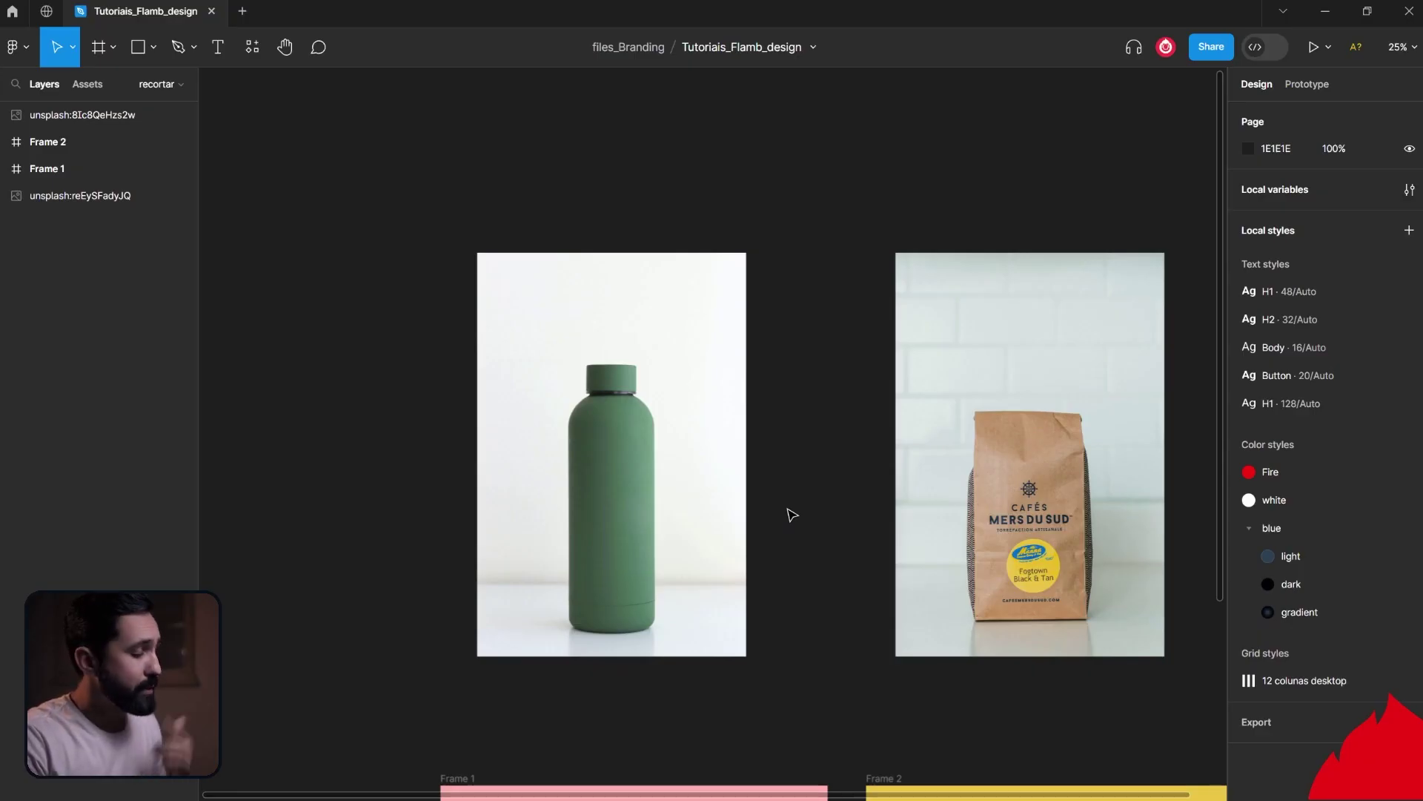
# Step: Select the green bottle photo and zoom to about 175% on its cap
pyautogui.moveTo(466, 295); pyautogui.dragTo(775, 721)
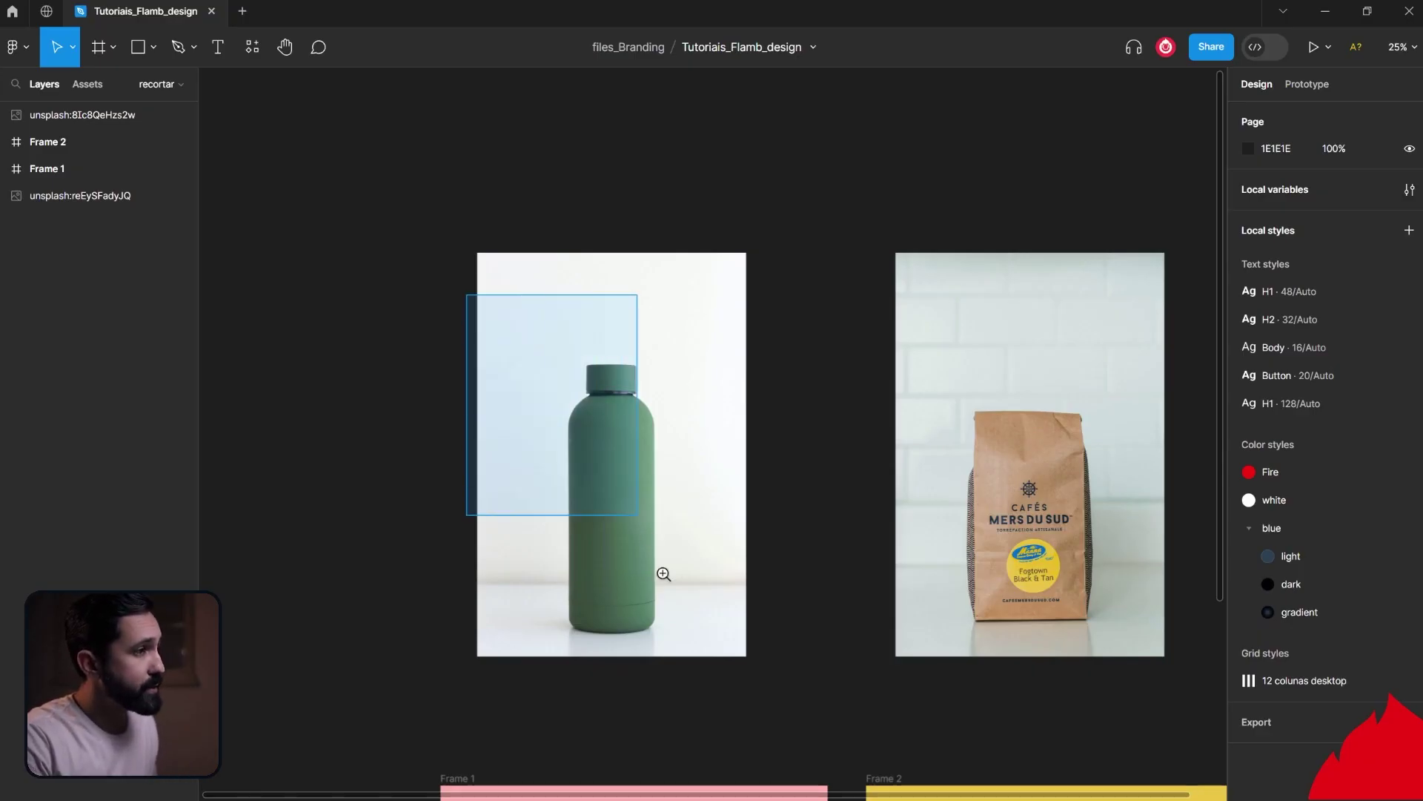
pyautogui.scroll(1, 771, 721)
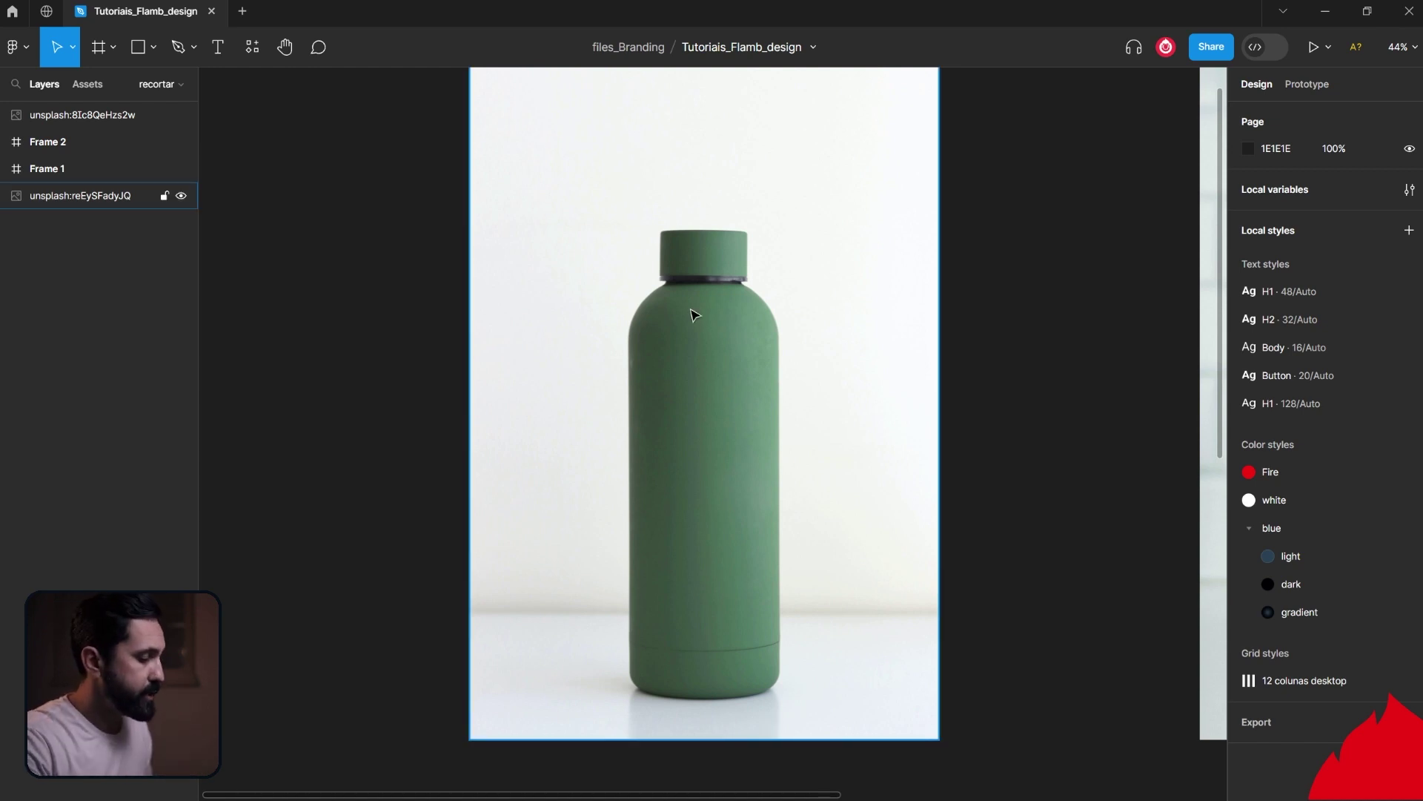
pyautogui.click(694, 315)
pyautogui.scroll(5, 693, 246)
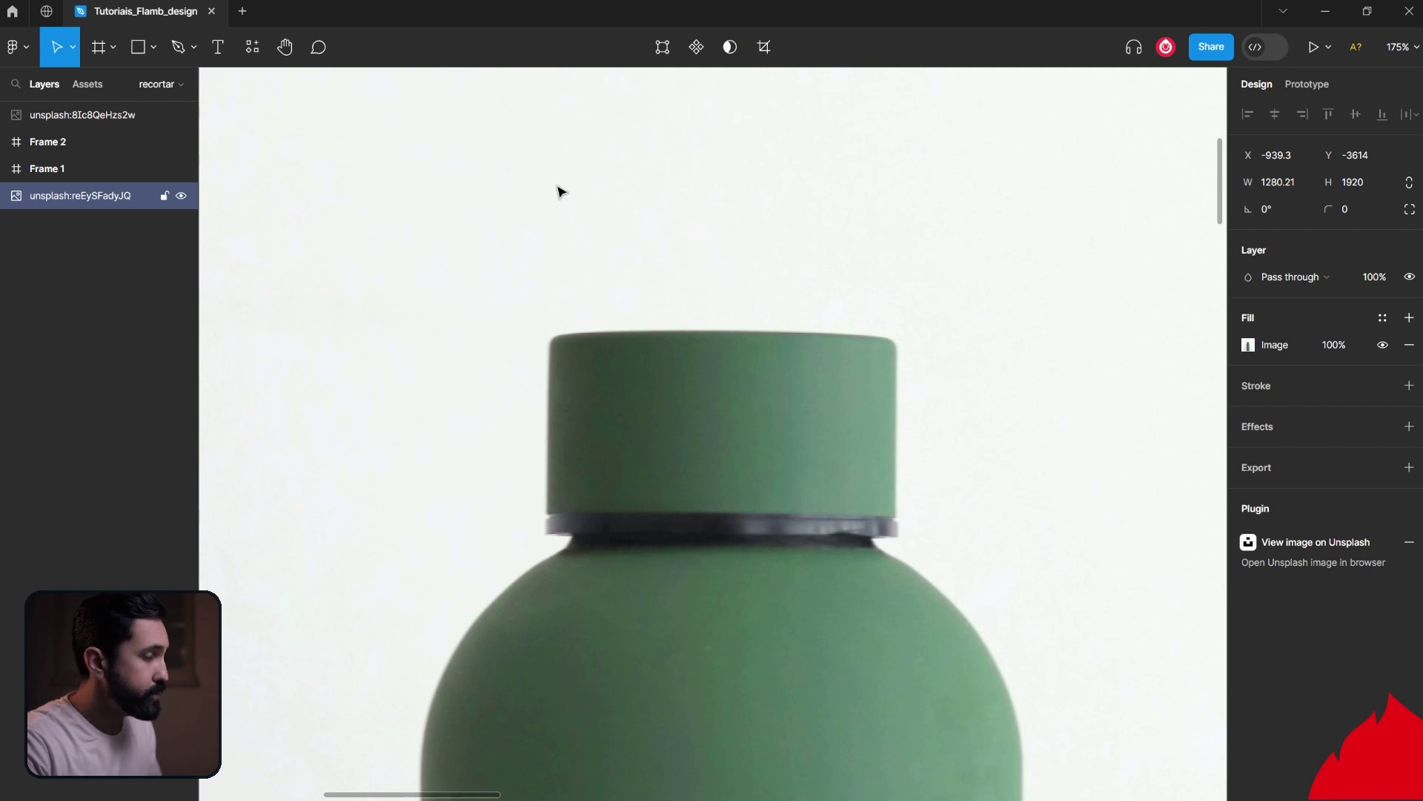
# Step: With the Pen tool, trace anchors along the cap's top edge to its right corner
pyautogui.click(189, 47)
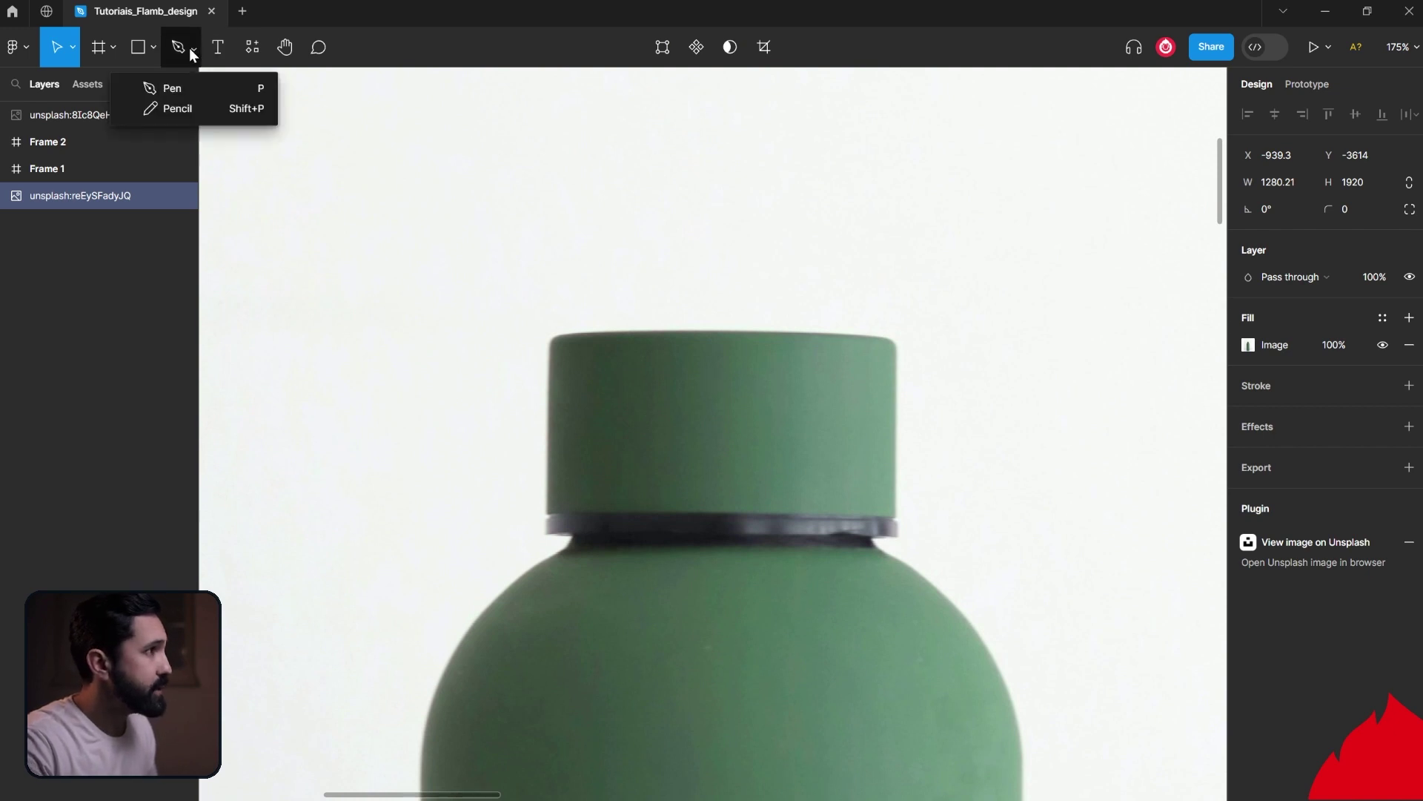
pyautogui.click(190, 88)
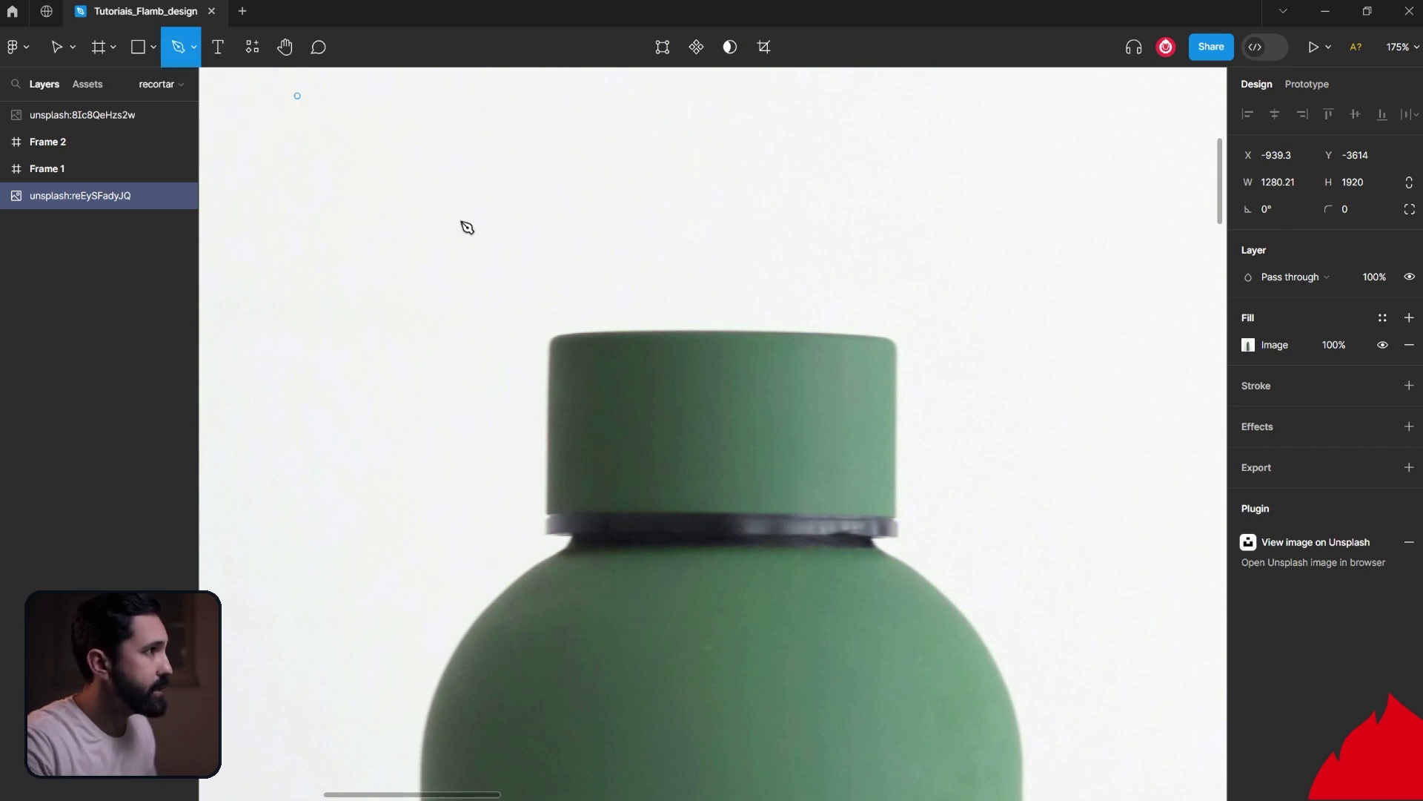
pyautogui.scroll(3, 694, 356)
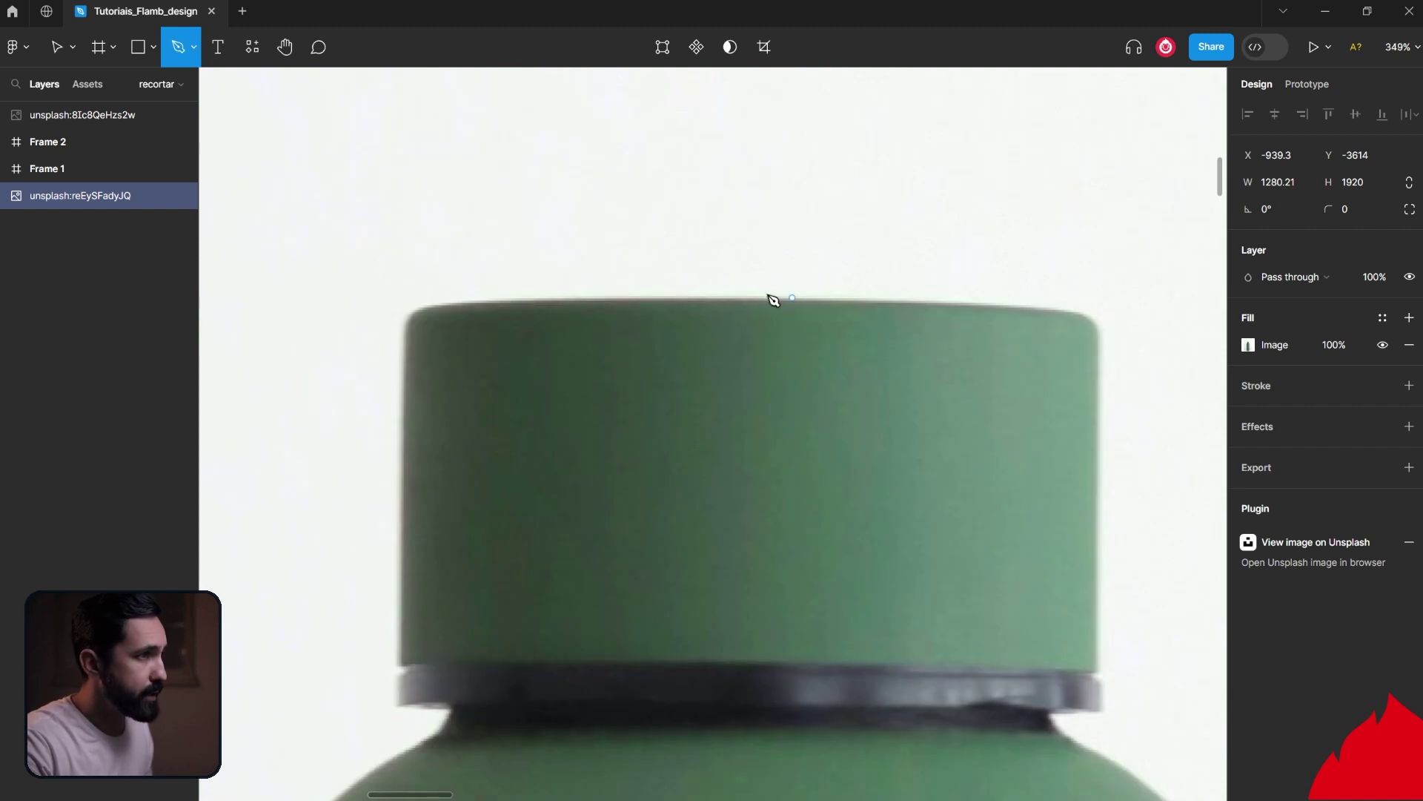
pyautogui.click(721, 298)
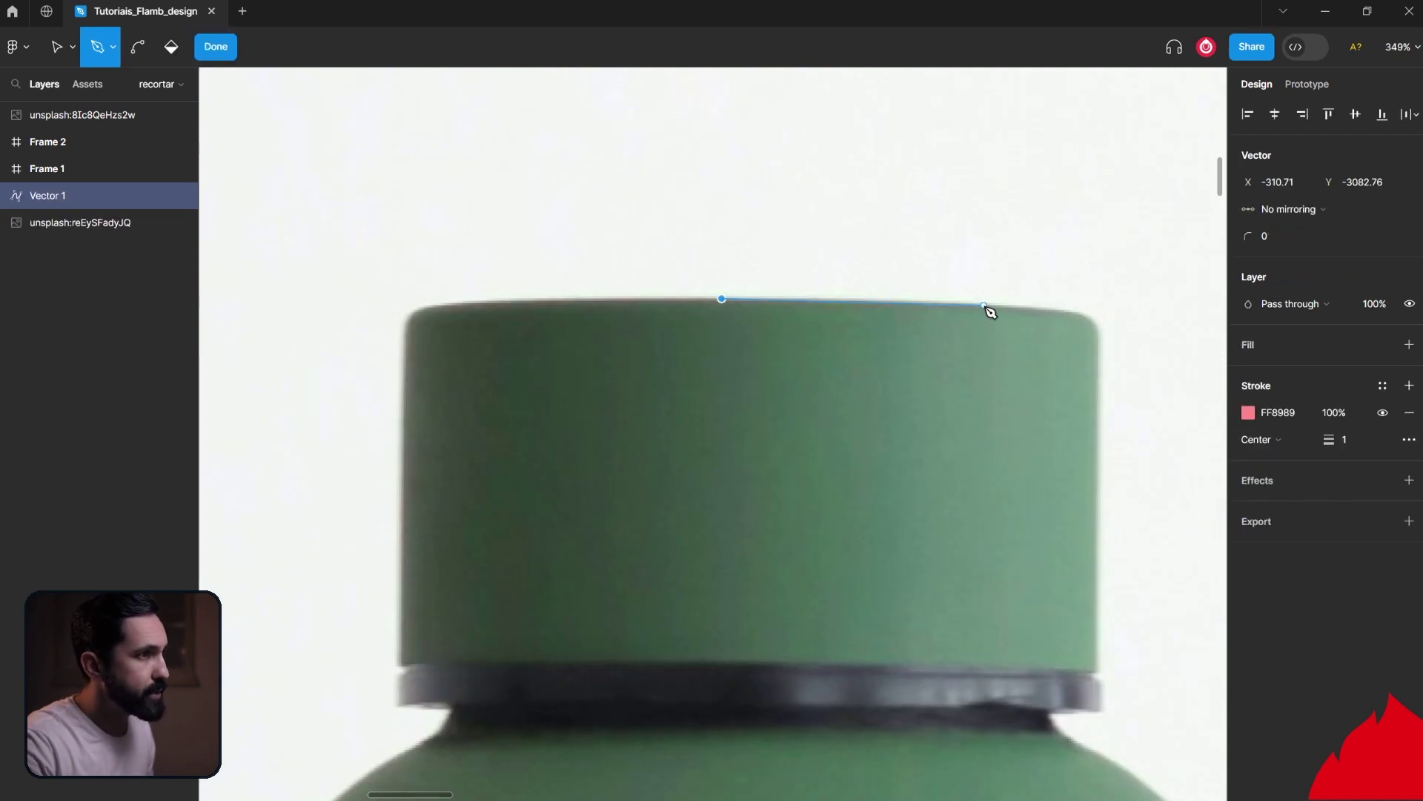
pyautogui.moveTo(986, 306); pyautogui.dragTo(1059, 310)
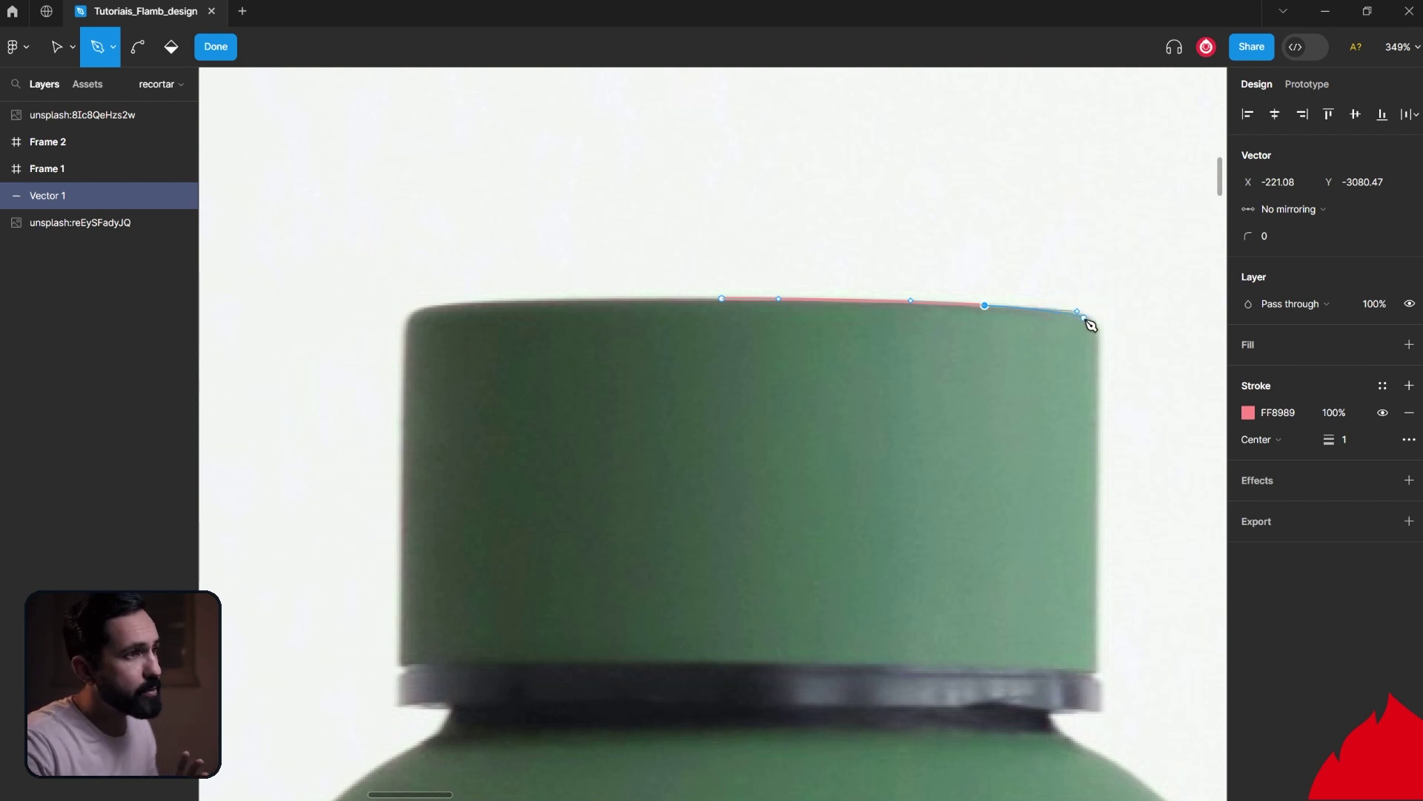
pyautogui.click(1092, 324)
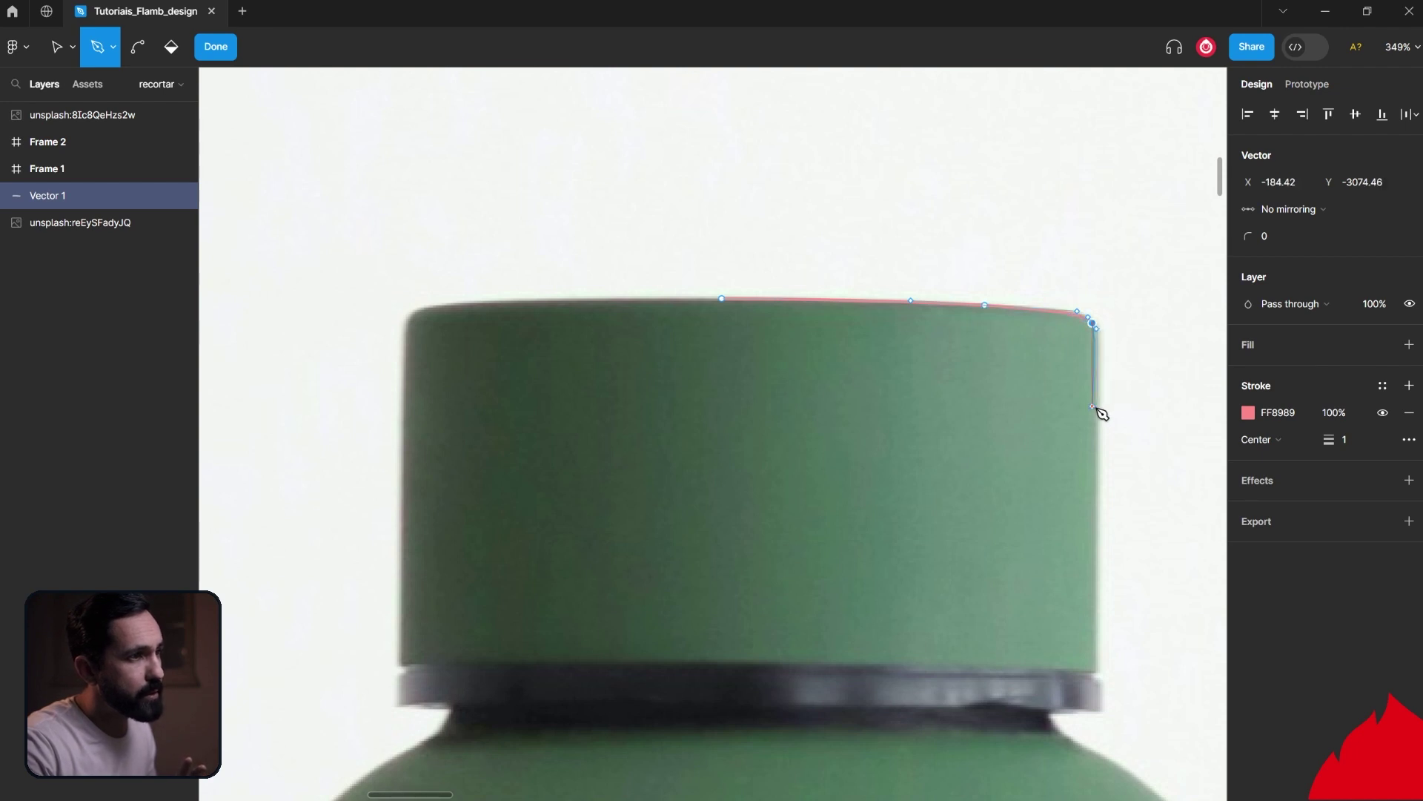
# Step: Zoom in closer on the cap's top-right corner to continue tracing
pyautogui.press('z')
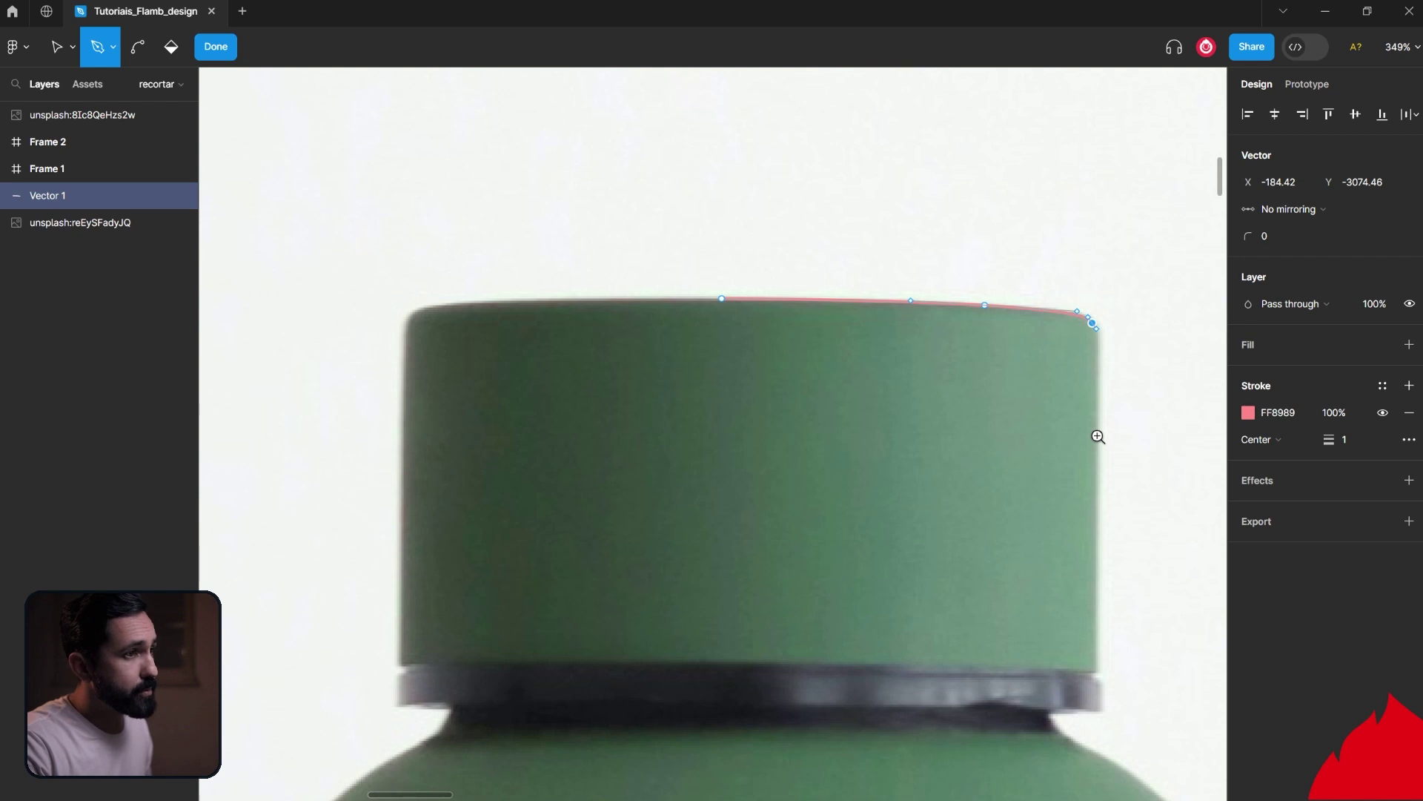
pyautogui.click(1098, 436)
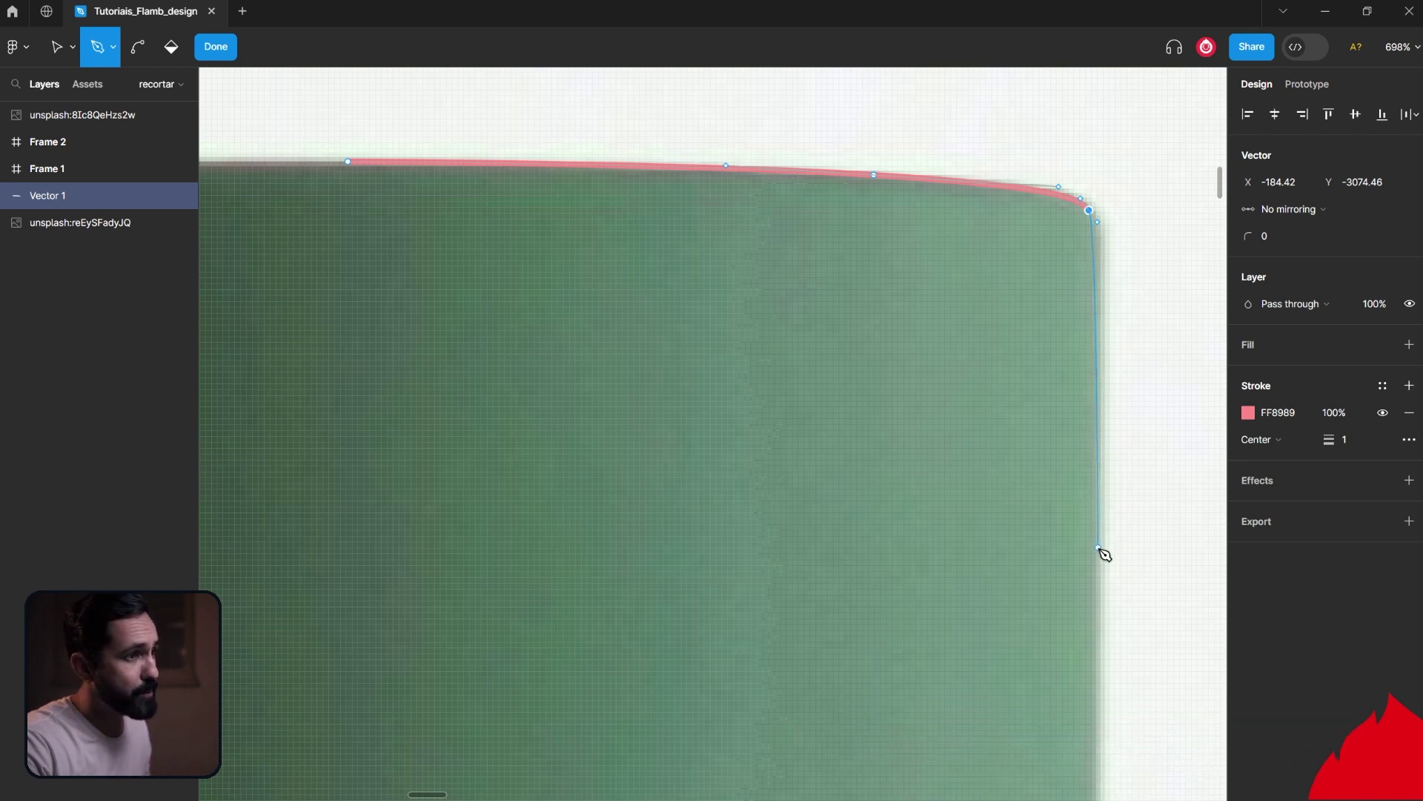
pyautogui.scroll(-2, 1101, 534)
pyautogui.scroll(-3, 1096, 489)
pyautogui.scroll(2, 1091, 454)
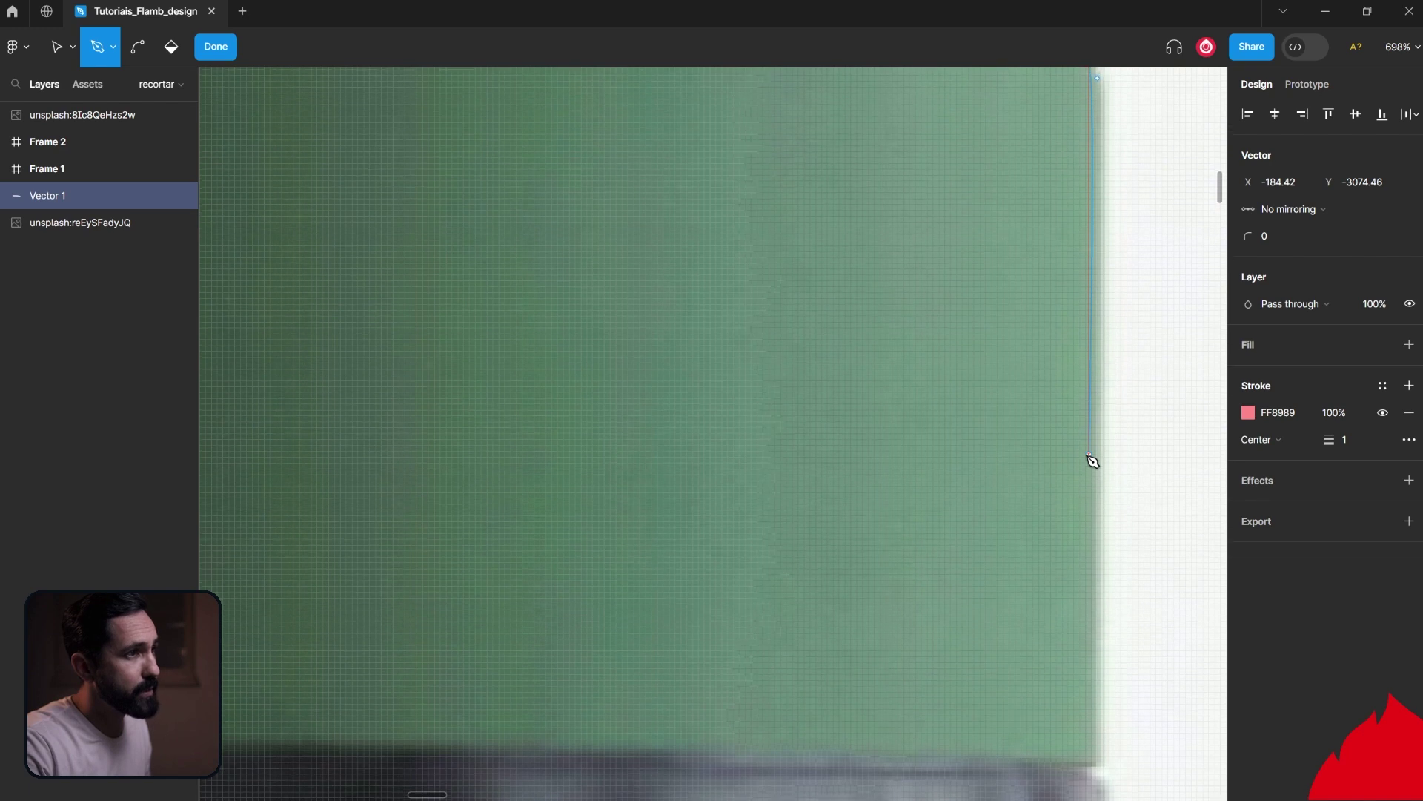
pyautogui.scroll(3, 1091, 455)
pyautogui.hotkey('ctrl', 'z')
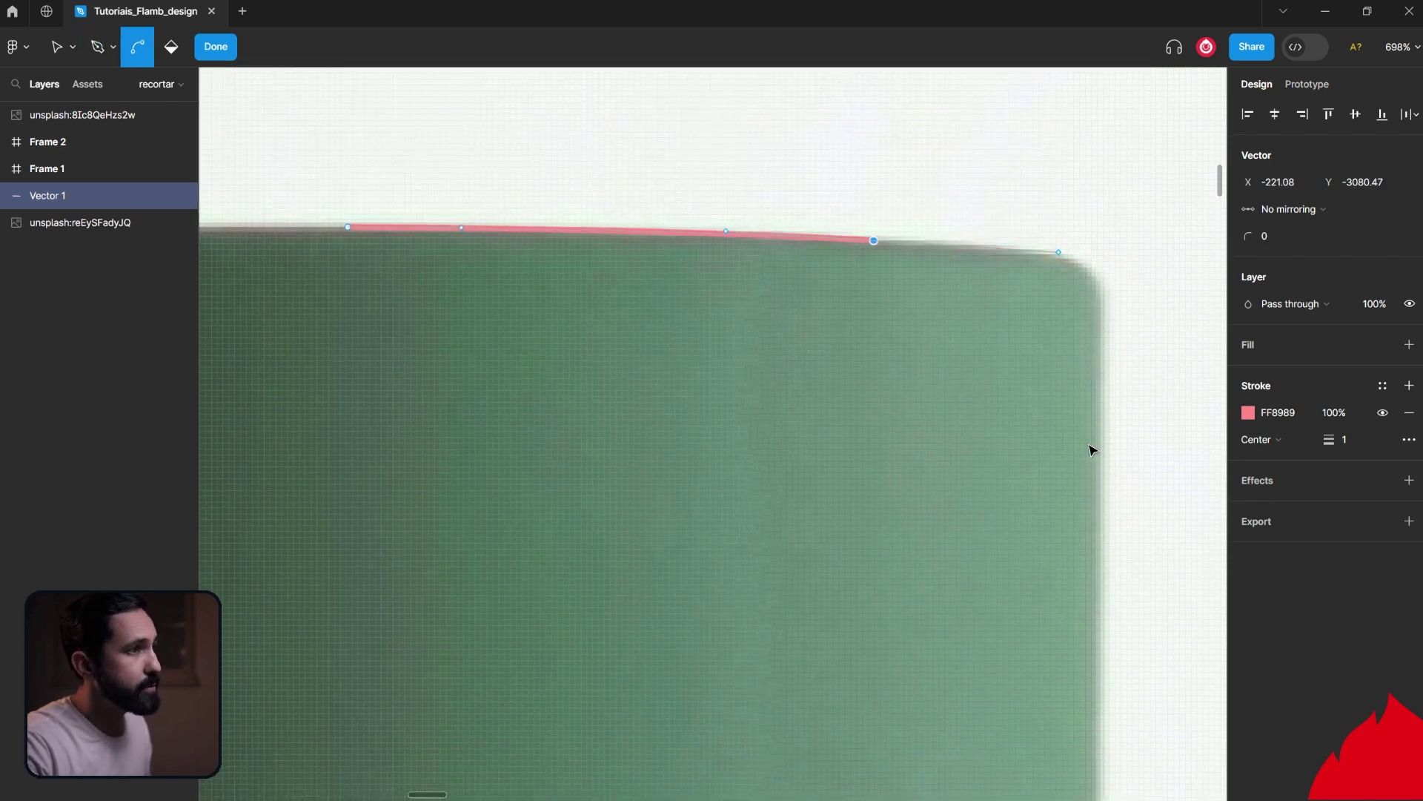
# Step: Round the cap's upper-right corner and add points down its side to the dark ring
pyautogui.press('p')
pyautogui.moveTo(1098, 295); pyautogui.dragTo(1103, 337)
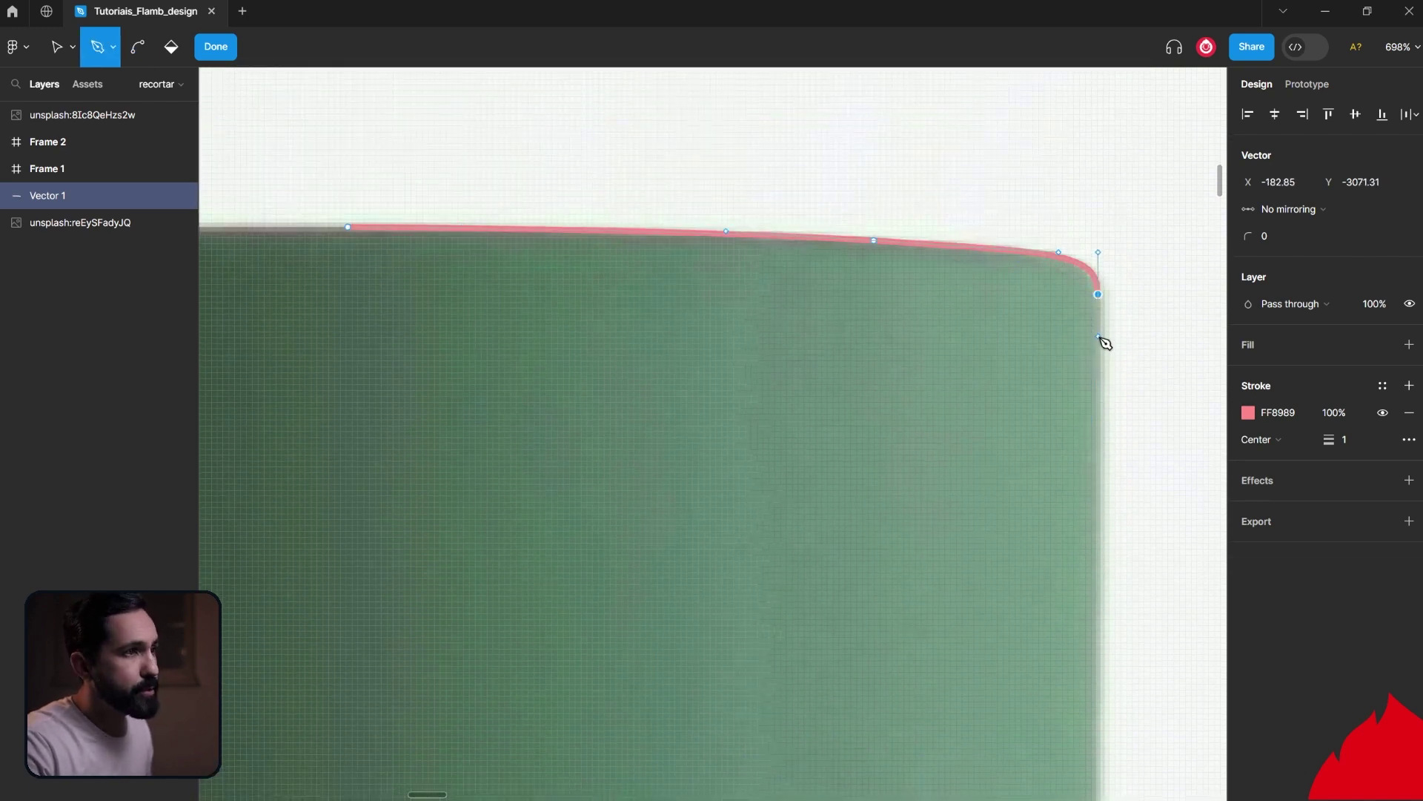
pyautogui.scroll(-5, 1096, 482)
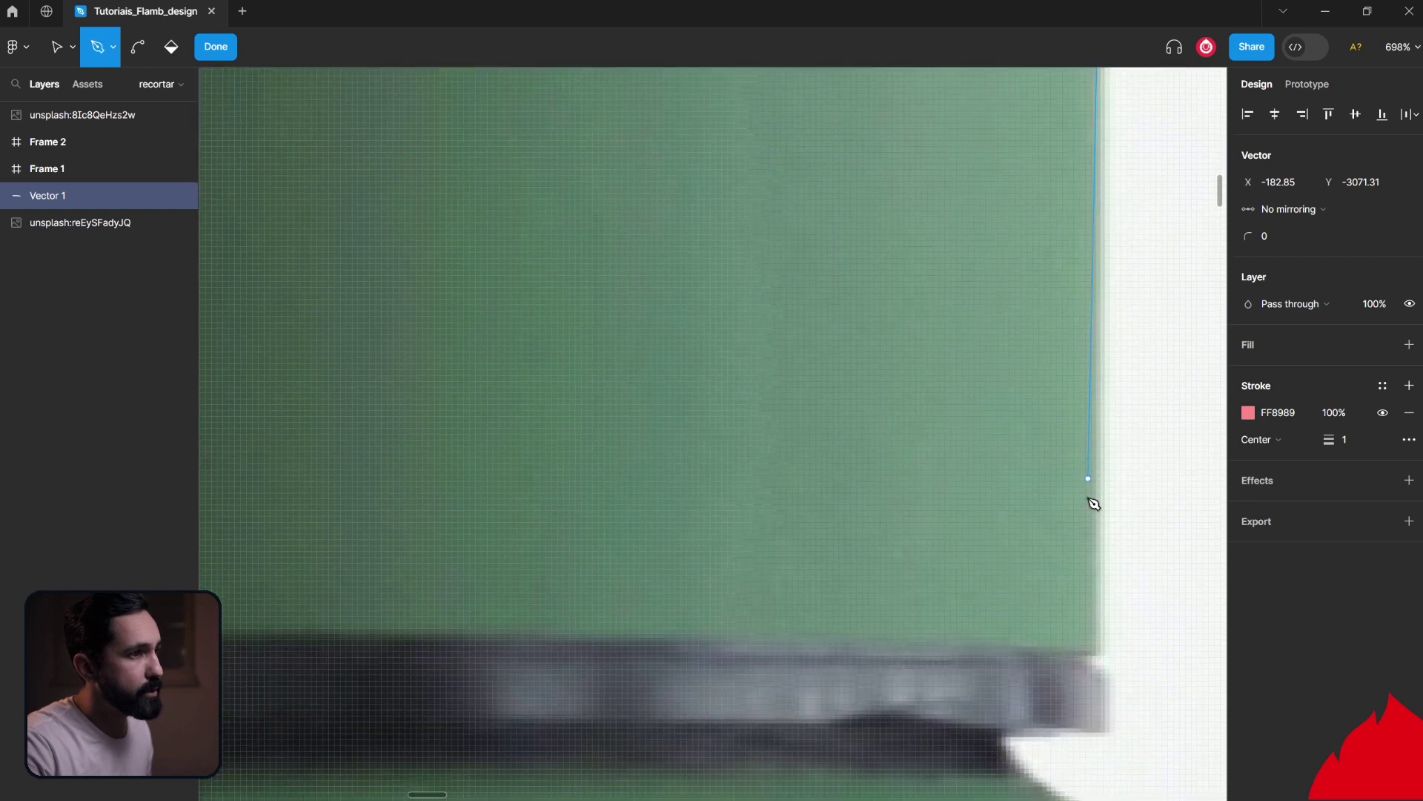
pyautogui.click(1094, 654)
pyautogui.click(1105, 674)
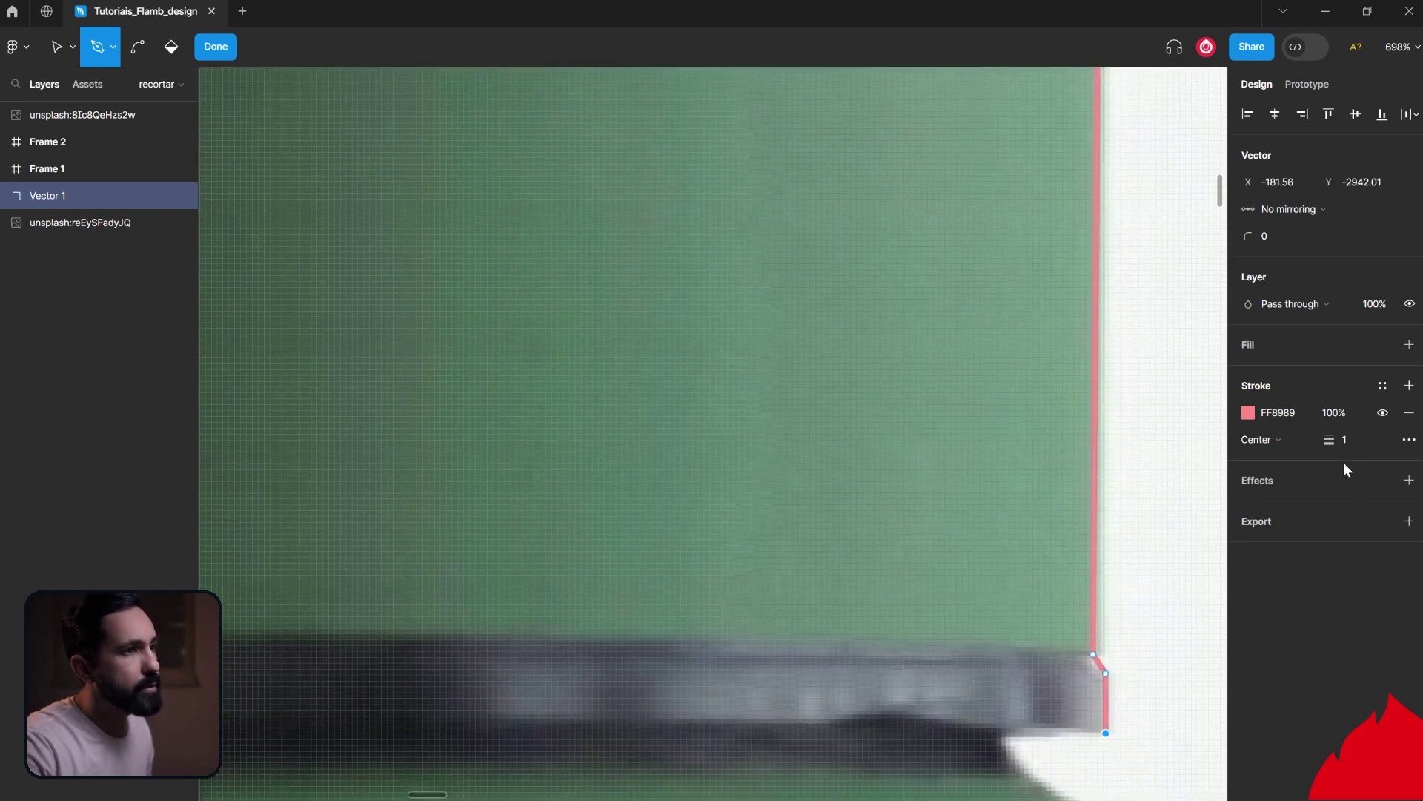
pyautogui.moveTo(1256, 385)
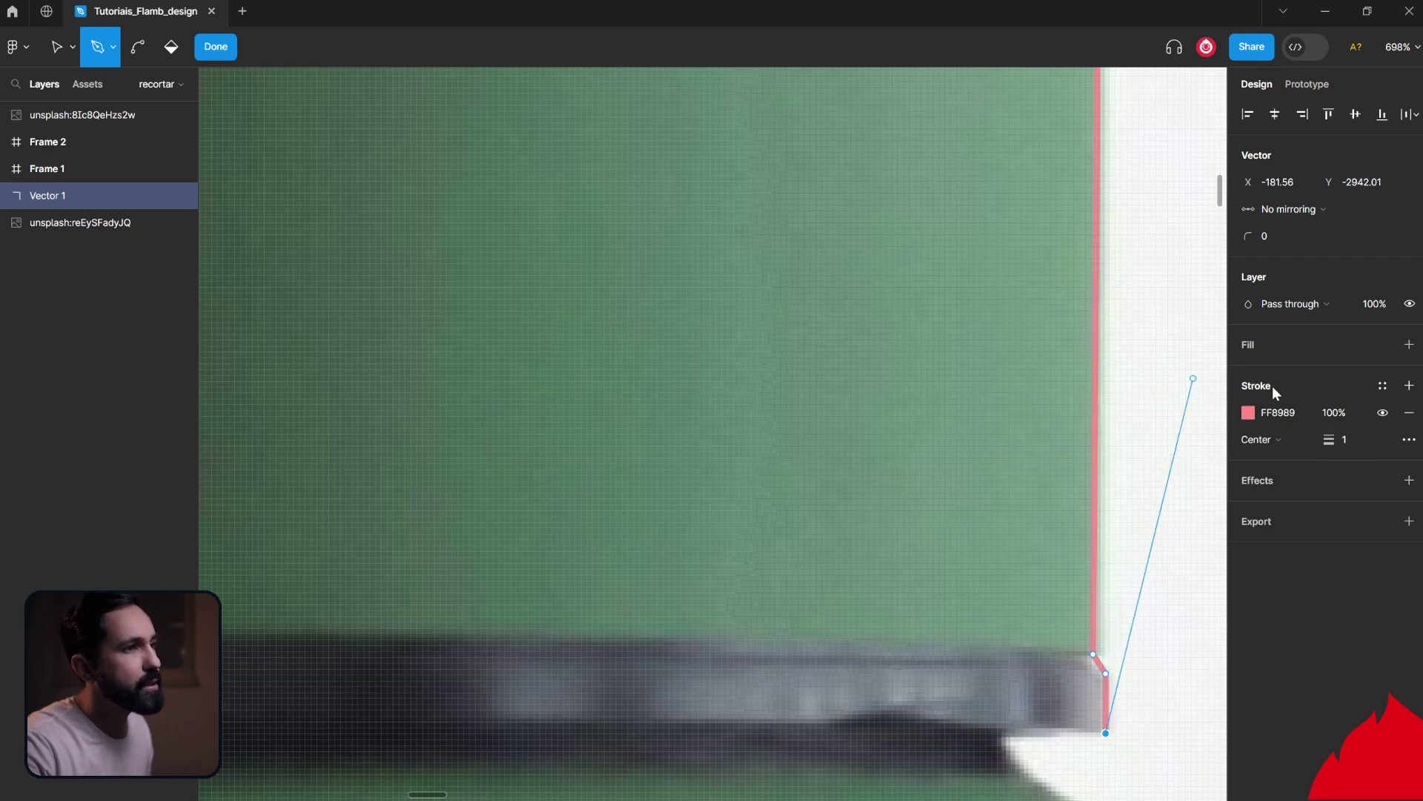
# Step: Set the outline's stroke opacity to 80%, leaving stroke alignment unchanged
pyautogui.click(1344, 414)
pyautogui.write('80')
pyautogui.click(1302, 445)
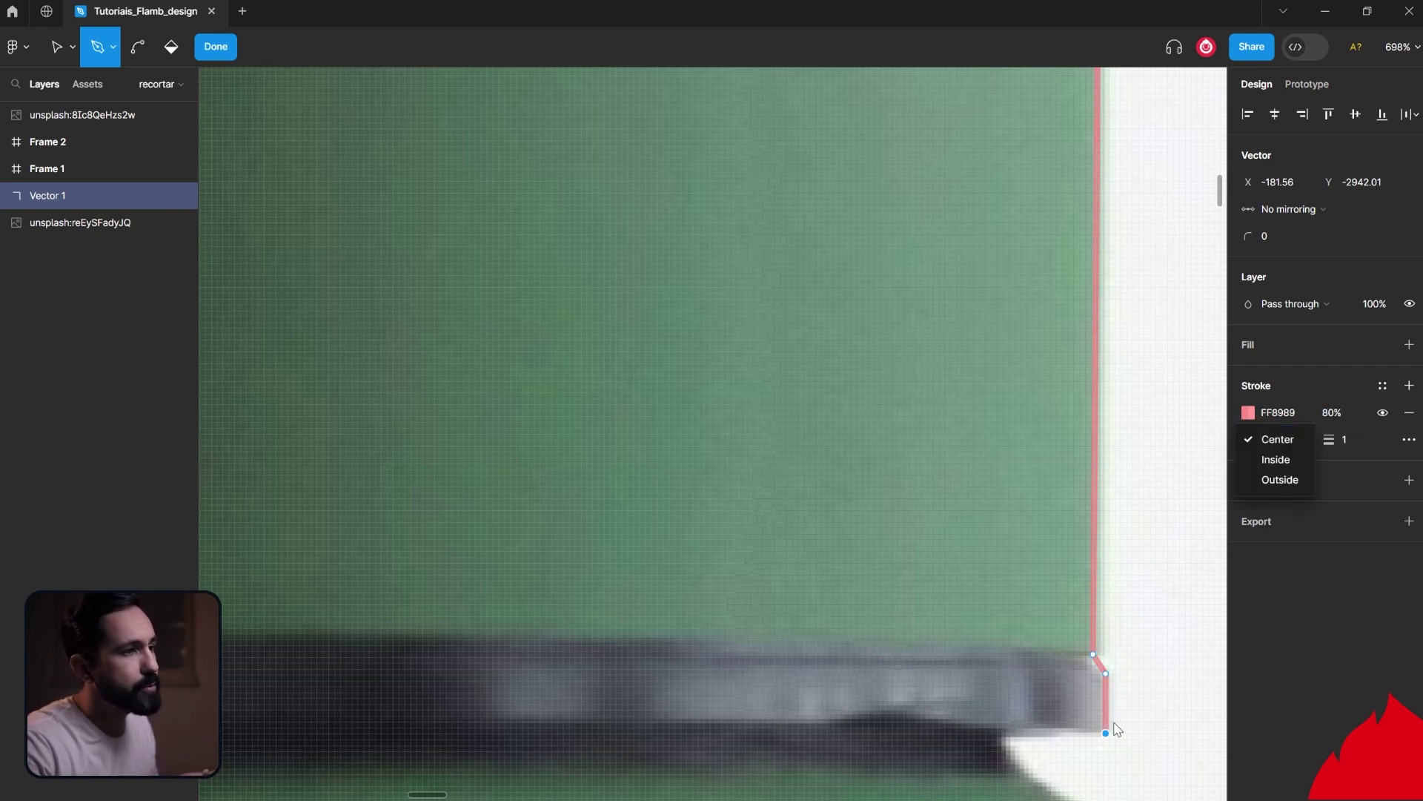
pyautogui.click(1034, 717)
# Step: Add a point at the ring's lower corner and curve the outline onto the shoulder
pyautogui.scroll(-1, 1012, 730)
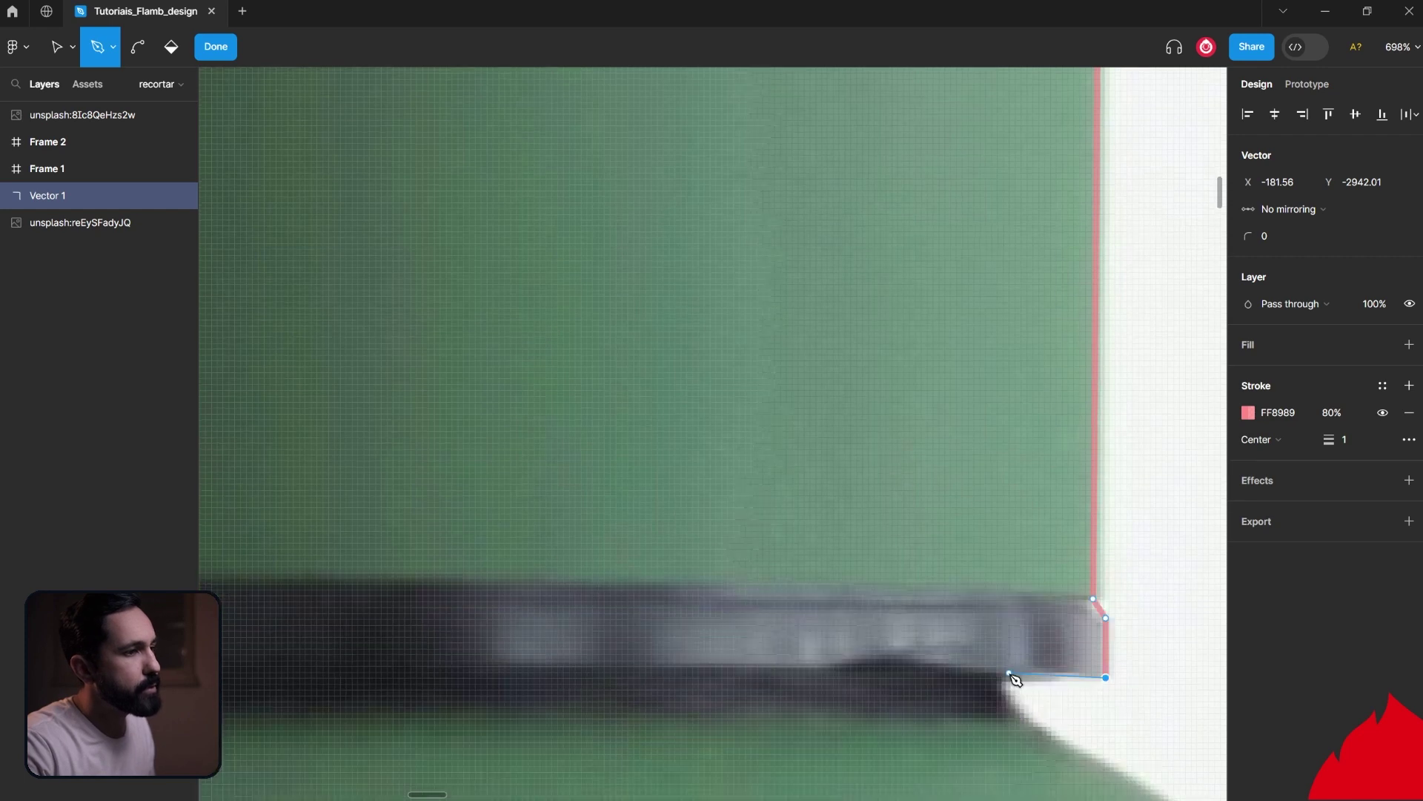
pyautogui.click(1002, 677)
pyautogui.scroll(-1, 1027, 675)
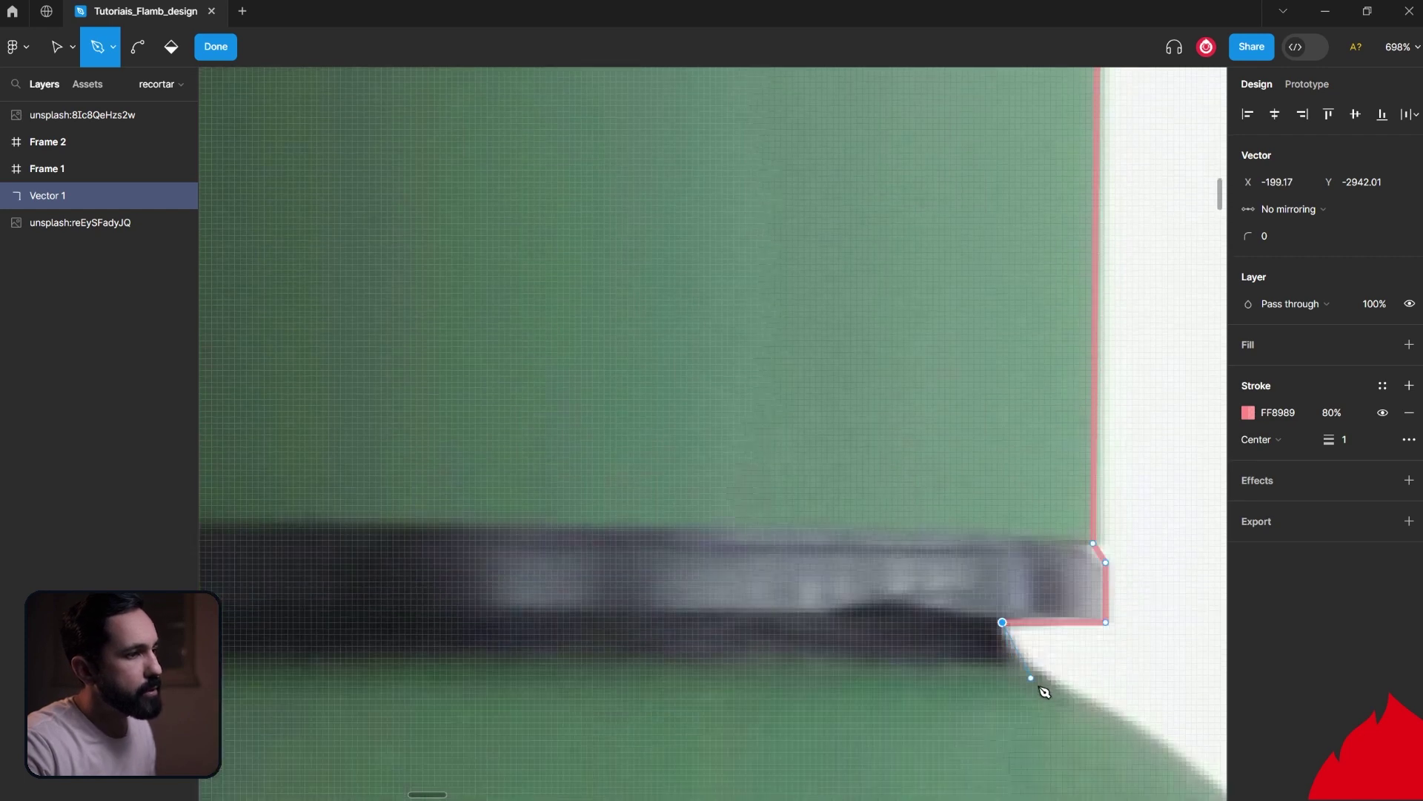
pyautogui.scroll(-3, 1035, 671)
pyautogui.moveTo(1112, 514); pyautogui.dragTo(1149, 545)
pyautogui.hscroll(2, 1162, 580)
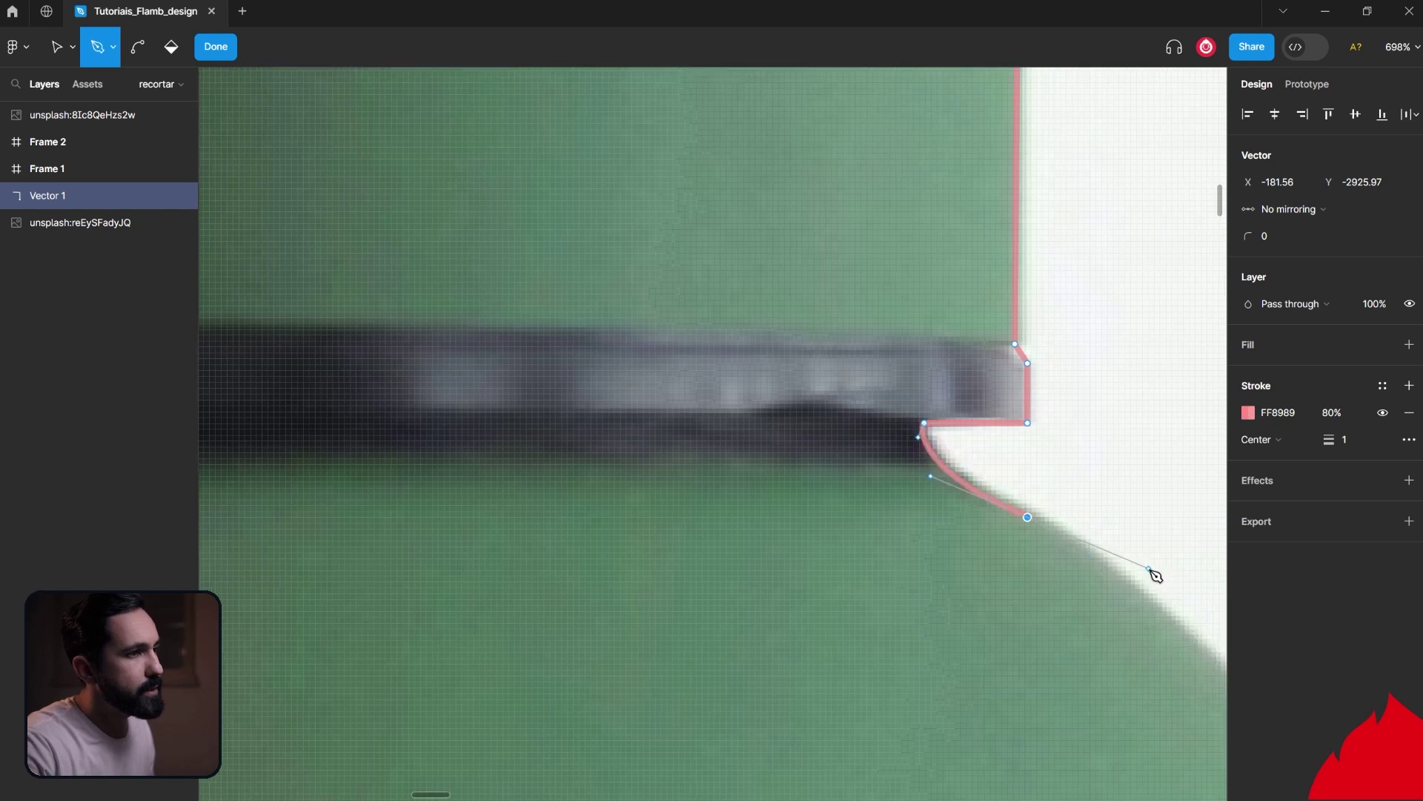
pyautogui.moveTo(1079, 559)
pyautogui.mouseDown()
pyautogui.moveTo(770, 296)
pyautogui.moveTo(713, 190)
pyautogui.mouseUp()
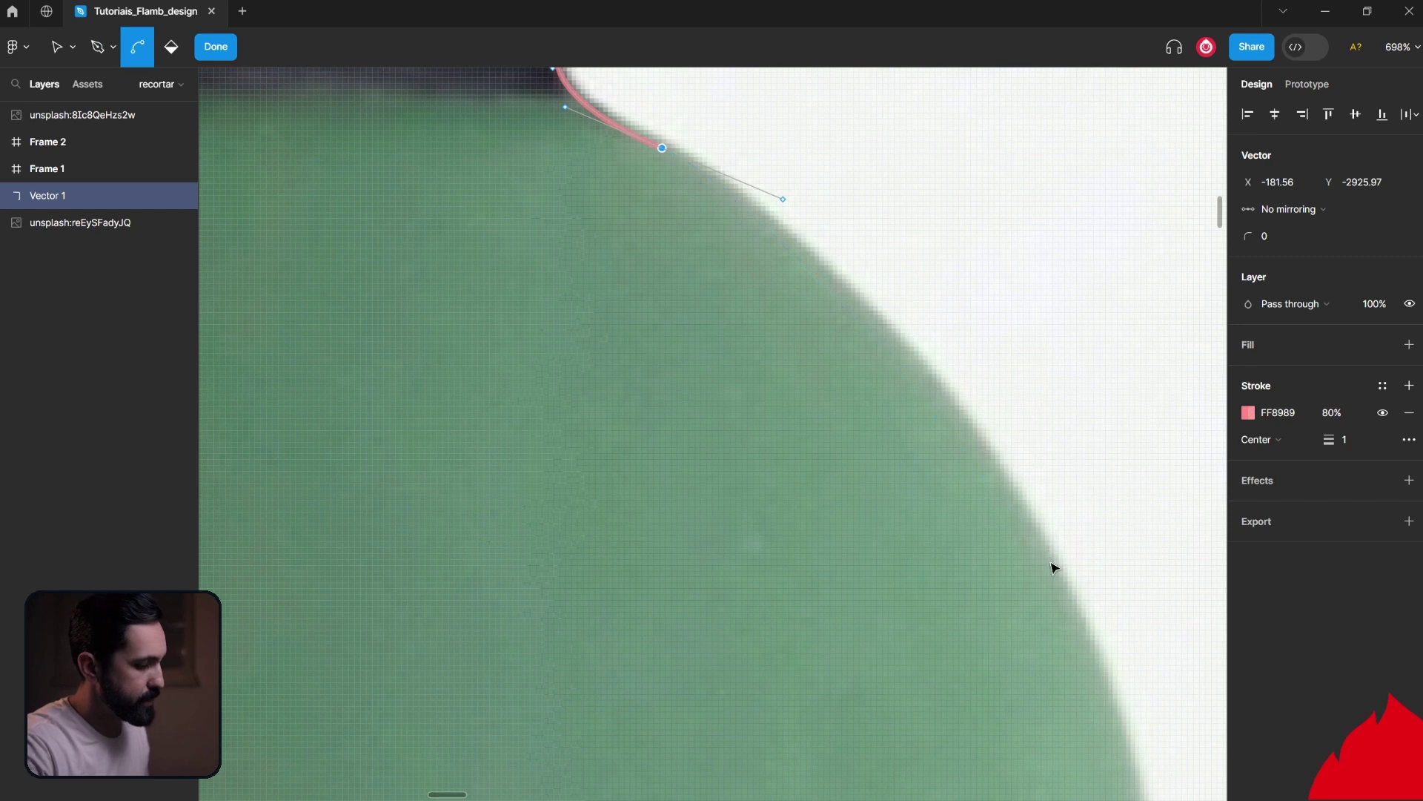
# Step: Add a curved point down the shoulder and reframe the view on the bottle's right side
pyautogui.scroll(-3, 1053, 567)
pyautogui.scroll(-1, 1031, 556)
pyautogui.scroll(-2, 1022, 551)
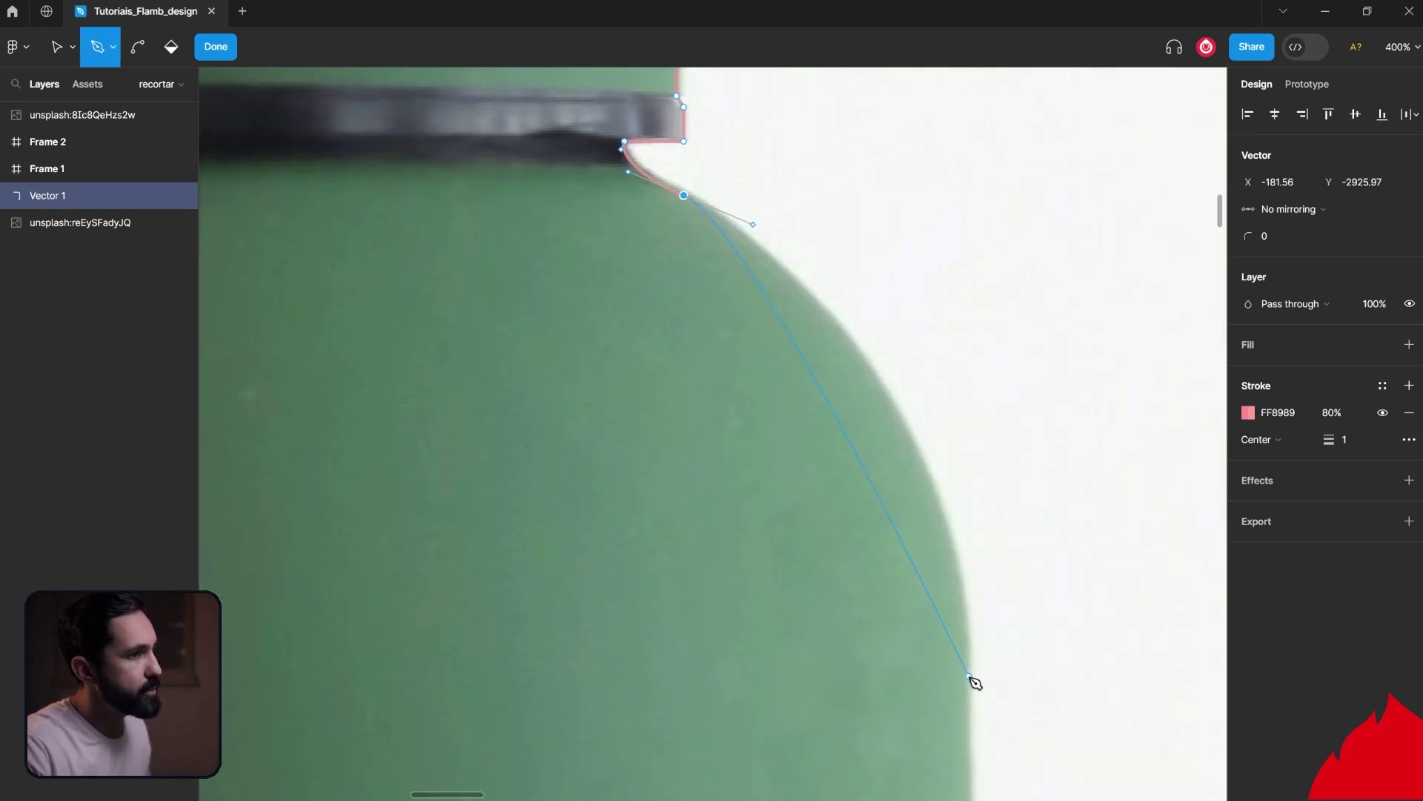
pyautogui.moveTo(964, 697); pyautogui.dragTo(976, 783)
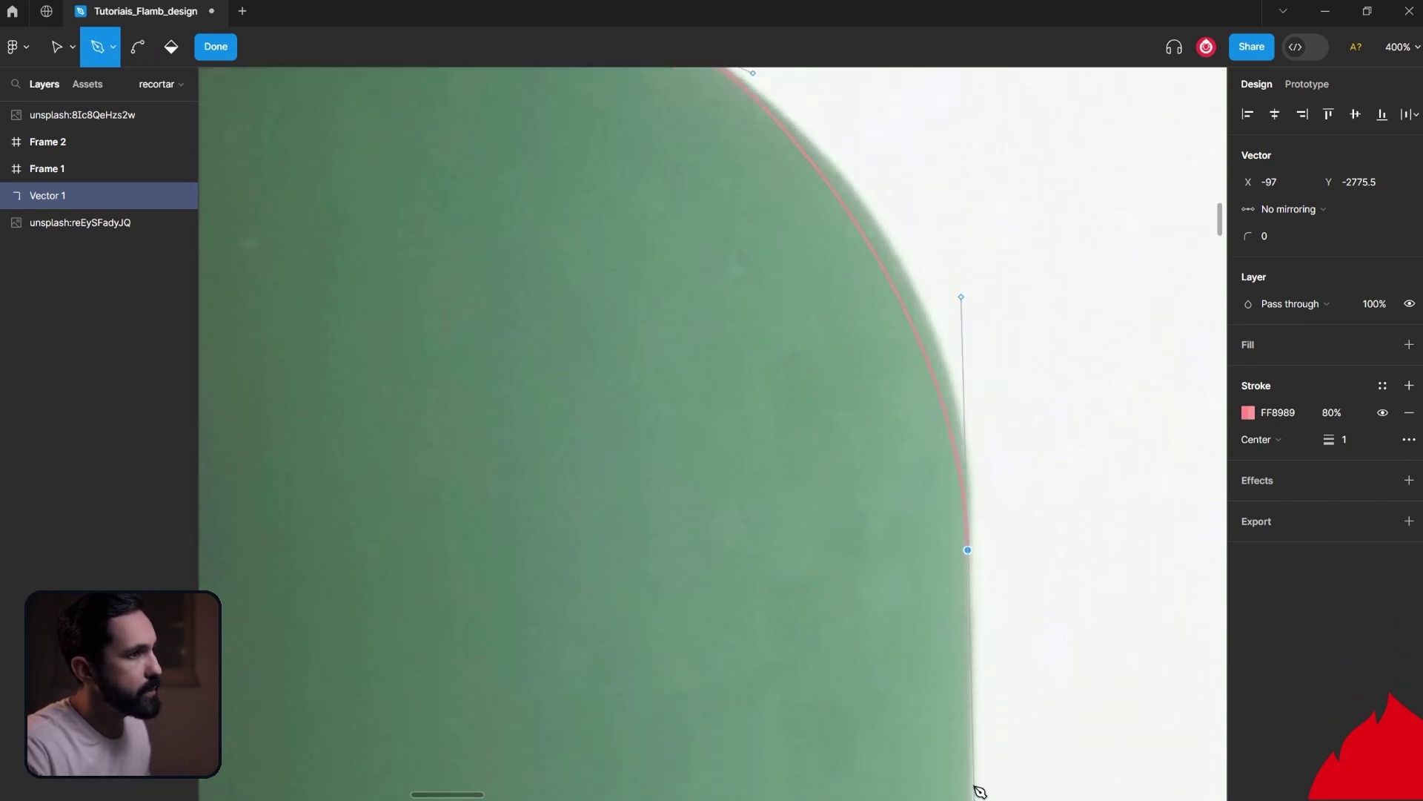
pyautogui.scroll(-2, 975, 783)
pyautogui.moveTo(953, 775)
pyautogui.mouseDown()
pyautogui.moveTo(900, 563)
pyautogui.moveTo(1013, 289)
pyautogui.mouseUp()
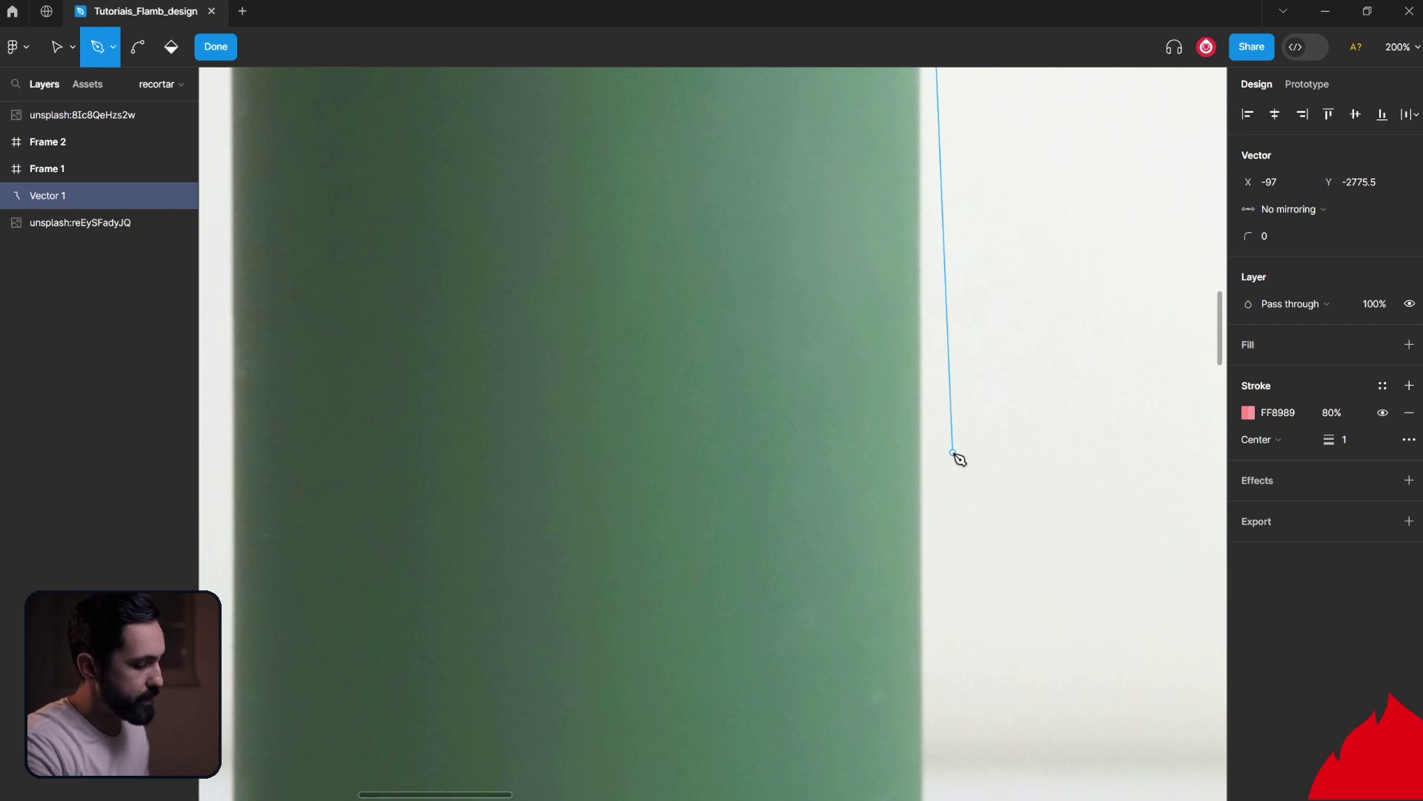
pyautogui.press('ctrl')
pyautogui.press('-')
pyautogui.press('+')
pyautogui.press('-')
pyautogui.press('+')
pyautogui.press('-')
pyautogui.hotkey('ctrl', '-')
pyautogui.hotkey('ctrl', '+')
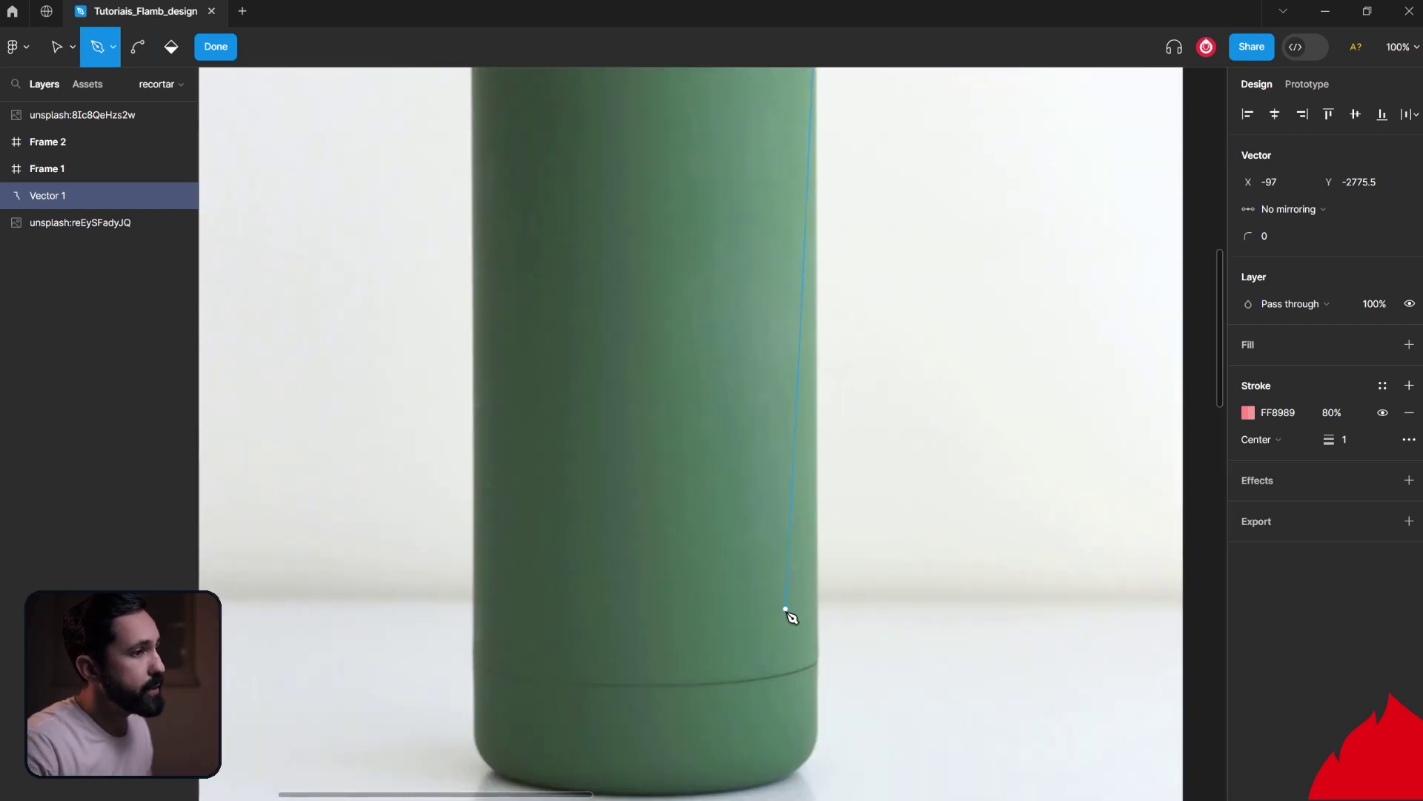
# Step: Add points down the lower right edge and curve around the base corner
pyautogui.click(815, 716)
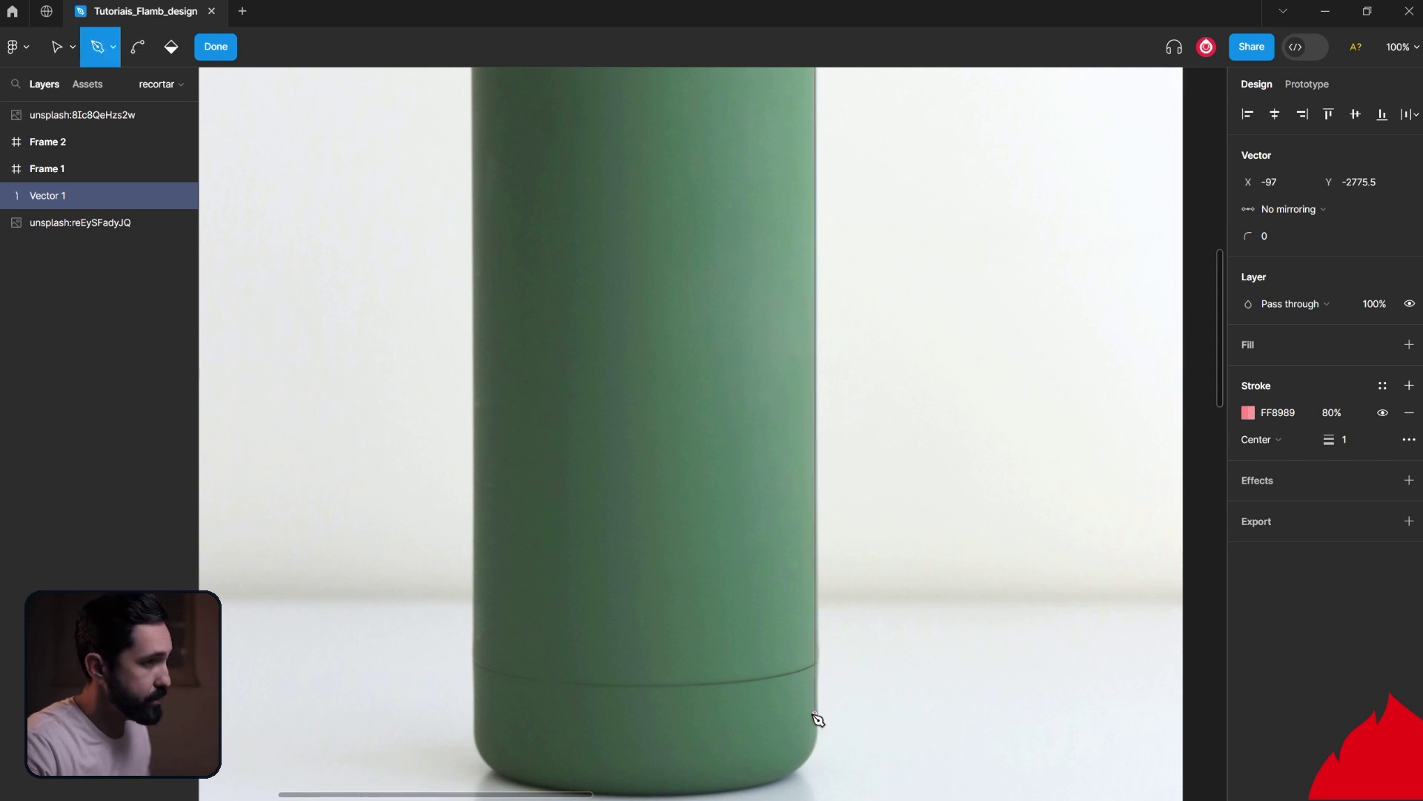
pyautogui.click(812, 714)
pyautogui.scroll(-2, 827, 667)
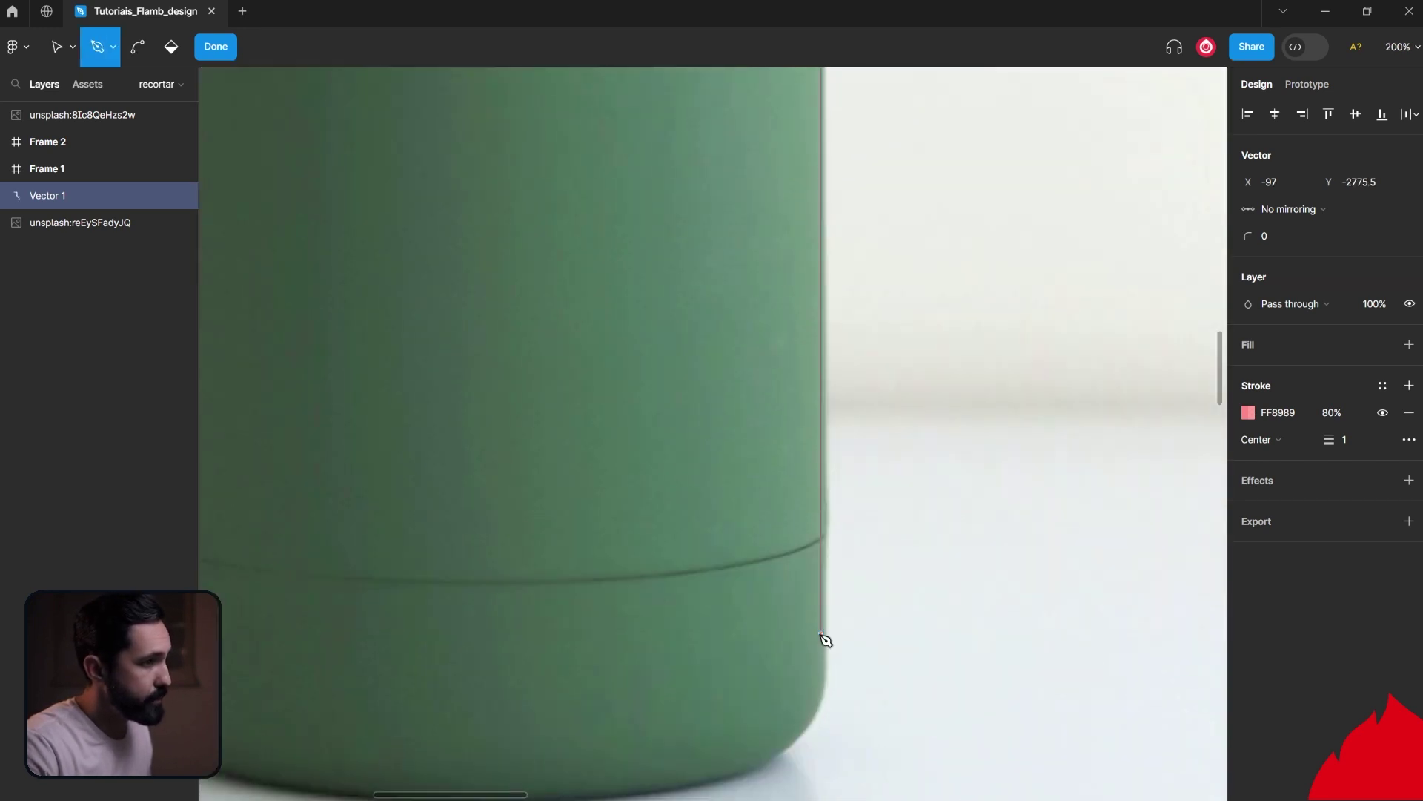
pyautogui.click(825, 632)
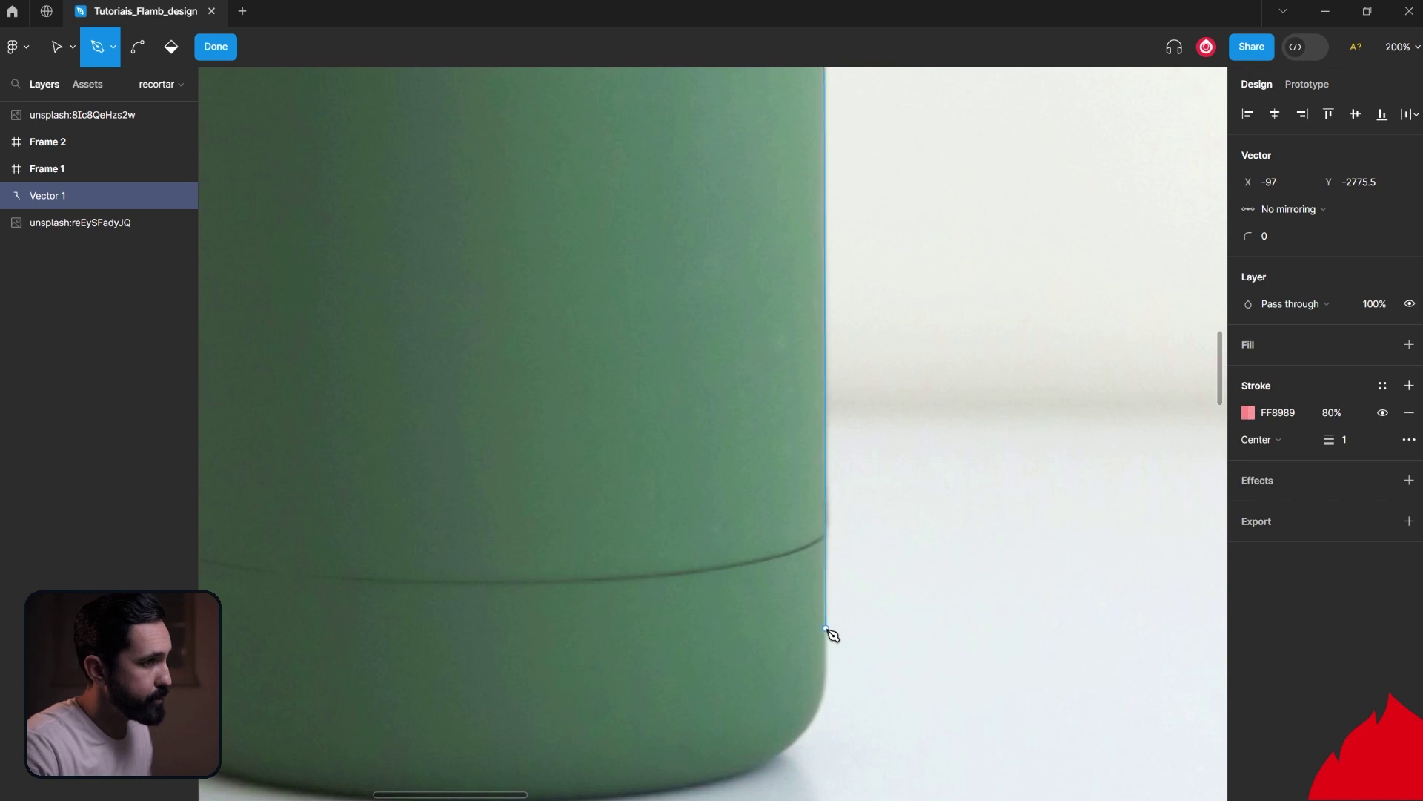
pyautogui.moveTo(825, 628)
pyautogui.mouseDown()
pyautogui.moveTo(839, 707)
pyautogui.moveTo(824, 750)
pyautogui.mouseUp()
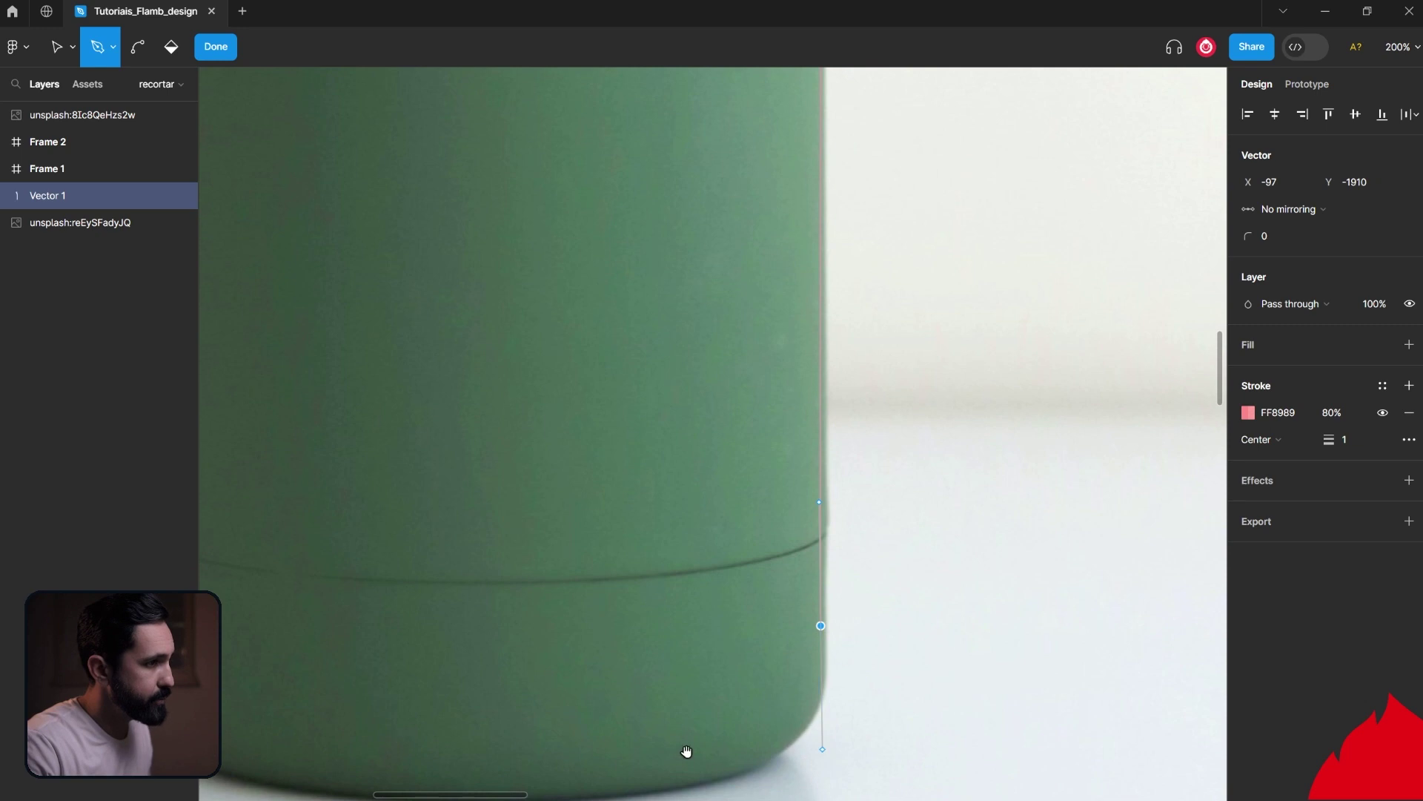
pyautogui.moveTo(663, 734)
pyautogui.mouseDown()
pyautogui.moveTo(885, 565)
pyautogui.moveTo(825, 633)
pyautogui.mouseUp()
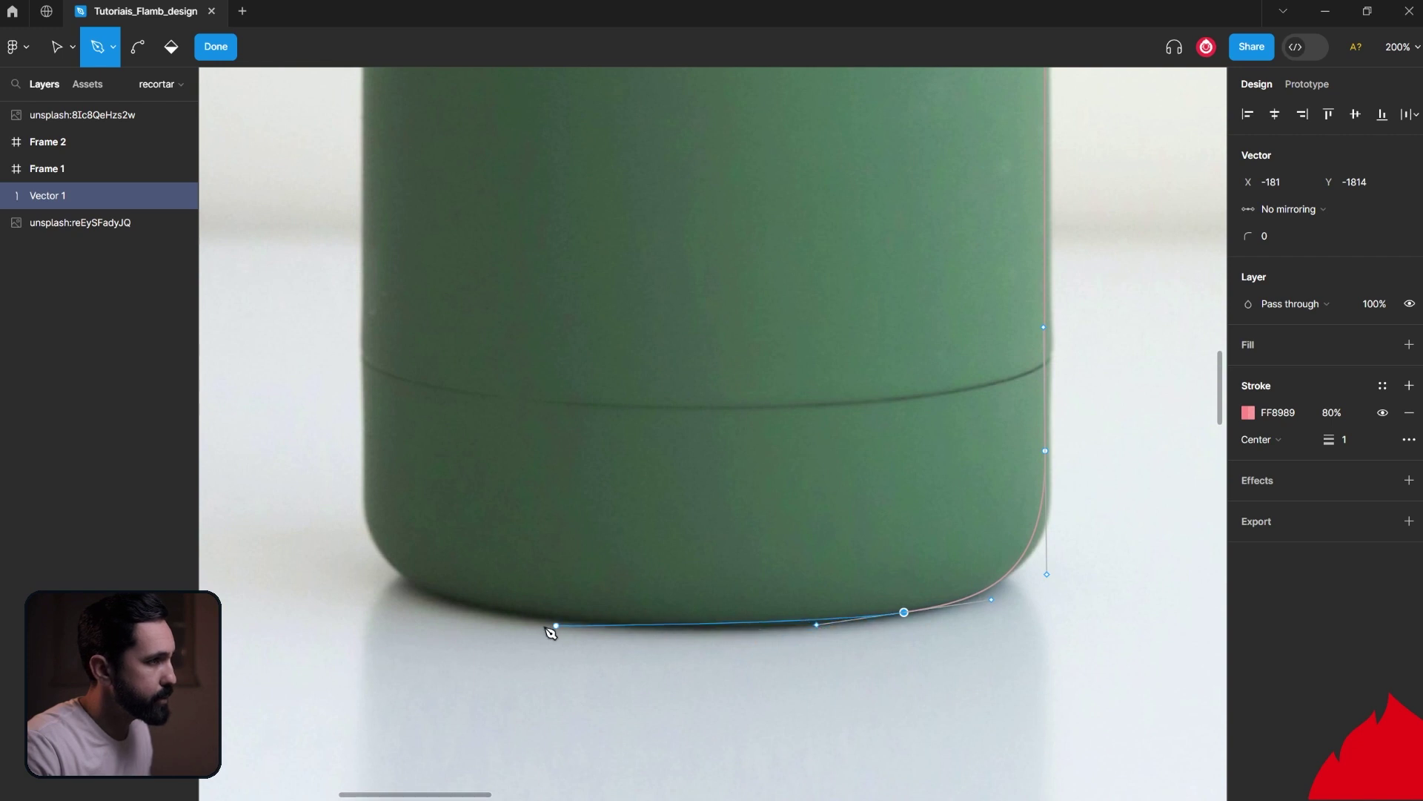
# Step: Add curved points along the bottom edge and up the lower left side
pyautogui.moveTo(515, 612); pyautogui.dragTo(353, 593)
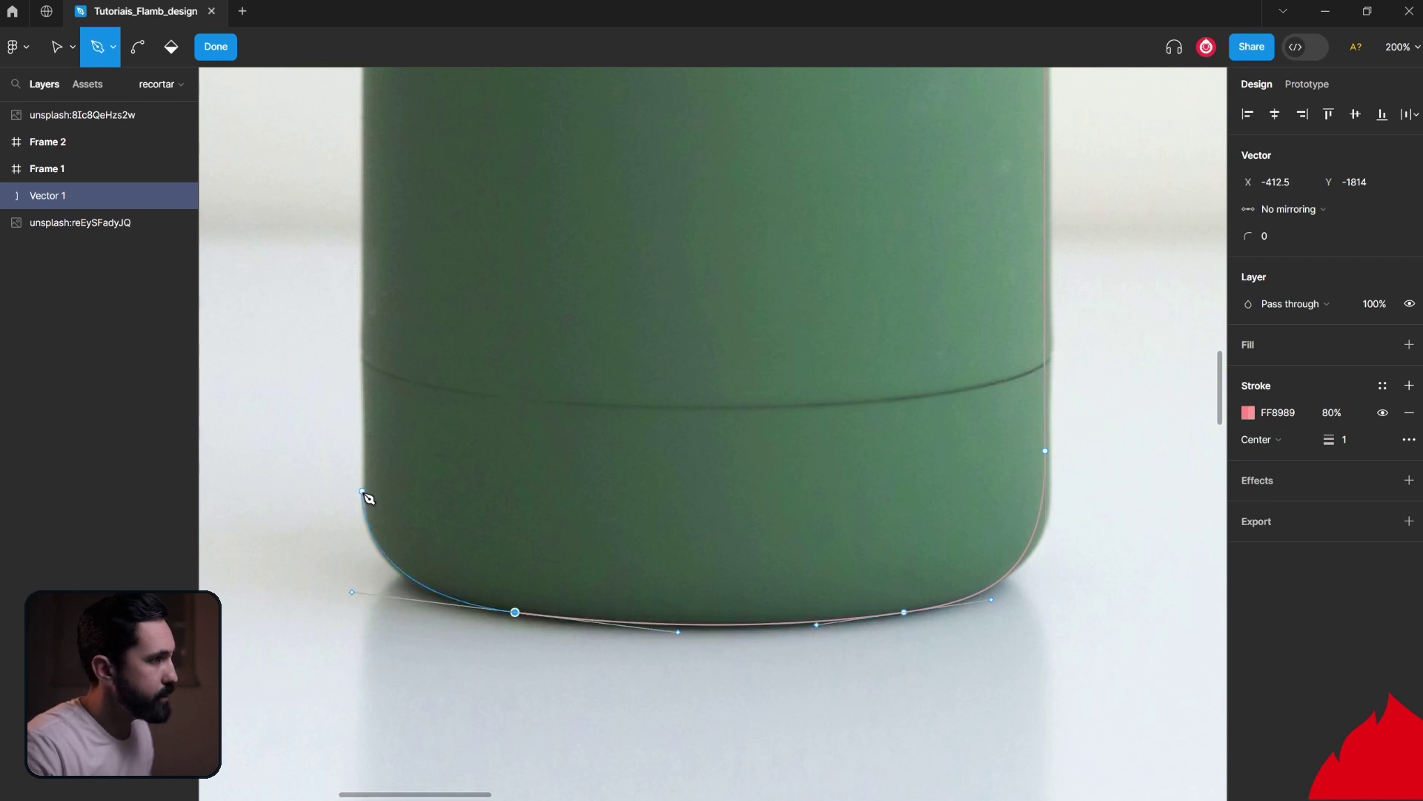
pyautogui.moveTo(364, 472); pyautogui.dragTo(363, 446)
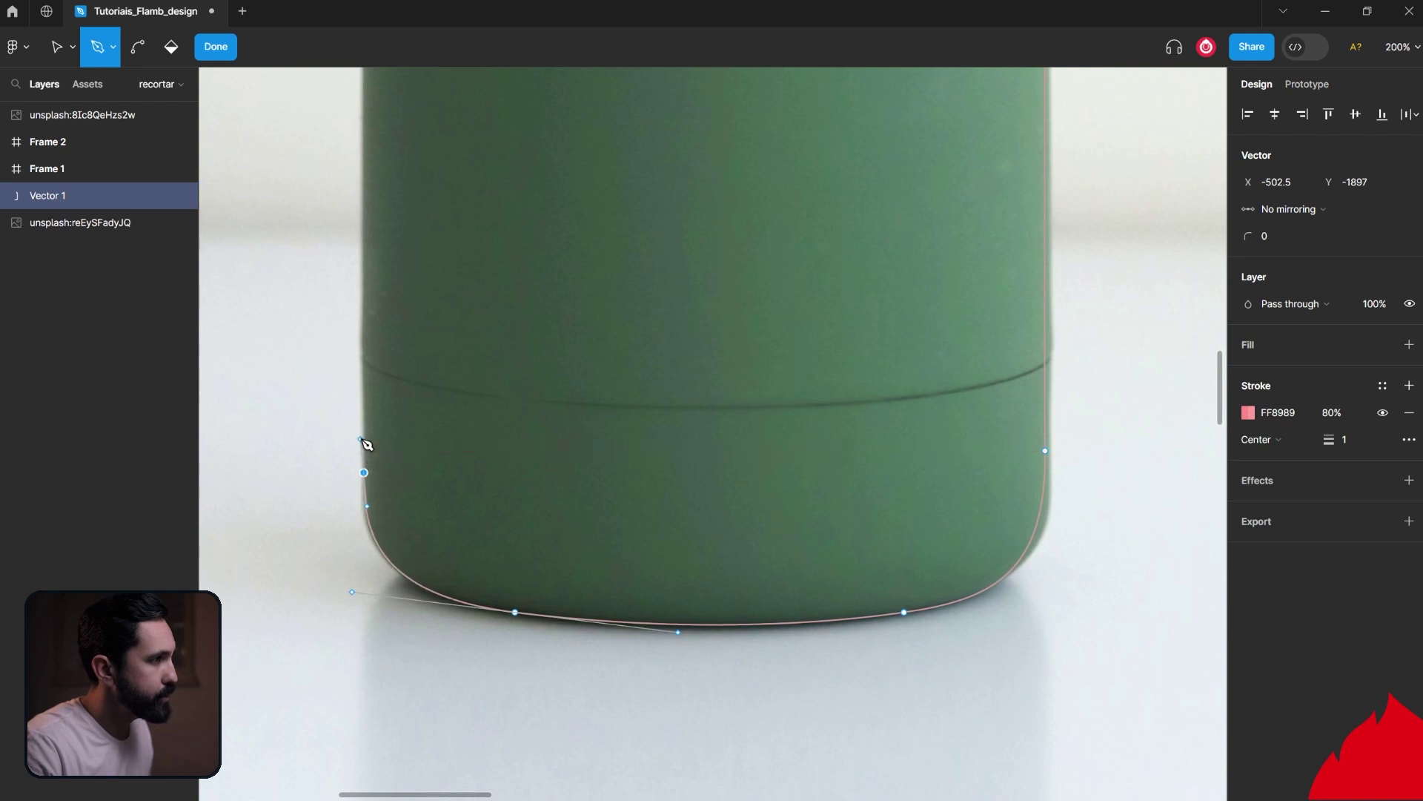
pyautogui.moveTo(366, 440); pyautogui.dragTo(572, 604)
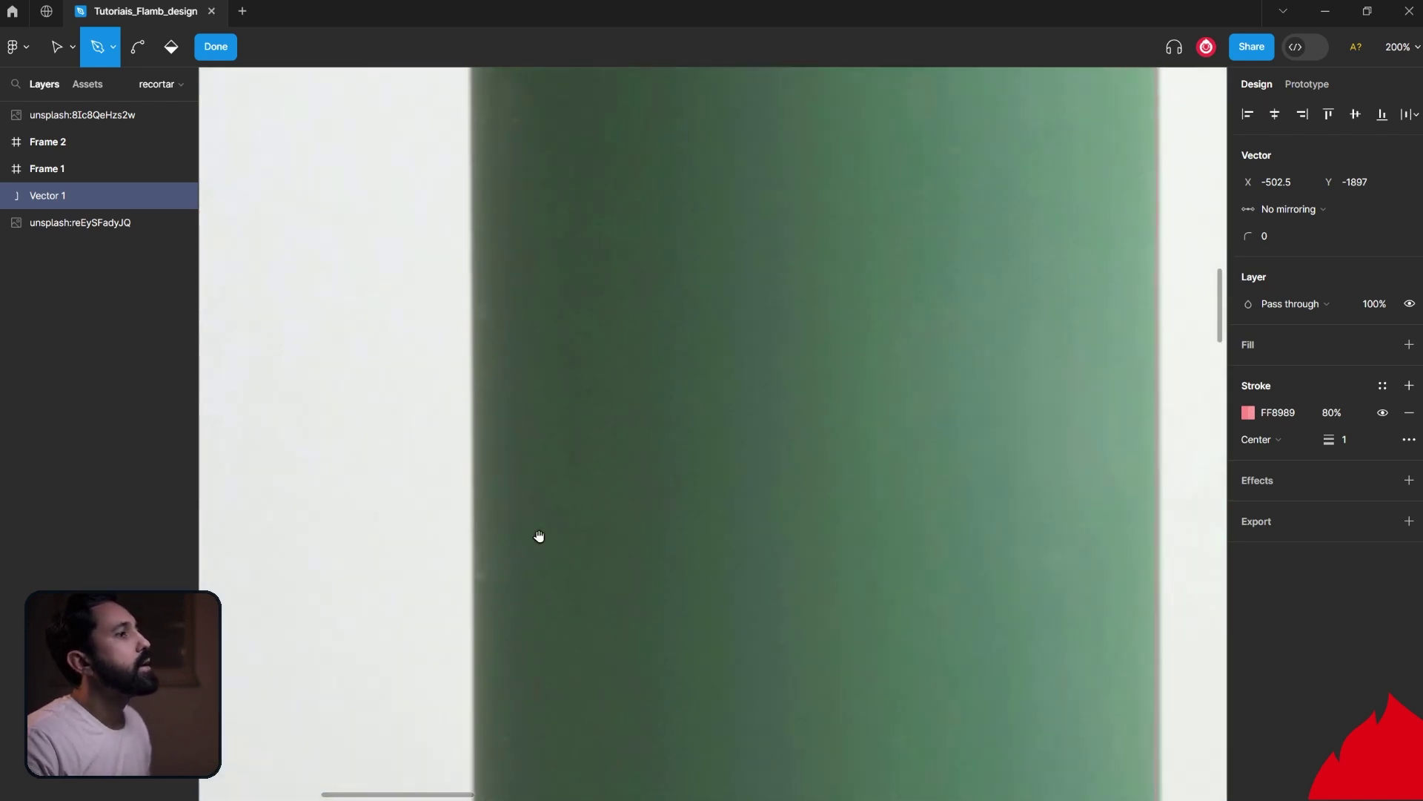
pyautogui.scroll(2, 553, 394)
# Step: Trace up the left side to the shoulder-neck junction, undoing misplaced neck ring points
pyautogui.moveTo(470, 486); pyautogui.dragTo(468, 337)
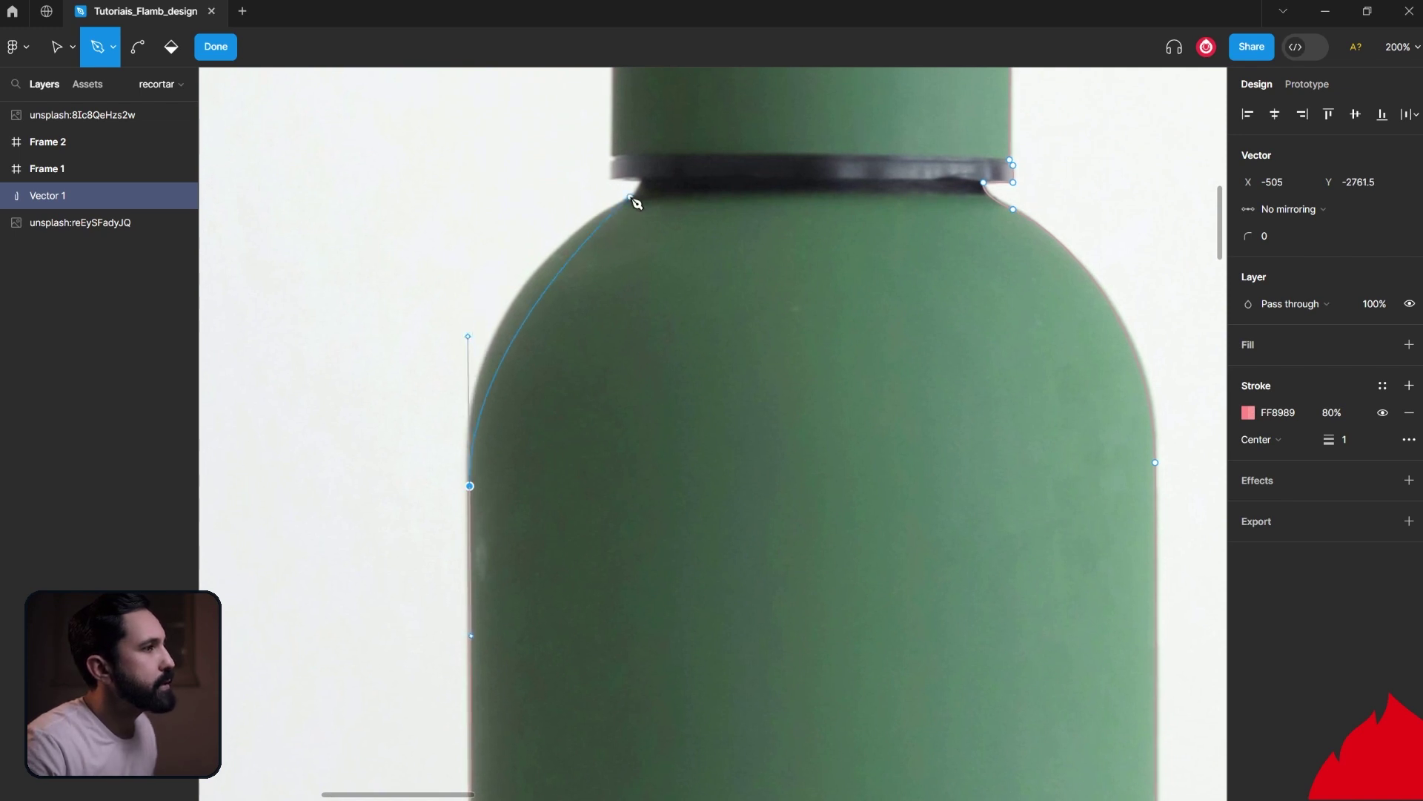
pyautogui.moveTo(621, 203); pyautogui.dragTo(706, 150)
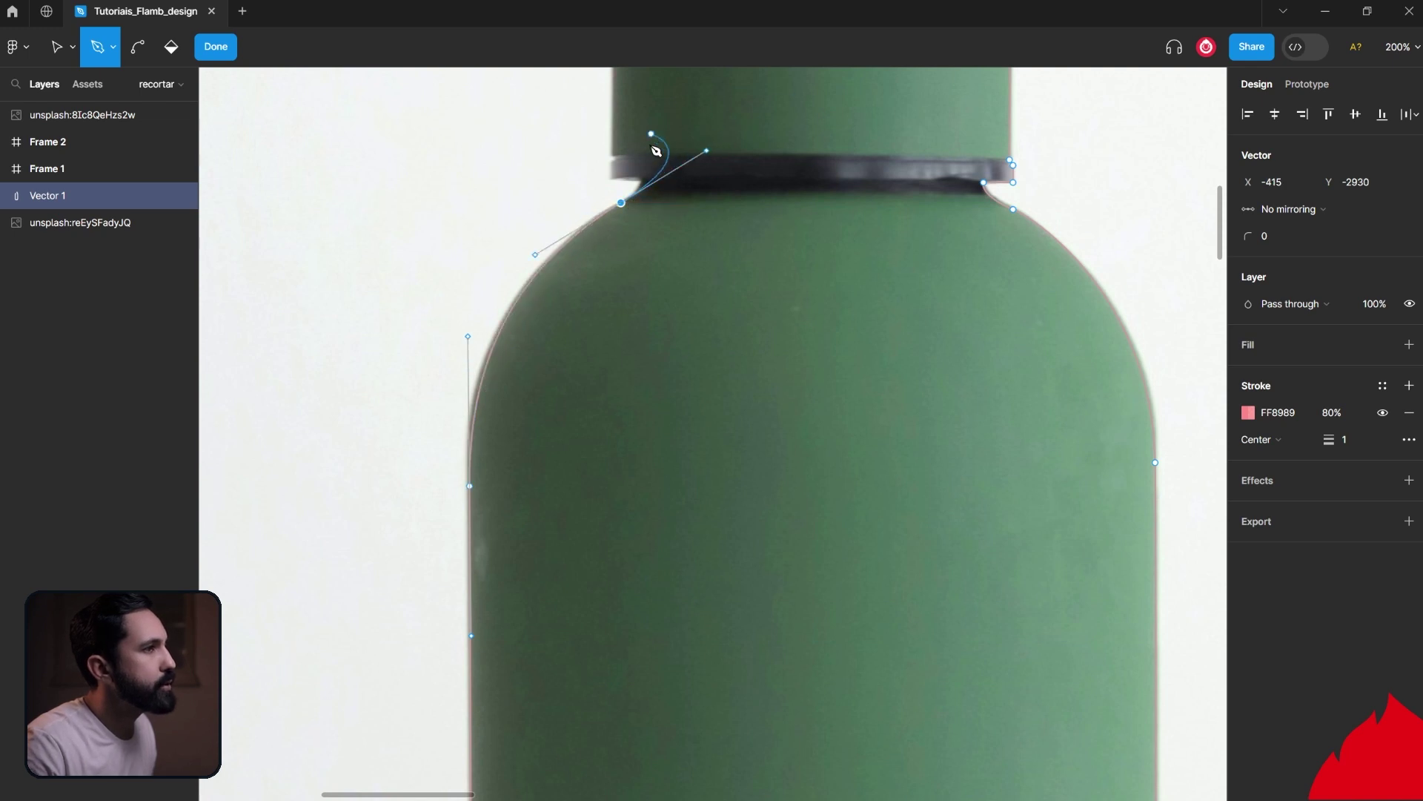
pyautogui.moveTo(652, 172); pyautogui.dragTo(630, 184)
pyautogui.hotkey('ctrl', 'z')
pyautogui.moveTo(710, 152); pyautogui.dragTo(639, 200)
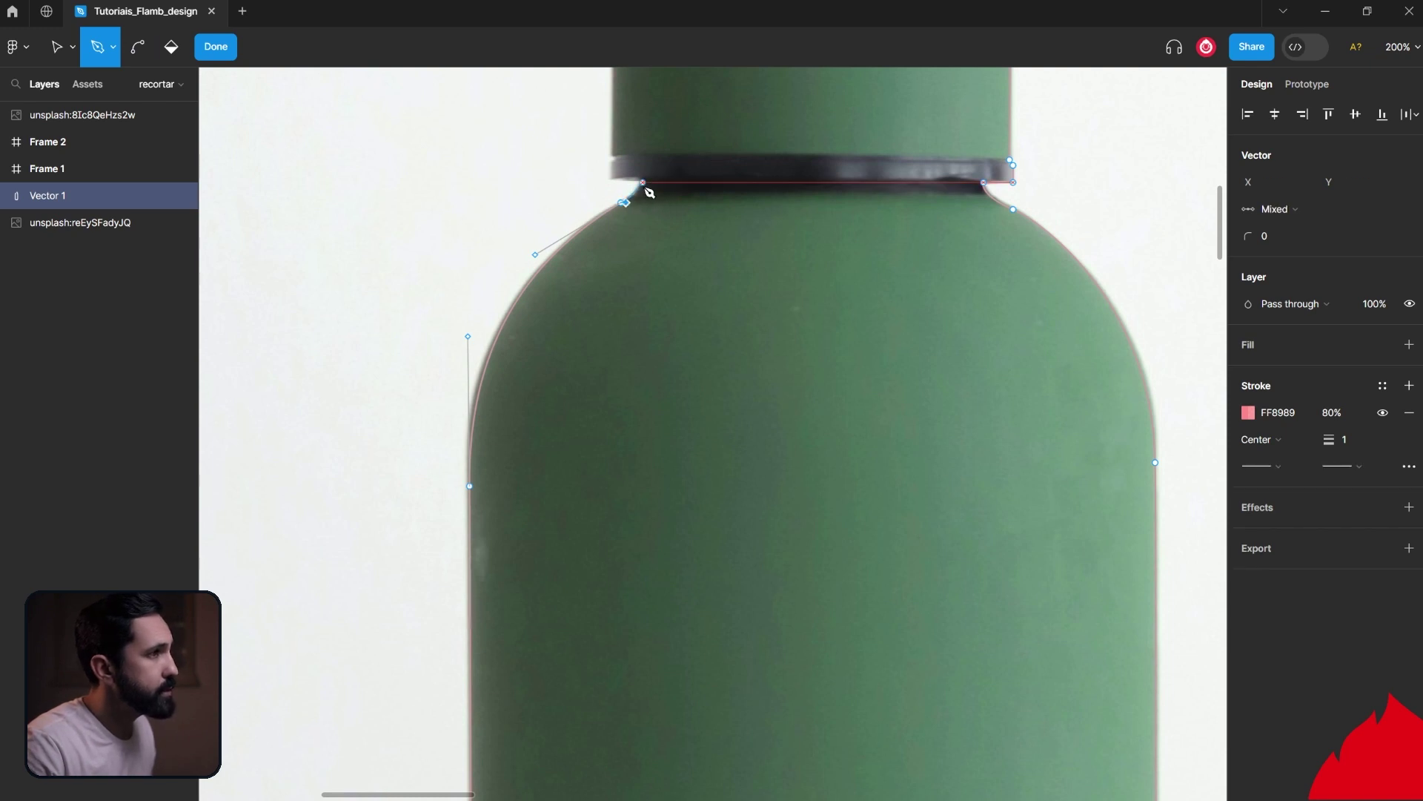
pyautogui.click(643, 183)
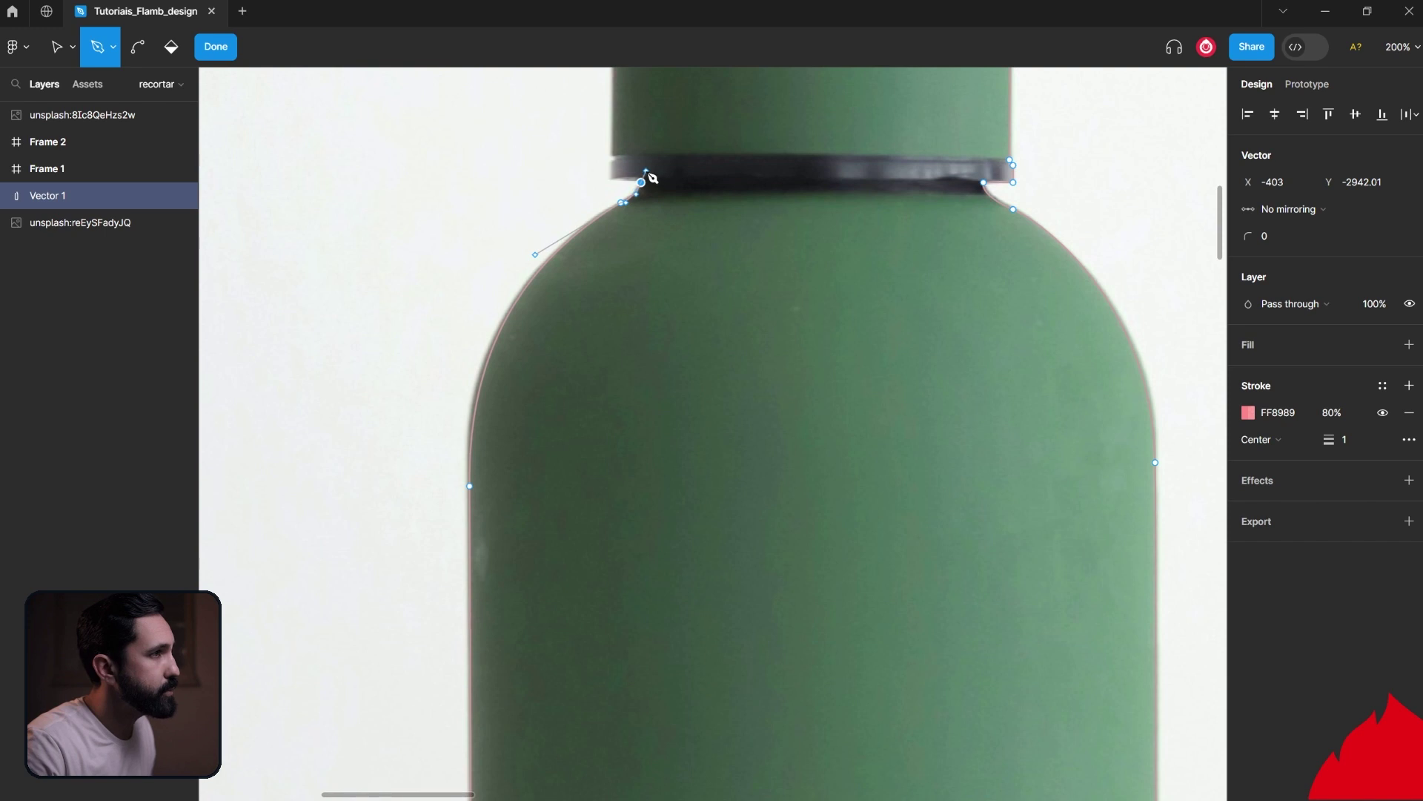
pyautogui.hotkey('ctrl', 'z')
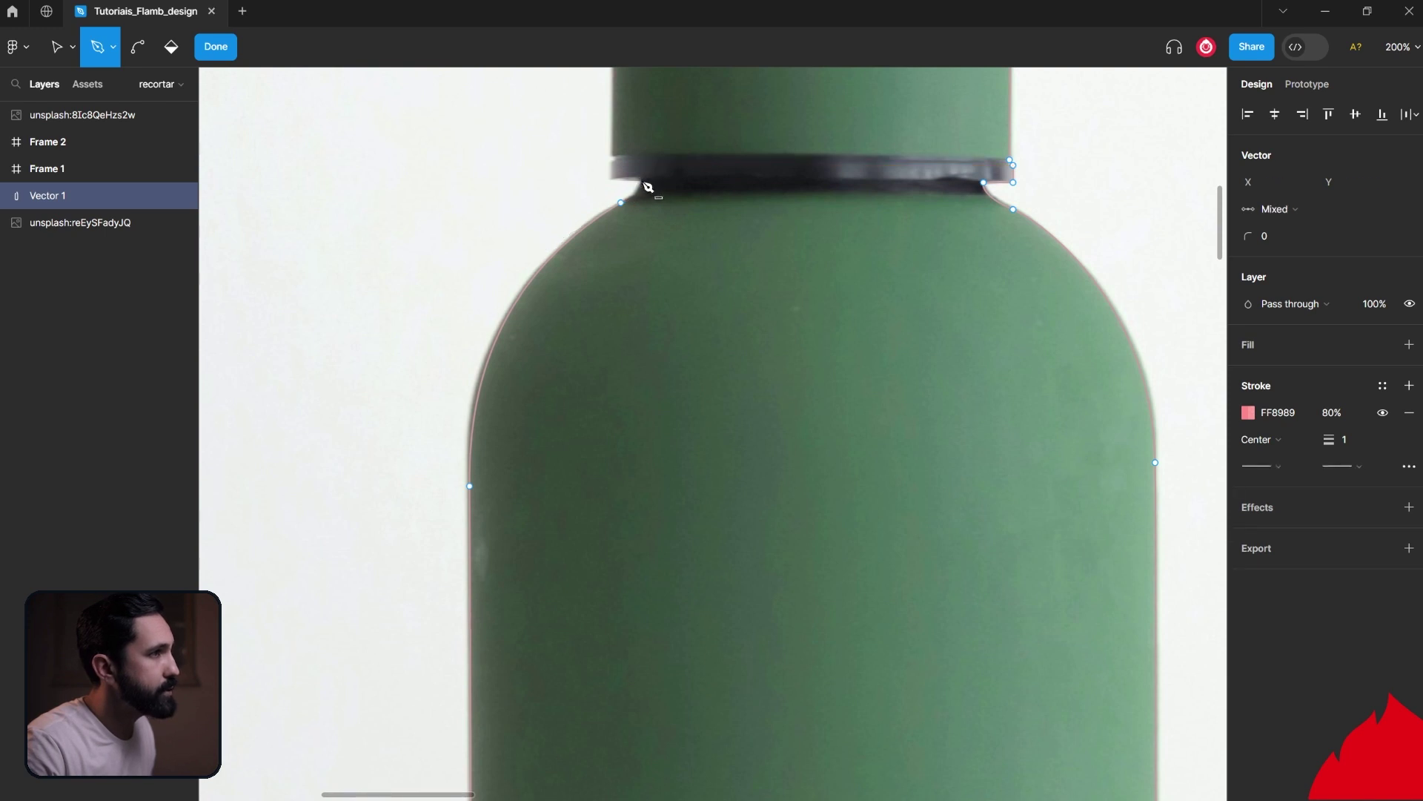
# Step: Zoom in and add curved and corner points around the dark neck ring
pyautogui.hotkey('ctrl', '+')
pyautogui.moveTo(612, 180); pyautogui.dragTo(593, 657)
pyautogui.press('ctrl')
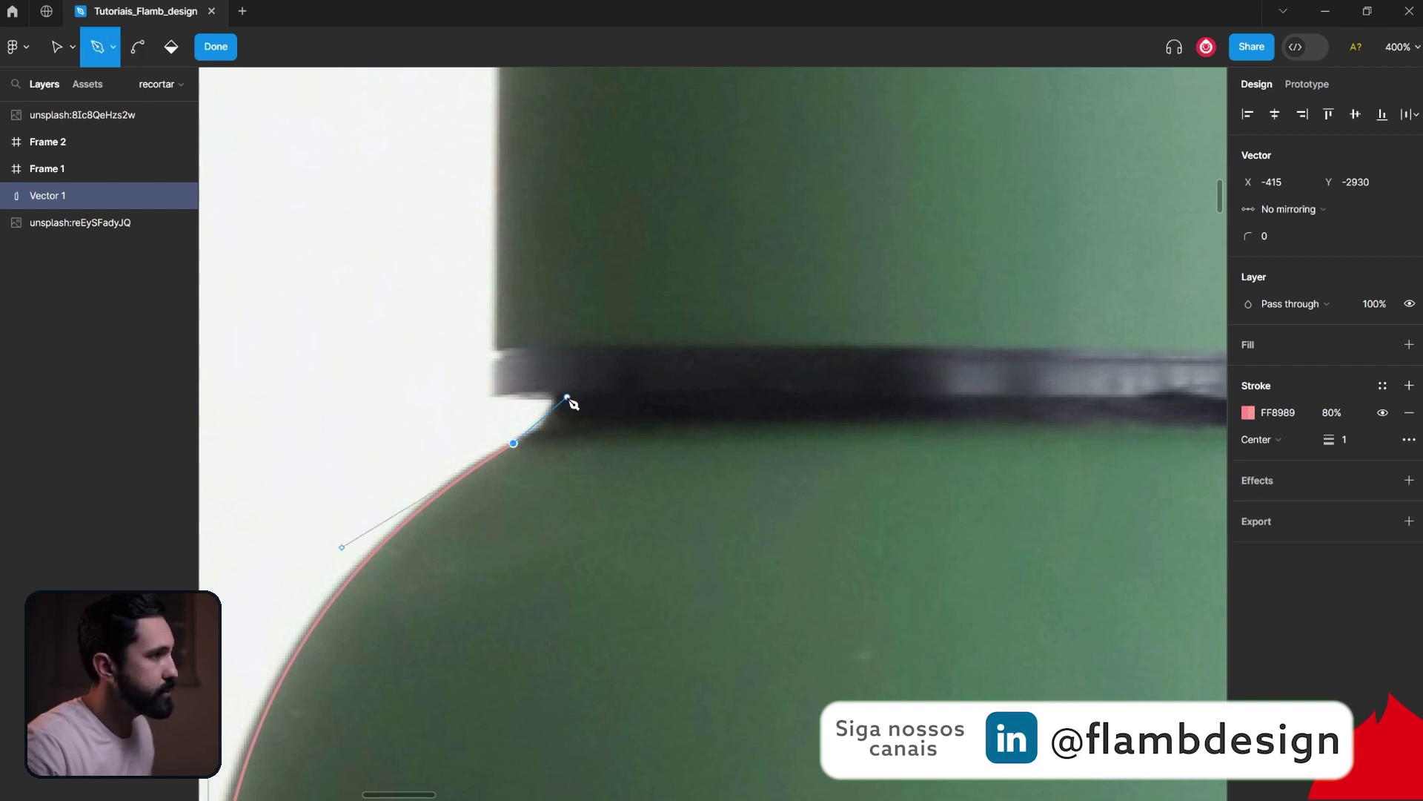
pyautogui.moveTo(553, 401); pyautogui.dragTo(555, 374)
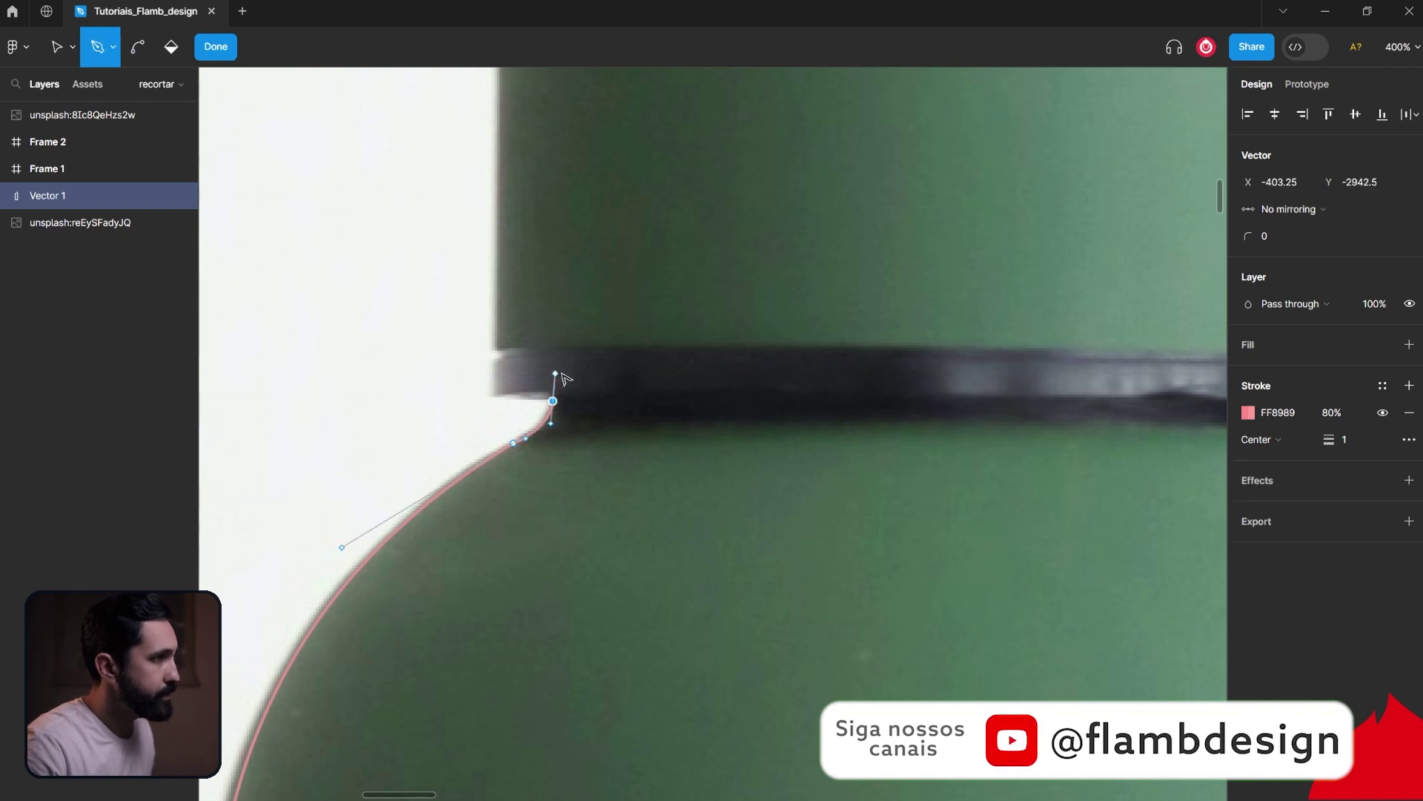
pyautogui.moveTo(556, 374); pyautogui.dragTo(553, 383)
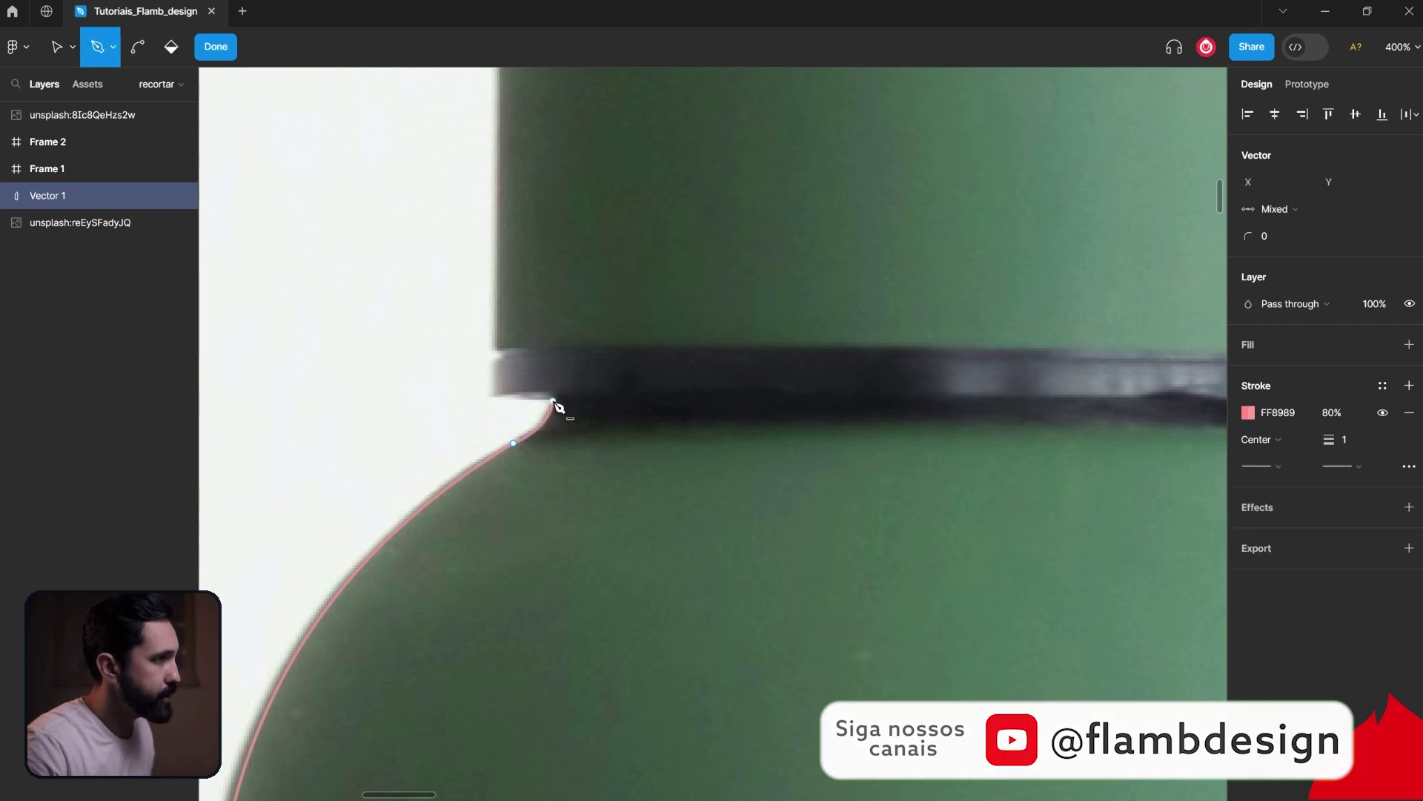
pyautogui.click(498, 397)
# Step: Place the cap's top-left corner point and close the curve across the cap top
pyautogui.scroll(3, 504, 387)
pyautogui.click(502, 208)
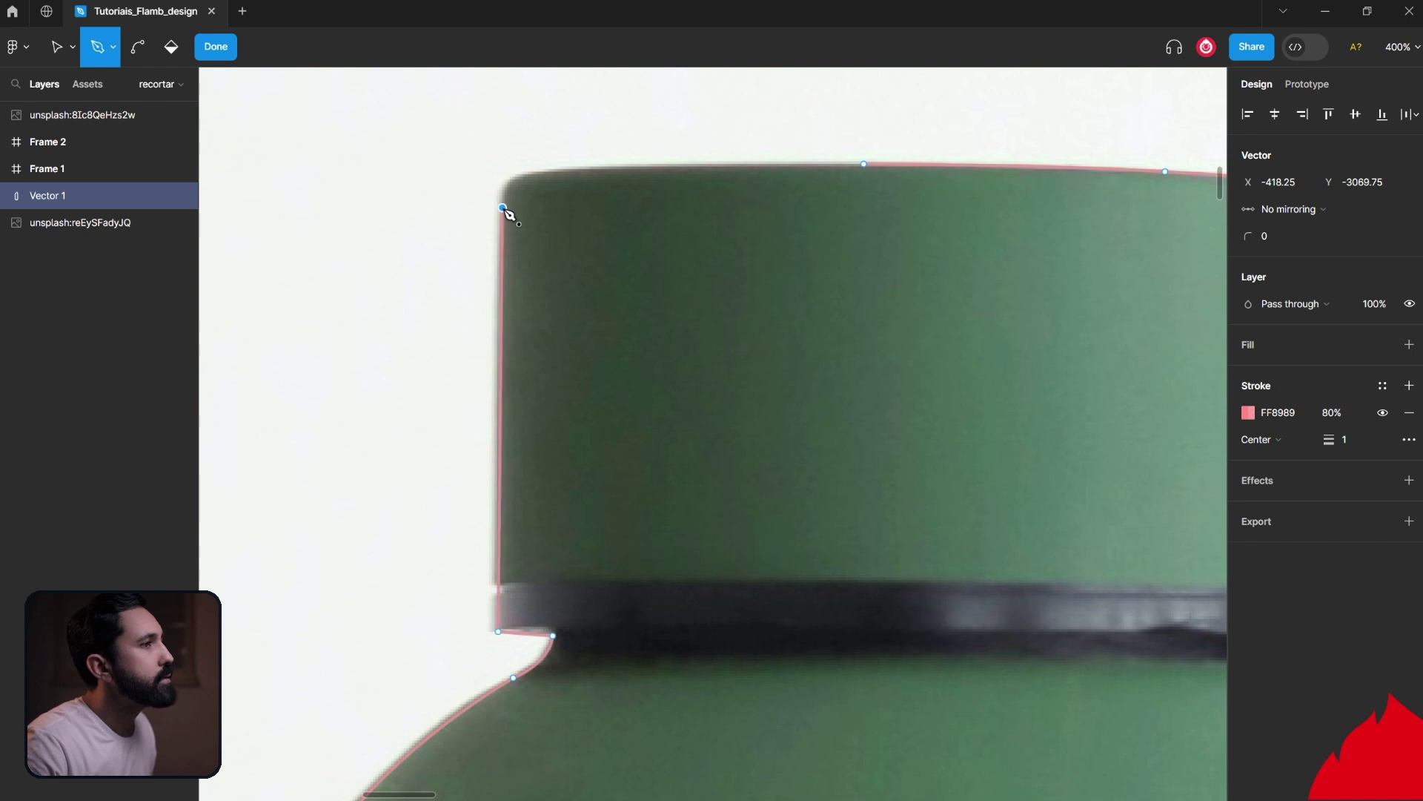
pyautogui.moveTo(551, 188)
pyautogui.mouseDown()
pyautogui.moveTo(440, 283)
pyautogui.moveTo(491, 284)
pyautogui.mouseUp()
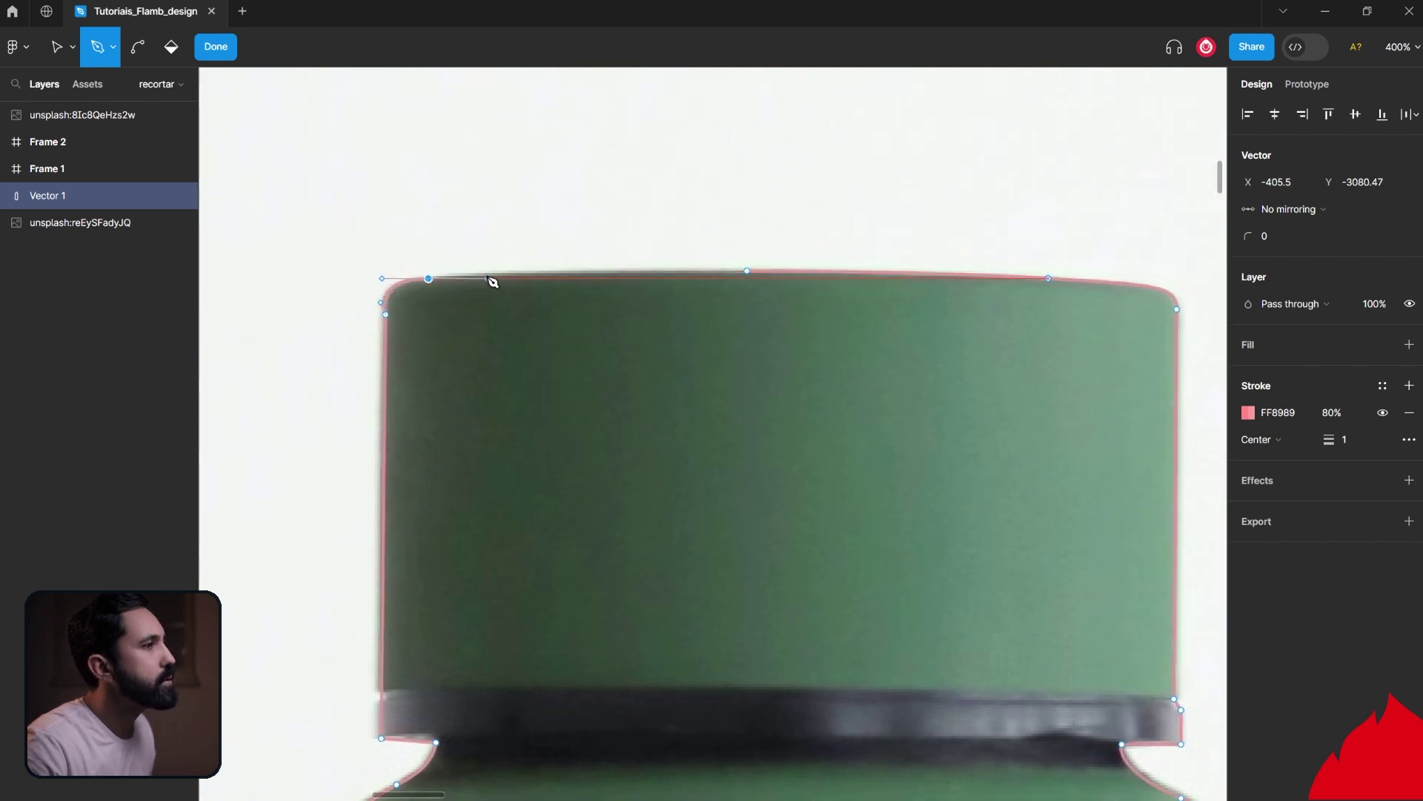
pyautogui.moveTo(493, 283); pyautogui.dragTo(486, 280)
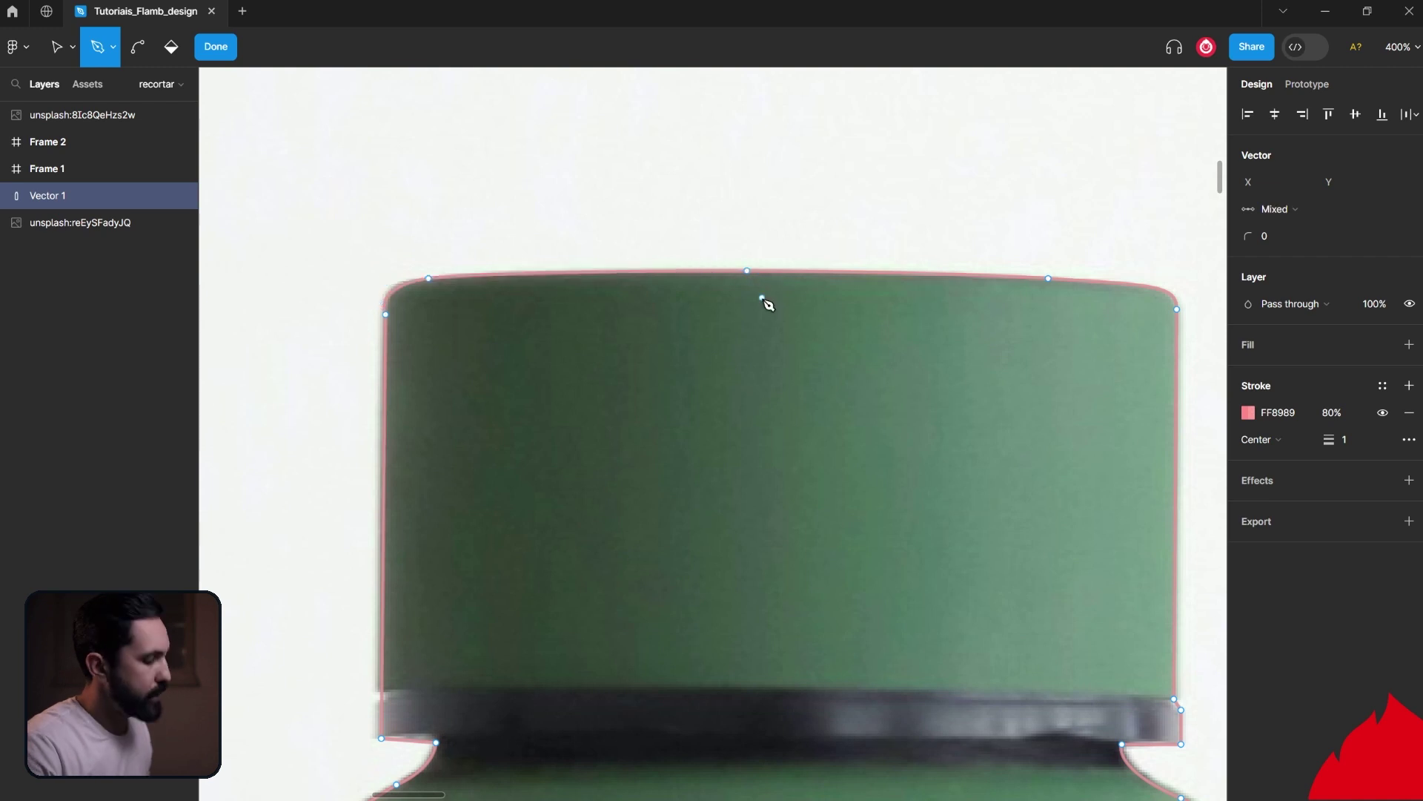
pyautogui.scroll(-3, 763, 299)
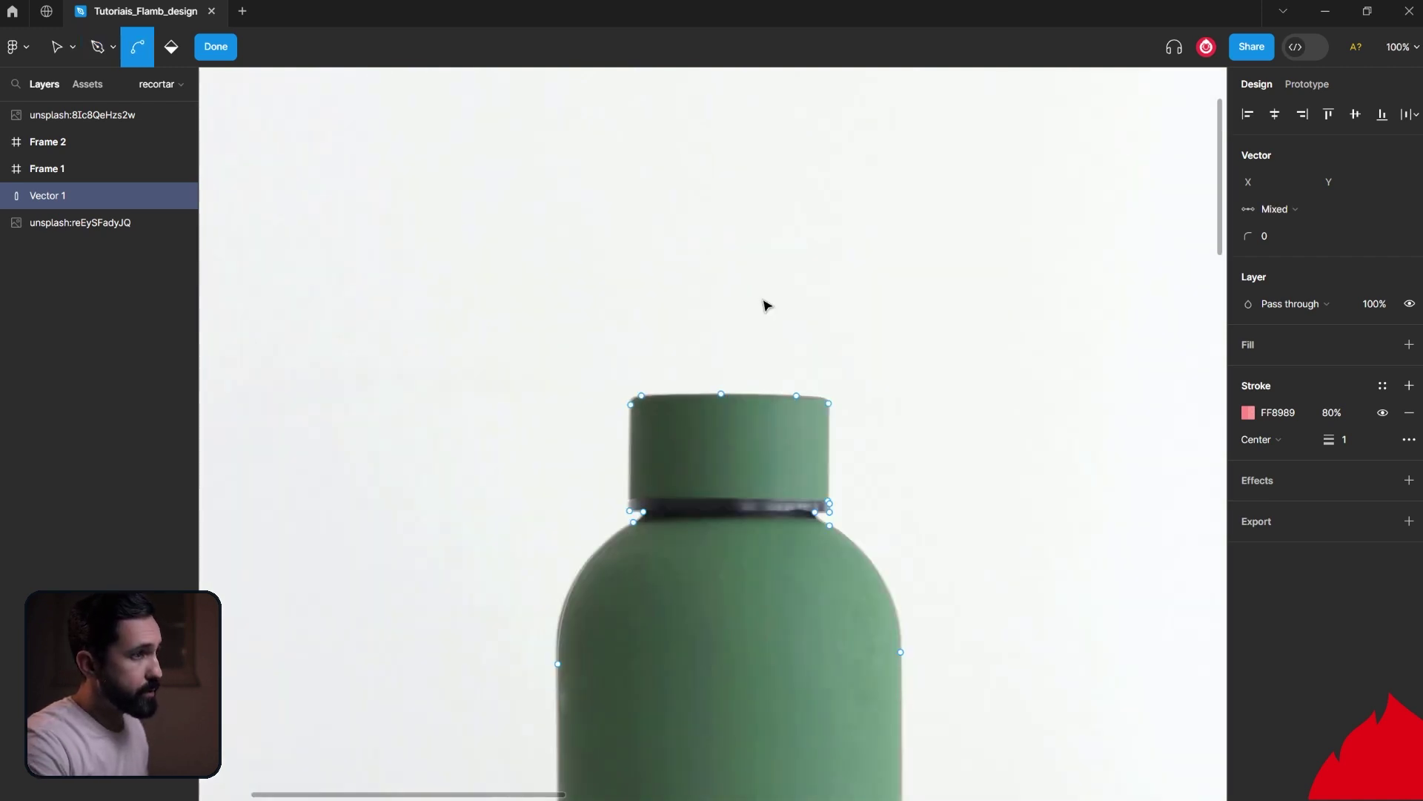
# Step: Give Vector 1 a solid FF0000 fill and hide its FF8989 stroke
pyautogui.scroll(-3, 762, 299)
pyautogui.scroll(-3, 763, 299)
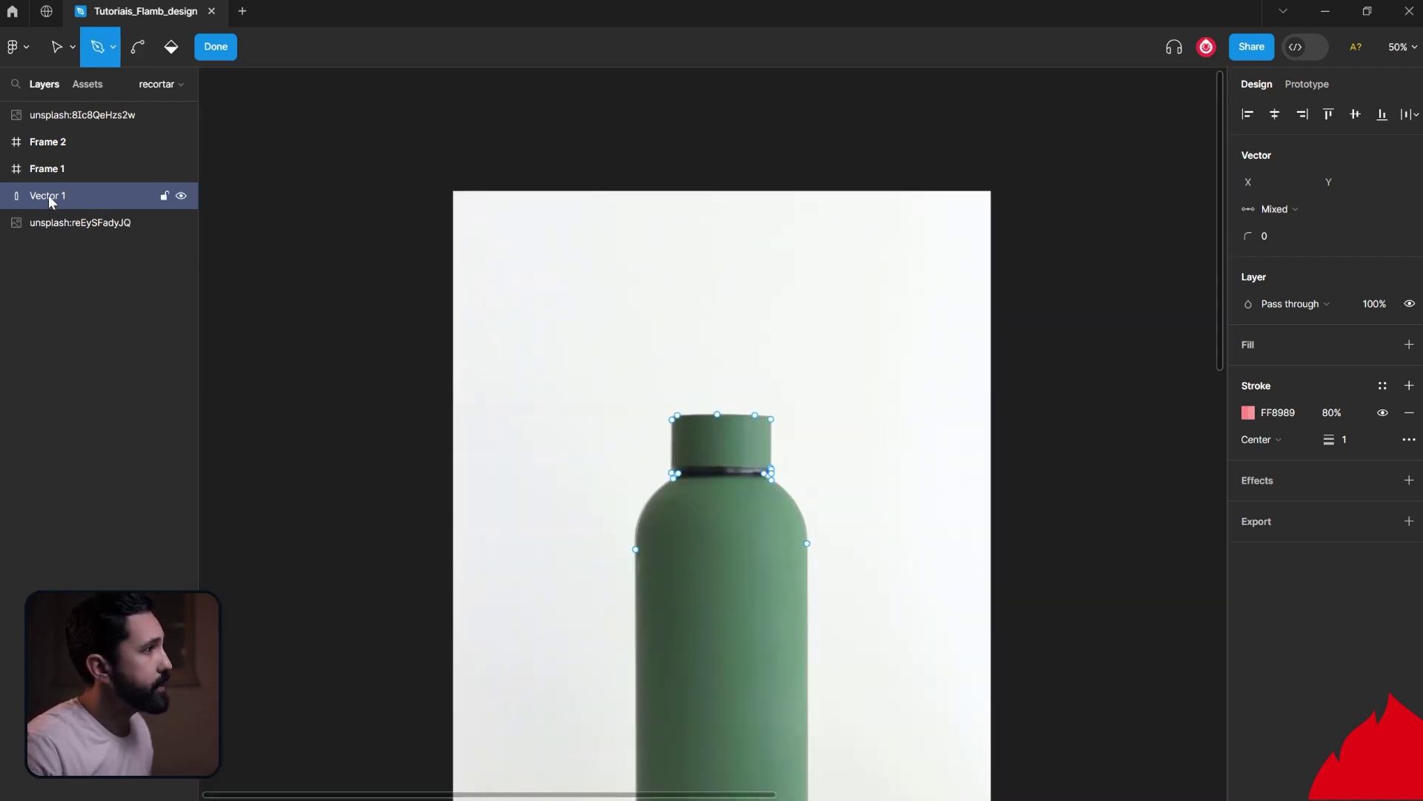
pyautogui.click(1410, 344)
pyautogui.click(1248, 372)
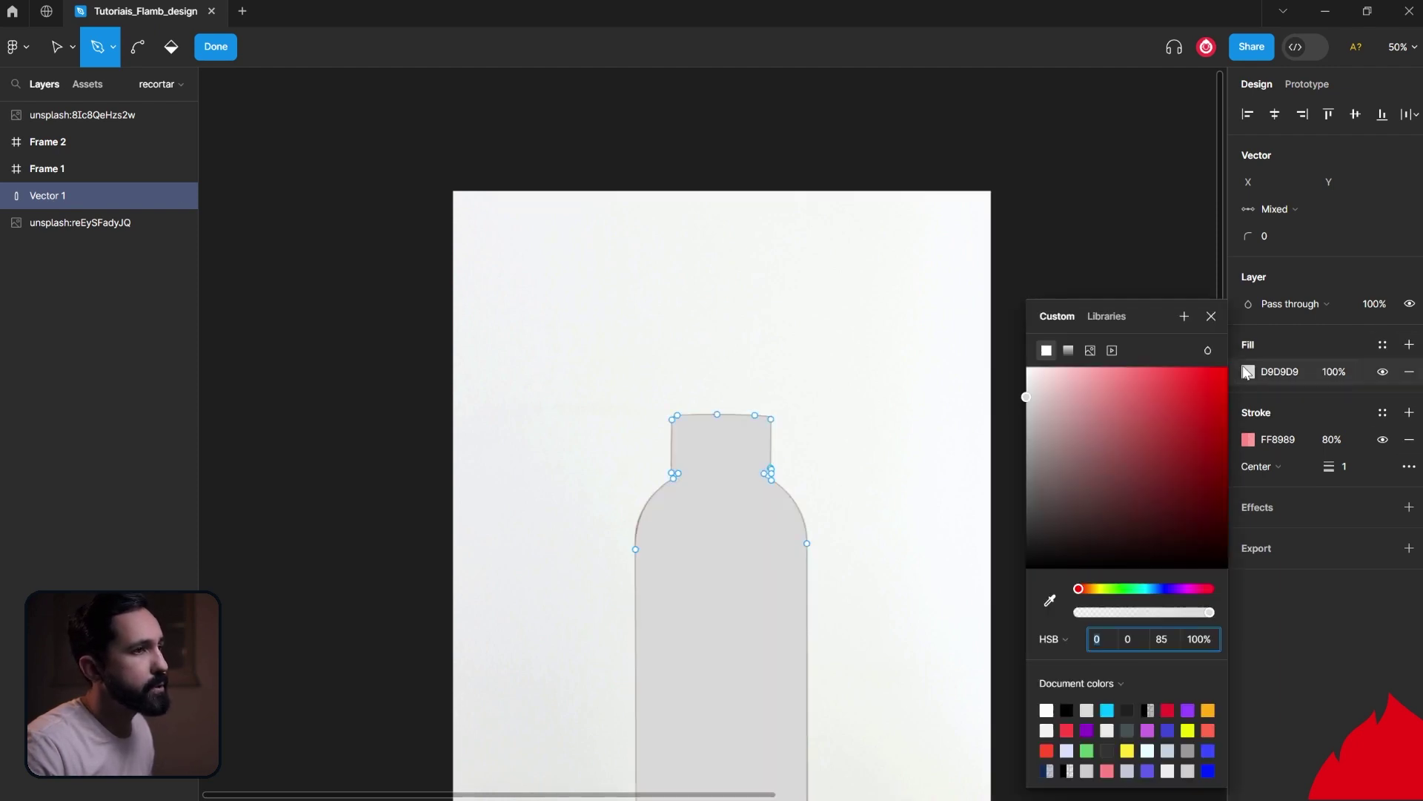
pyautogui.click(1384, 440)
pyautogui.scroll(-1, 373, 481)
pyautogui.press('Escape')
pyautogui.scroll(-3, 363, 474)
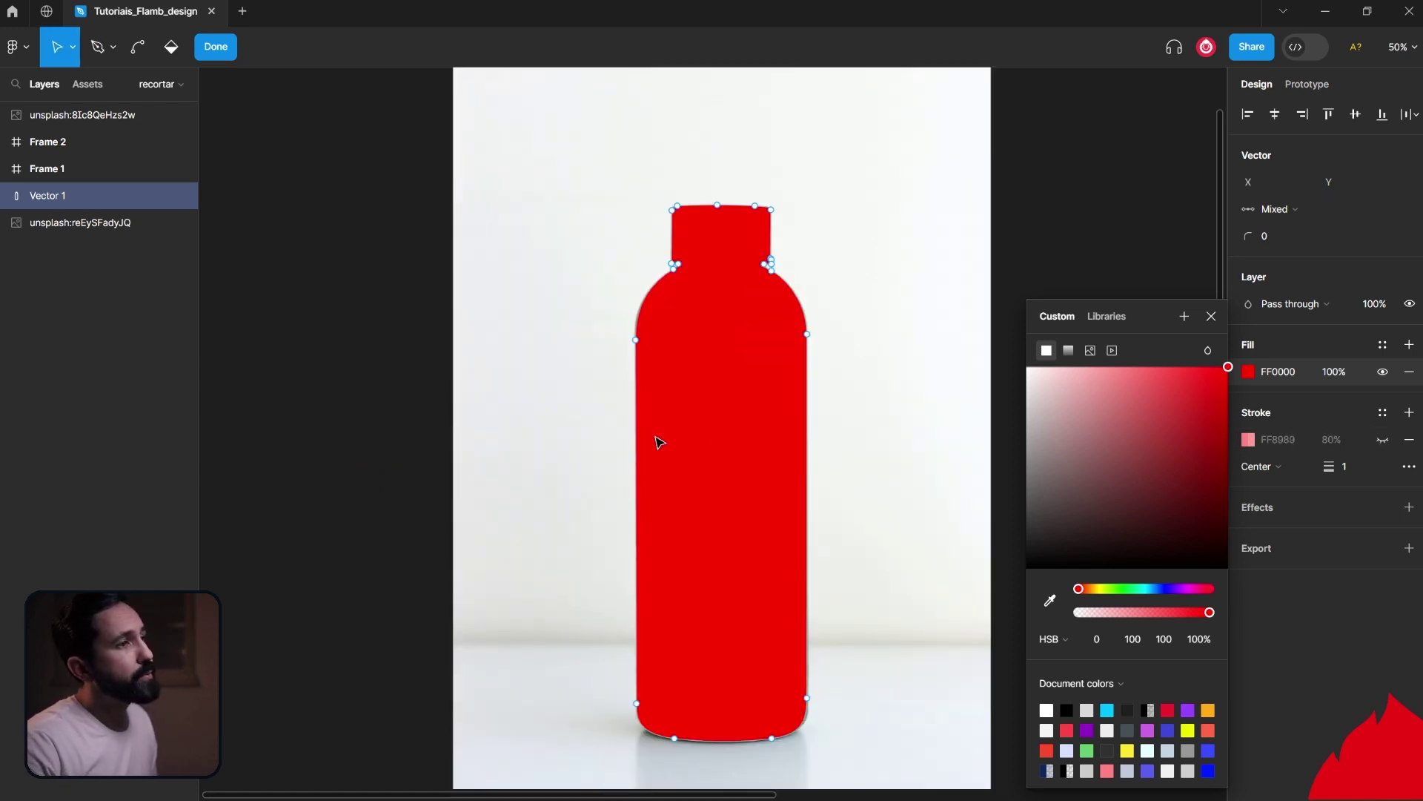
pyautogui.scroll(2, 766, 297)
pyautogui.scroll(2, 801, 295)
pyautogui.scroll(-5, 872, 413)
pyautogui.scroll(-5, 865, 413)
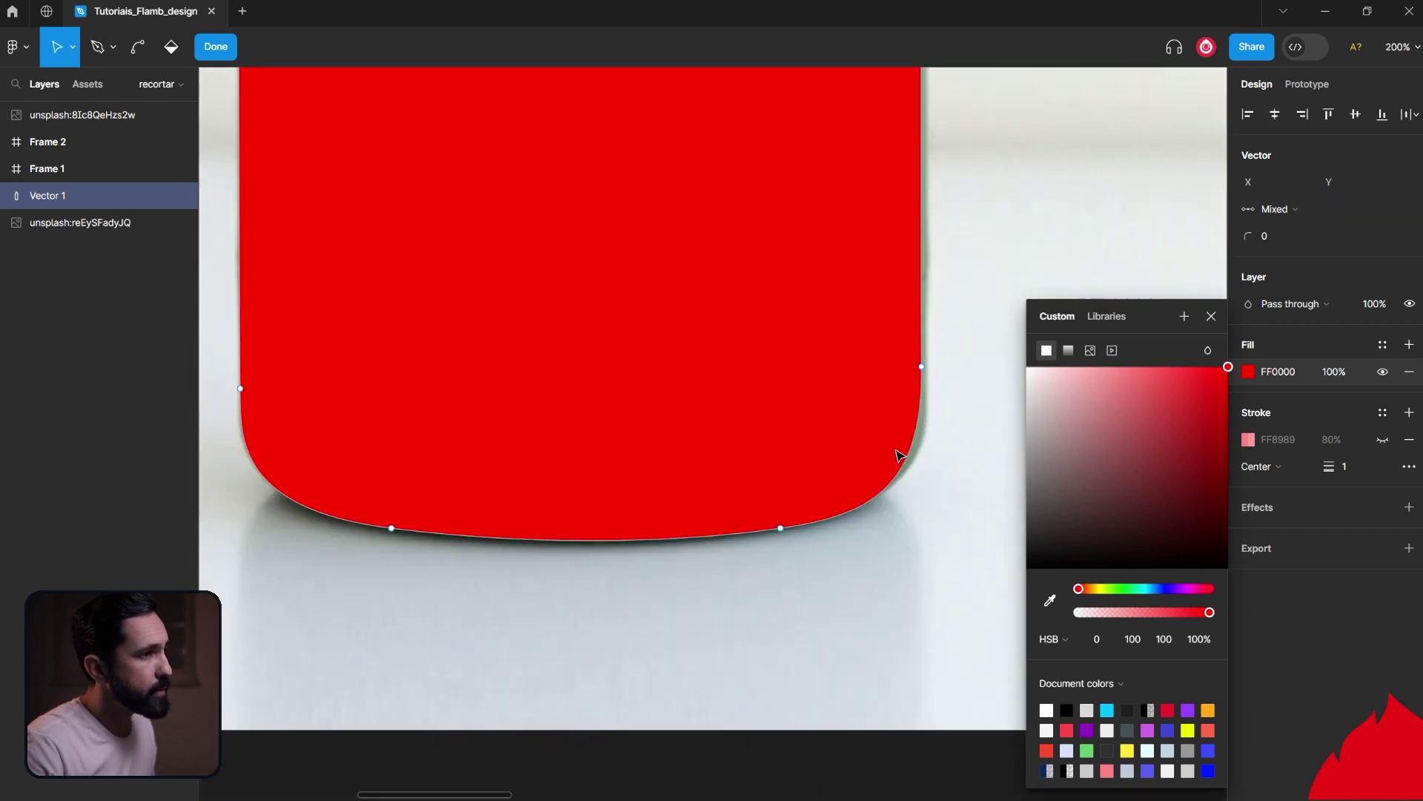
# Step: Adjust the red shape's right and bottom anchors and handles to hug the bottle's rounded base
pyautogui.scroll(2, 923, 373)
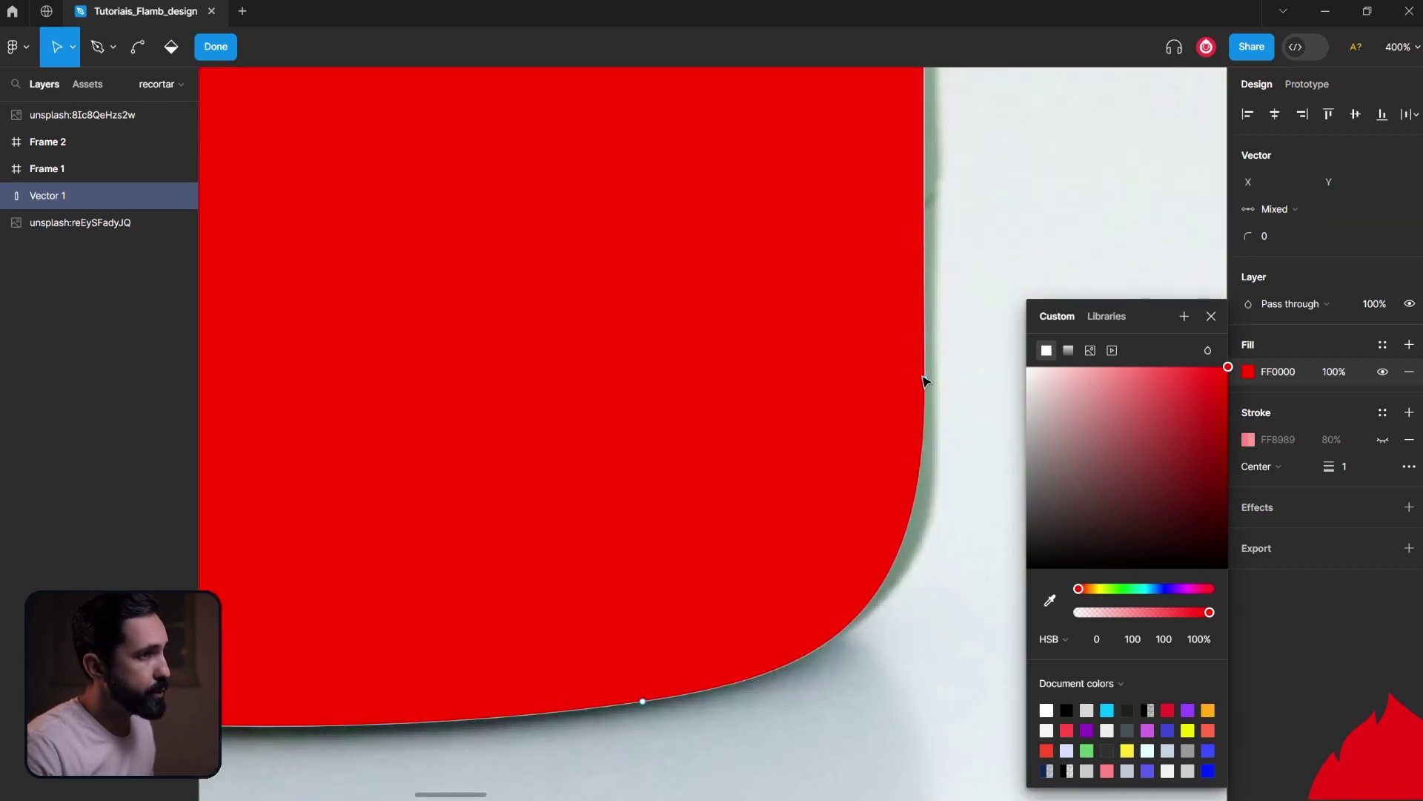
pyautogui.moveTo(924, 378); pyautogui.dragTo(933, 377)
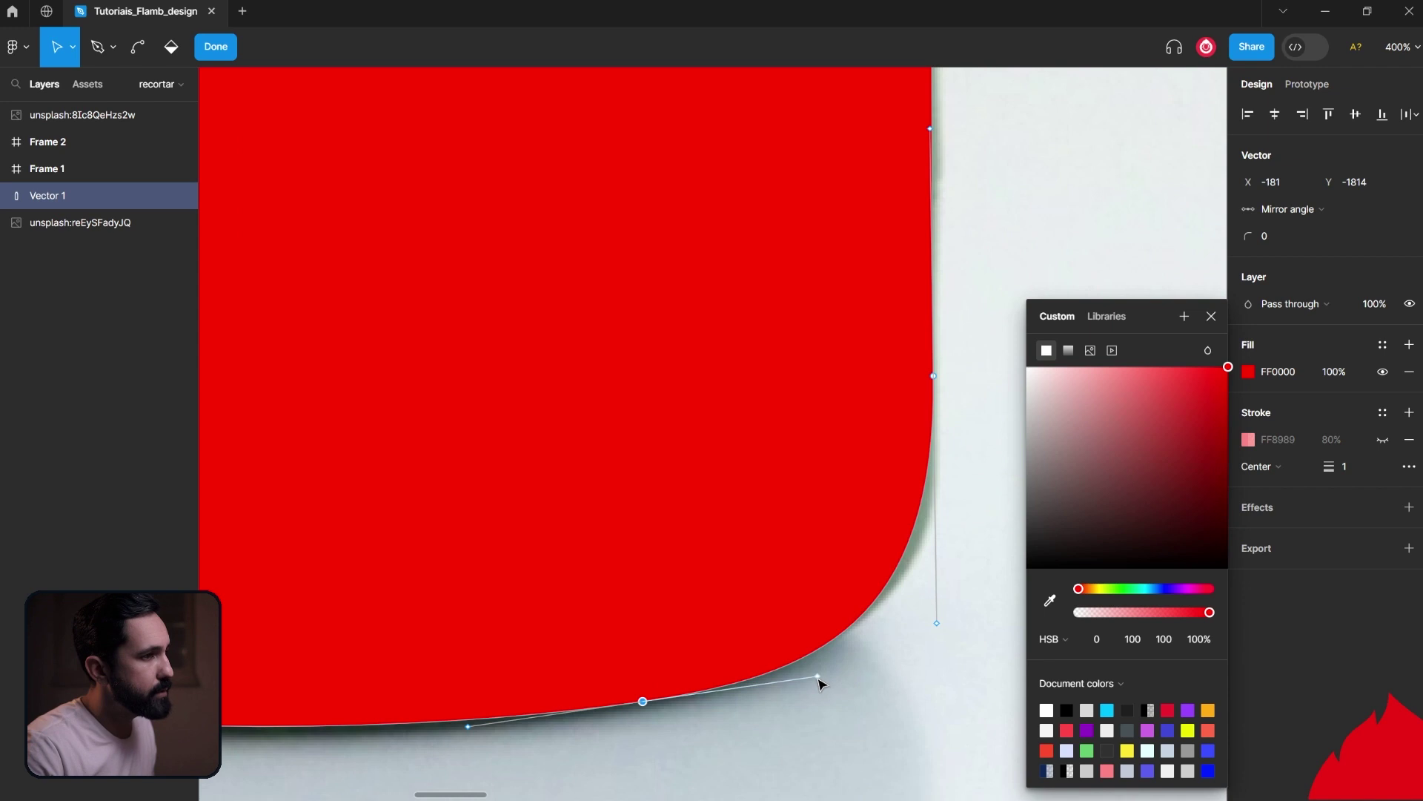
pyautogui.moveTo(817, 676); pyautogui.dragTo(833, 666)
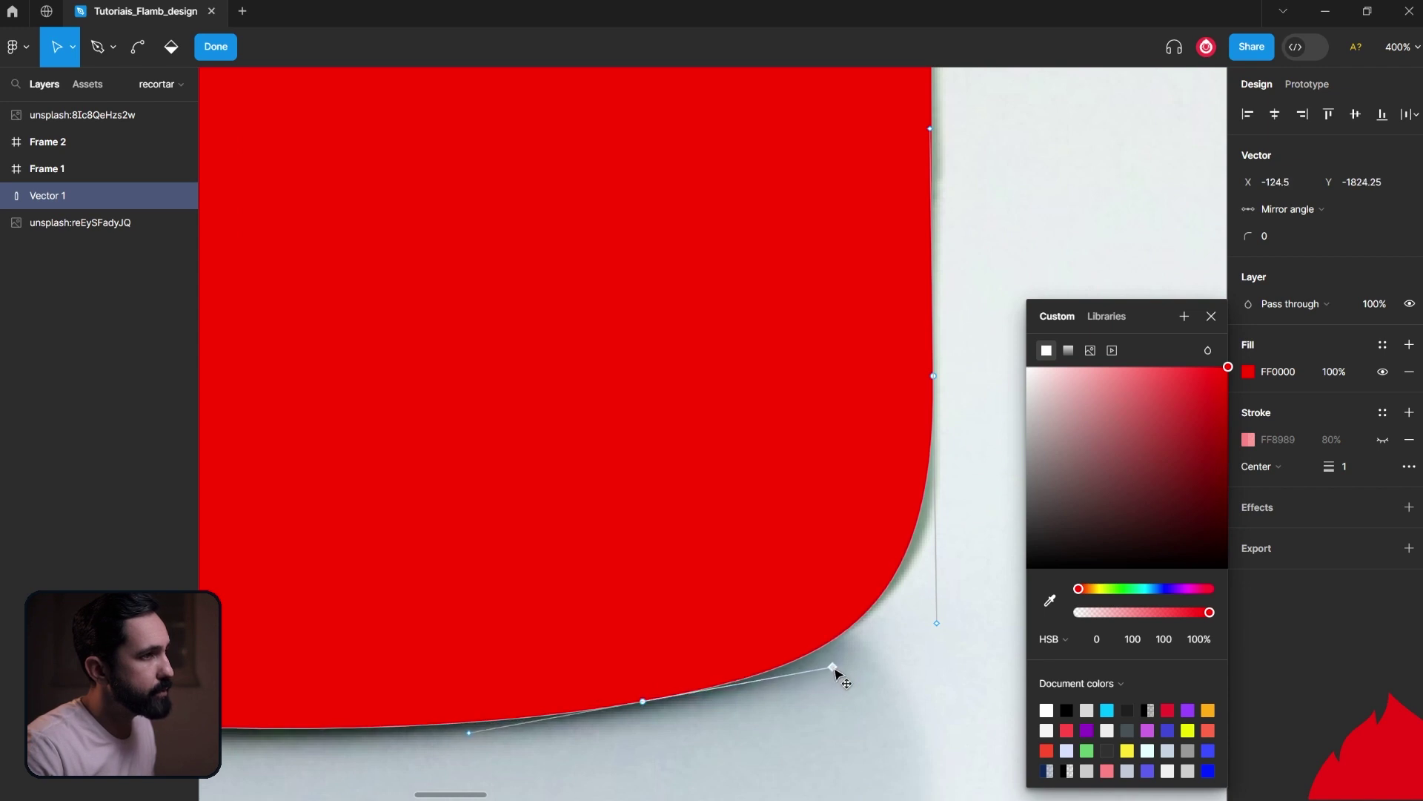
pyautogui.click(933, 376)
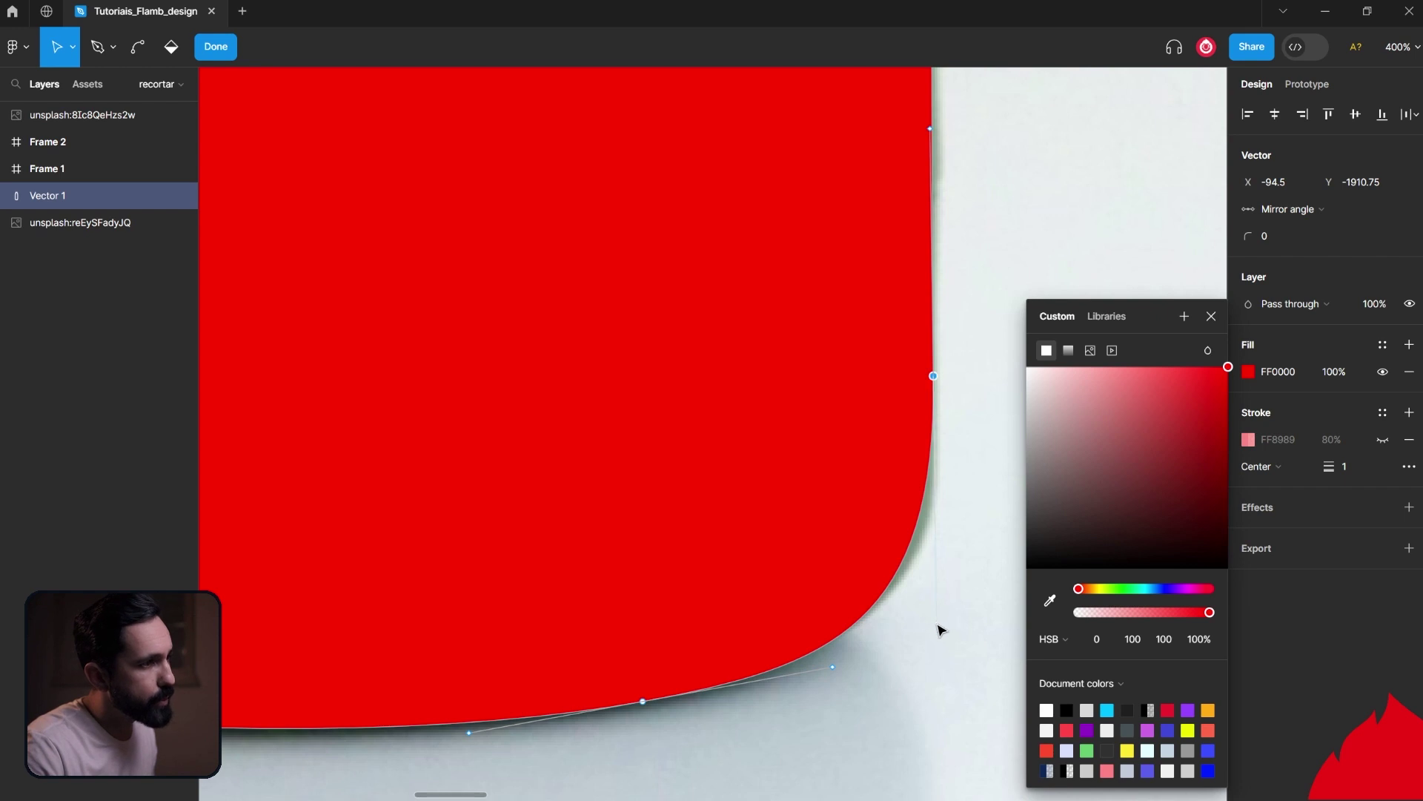
pyautogui.moveTo(643, 701); pyautogui.dragTo(676, 690)
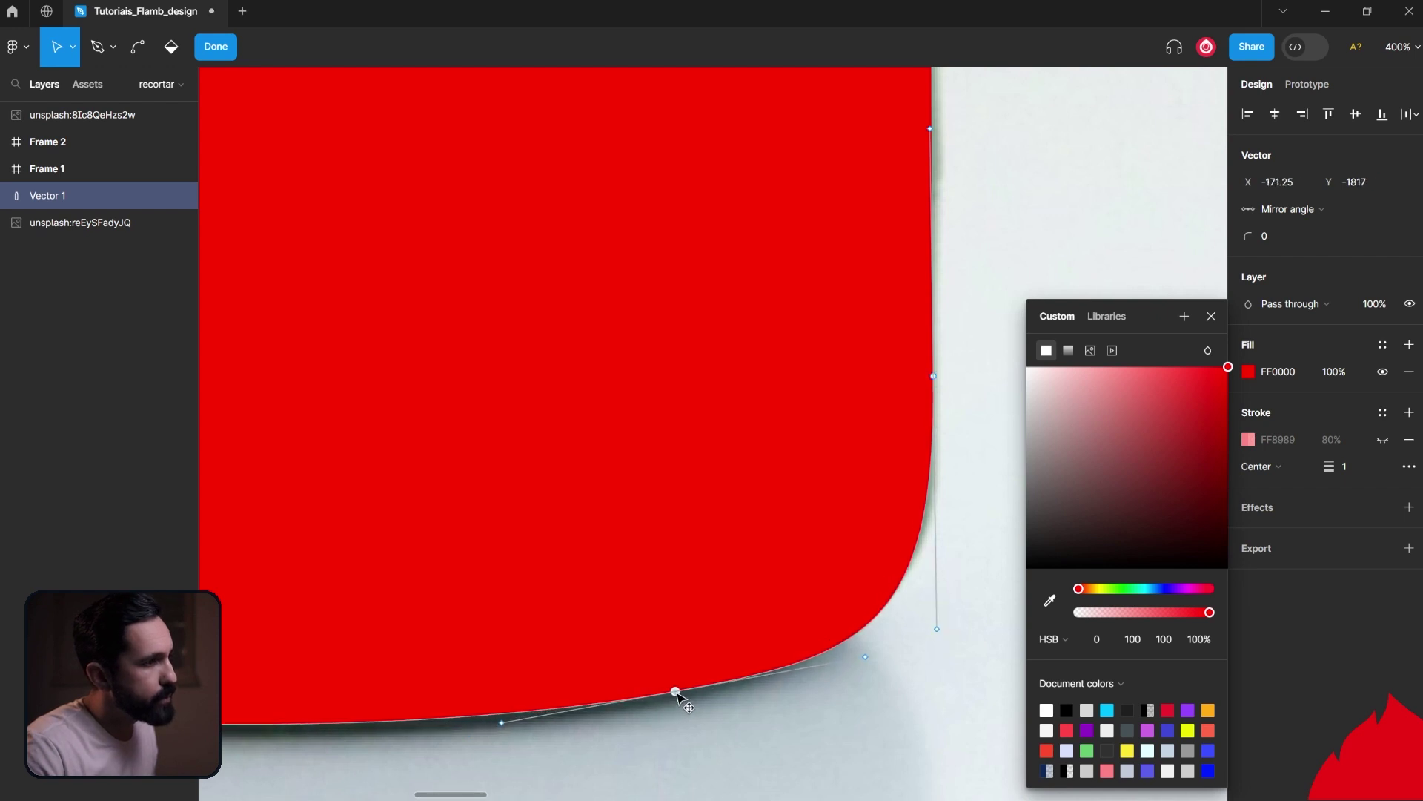
pyautogui.moveTo(866, 656)
pyautogui.mouseDown()
pyautogui.moveTo(896, 627)
pyautogui.moveTo(869, 643)
pyautogui.mouseUp()
pyautogui.click(868, 643)
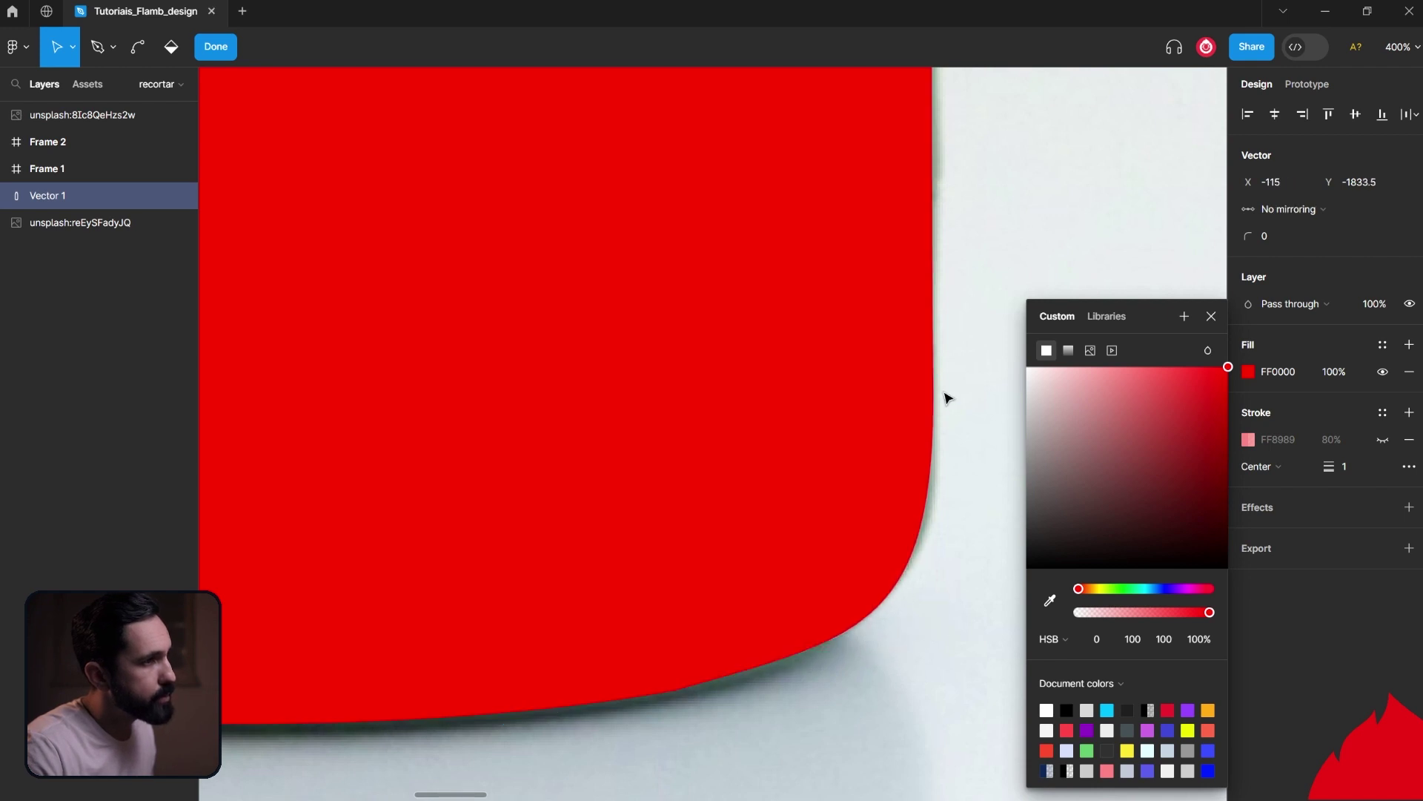
pyautogui.click(940, 626)
pyautogui.scroll(1, 930, 445)
pyautogui.click(933, 412)
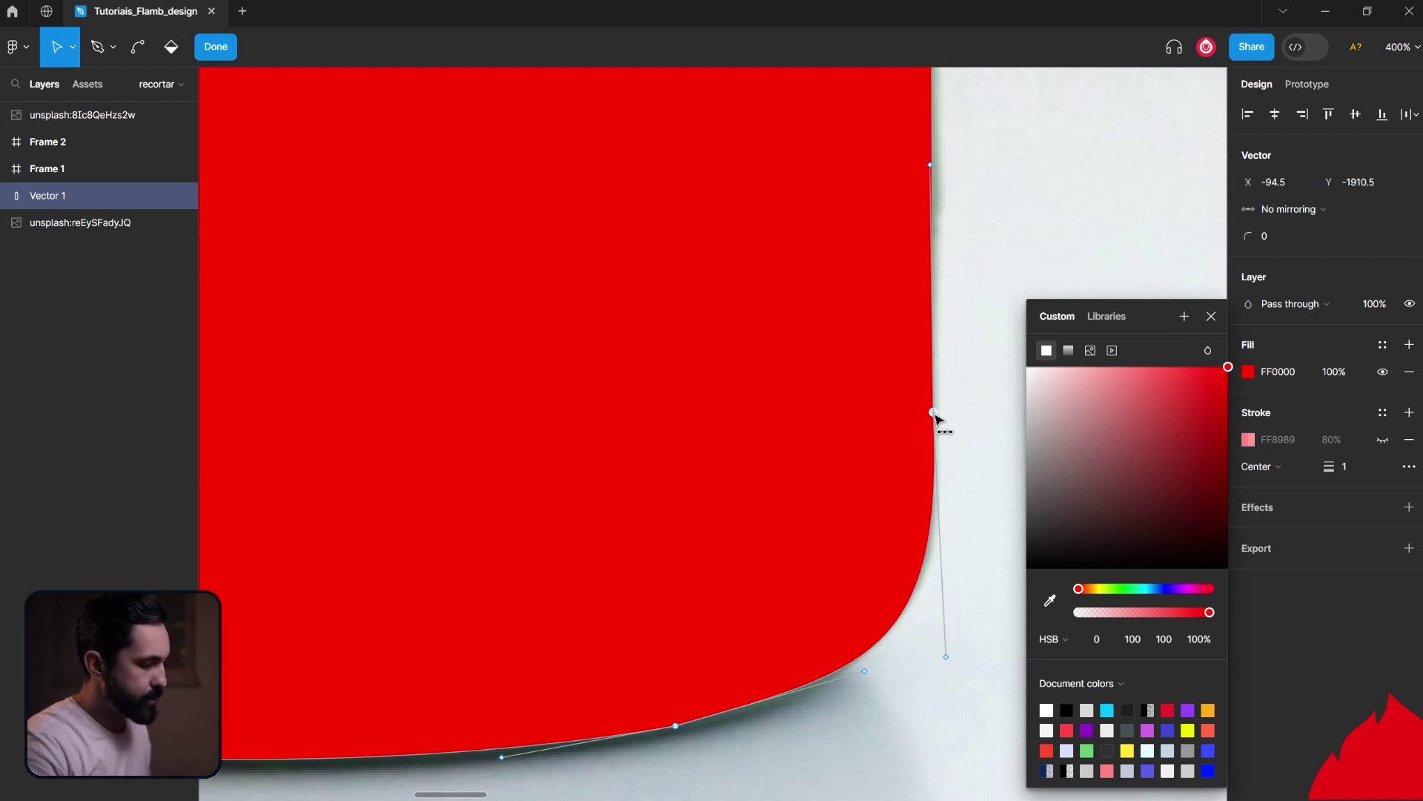
pyautogui.press('-')
pyautogui.press('-')
pyautogui.press('-')
pyautogui.press('-')
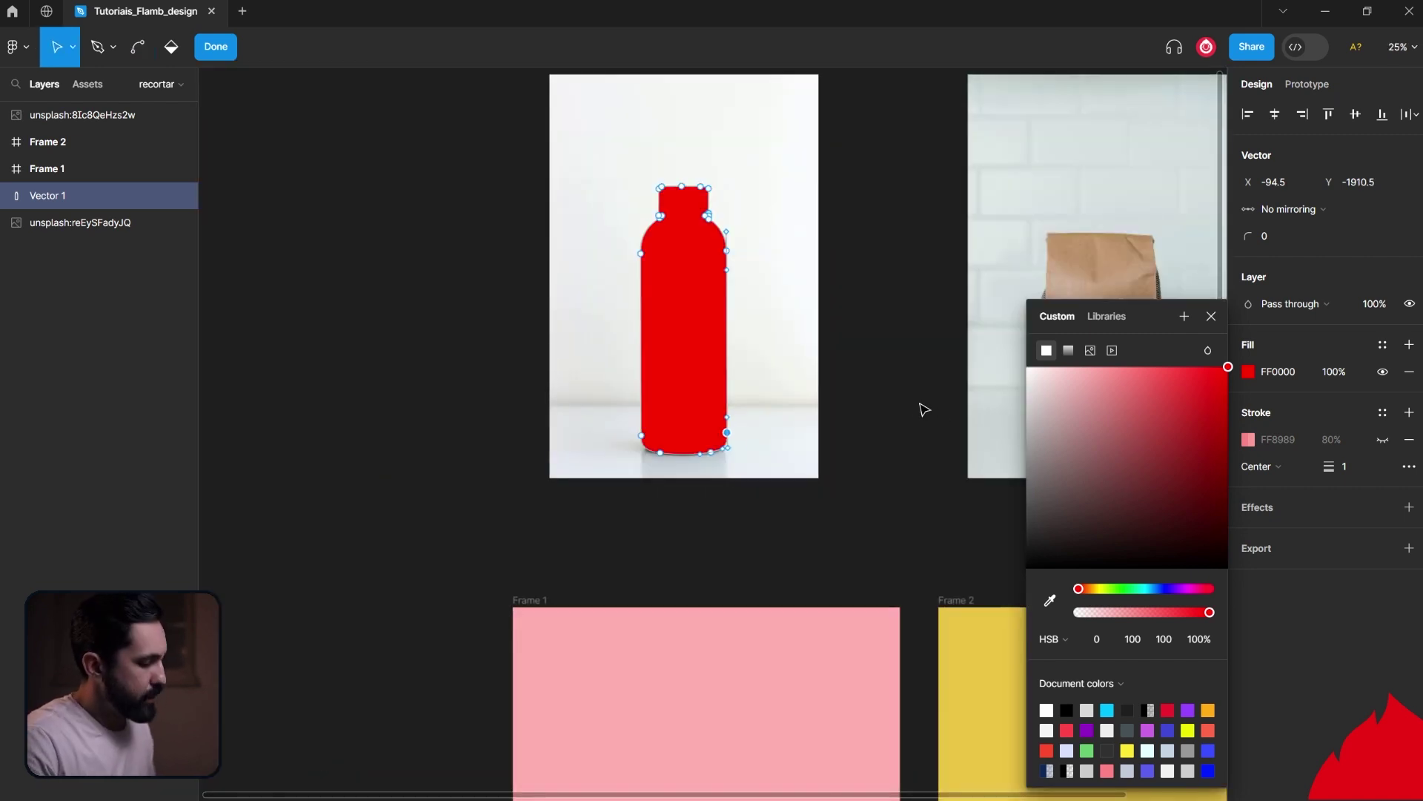
# Step: Send the red shape below the photo and use it to mask the bottle photo
pyautogui.scroll(2, 905, 314)
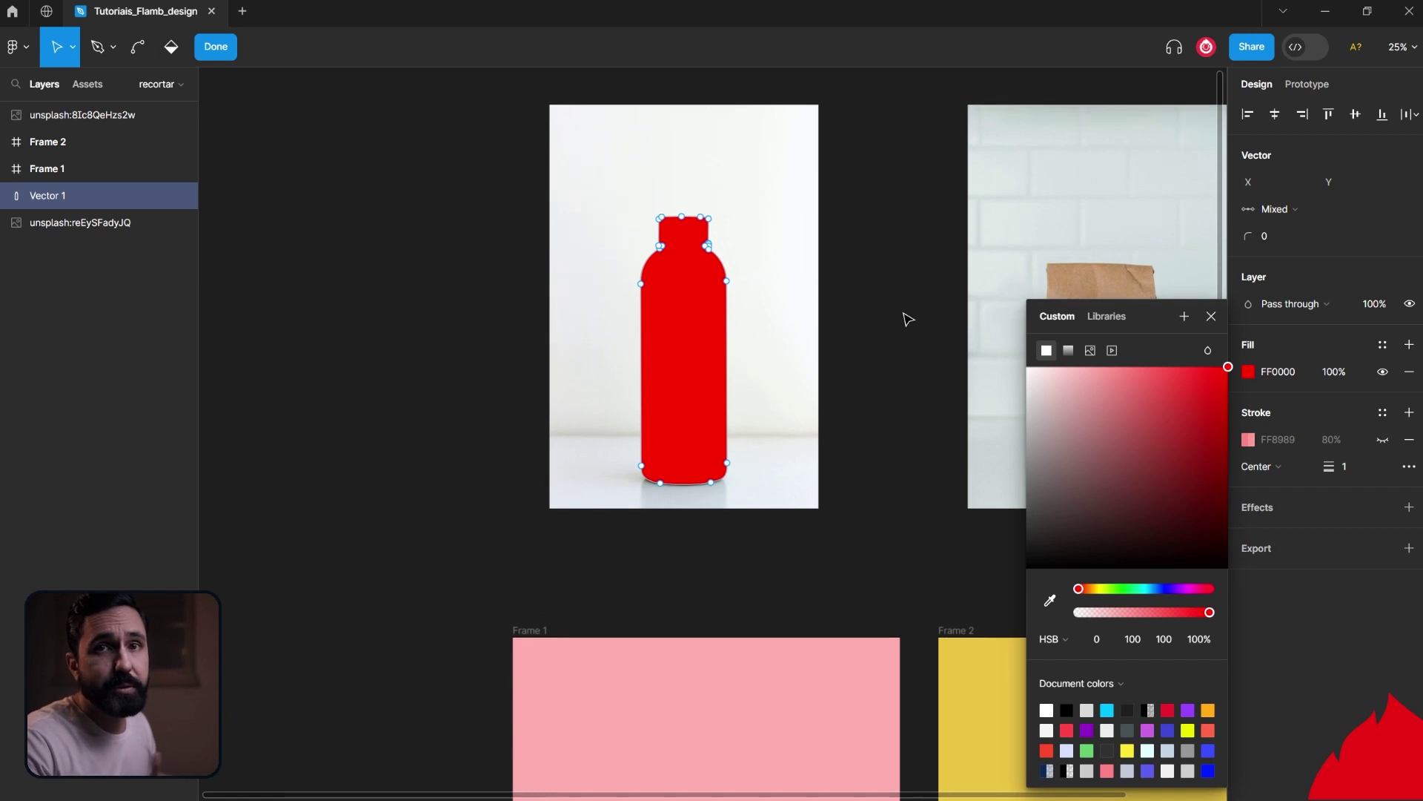
pyautogui.press('Escape')
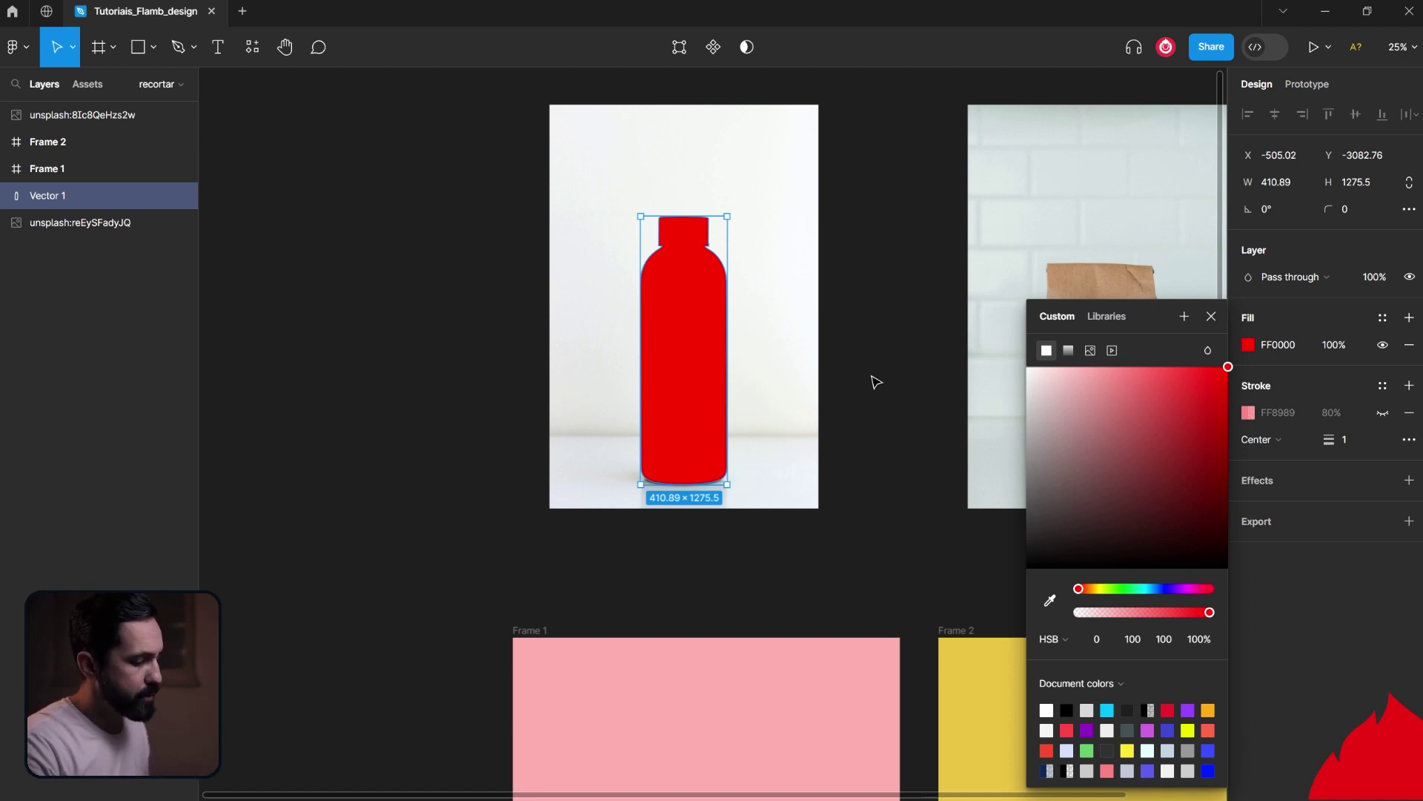
pyautogui.hotkey('ctrl', '[')
pyautogui.click(429, 270)
pyautogui.moveTo(430, 267); pyautogui.dragTo(730, 319)
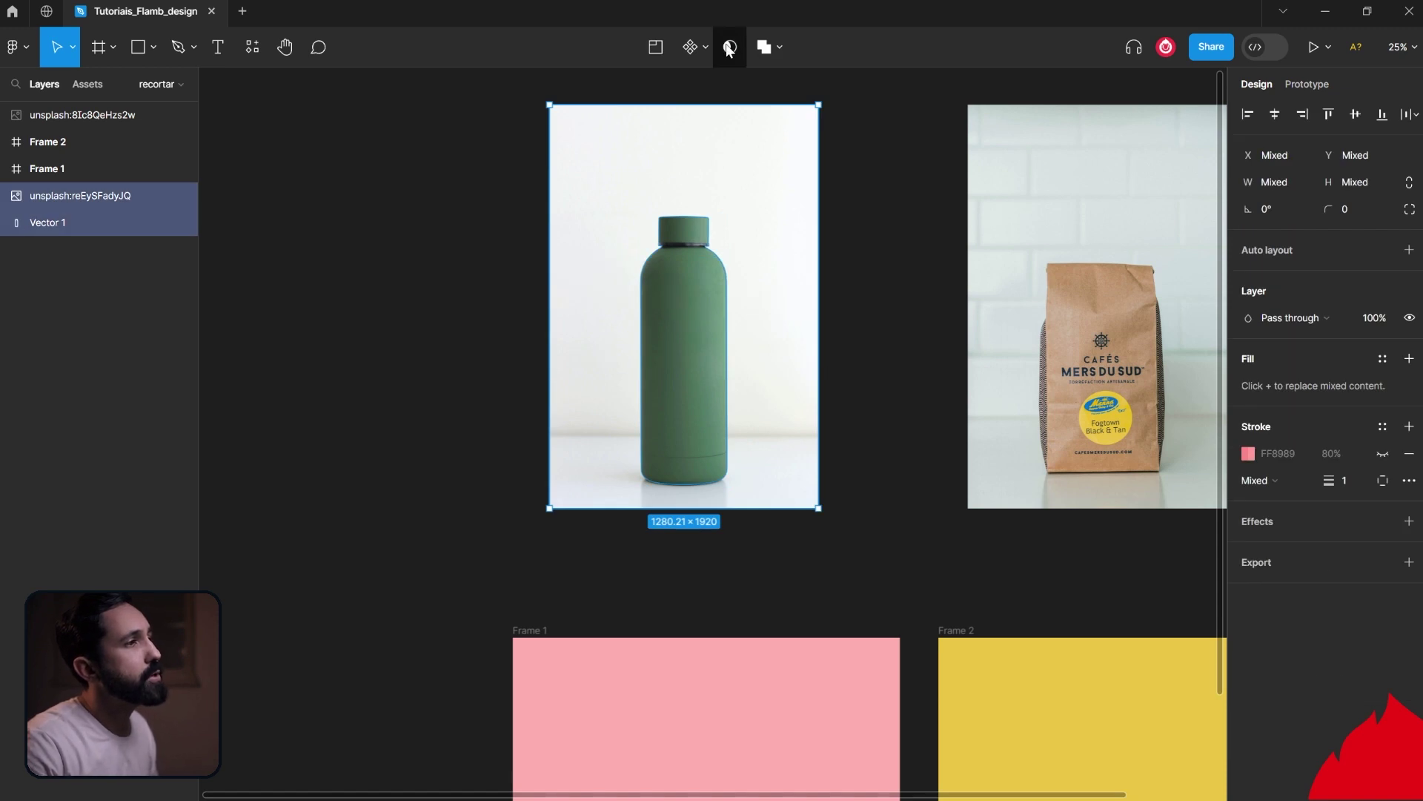
pyautogui.click(733, 50)
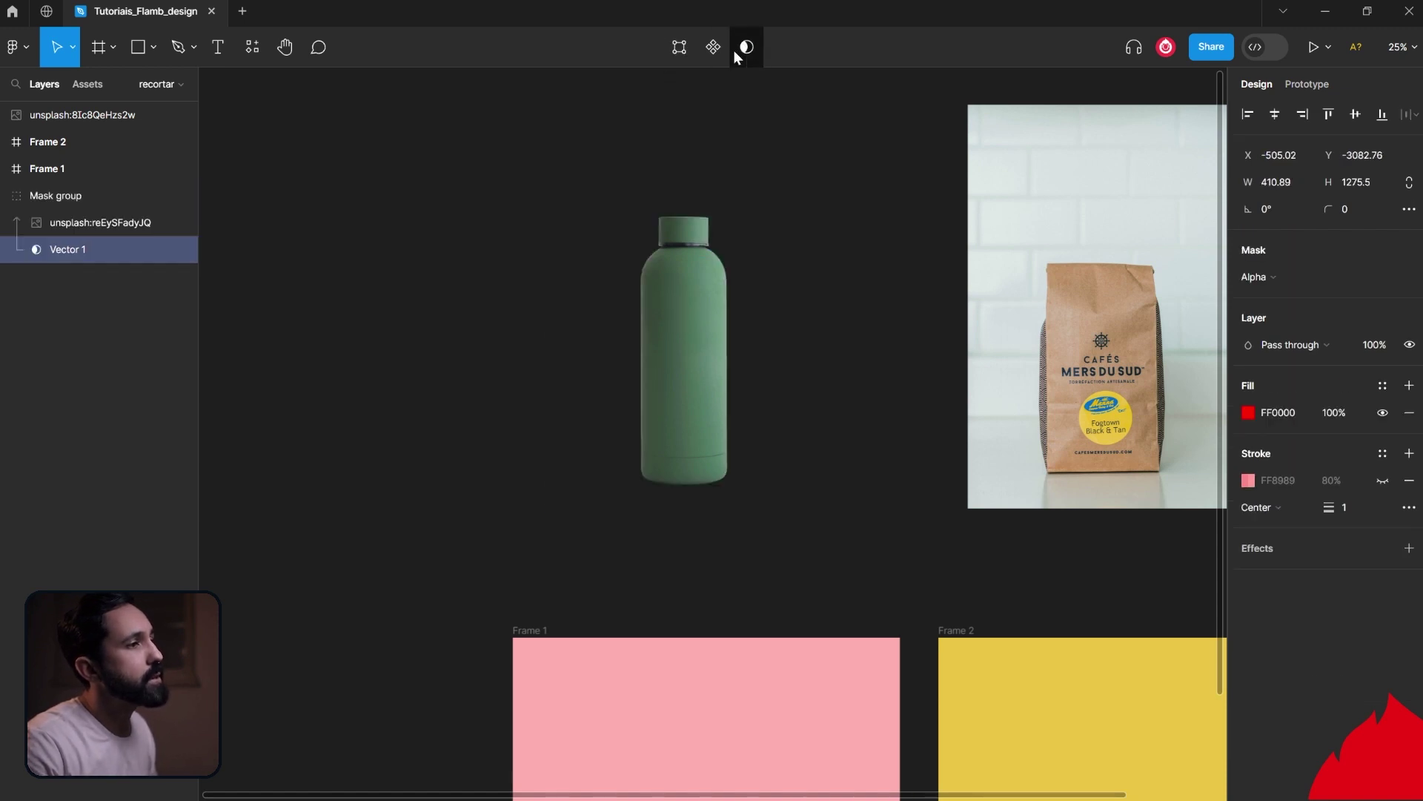
pyautogui.click(792, 319)
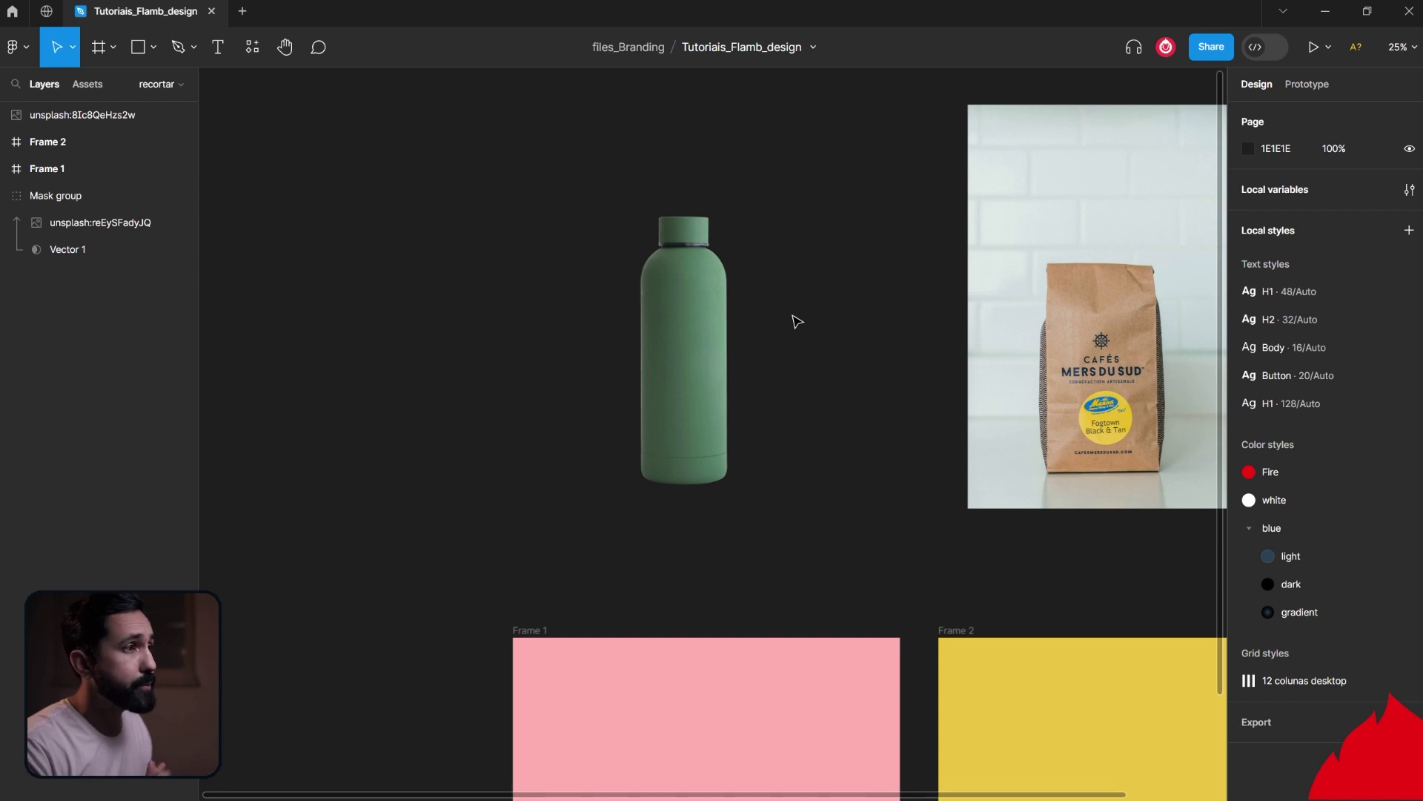
# Step: Move the cut-out bottle Mask group into pink Frame 1 and check its edges
pyautogui.scroll(-3, 797, 321)
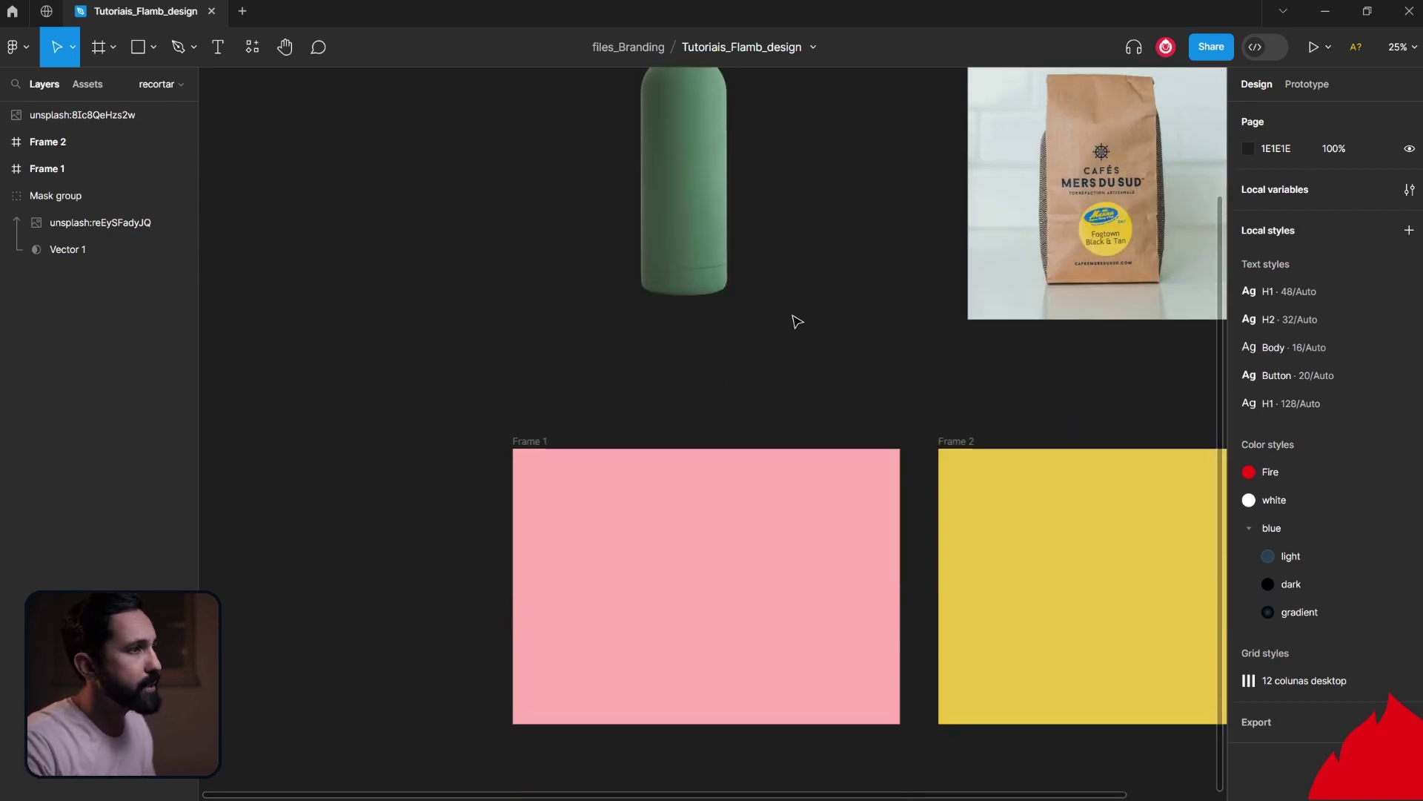
pyautogui.moveTo(705, 213); pyautogui.dragTo(670, 642)
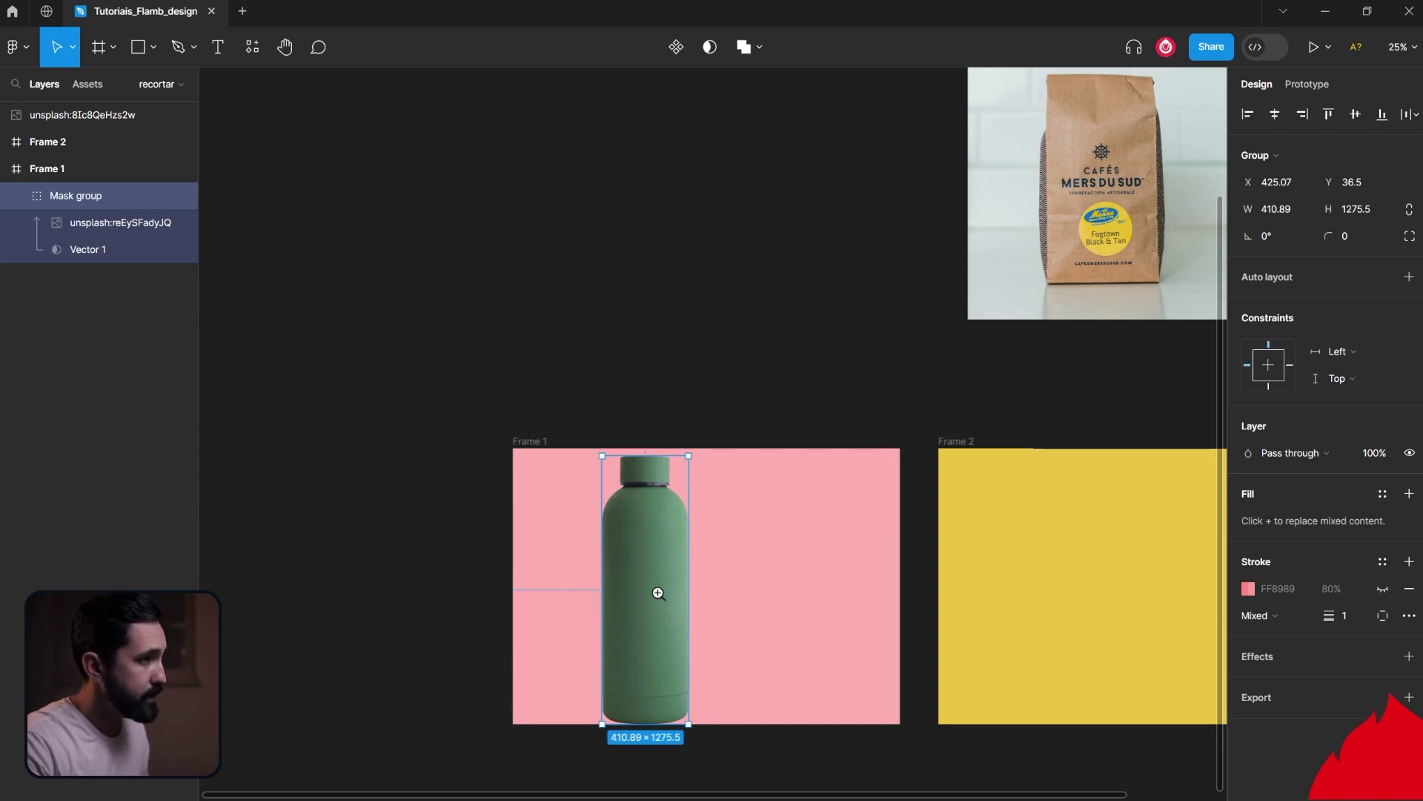
pyautogui.moveTo(658, 592); pyautogui.dragTo(690, 491)
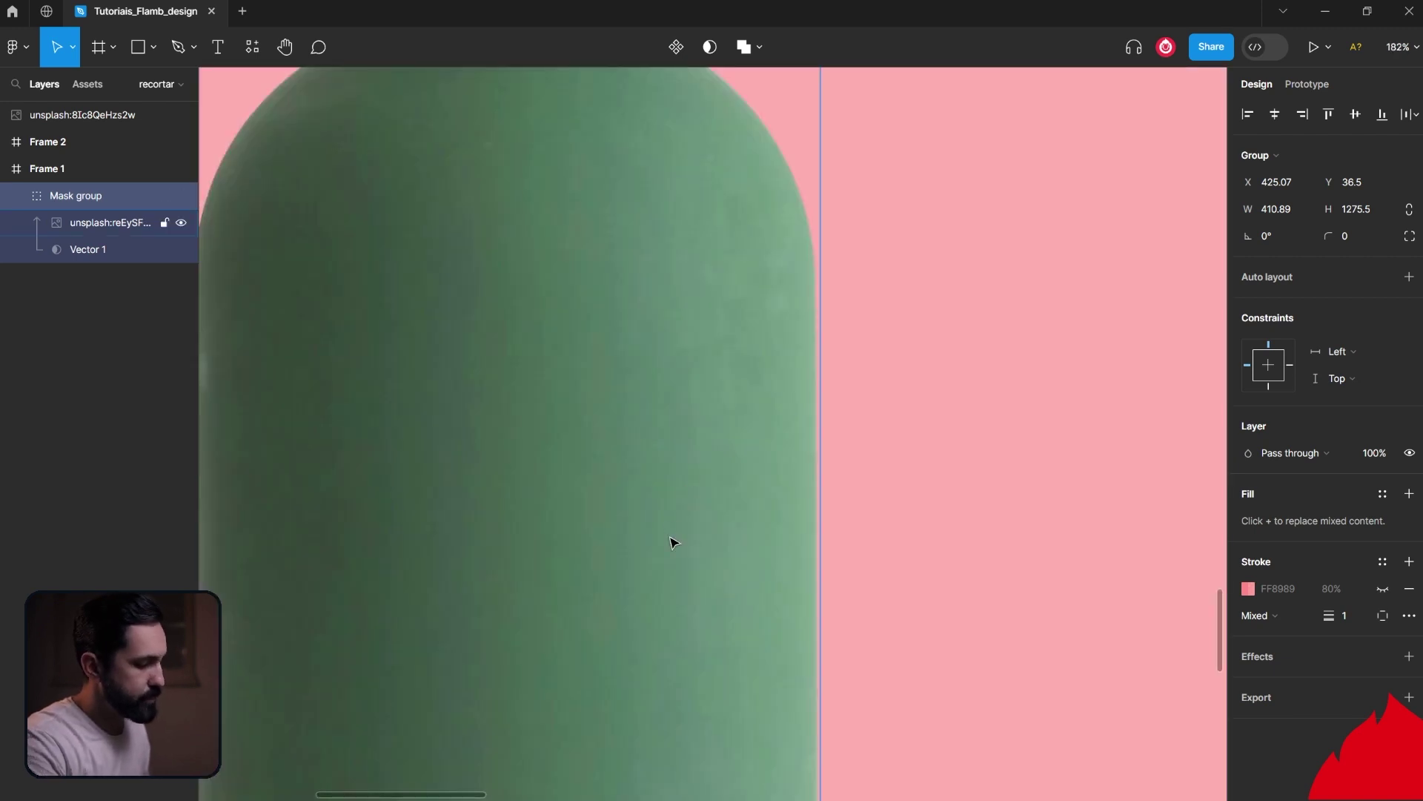
pyautogui.press('-')
pyautogui.press('-')
pyautogui.click(866, 210)
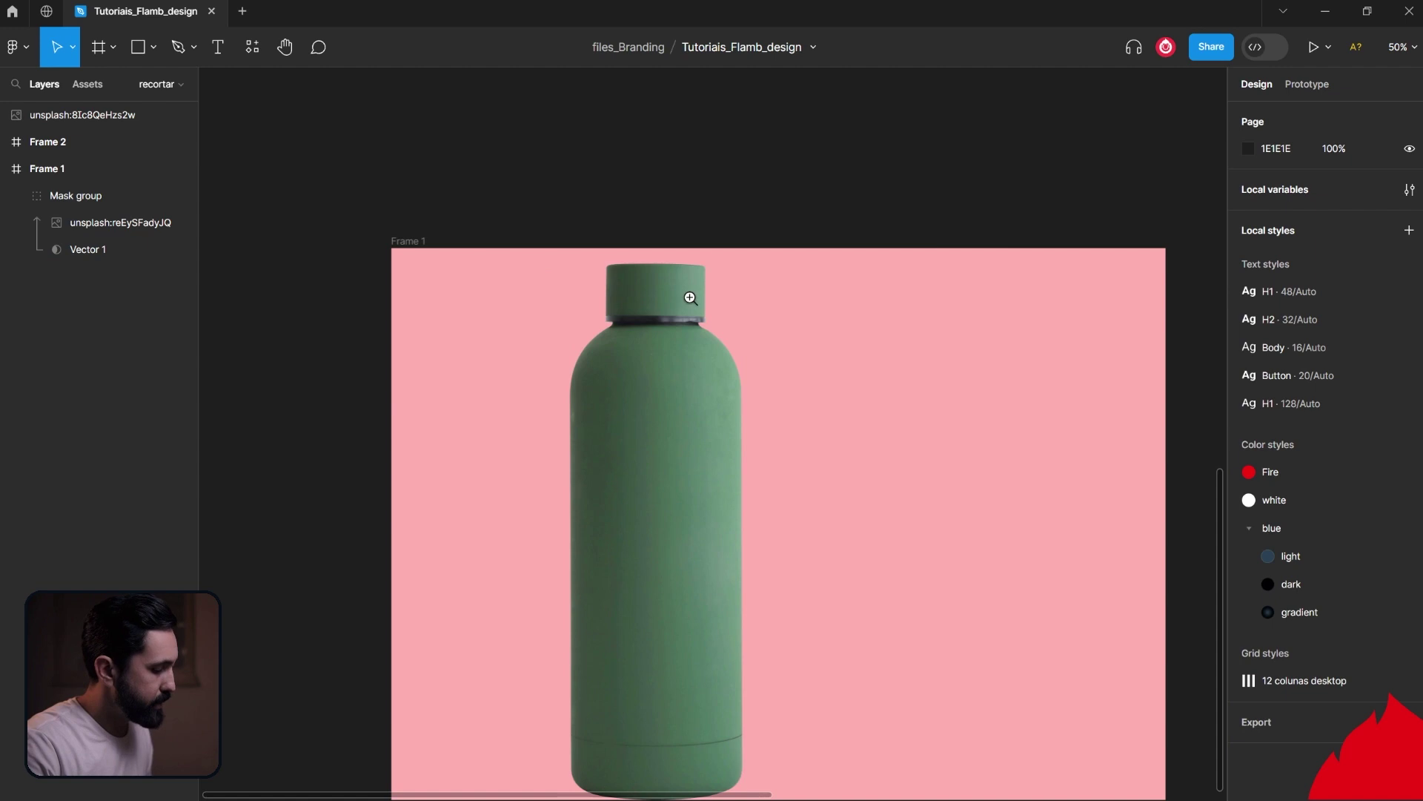
pyautogui.click(691, 297)
pyautogui.moveTo(661, 373); pyautogui.dragTo(698, 436)
pyautogui.click(698, 436)
pyautogui.press('+')
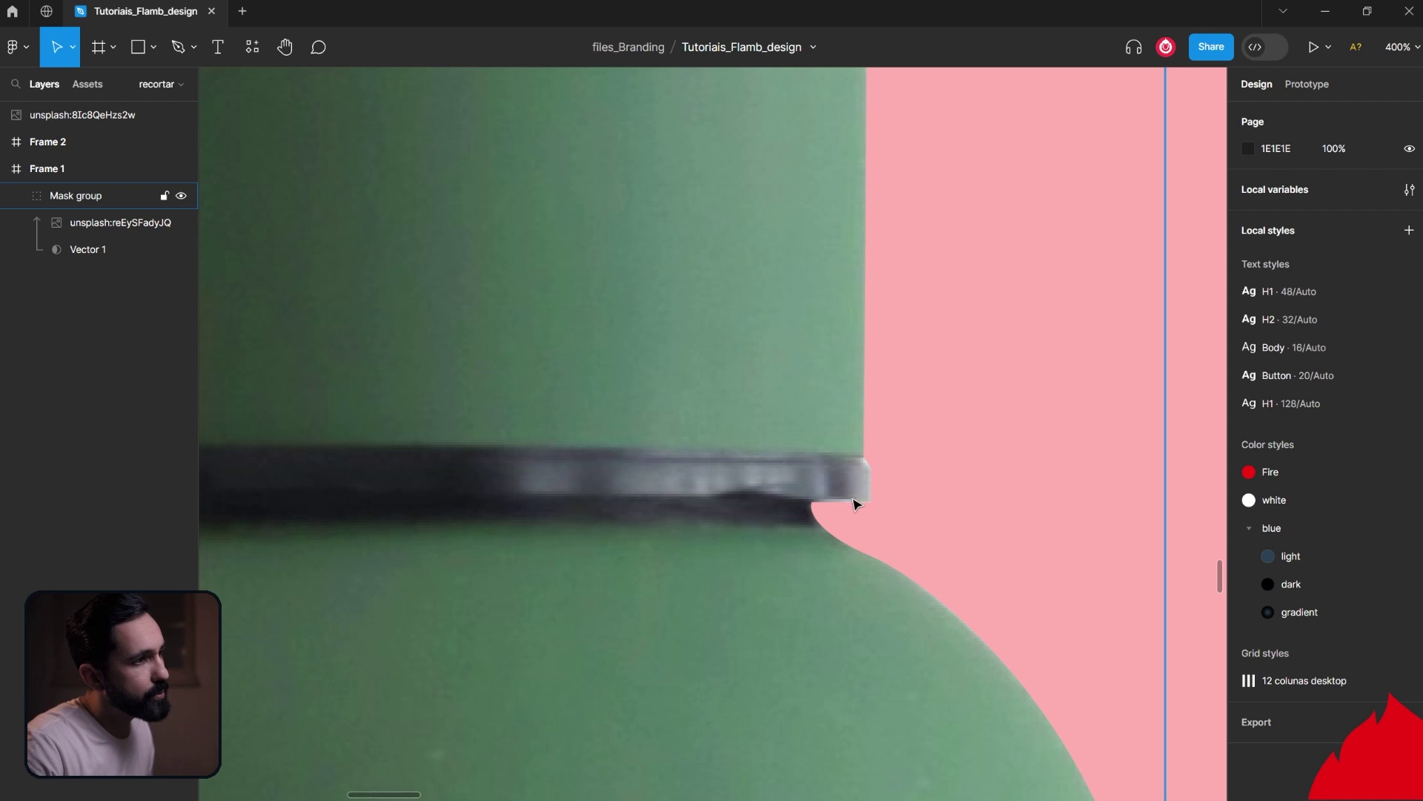
pyautogui.scroll(1, 818, 519)
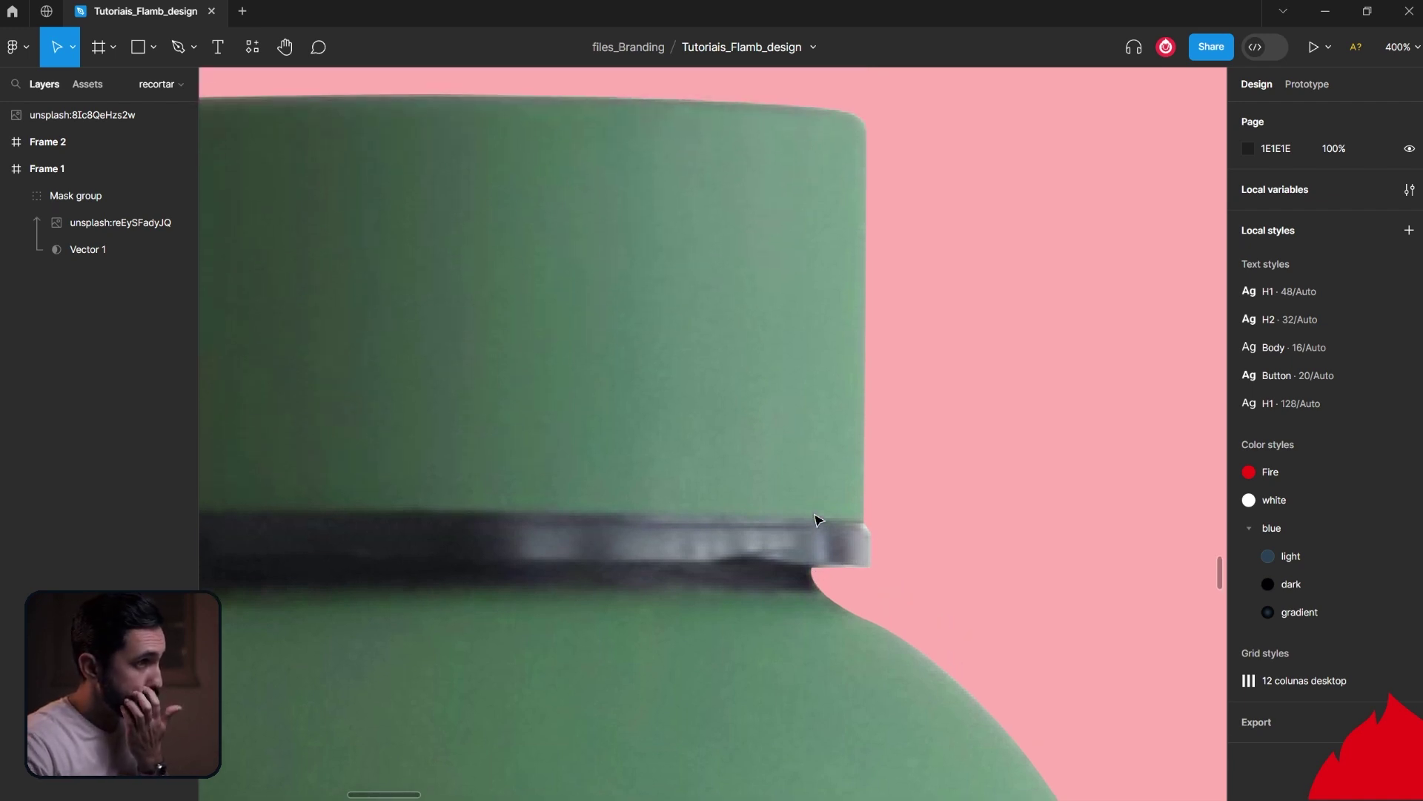
pyautogui.scroll(3, 817, 518)
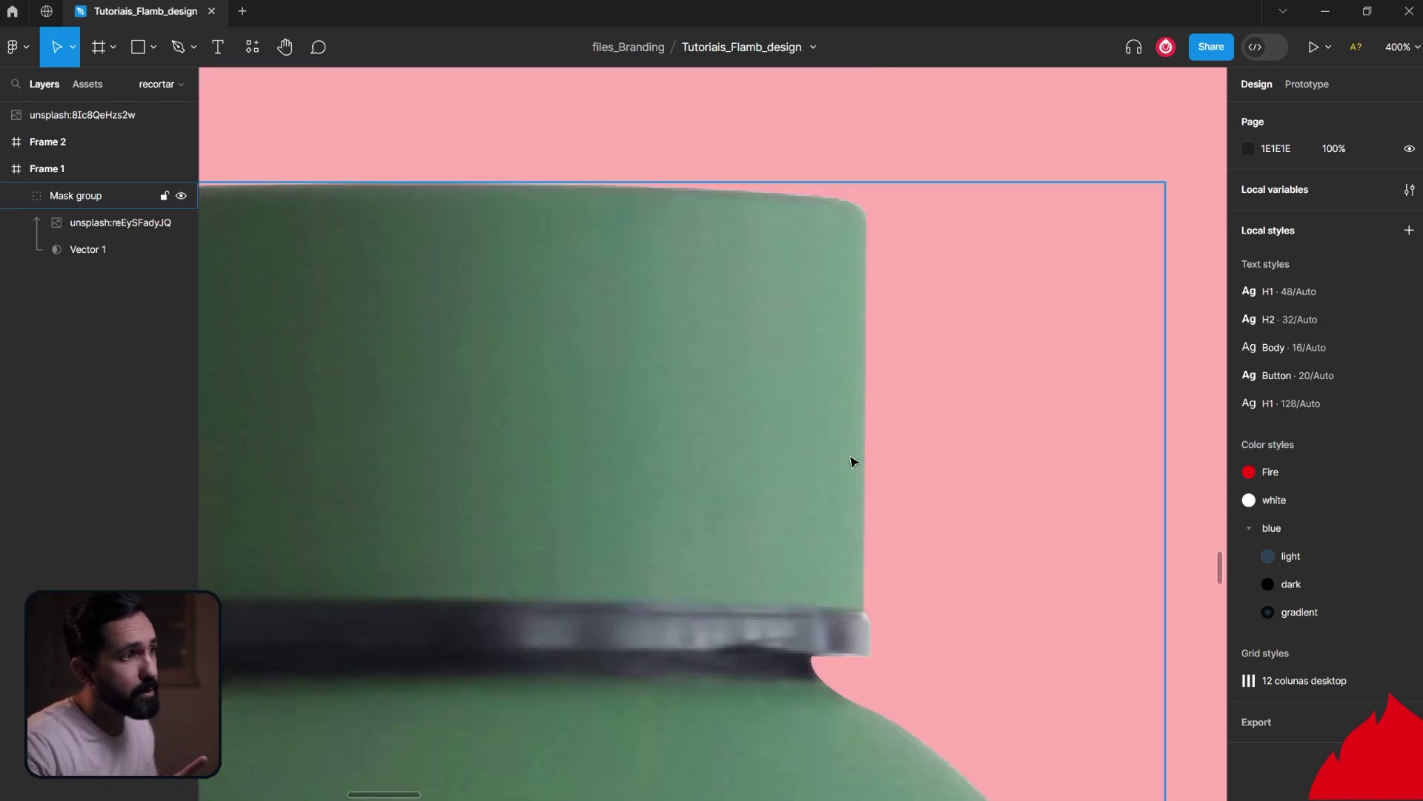
pyautogui.scroll(-1, 857, 619)
pyautogui.scroll(-4, 862, 629)
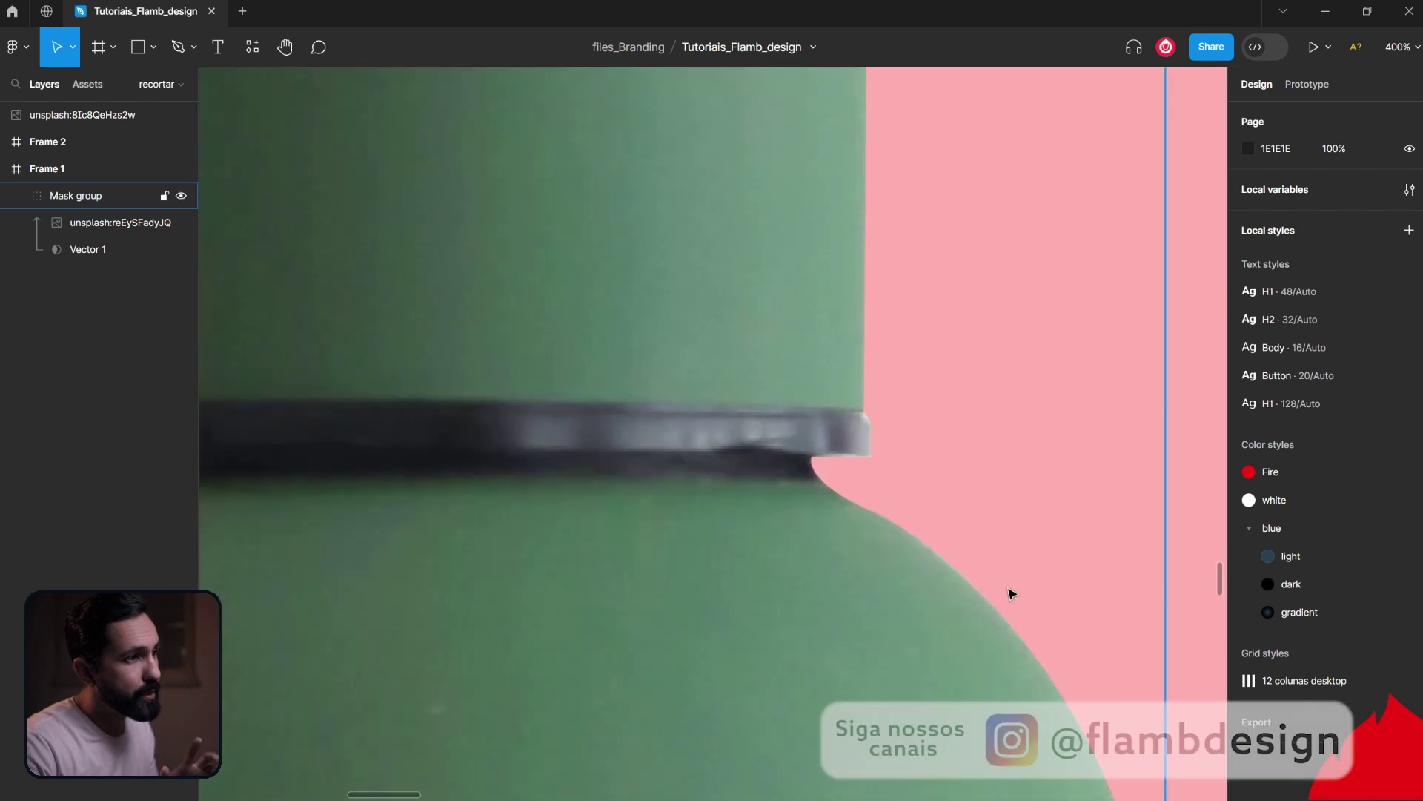
pyautogui.scroll(2, 1009, 591)
pyautogui.scroll(2, 1010, 593)
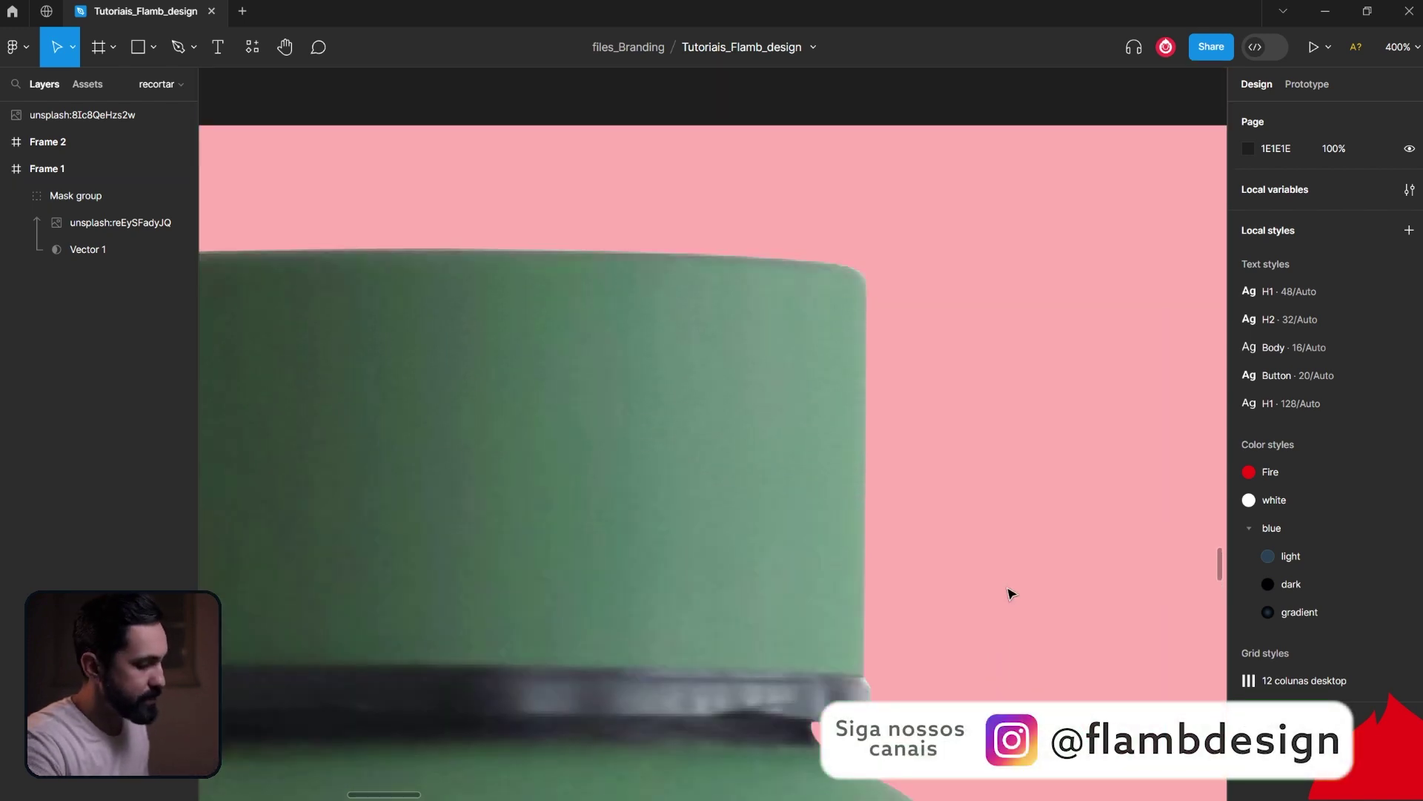
pyautogui.press('-')
pyautogui.press('-')
pyautogui.press('-')
pyautogui.press('-')
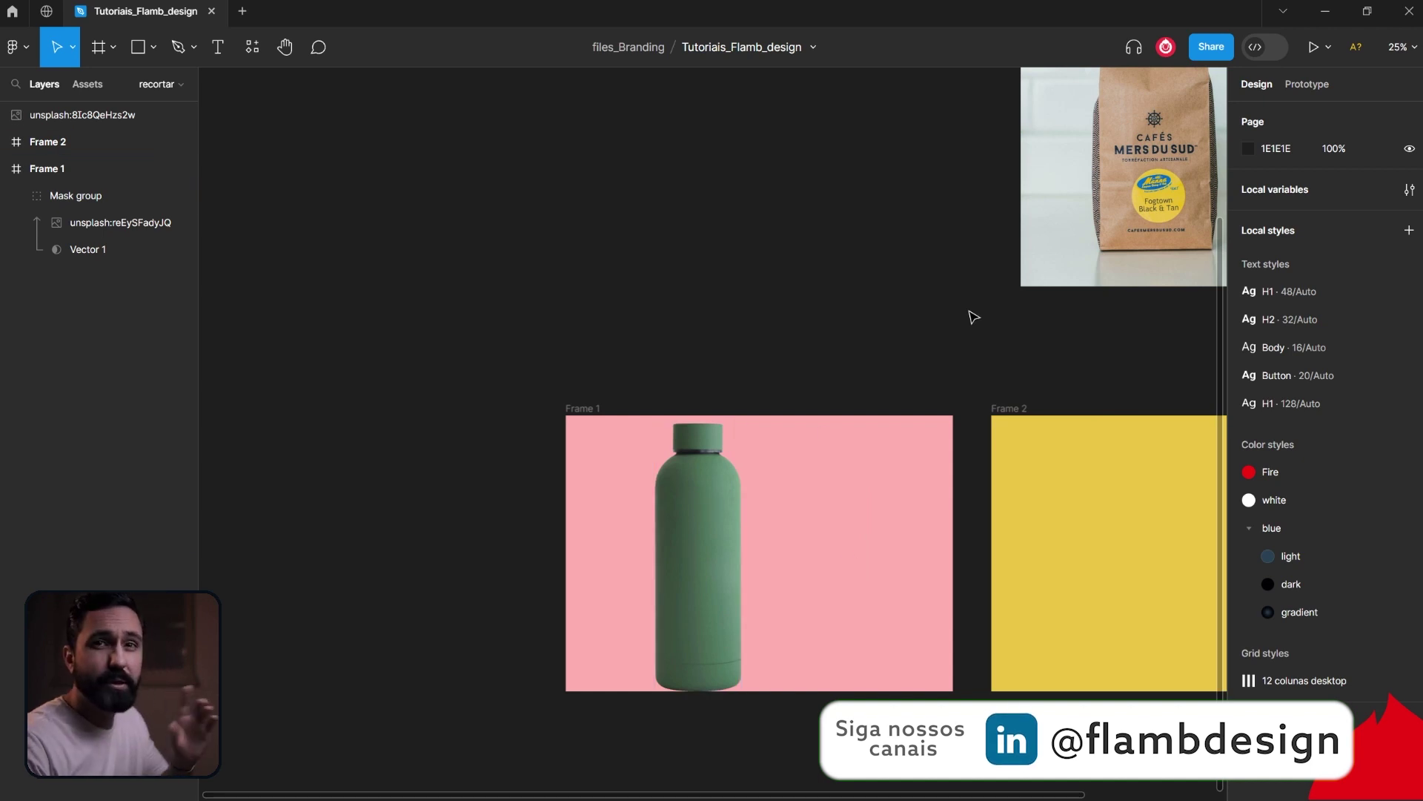
pyautogui.click(700, 465)
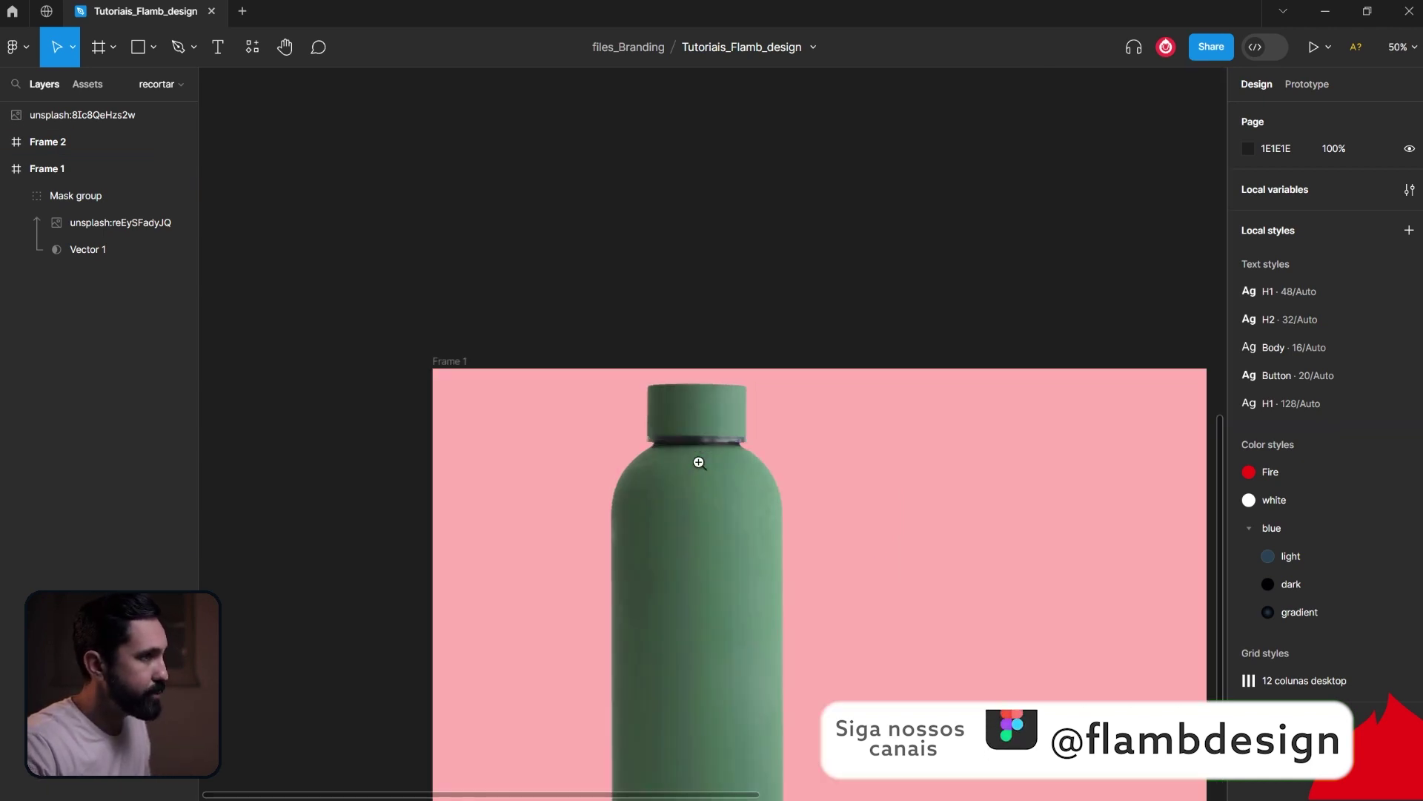
# Step: Zoom in on the bottle cap and select the mask shape Vector 1 in Layers
pyautogui.click(750, 381)
pyautogui.click(747, 373)
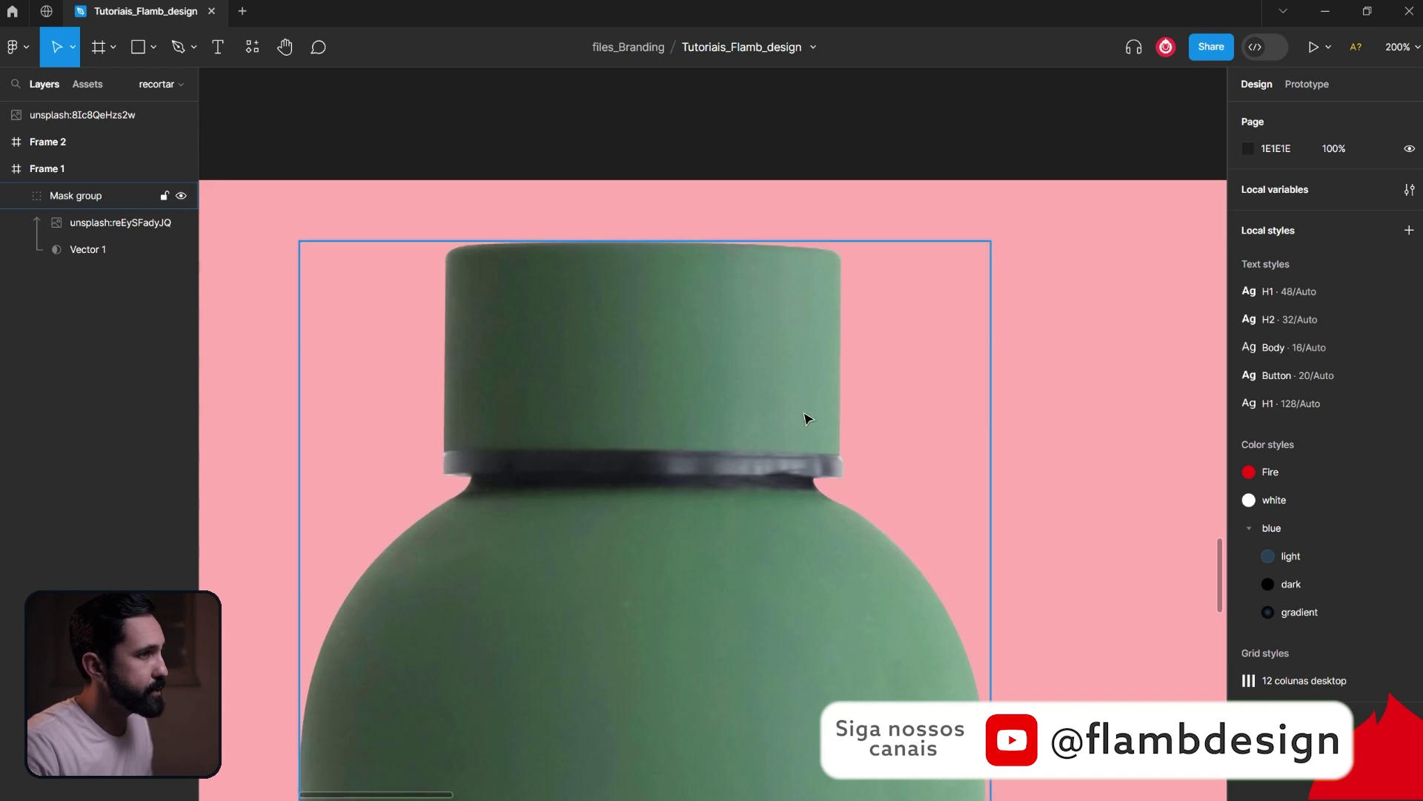
pyautogui.click(807, 416)
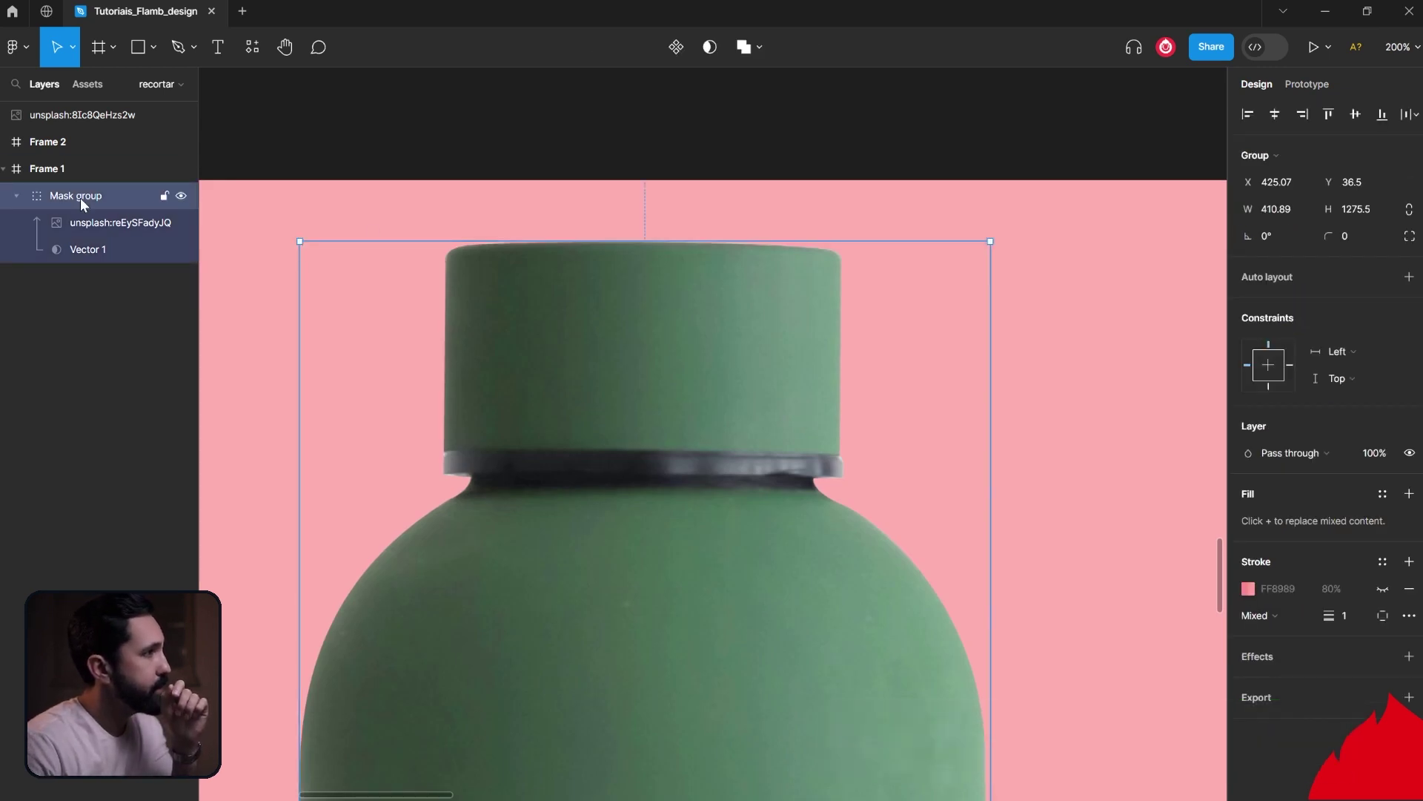
pyautogui.click(82, 222)
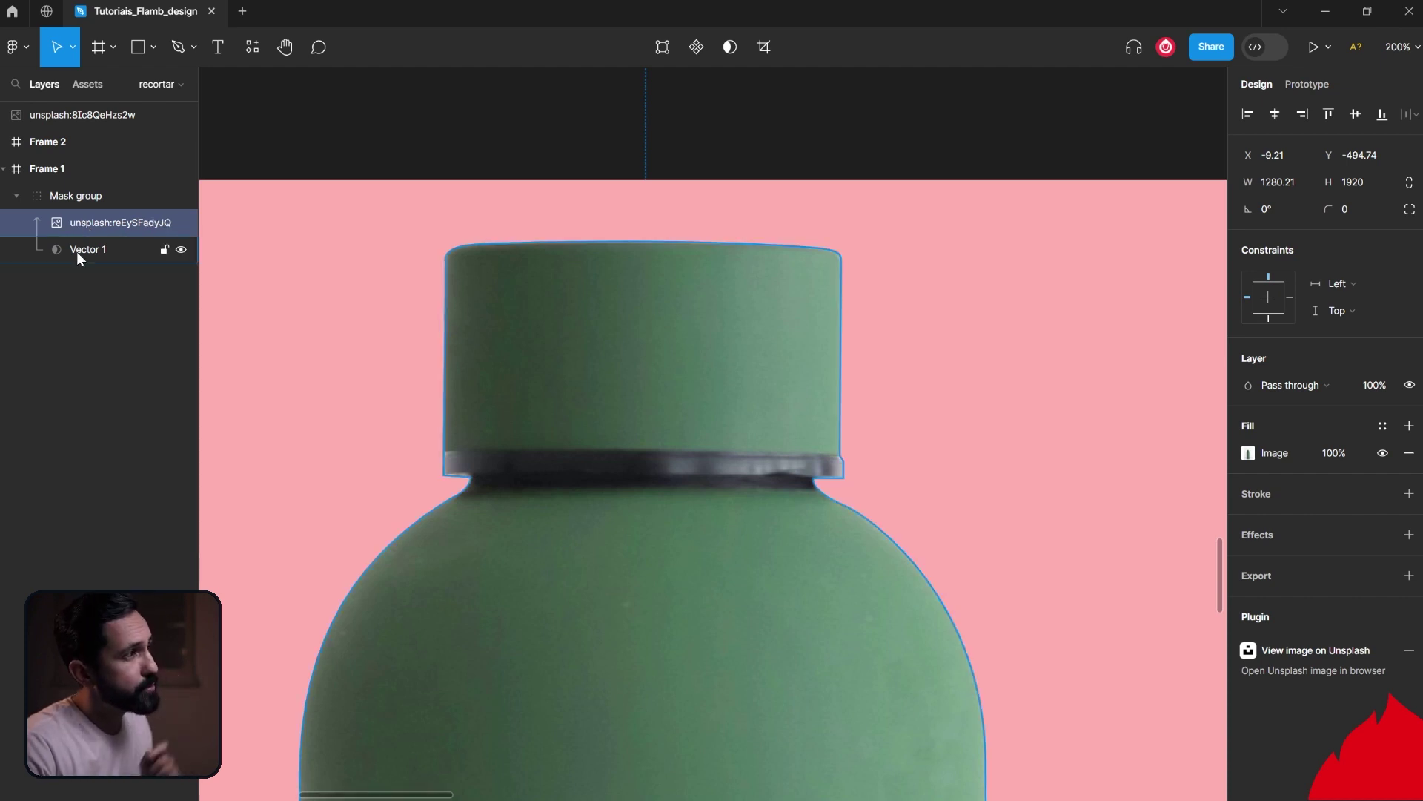
pyautogui.click(78, 252)
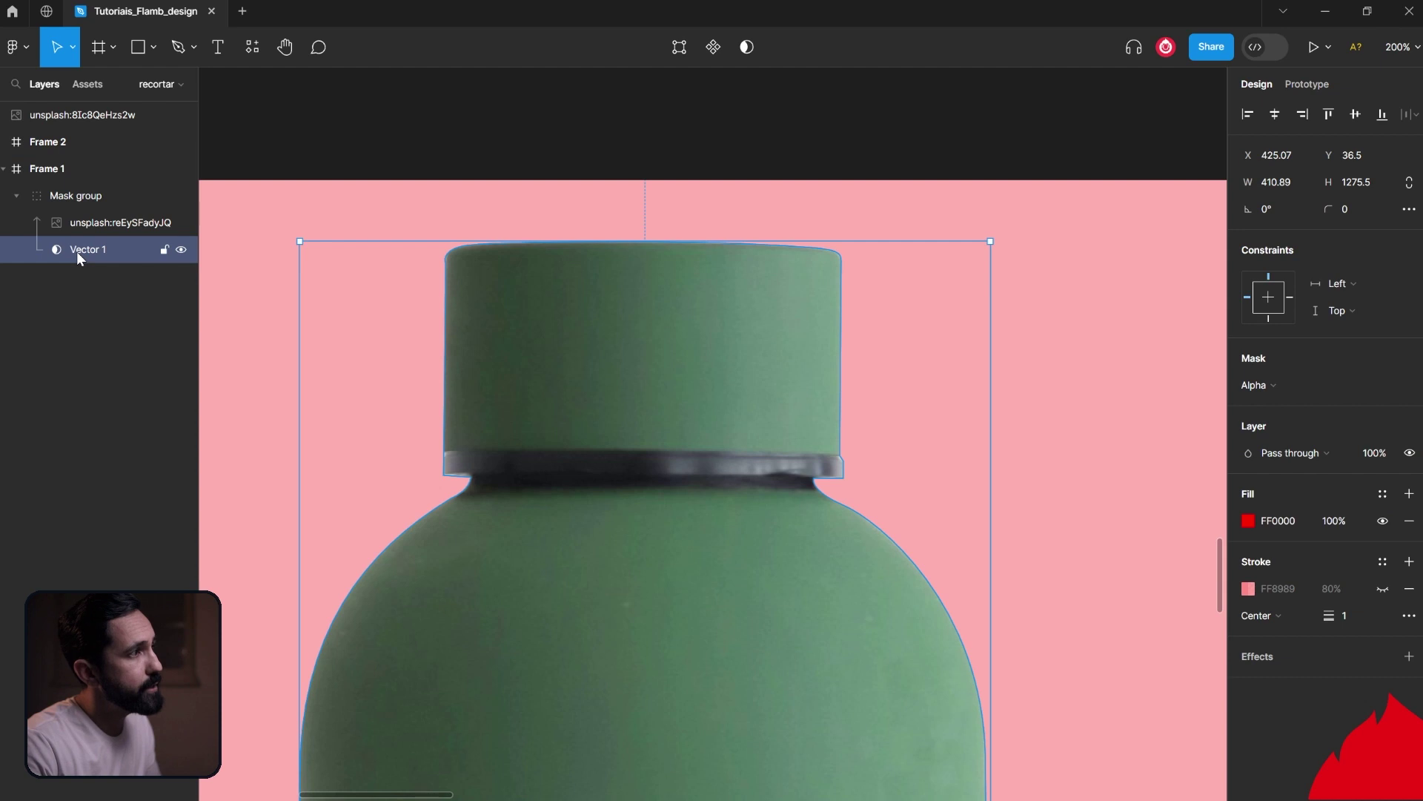
pyautogui.moveTo(1323, 535)
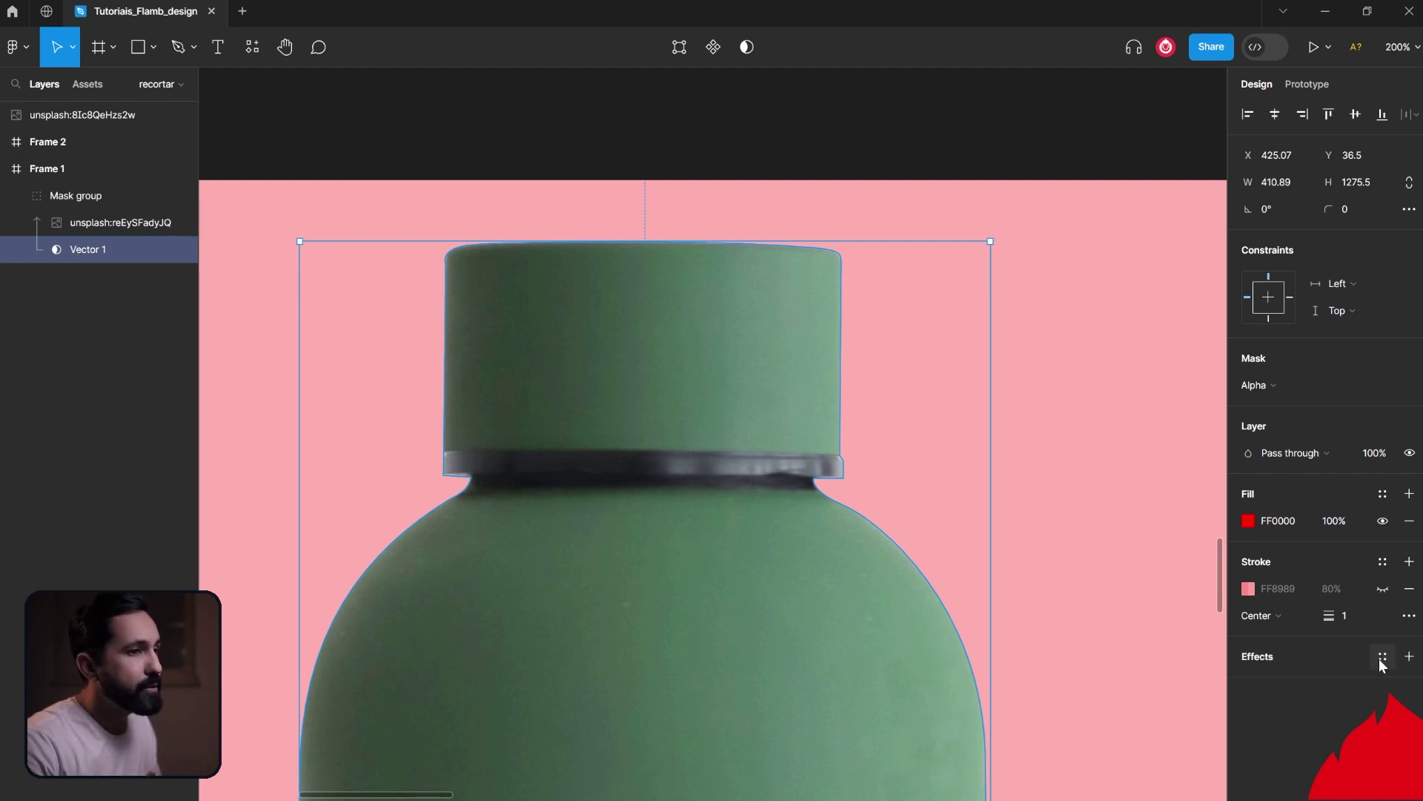
# Step: Add a Layer blur effect with a blur value of 1 to Vector 1
pyautogui.click(1411, 657)
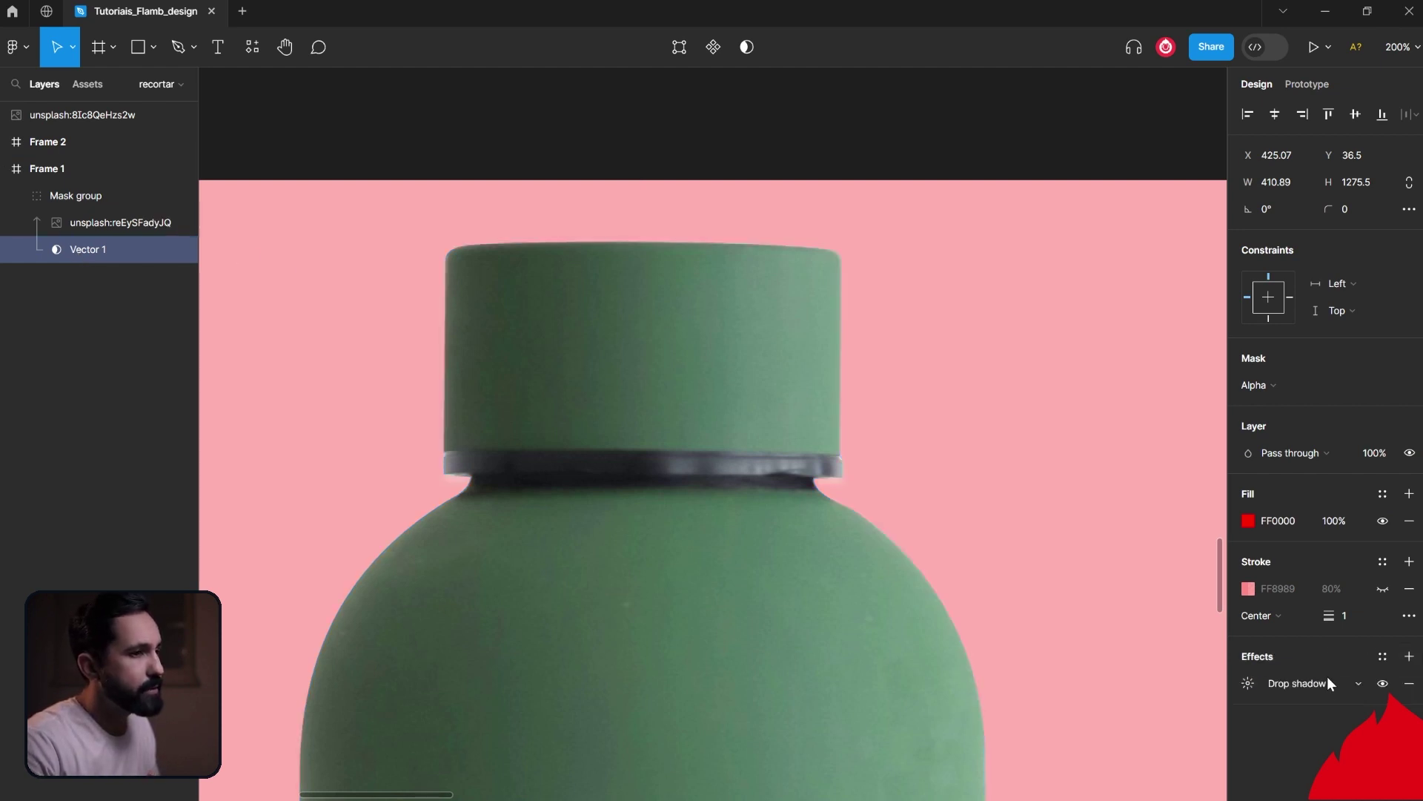
pyautogui.click(1307, 685)
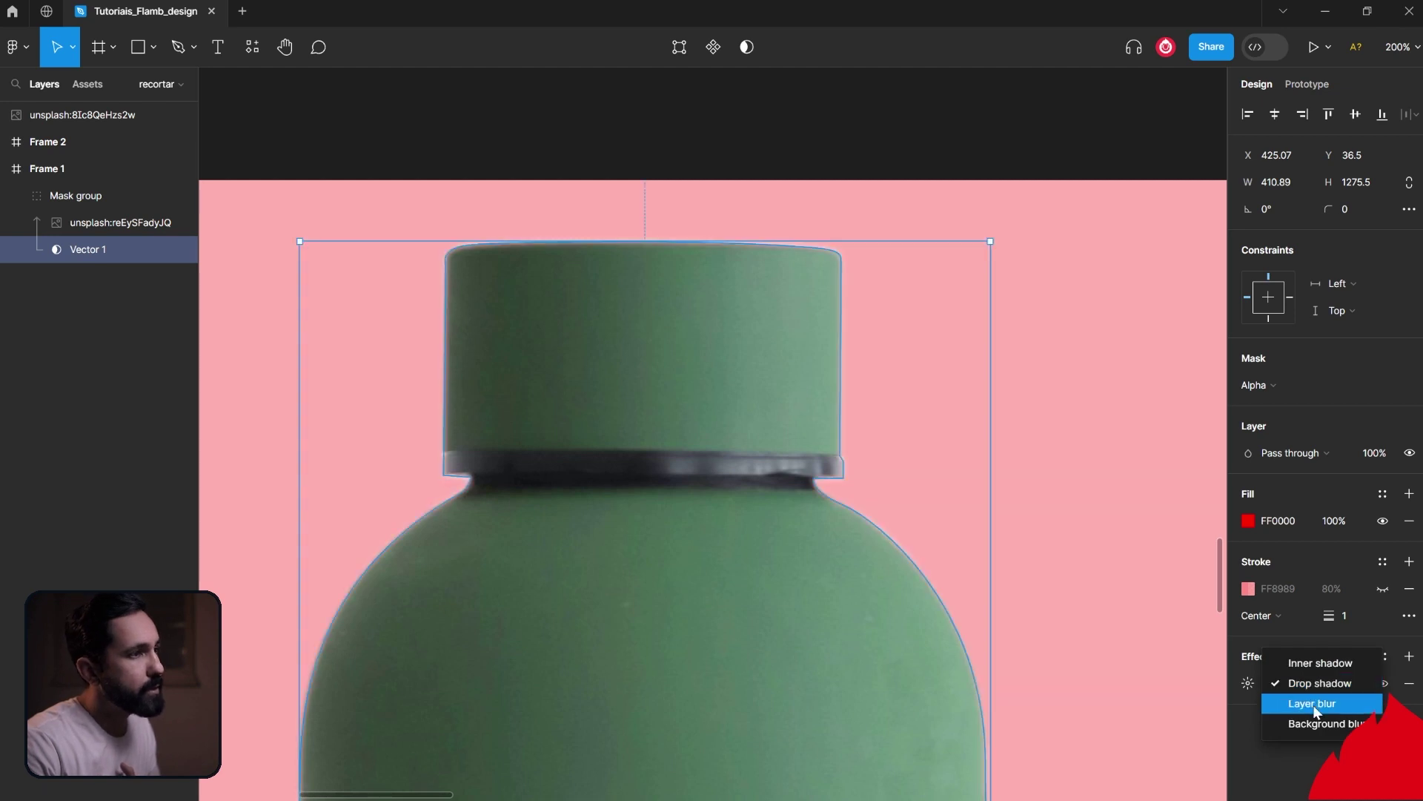
pyautogui.click(1316, 704)
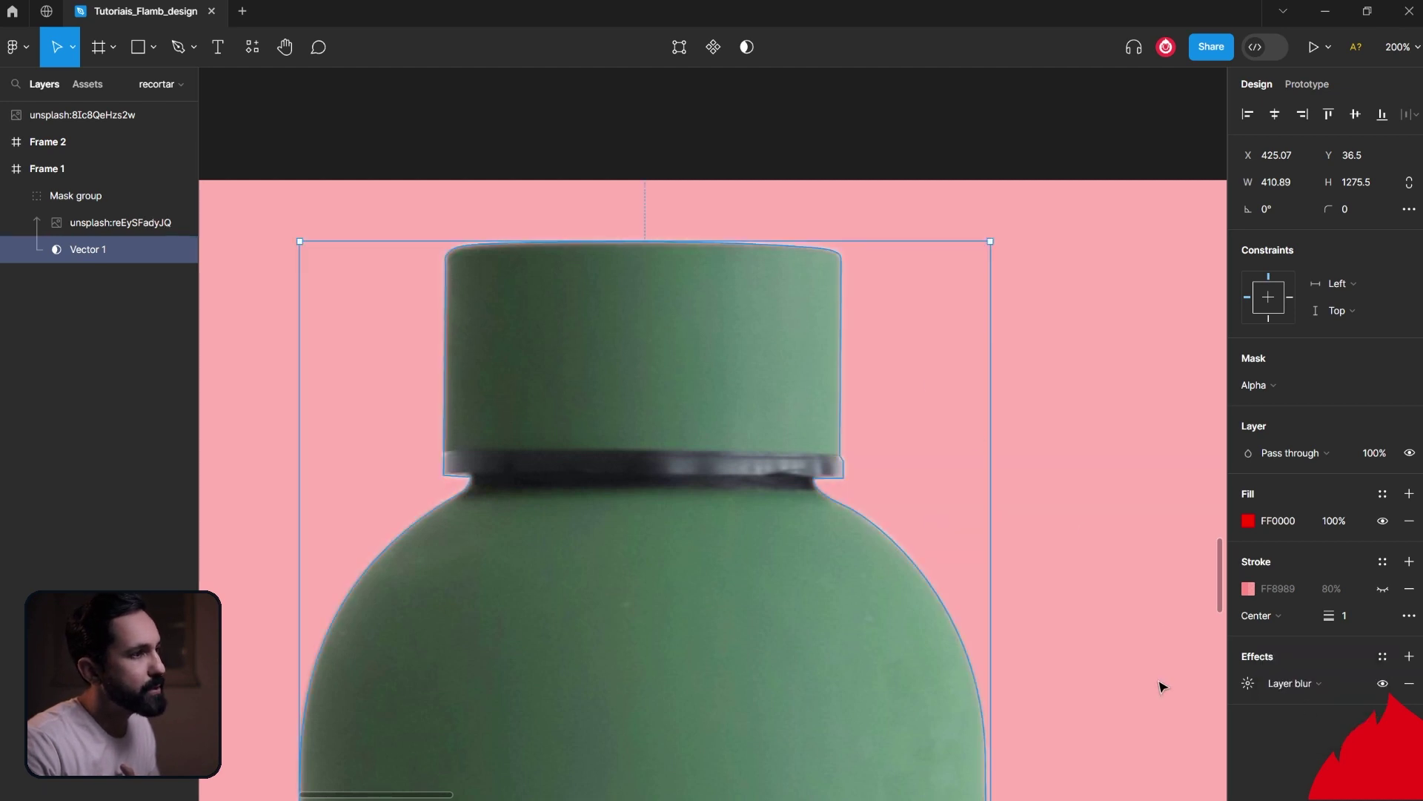
pyautogui.click(1248, 684)
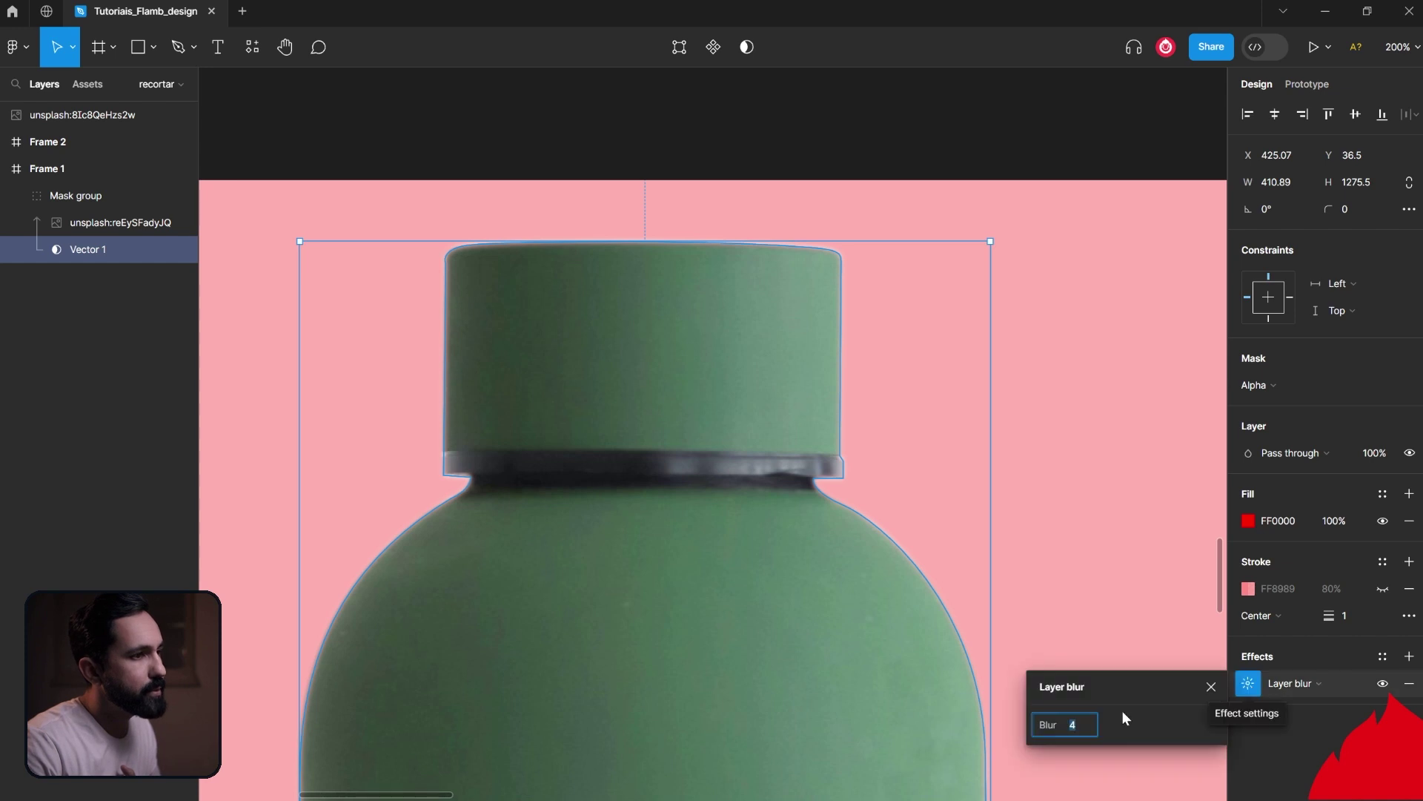
pyautogui.write('1')
pyautogui.press('Return')
pyautogui.click(1075, 511)
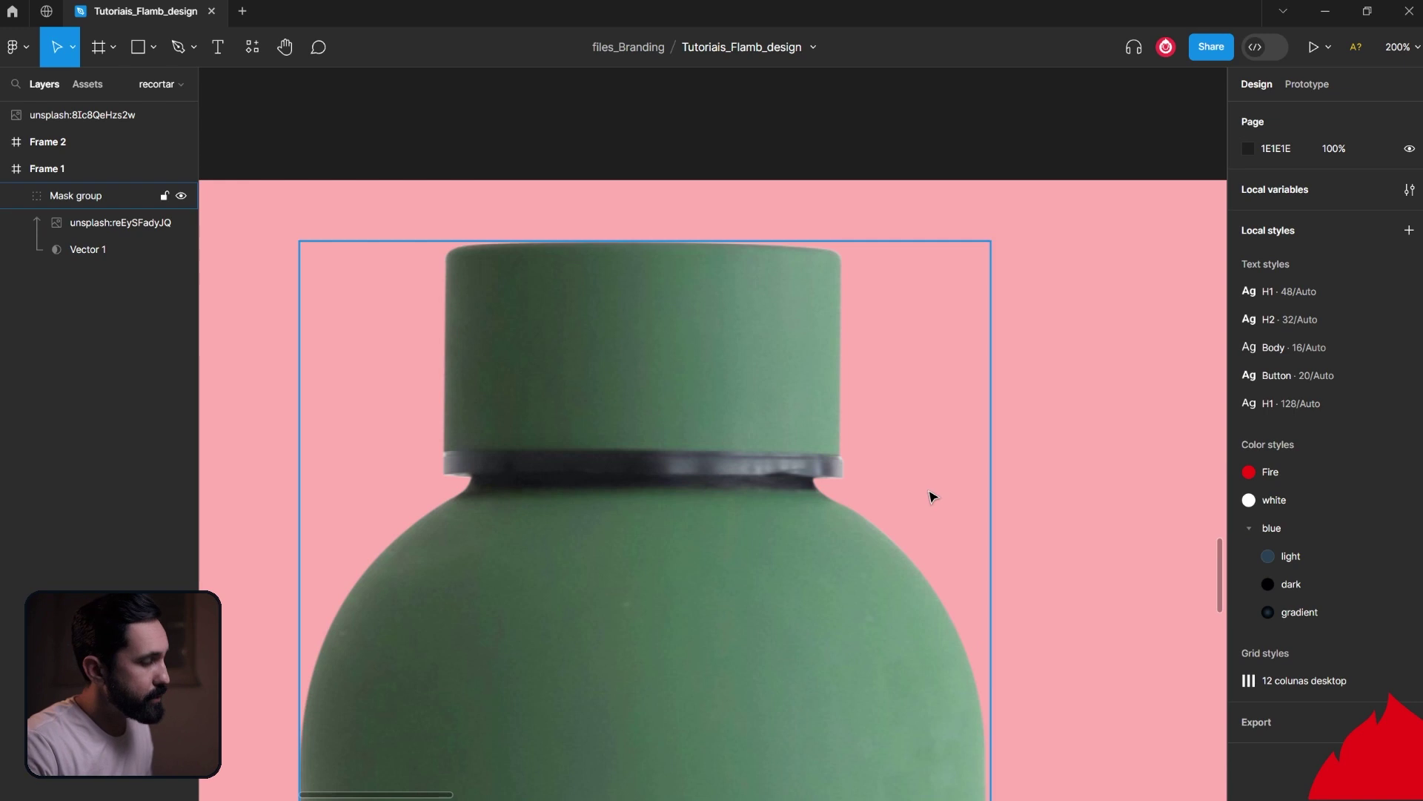
pyautogui.scroll(5, 750, 397)
pyautogui.click(847, 352)
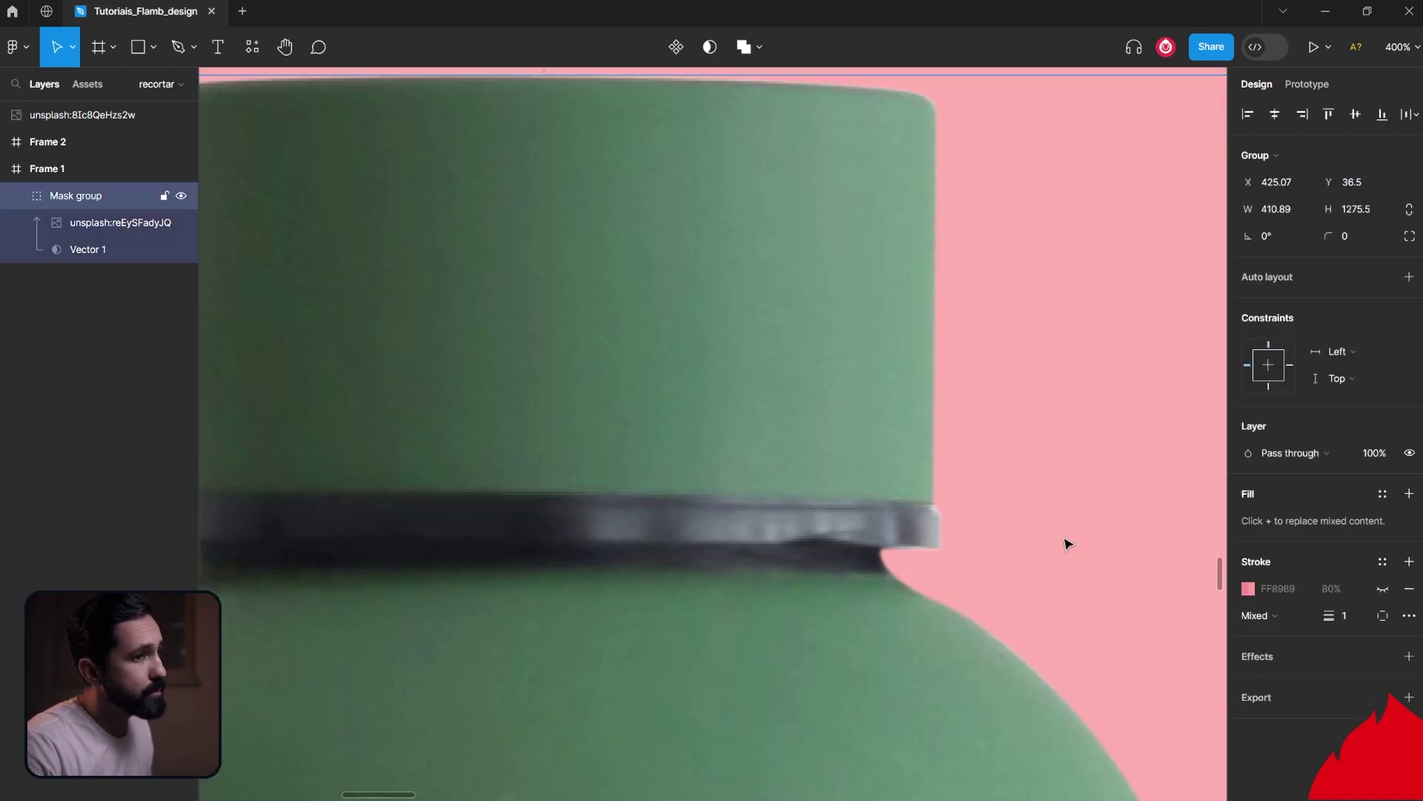
pyautogui.click(88, 249)
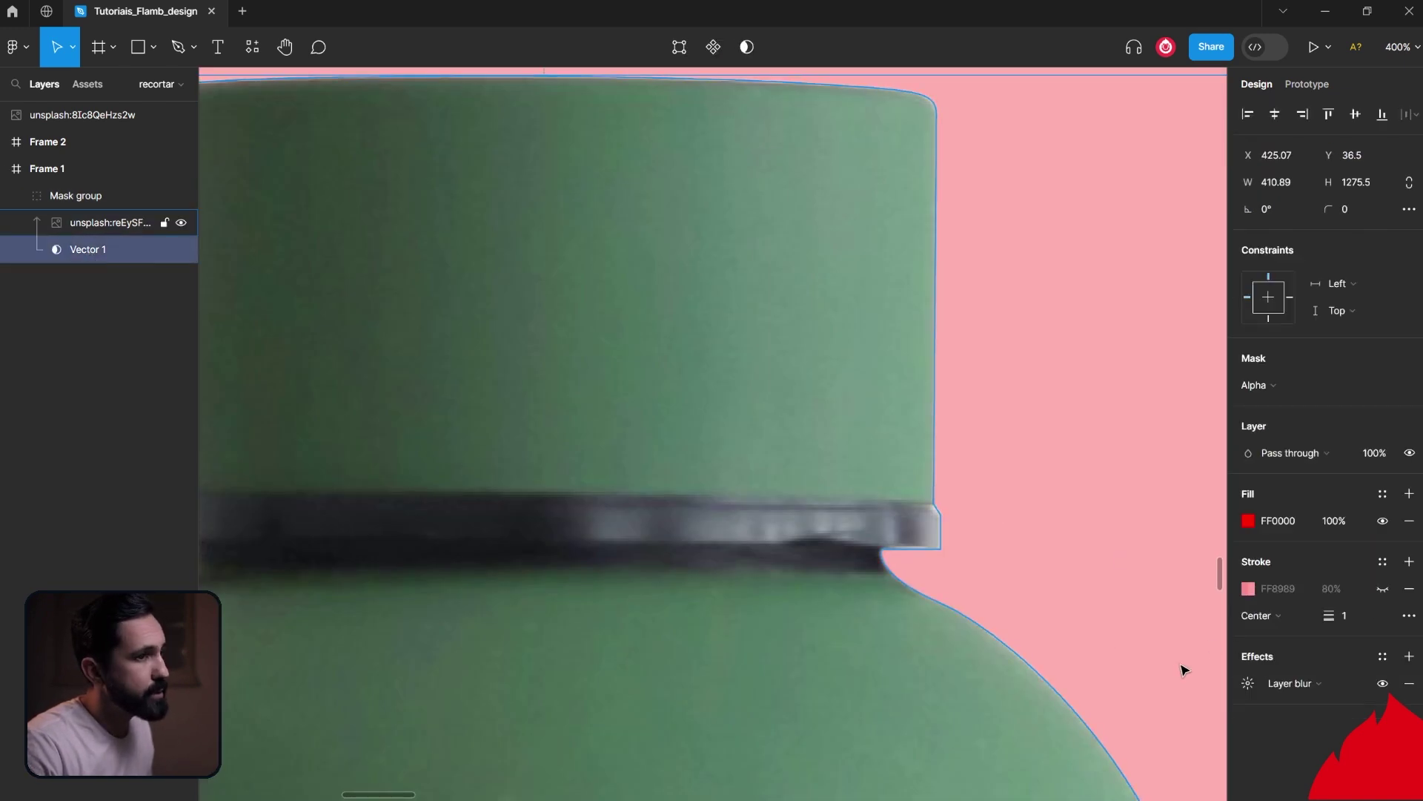
pyautogui.click(1383, 683)
pyautogui.click(1383, 684)
pyautogui.click(1384, 683)
pyautogui.click(1383, 683)
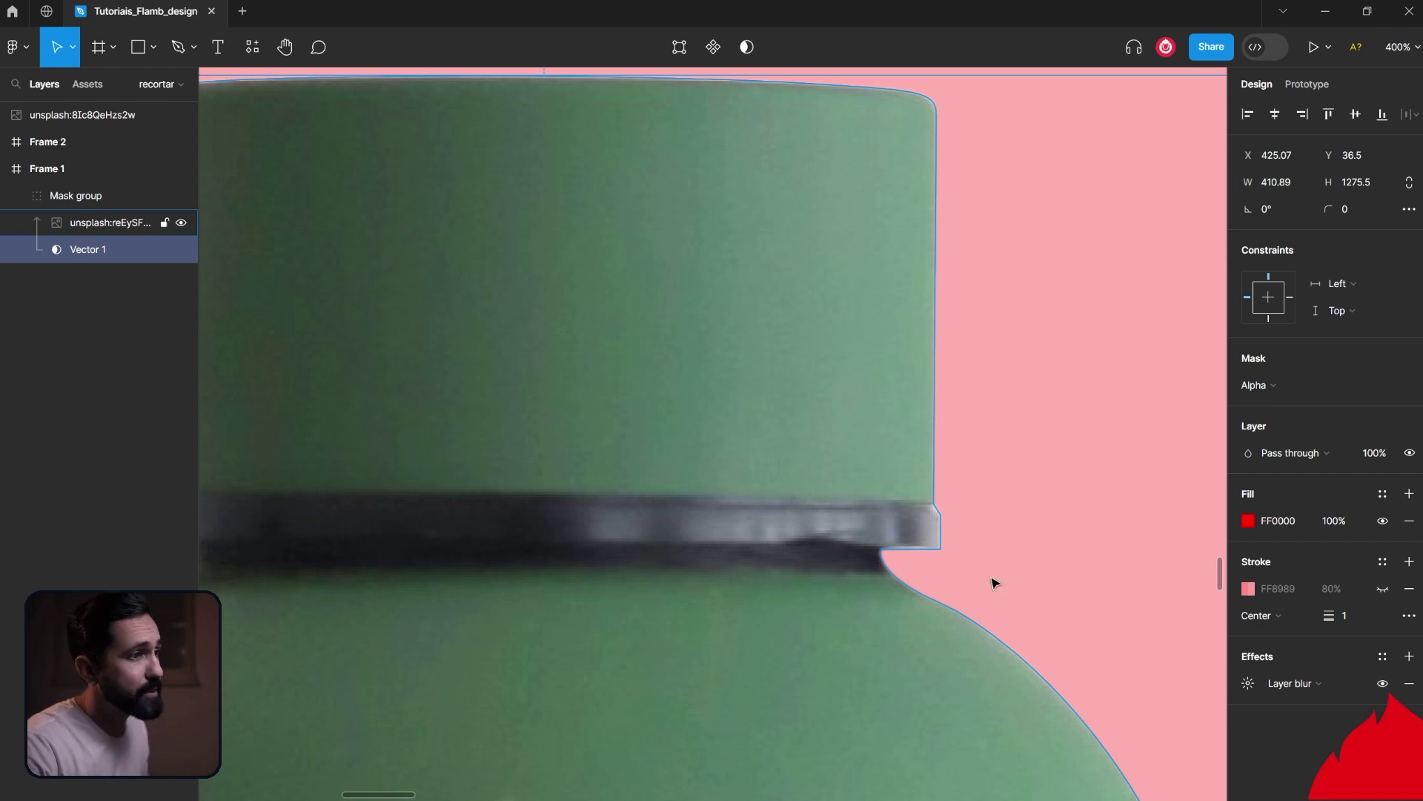
pyautogui.click(1000, 540)
pyautogui.scroll(2, 869, 469)
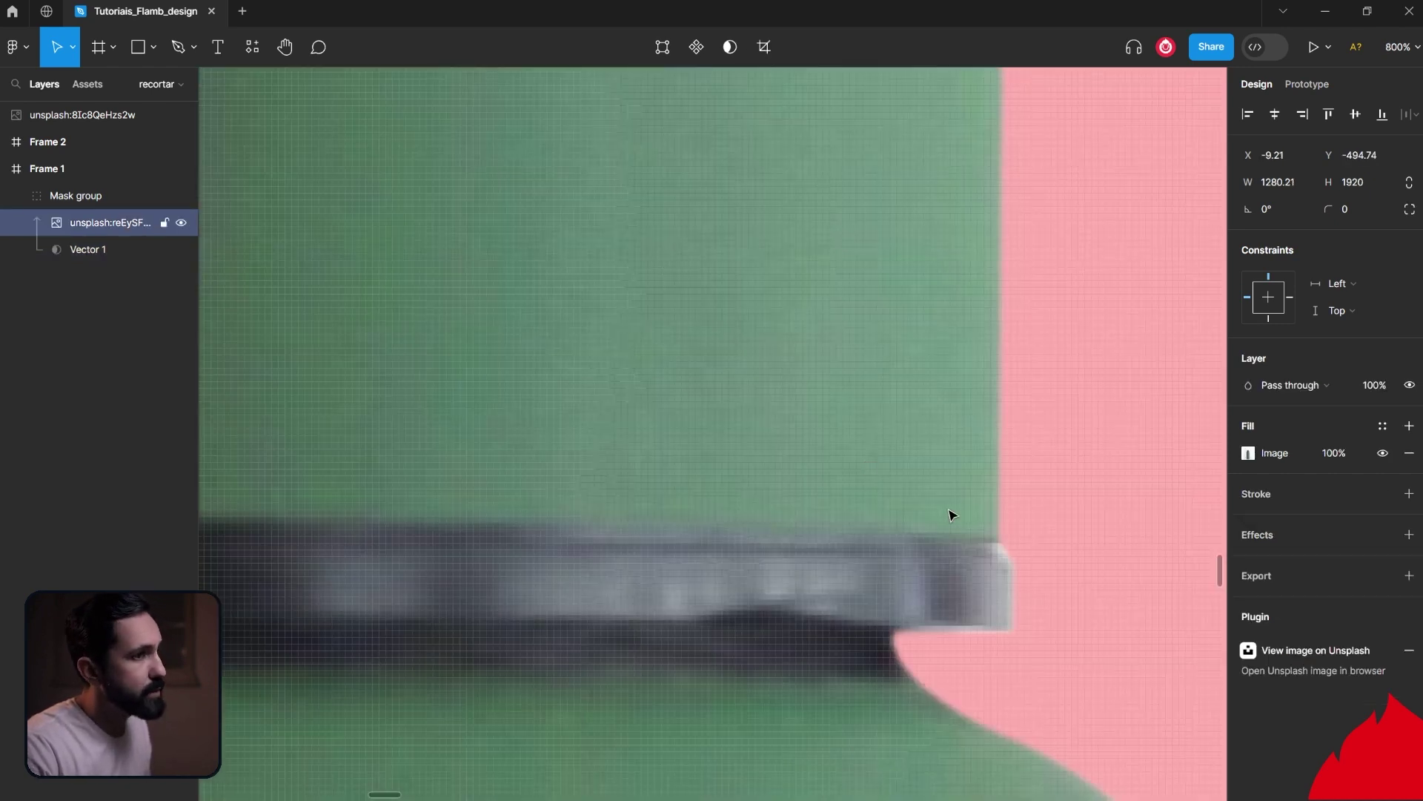
pyautogui.doubleClick(632, 470)
pyautogui.click(77, 246)
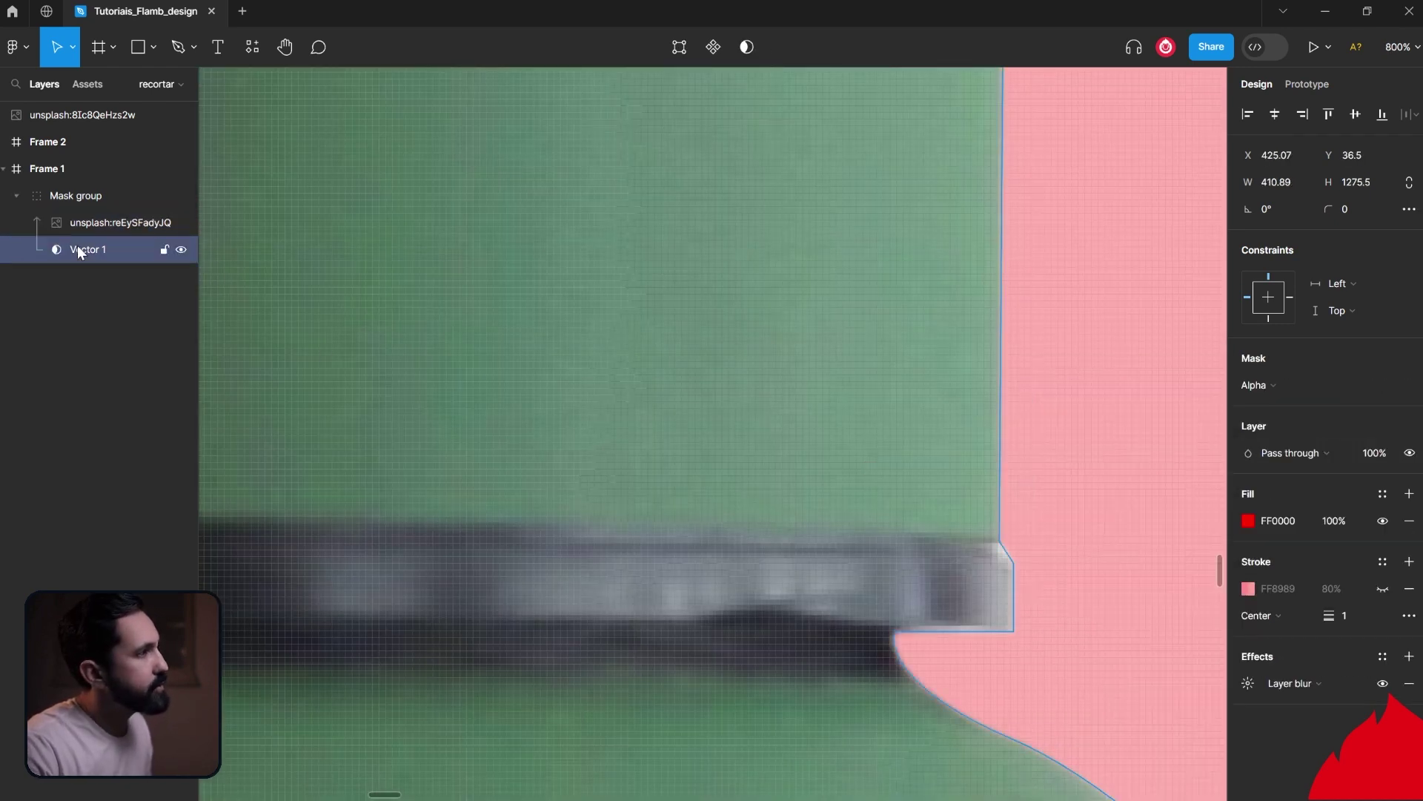
pyautogui.click(679, 48)
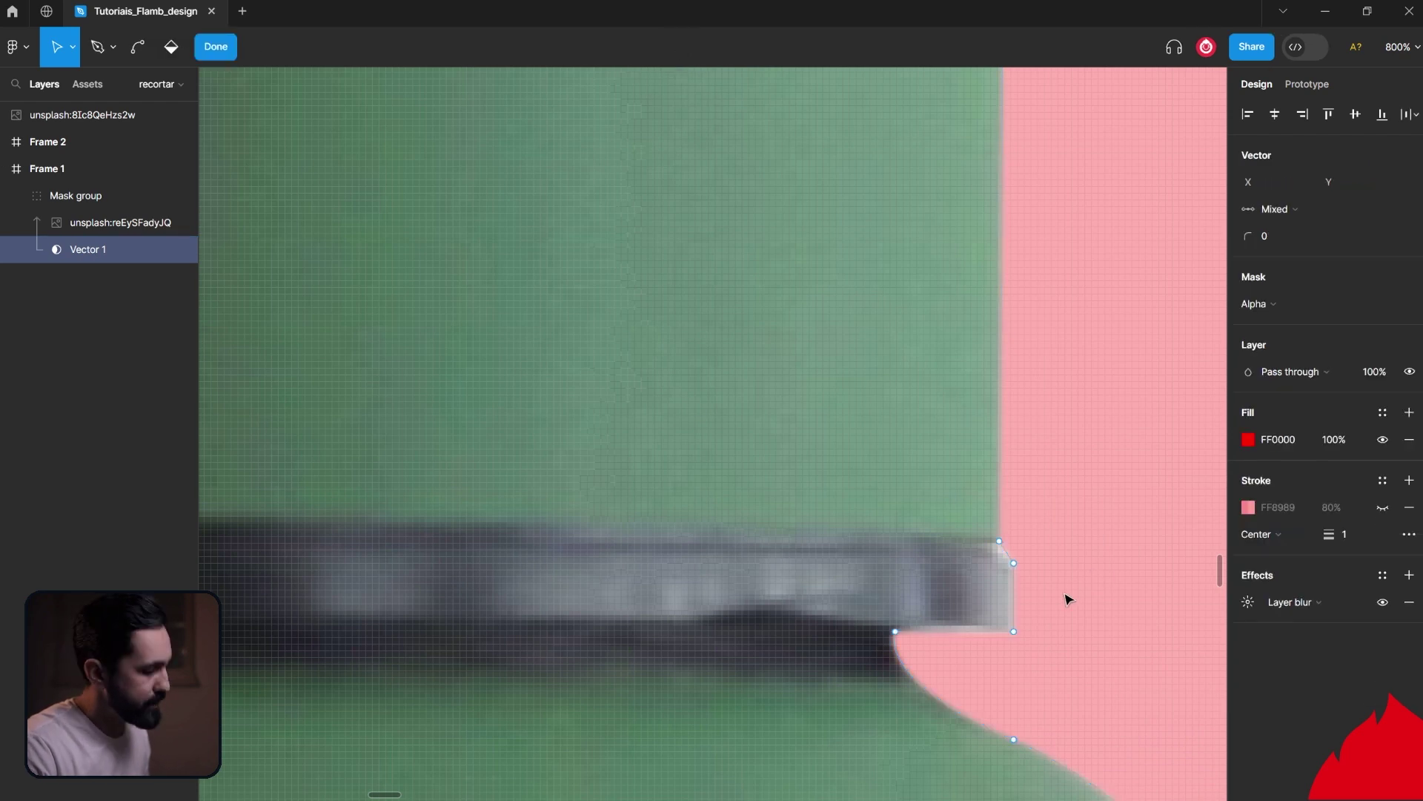
# Step: Nudge the cap rim points up to tighten the mask edge
pyautogui.click(1014, 631)
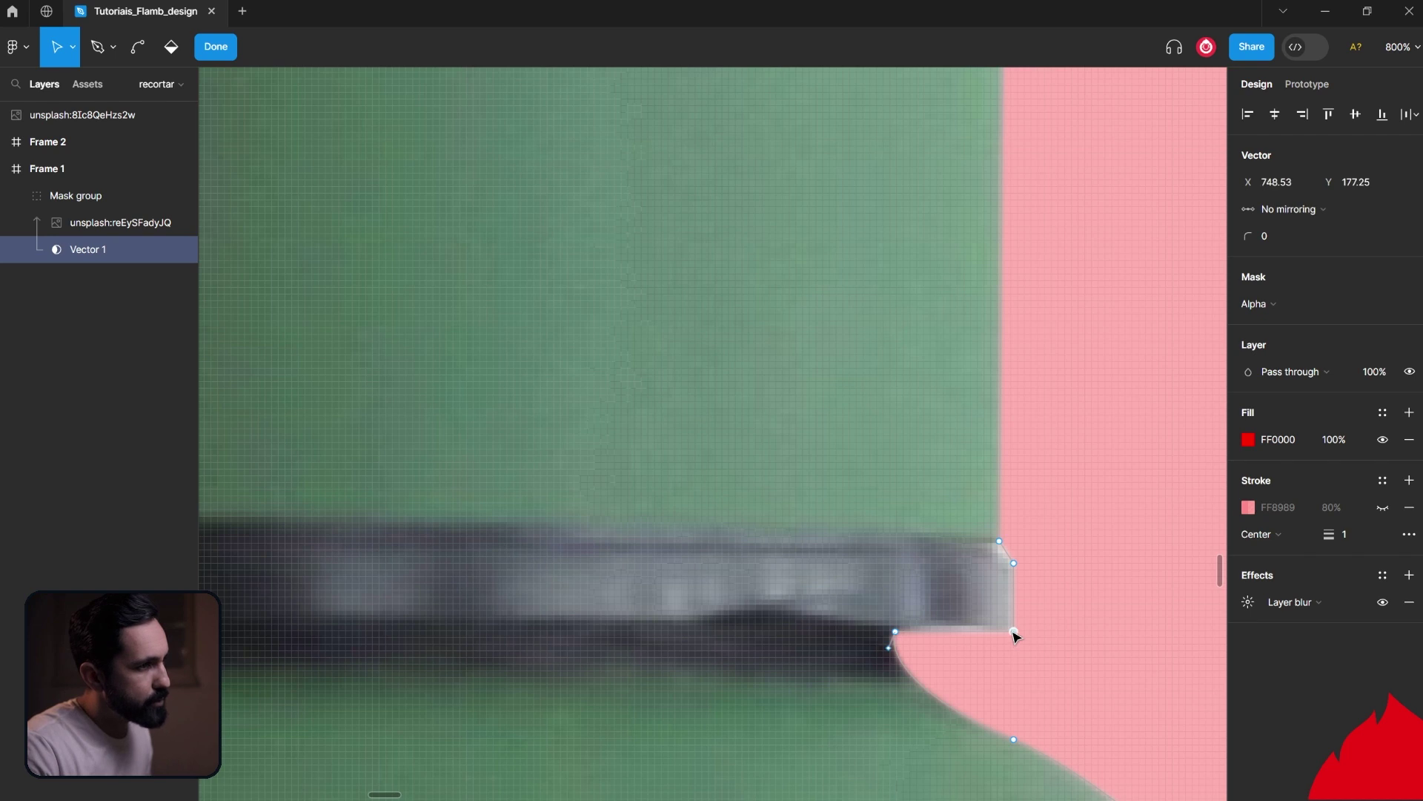
pyautogui.moveTo(1010, 627); pyautogui.dragTo(1014, 631)
pyautogui.moveTo(894, 631); pyautogui.dragTo(892, 626)
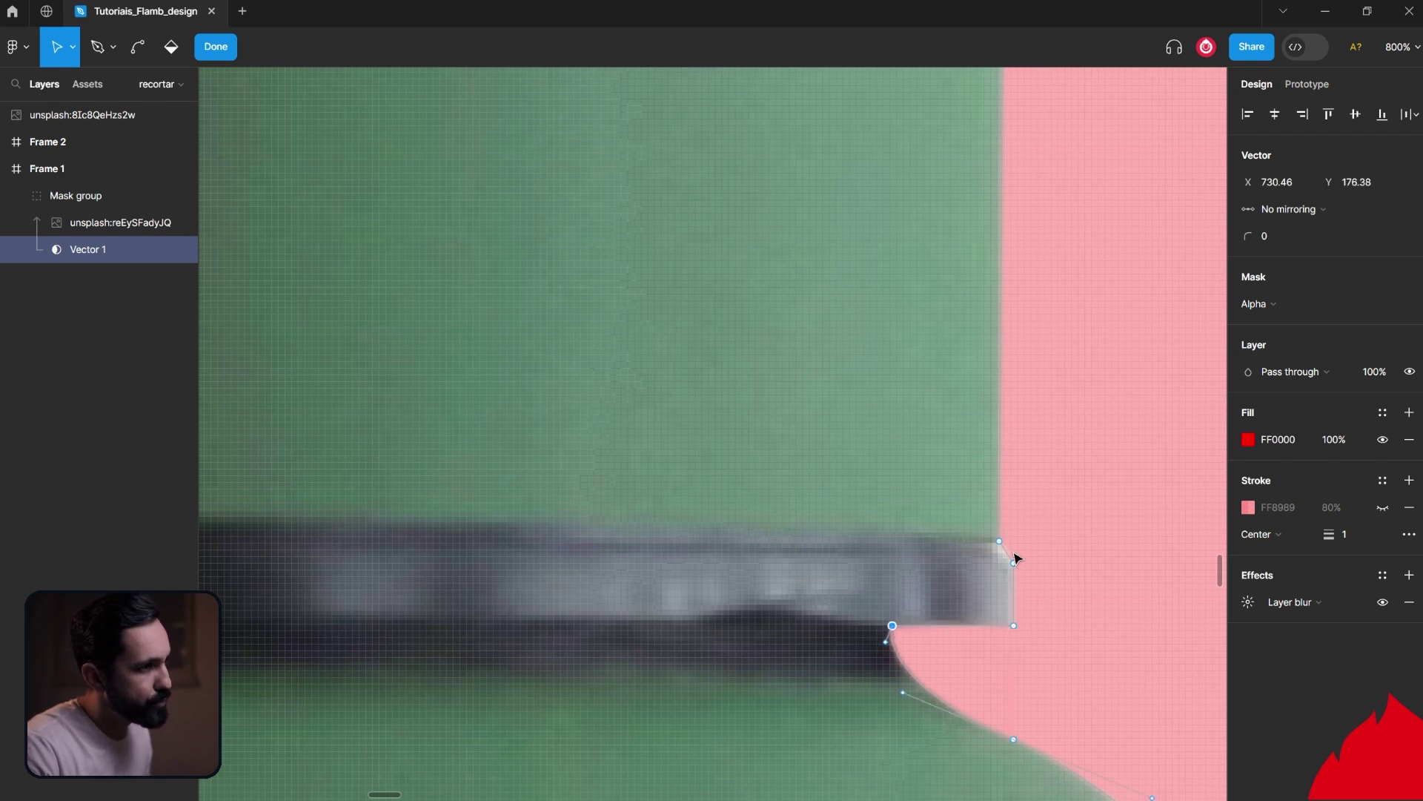
pyautogui.click(999, 542)
pyautogui.click(1013, 563)
pyautogui.press('Escape')
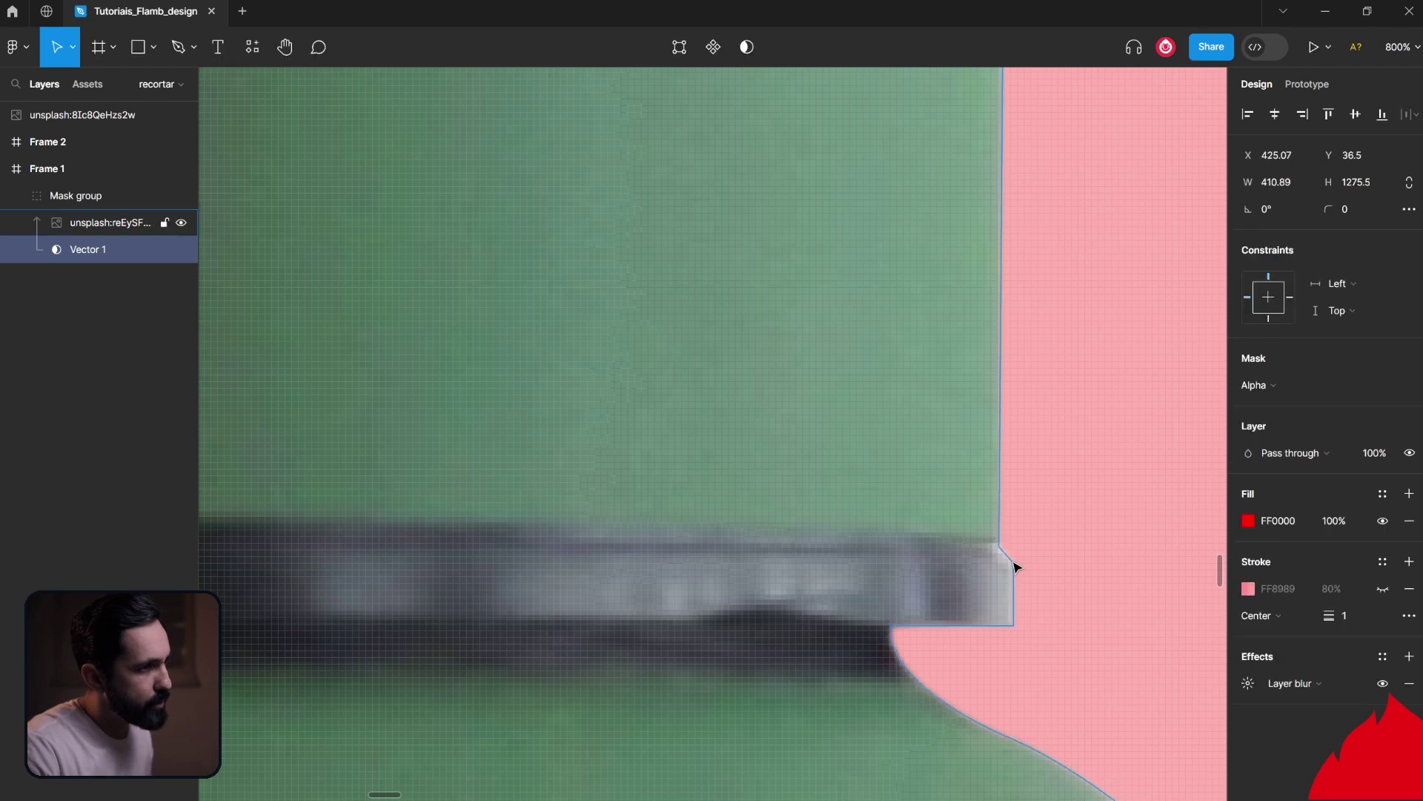
# Step: Reopen point editing on Vector 1 and select the cap-corner vertices
pyautogui.click(1015, 567)
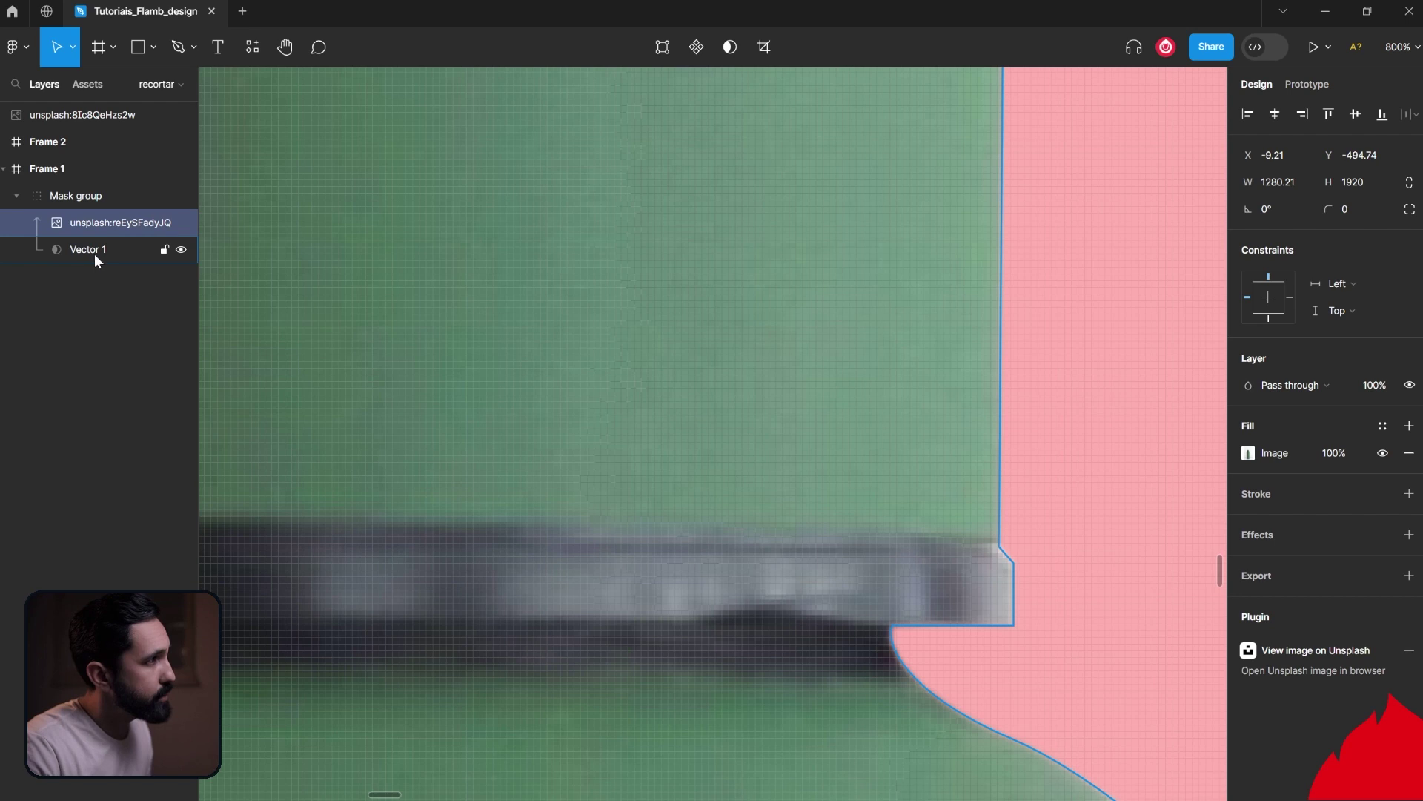
pyautogui.click(94, 251)
pyautogui.click(679, 47)
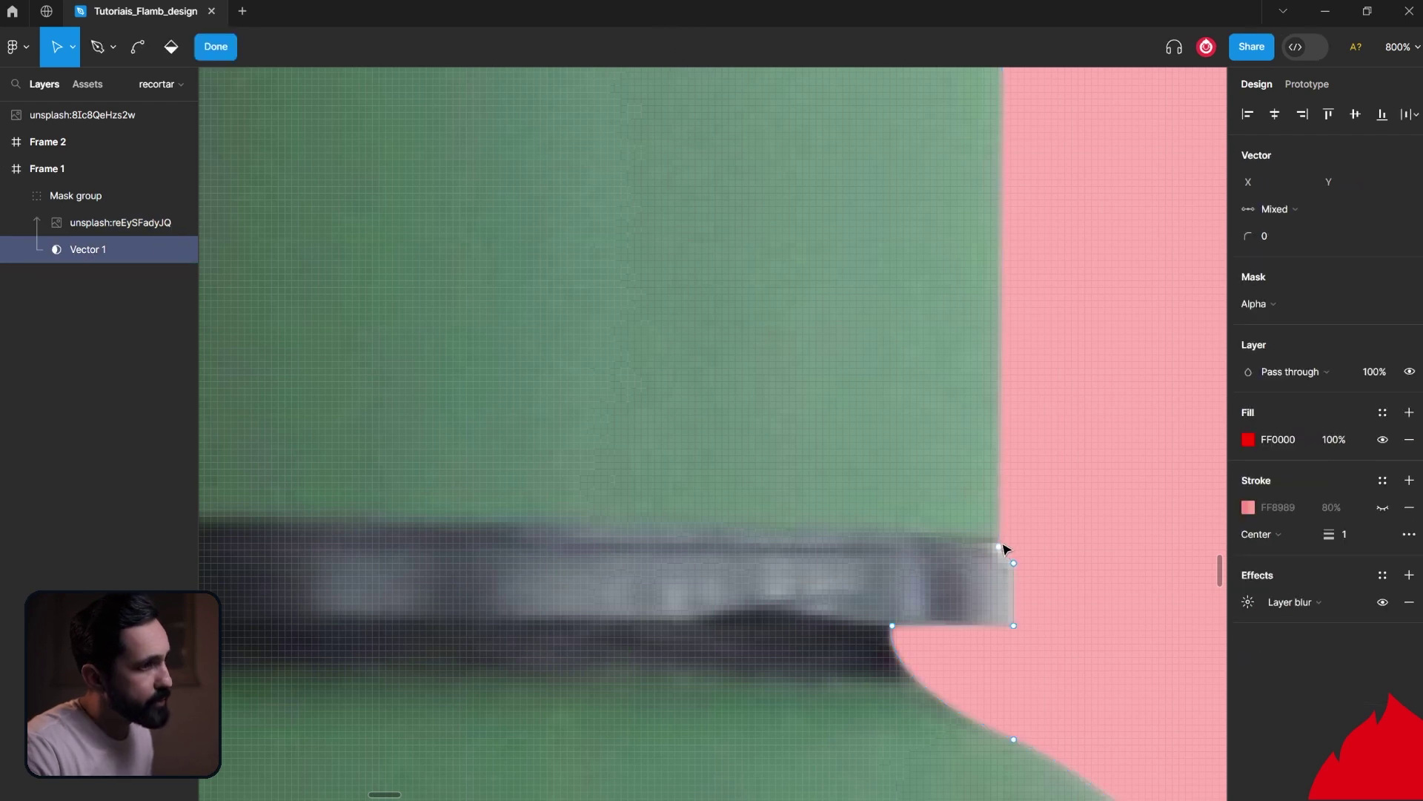
pyautogui.click(999, 552)
pyautogui.click(1015, 567)
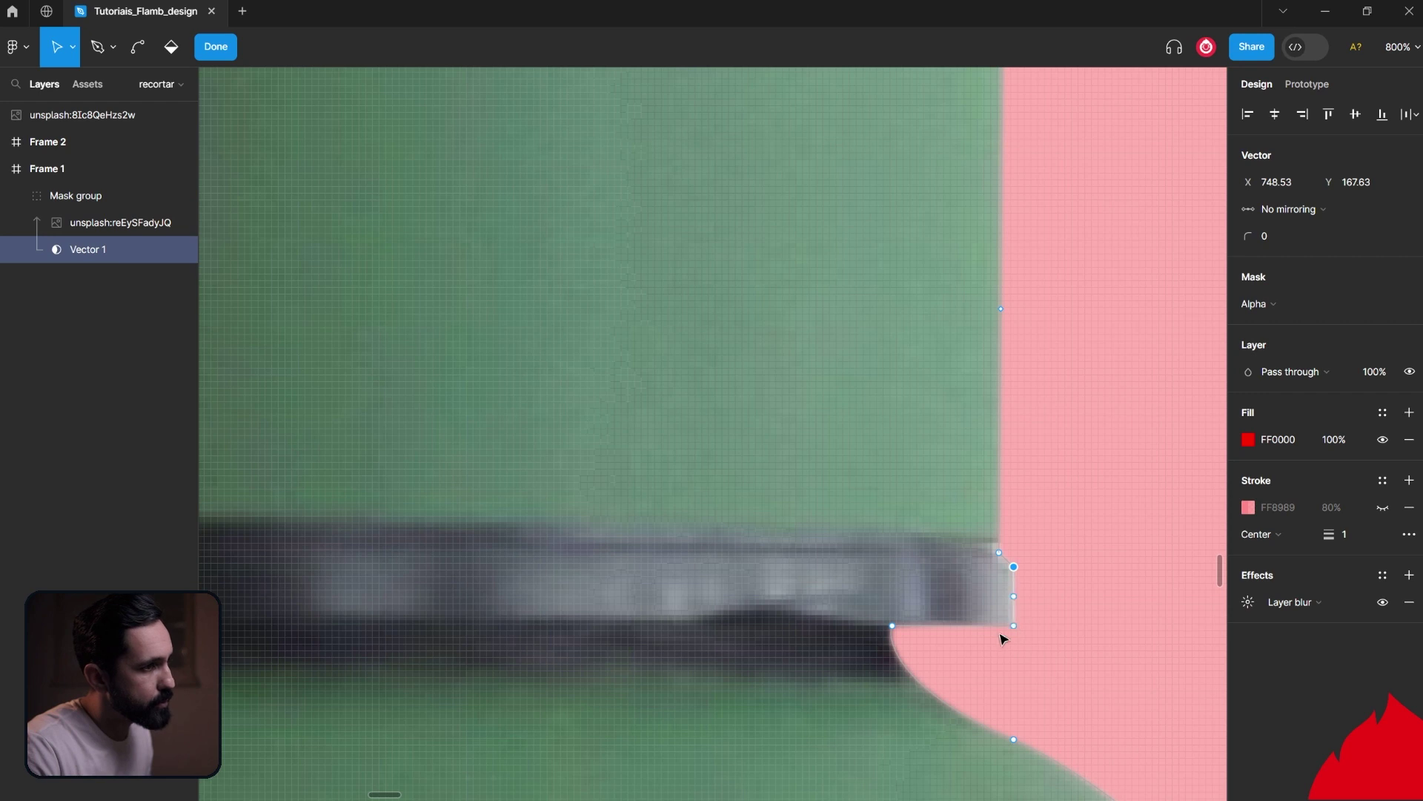
pyautogui.scroll(5, 1002, 639)
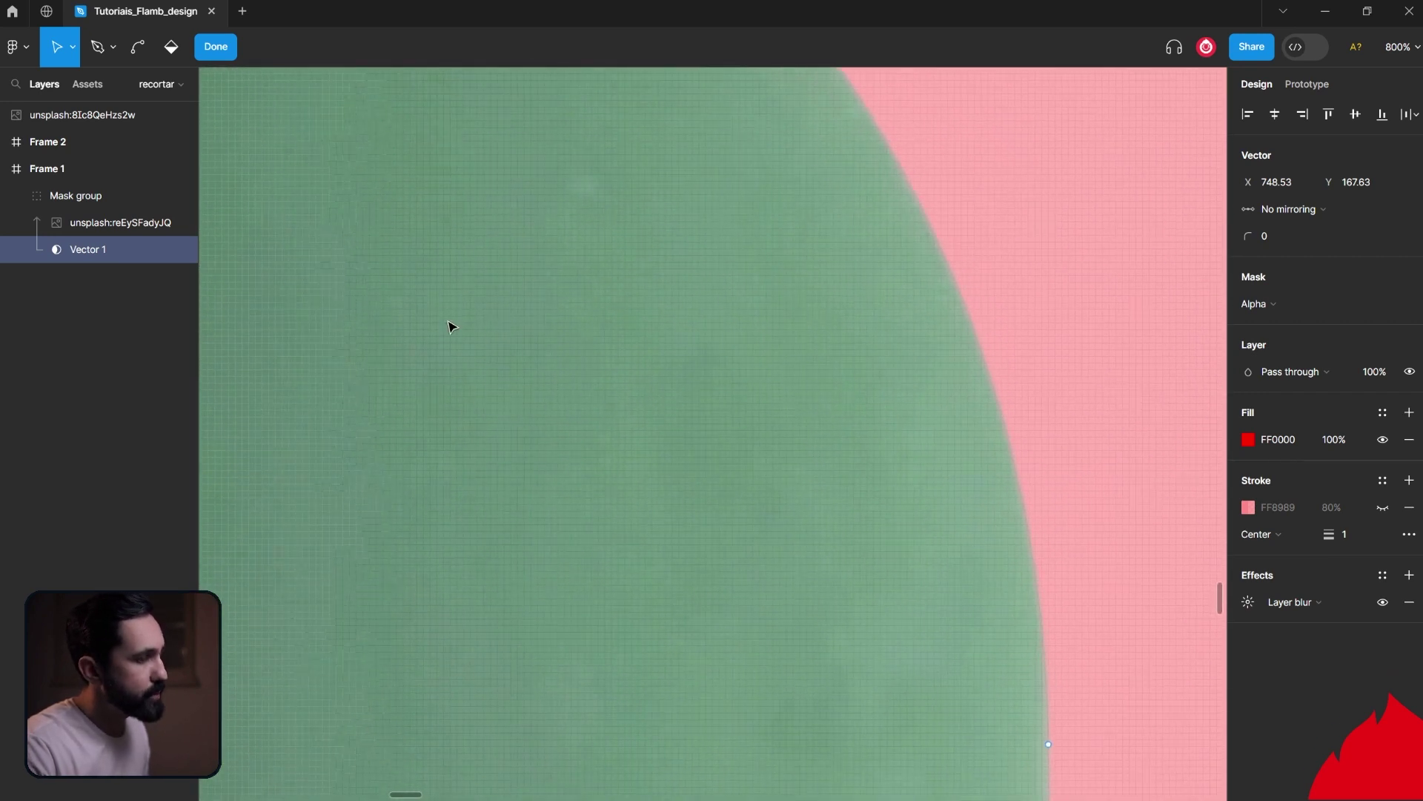
pyautogui.scroll(-10, 451, 324)
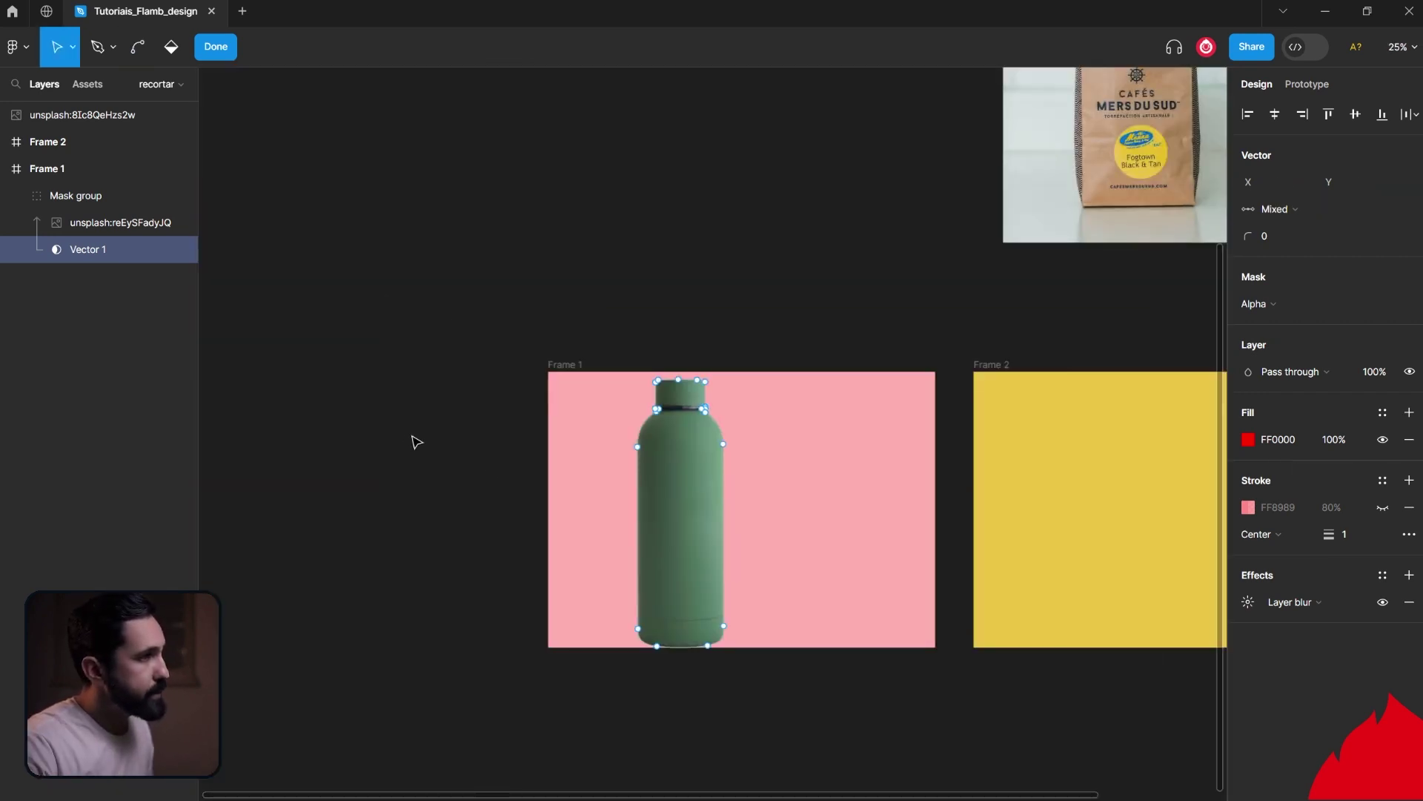
# Step: Scale the masked bottle group down and move it to the right side of Frame 1
pyautogui.press('Escape')
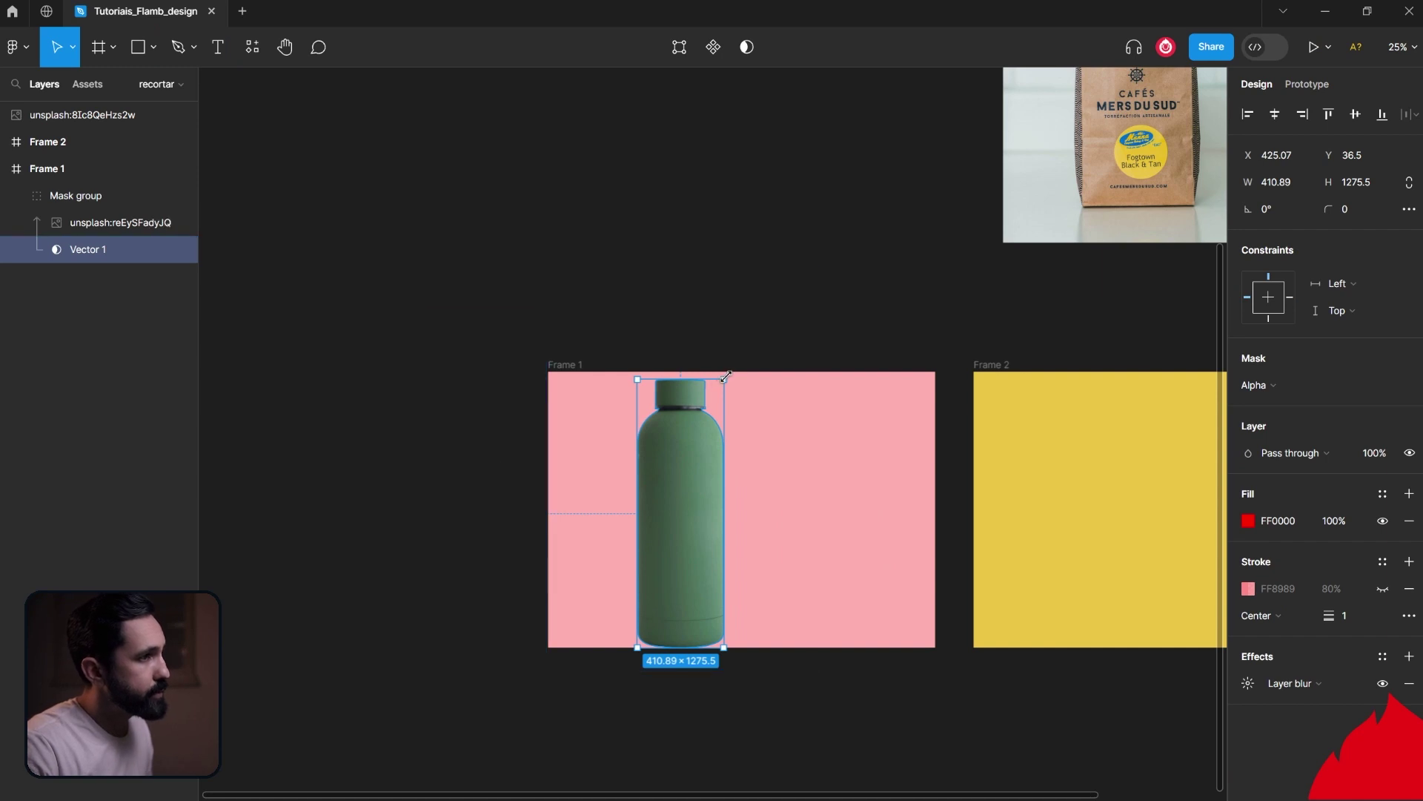
pyautogui.press('k')
pyautogui.moveTo(725, 378); pyautogui.dragTo(716, 387)
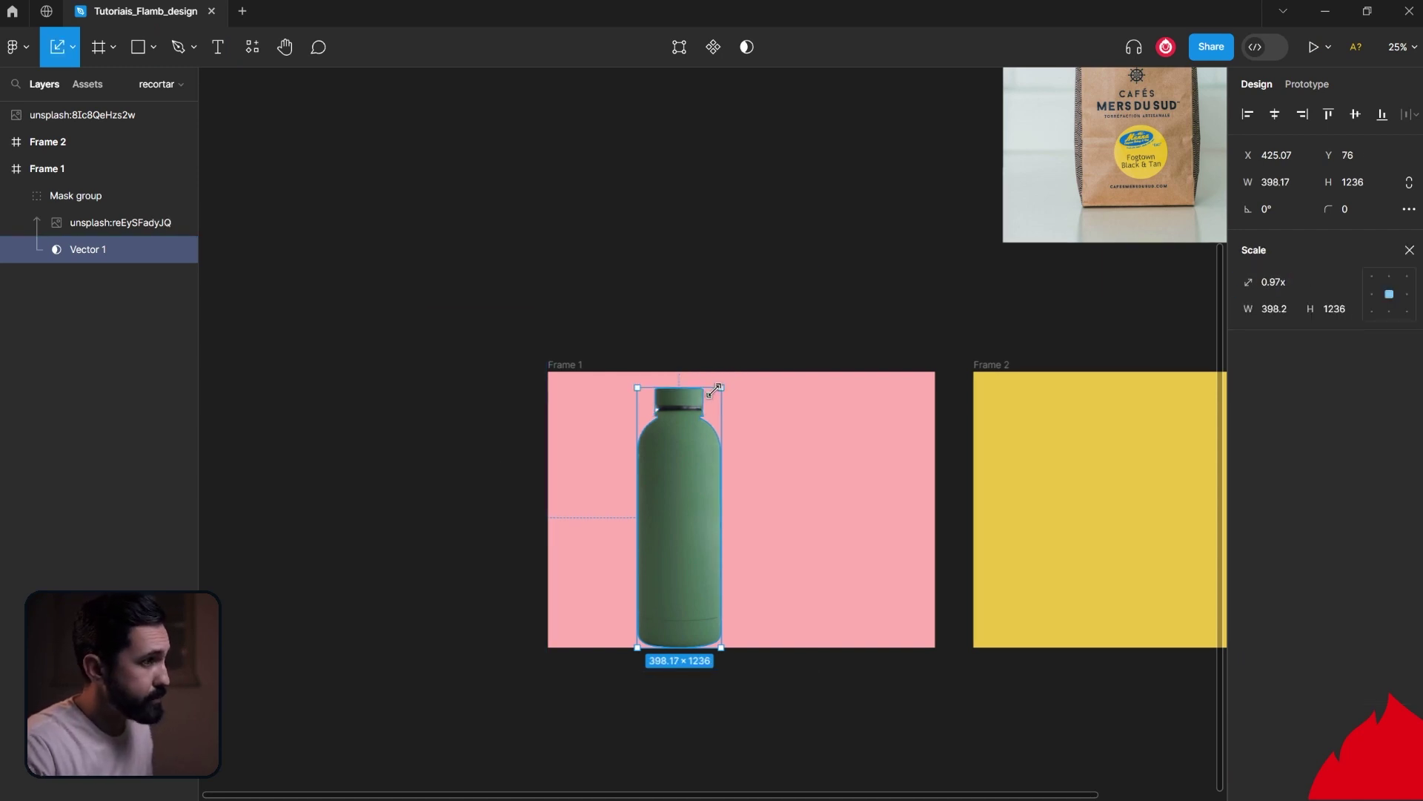
pyautogui.hotkey('ctrl', 'z')
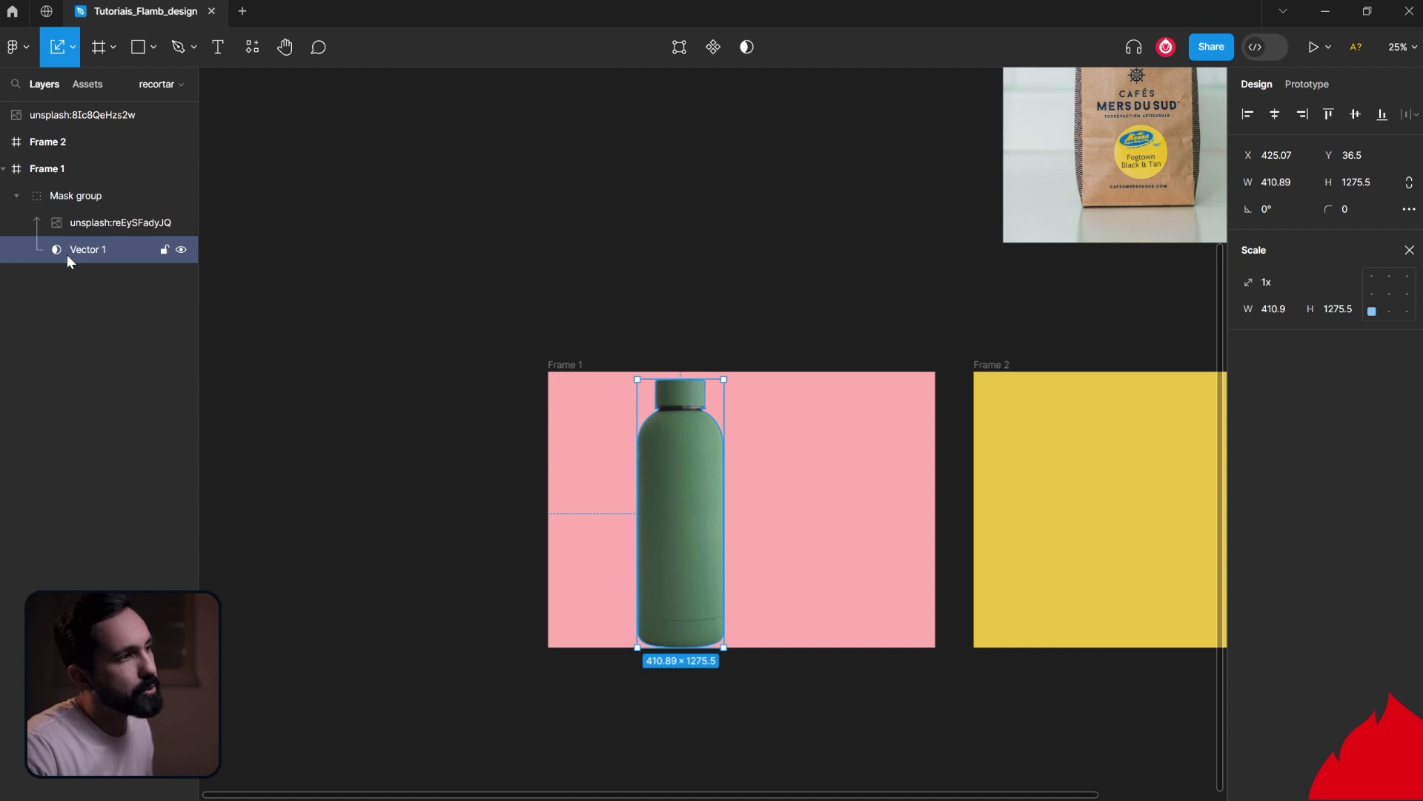
pyautogui.click(501, 379)
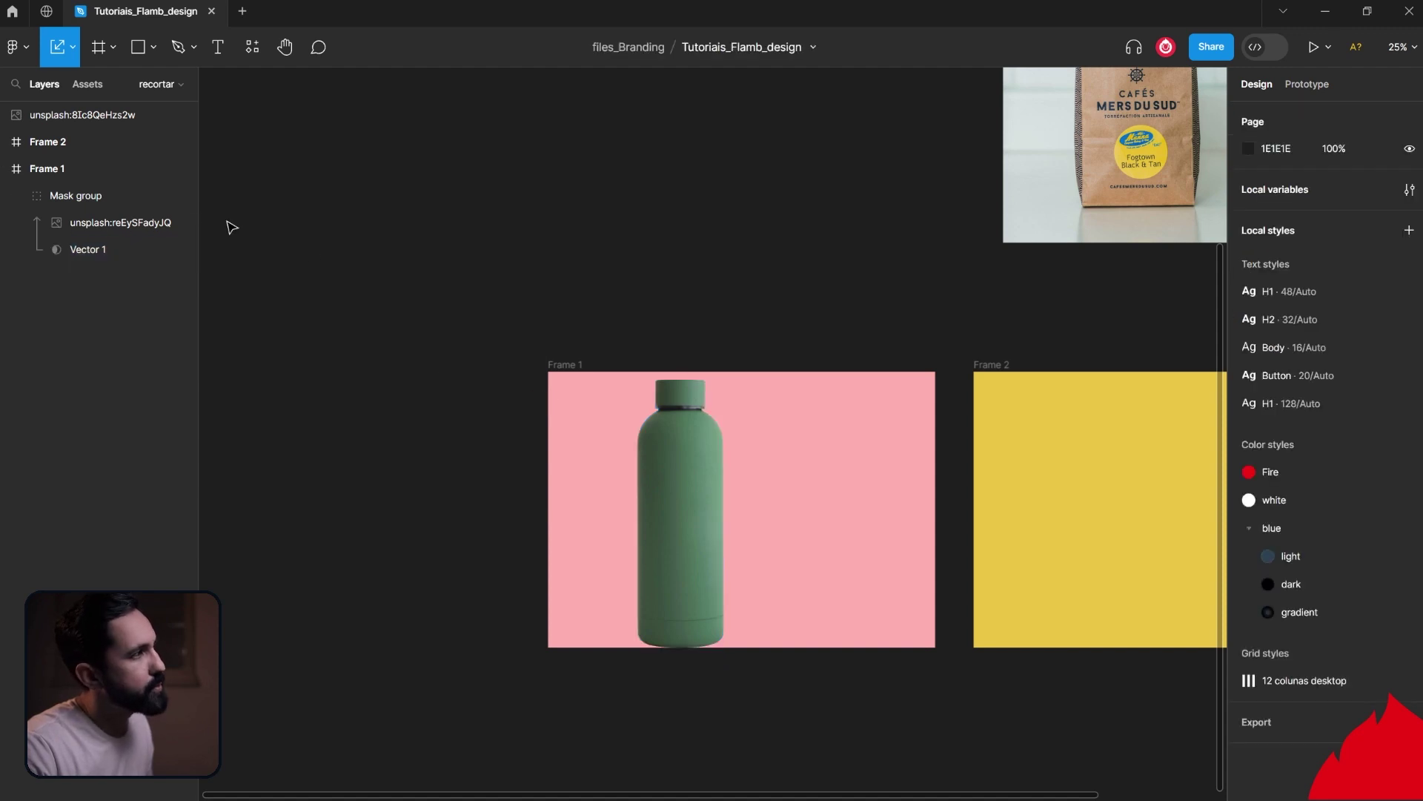
pyautogui.click(82, 196)
pyautogui.press('k')
pyautogui.moveTo(724, 380); pyautogui.dragTo(675, 478)
pyautogui.moveTo(677, 535); pyautogui.dragTo(856, 482)
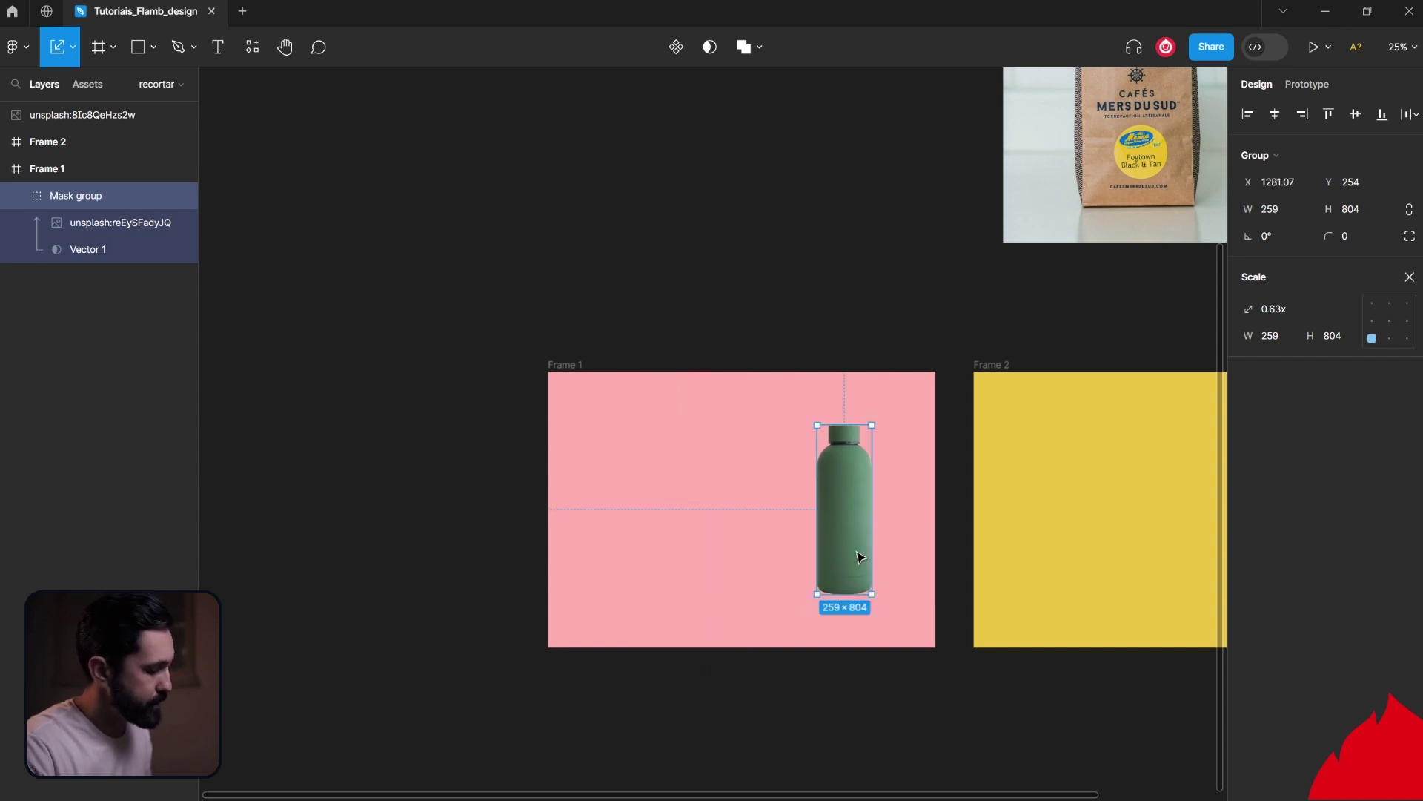
# Step: Draw an ellipse beneath the bottle's base
pyautogui.click(854, 323)
pyautogui.keyDown('ctrl'); pyautogui.scroll(3, 883, 533); pyautogui.keyUp('ctrl')
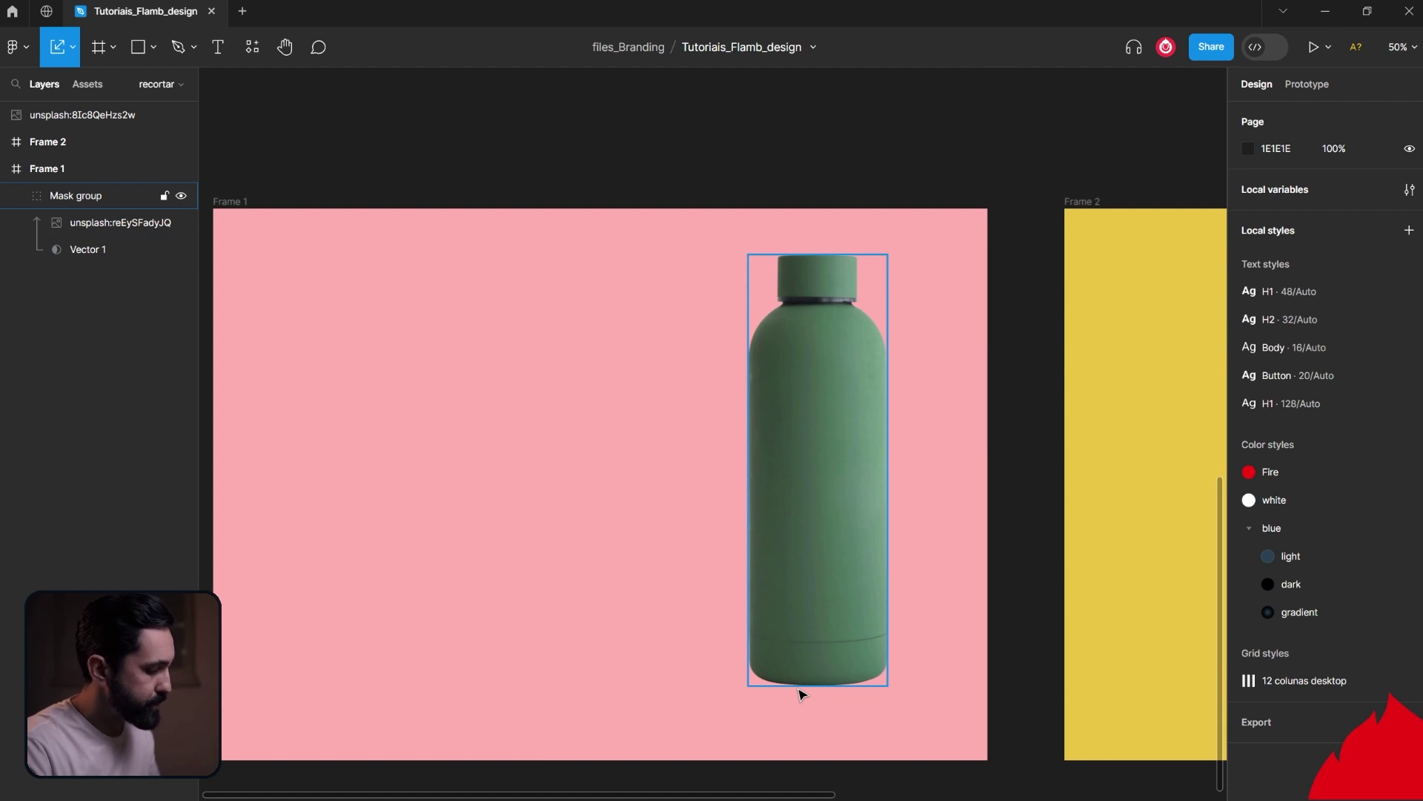
pyautogui.press('o')
pyautogui.moveTo(706, 660); pyautogui.dragTo(882, 710)
# Step: Fill the ellipse with the sampled pink, set Multiply blending, and add a layer blur
pyautogui.click(684, 510)
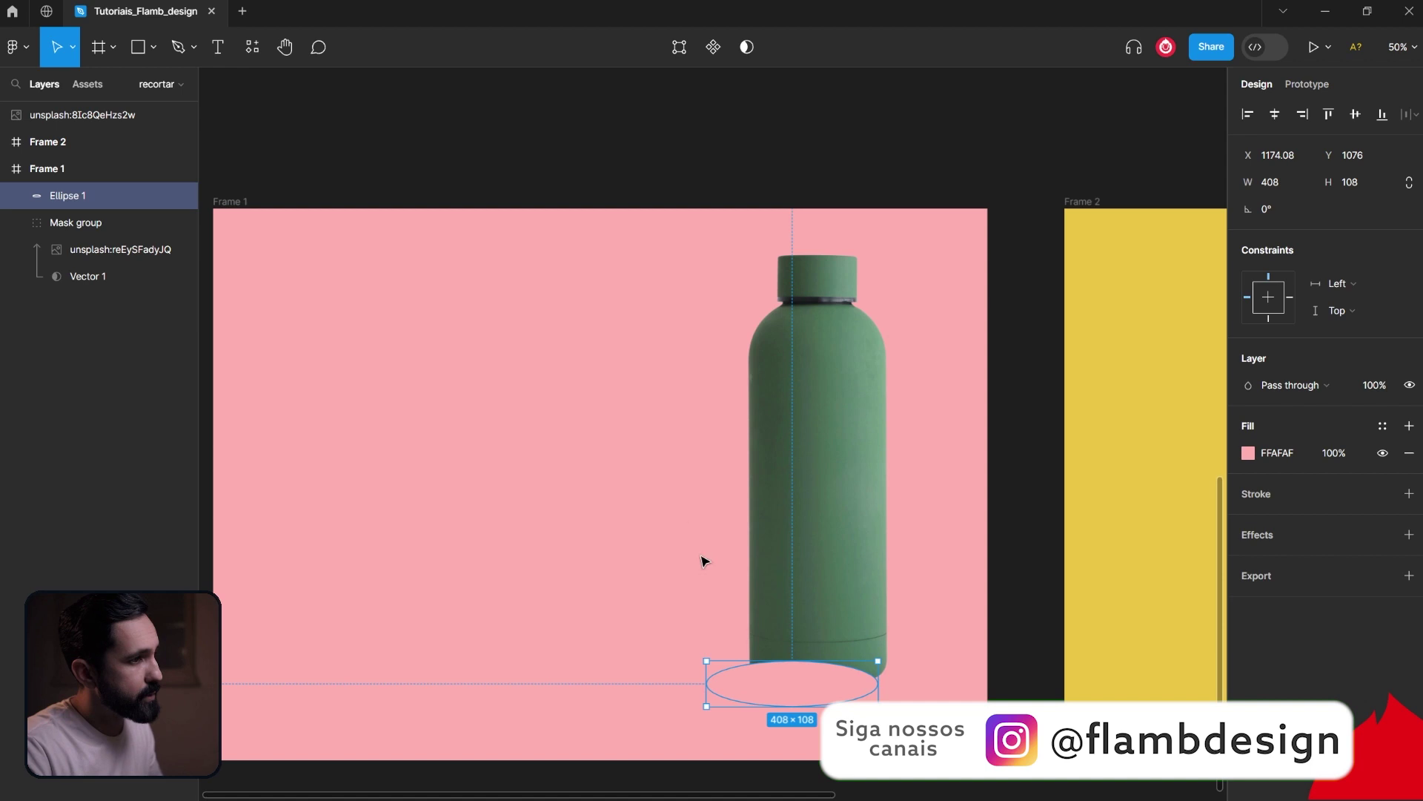
pyautogui.click(1301, 387)
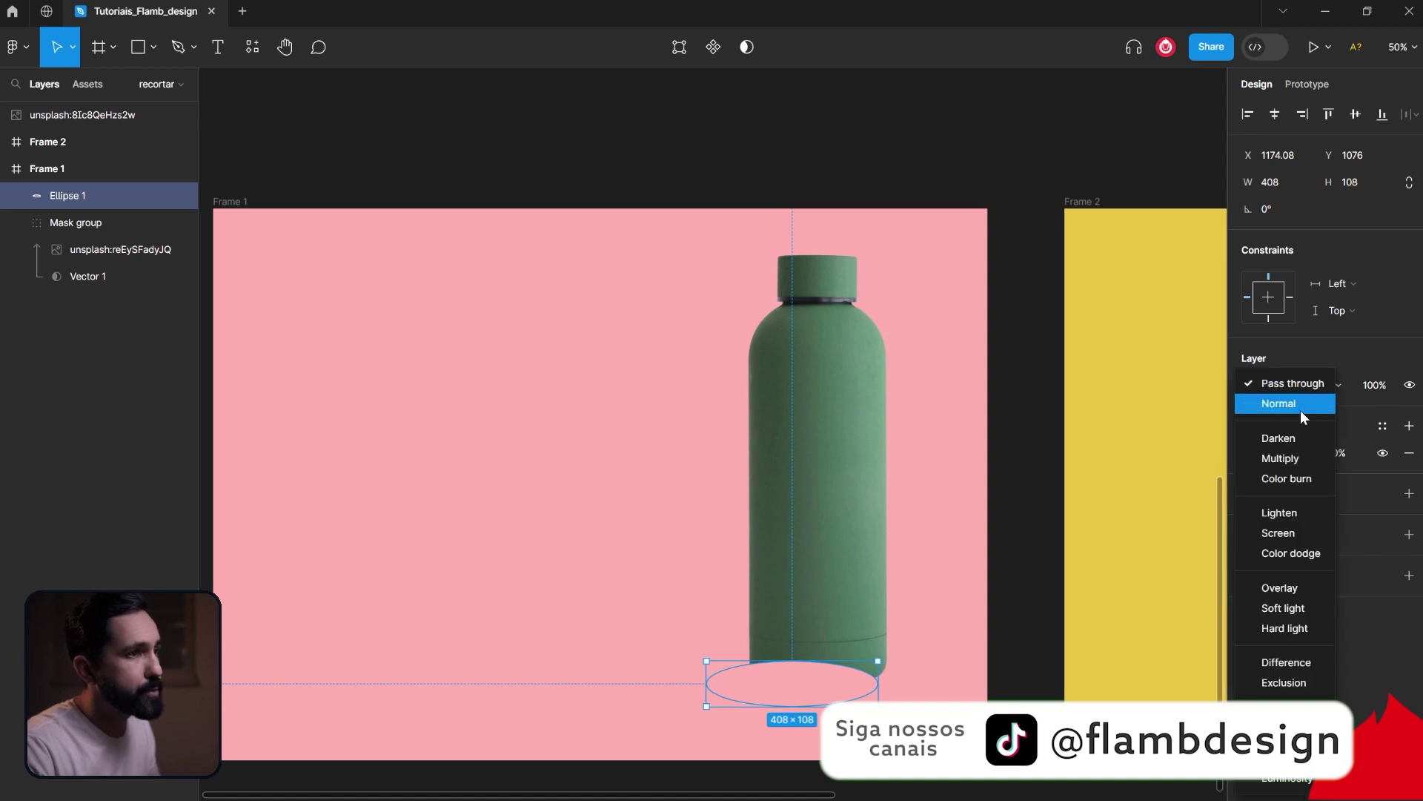
pyautogui.click(1279, 459)
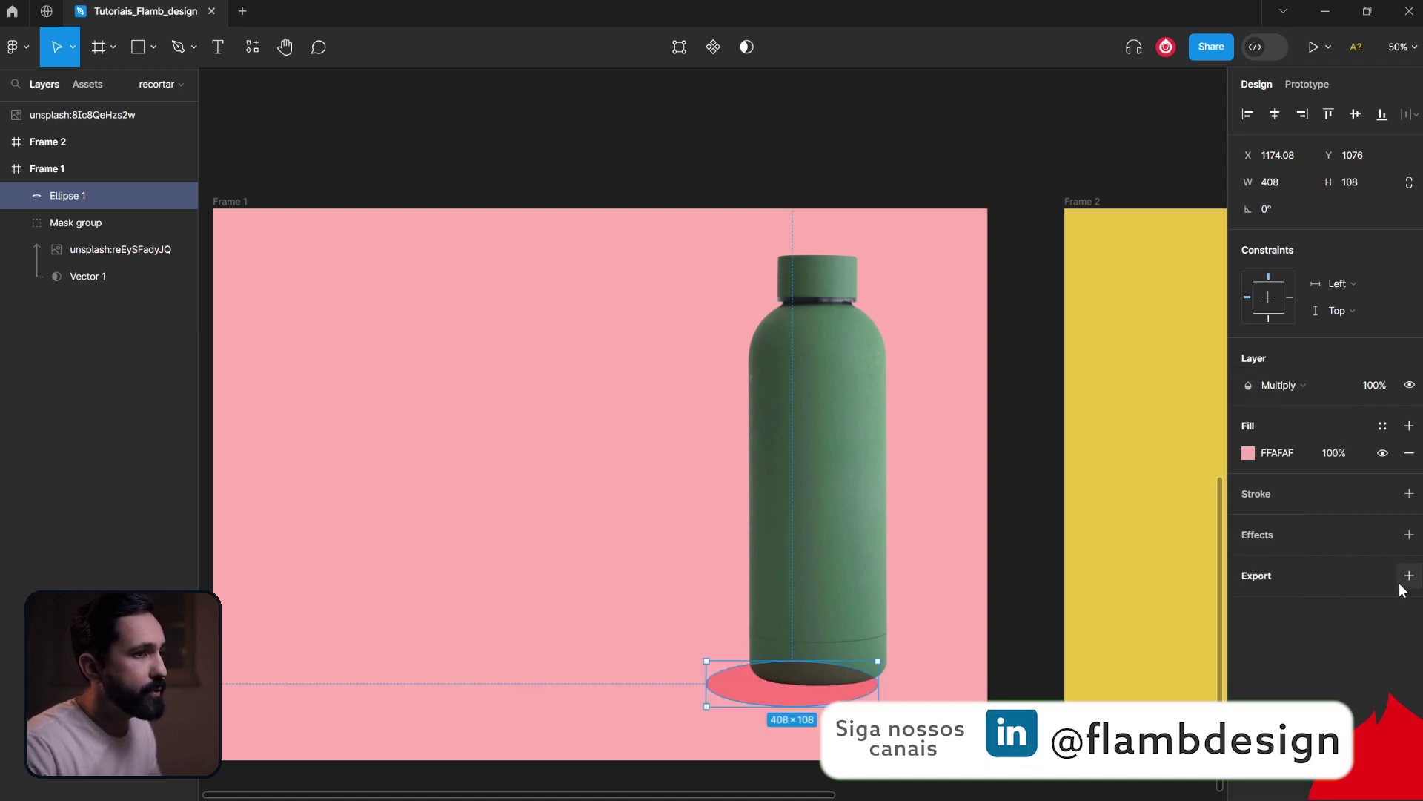
pyautogui.click(1409, 535)
pyautogui.click(1314, 564)
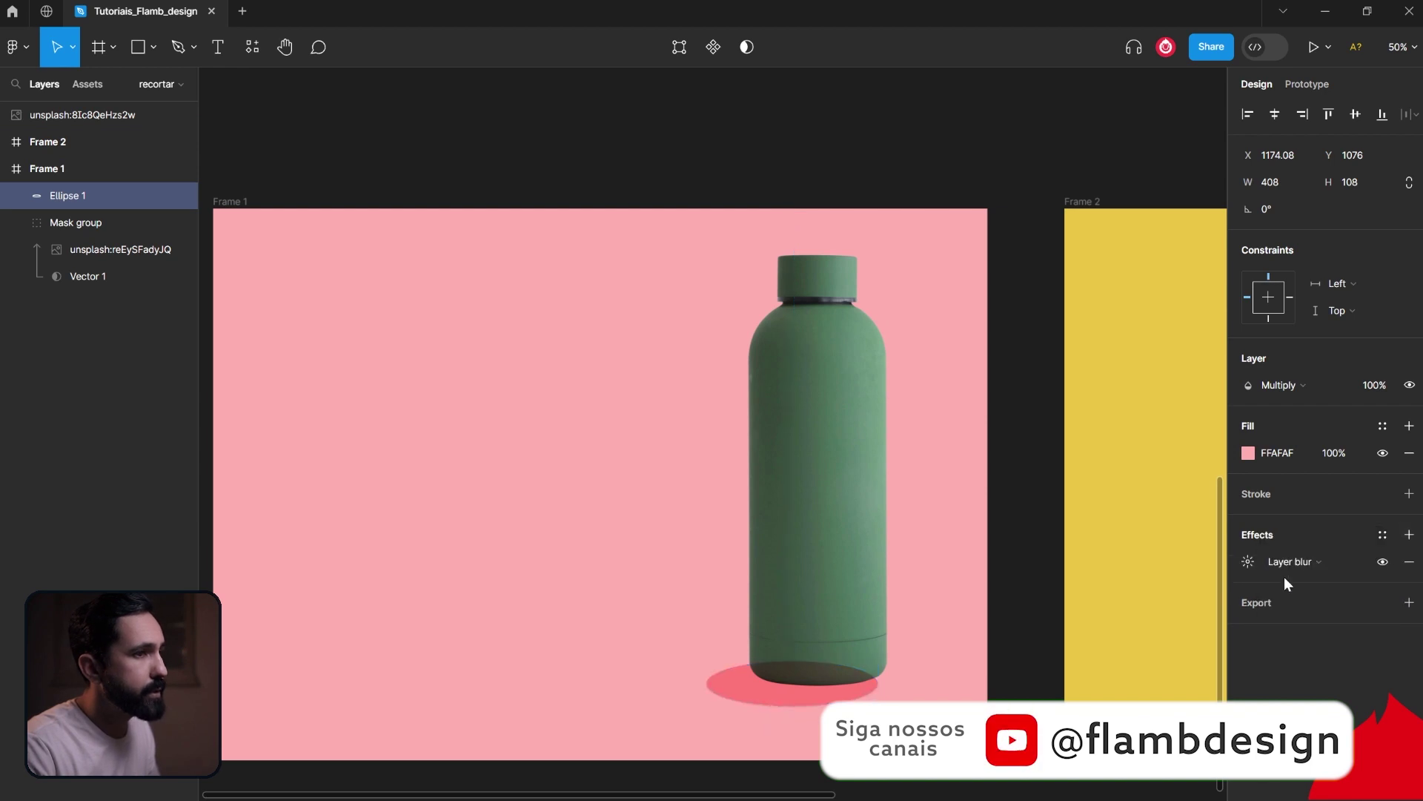
pyautogui.click(1248, 561)
pyautogui.moveTo(1048, 602); pyautogui.dragTo(1293, 605)
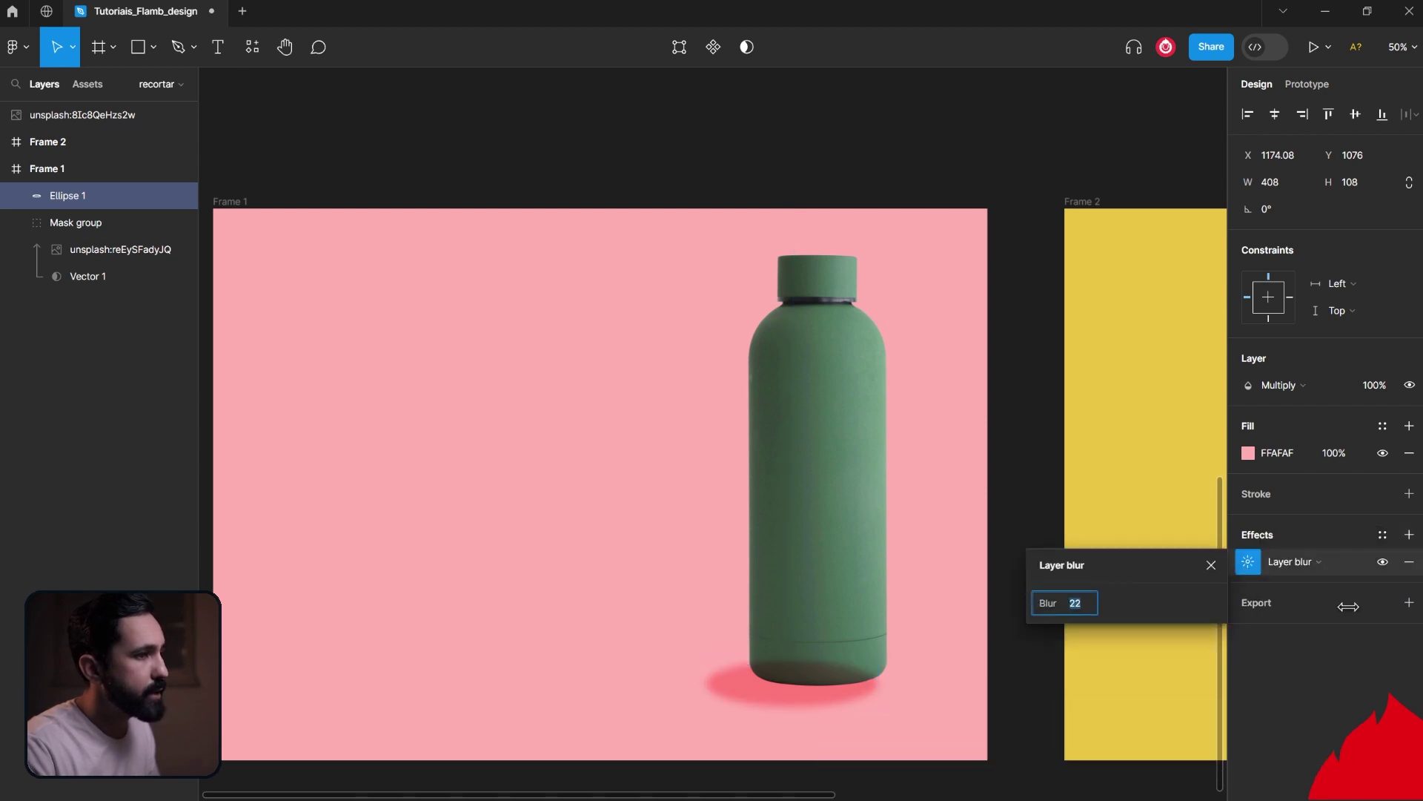
# Step: Centre the ellipse under the bottle, send it behind the bottle, and widen it
pyautogui.moveTo(763, 696); pyautogui.dragTo(785, 691)
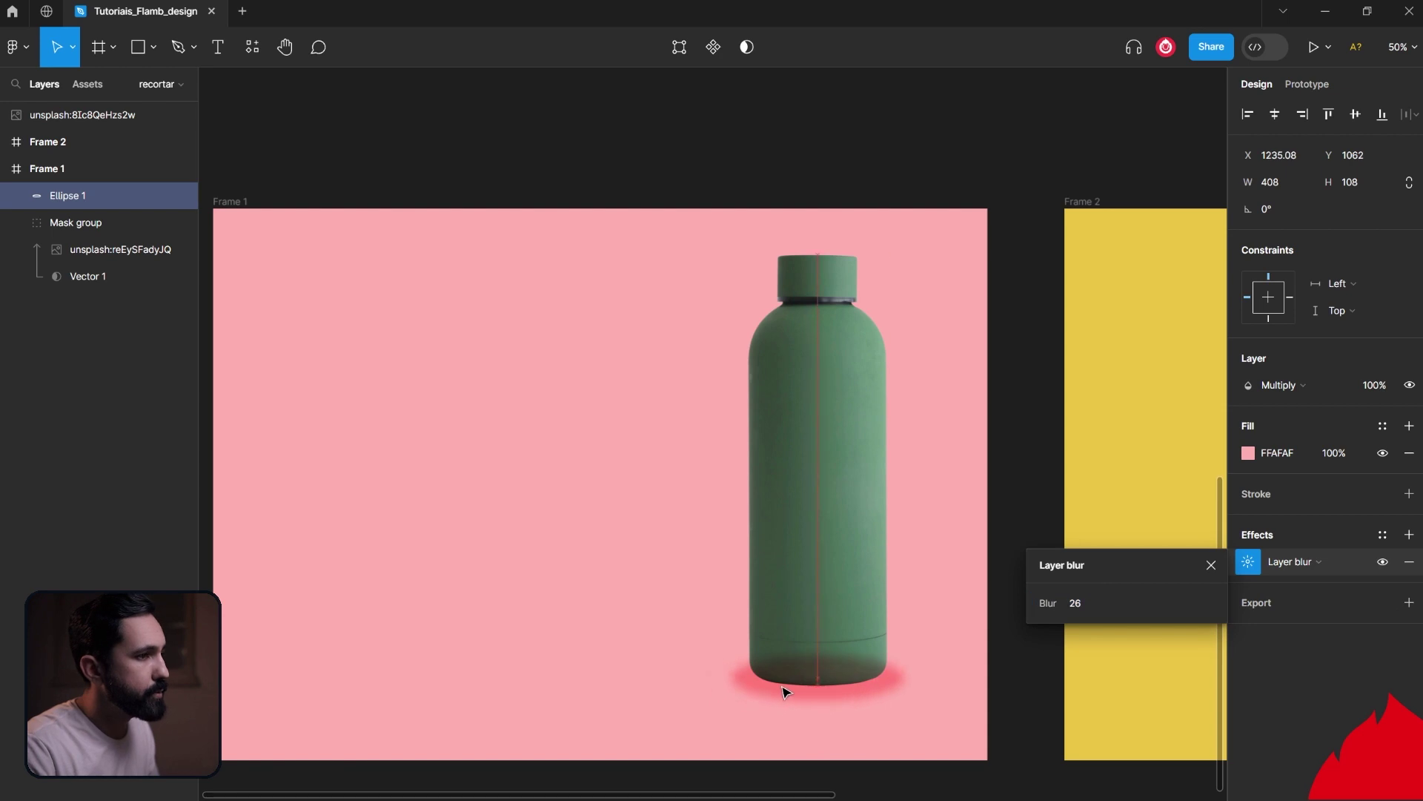
pyautogui.scroll(3, 786, 692)
pyautogui.hotkey('ctrl', '[')
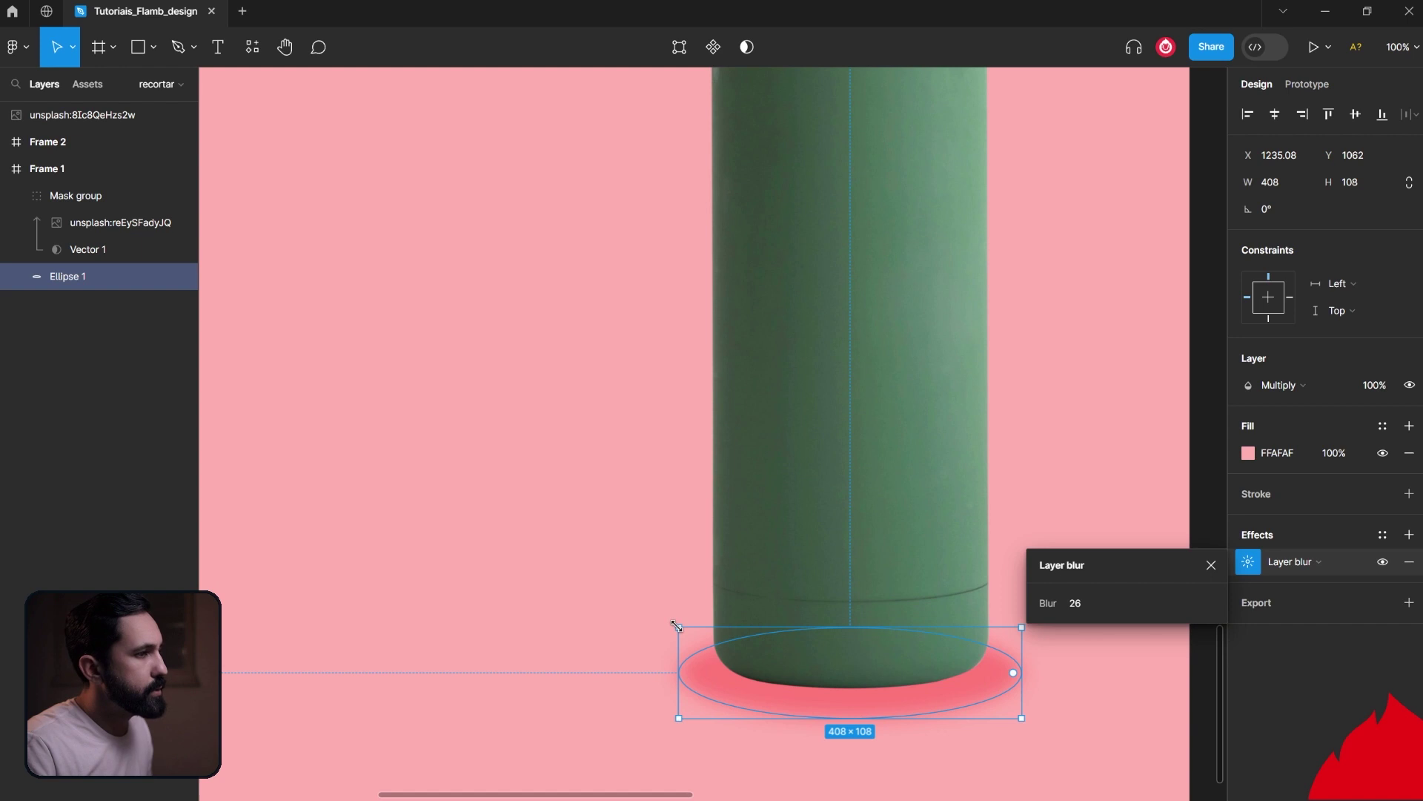
pyautogui.moveTo(677, 625); pyautogui.dragTo(722, 627)
pyautogui.moveTo(1021, 673); pyautogui.dragTo(1162, 684)
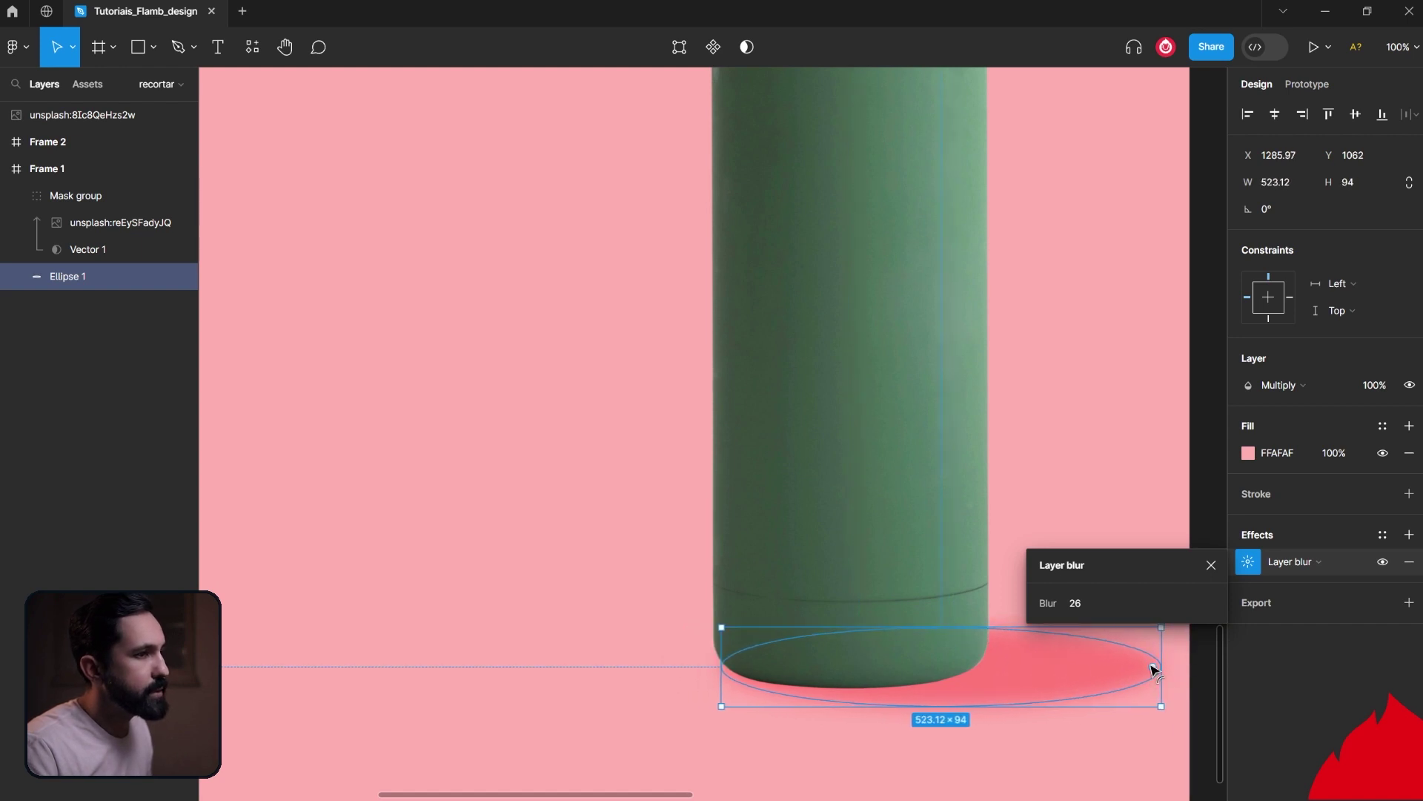
# Step: Try 20% and 30% fill opacity, narrow the ellipse to bottle width, then set full opacity
pyautogui.click(1348, 452)
pyautogui.write('20')
pyautogui.press('Return')
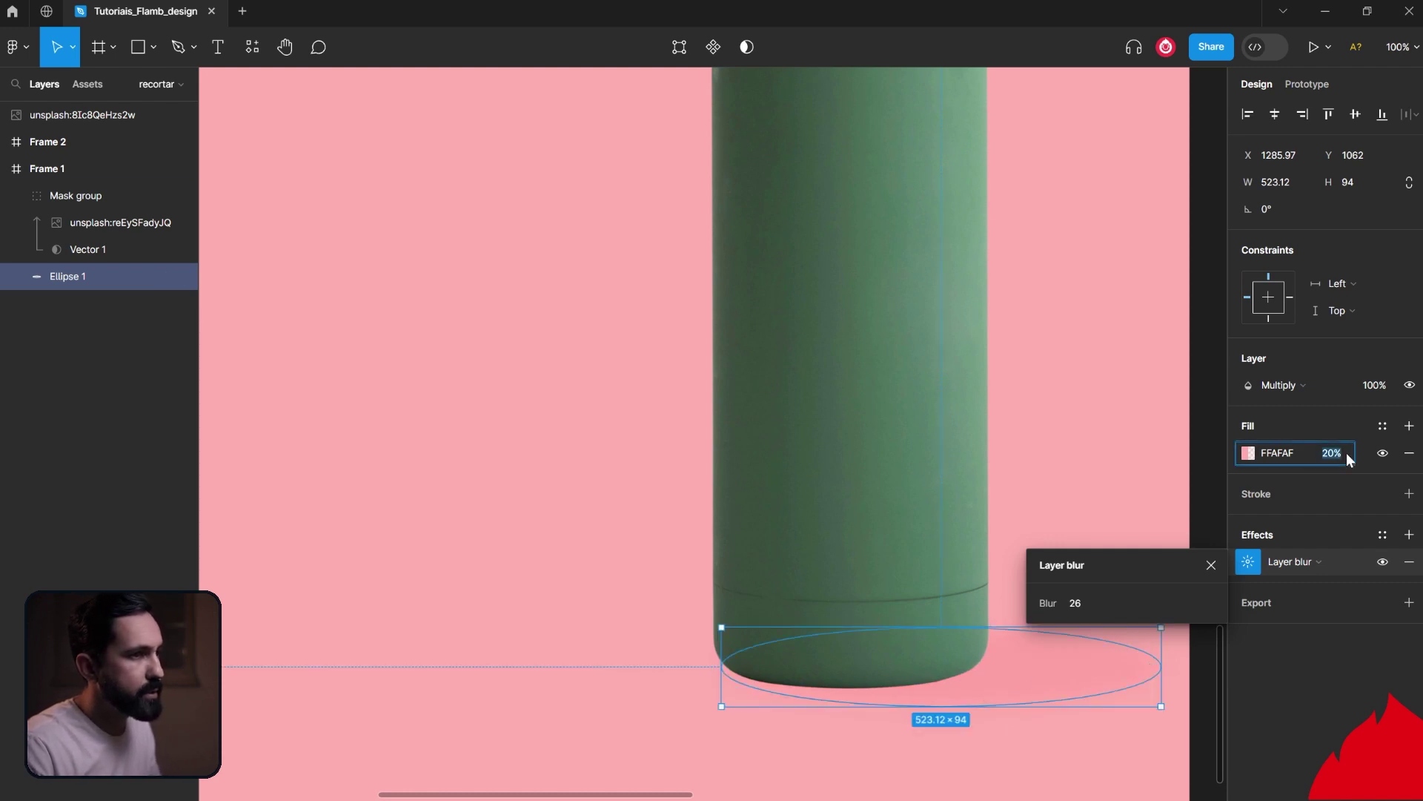
pyautogui.click(1346, 452)
pyautogui.write('30')
pyautogui.press('Return')
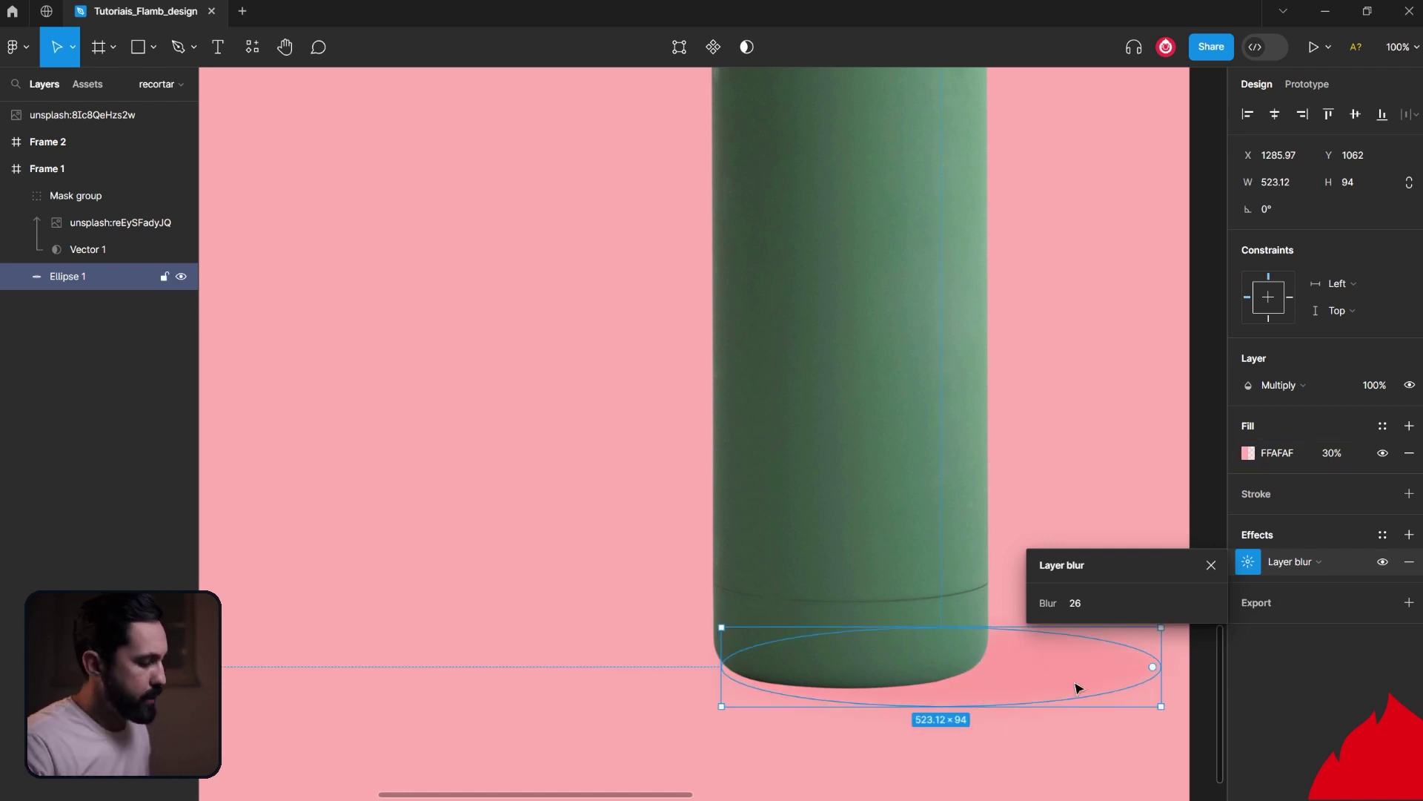
pyautogui.click(1077, 688)
pyautogui.moveTo(1154, 671); pyautogui.dragTo(995, 671)
pyautogui.click(1332, 455)
pyautogui.write('100')
pyautogui.press('Return')
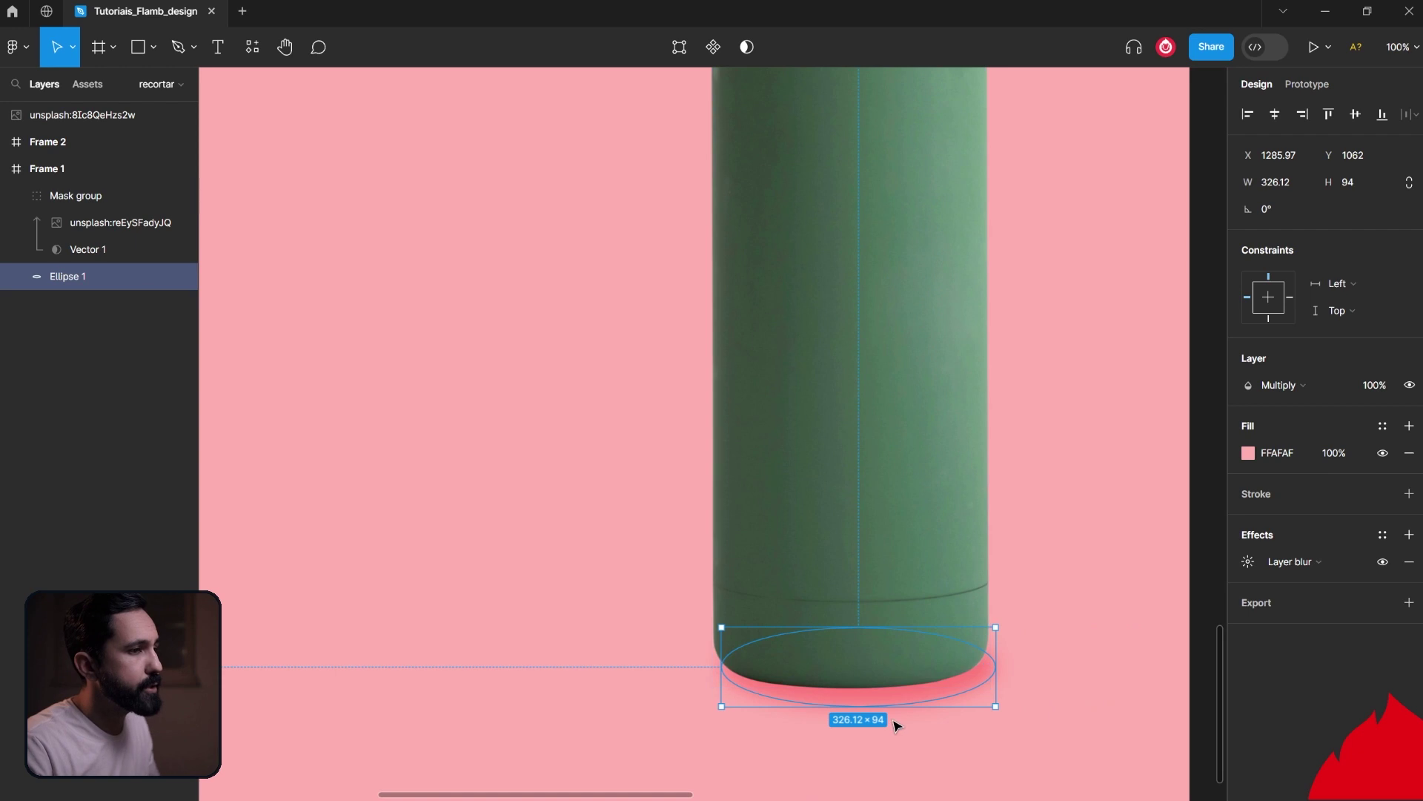
# Step: Flatten and narrow the shadow ellipse and darken its fill to muted pink 9B6E6E
pyautogui.moveTo(902, 703); pyautogui.dragTo(901, 696)
pyautogui.click(1248, 453)
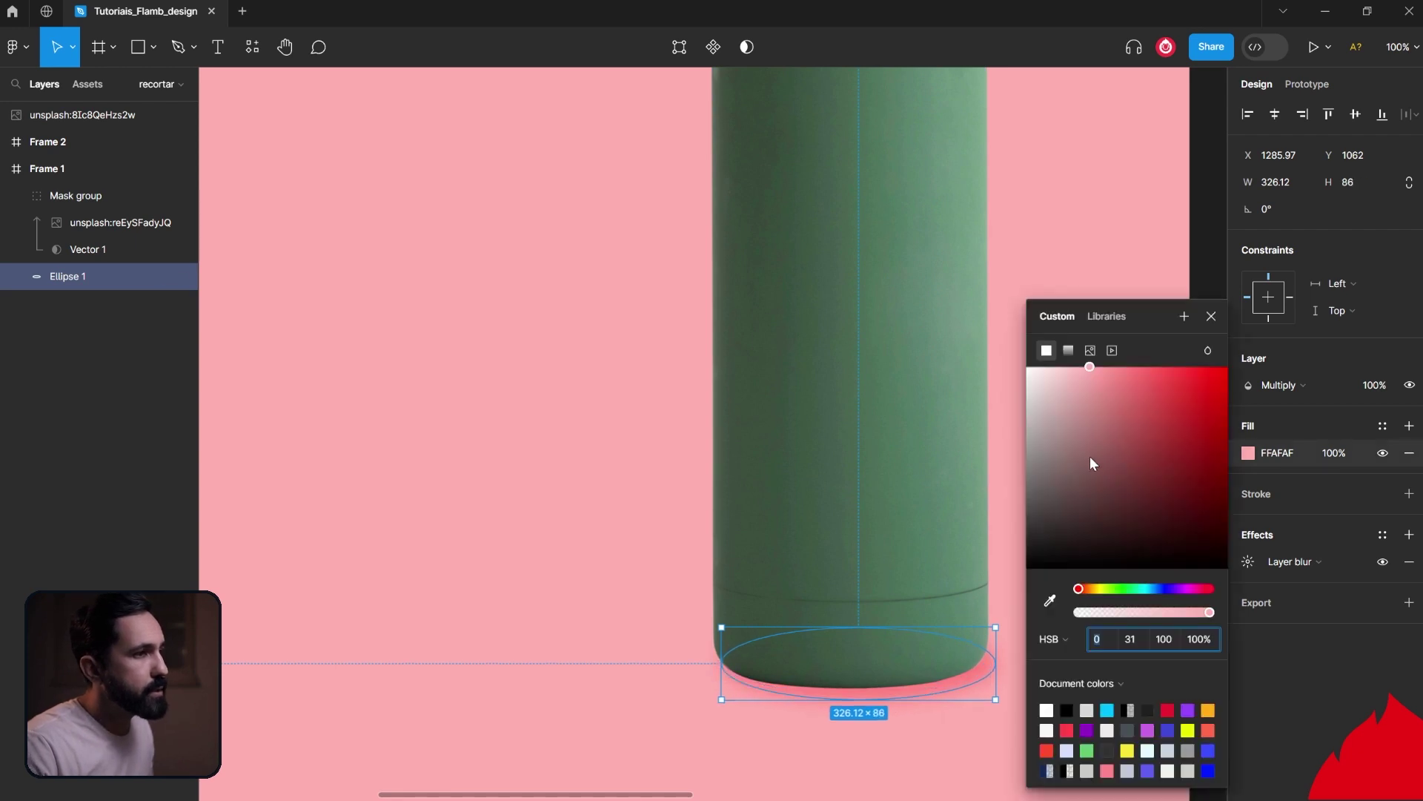
pyautogui.click(1085, 447)
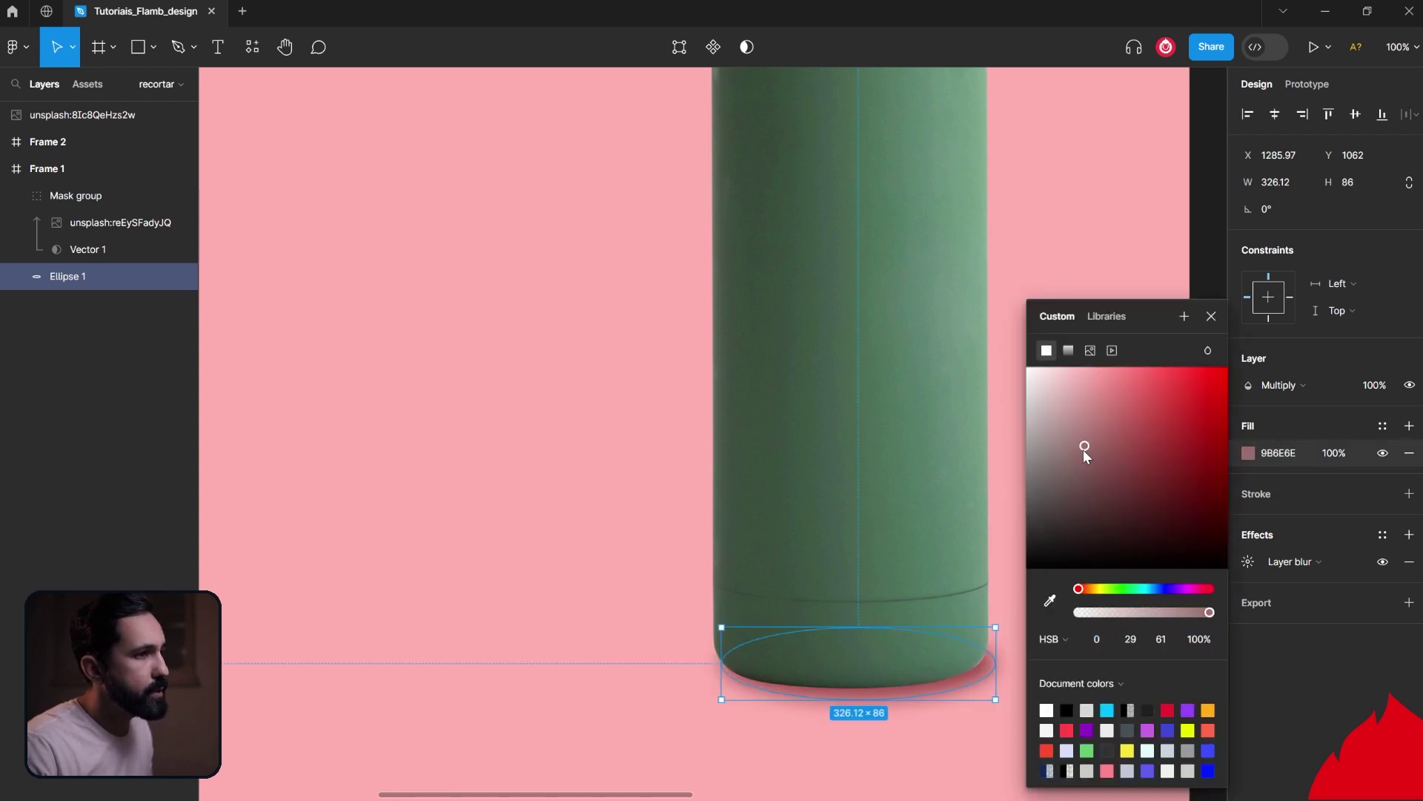
pyautogui.click(899, 769)
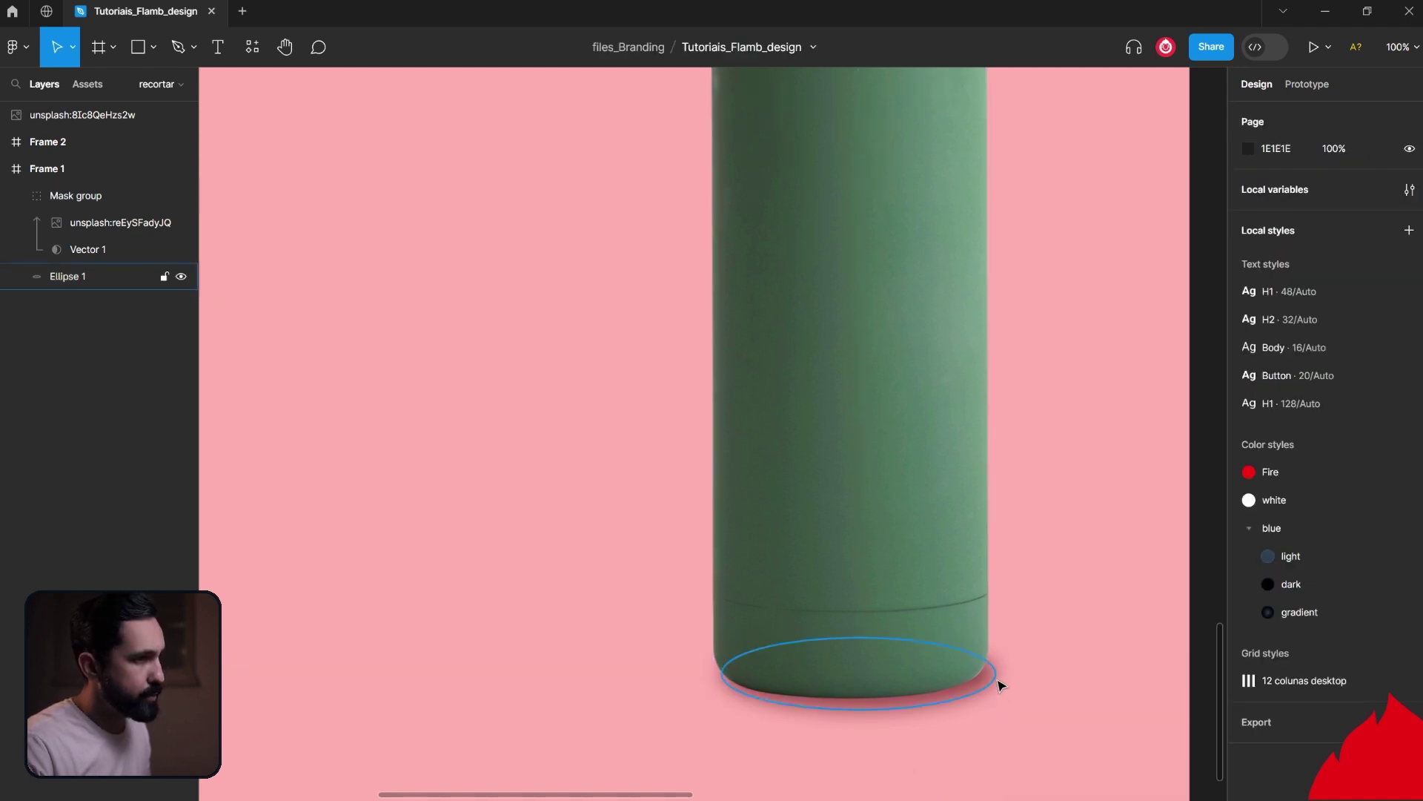
pyautogui.click(995, 678)
pyautogui.click(996, 677)
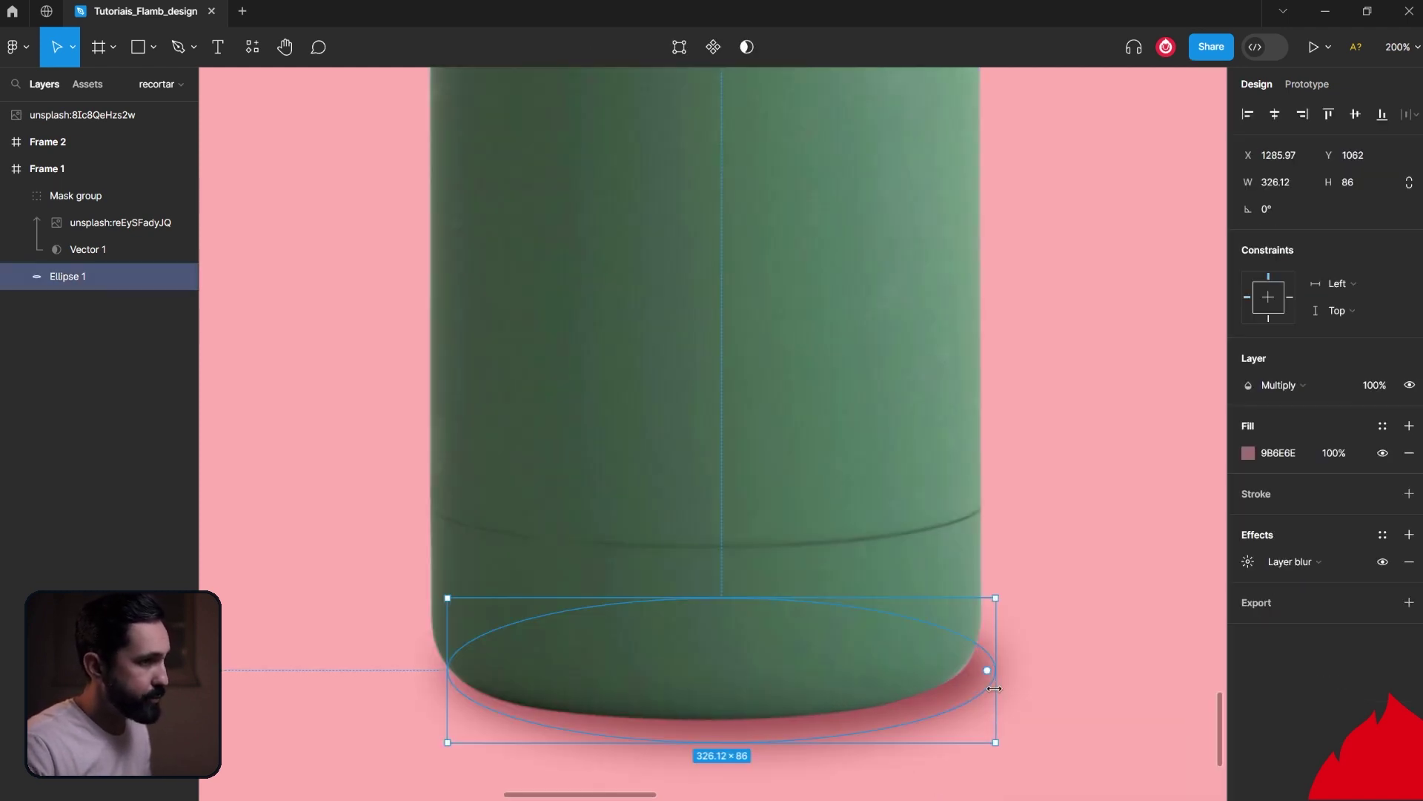
pyautogui.moveTo(994, 688); pyautogui.dragTo(980, 689)
pyautogui.moveTo(857, 744); pyautogui.dragTo(857, 728)
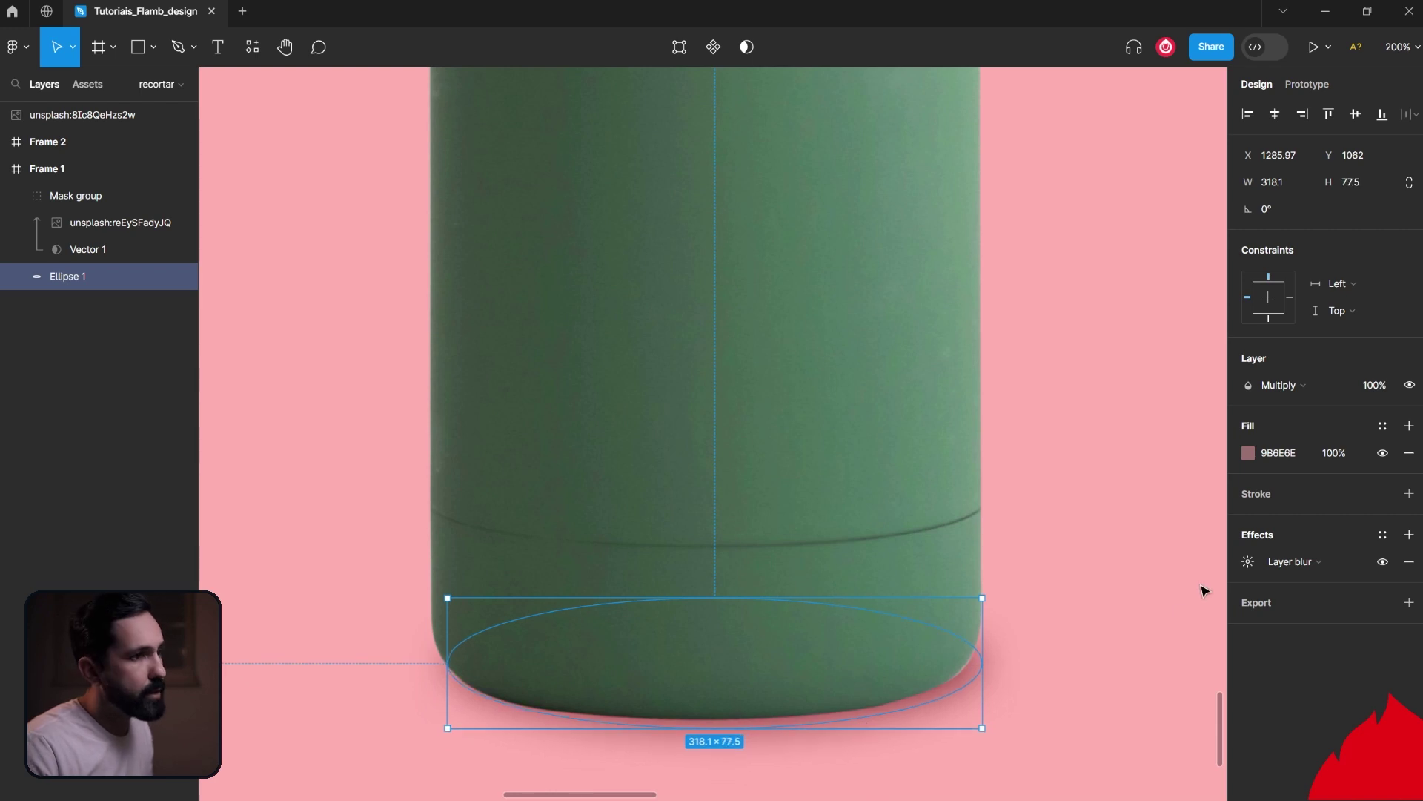
# Step: Set the shadow's layer blur to 10
pyautogui.click(1248, 562)
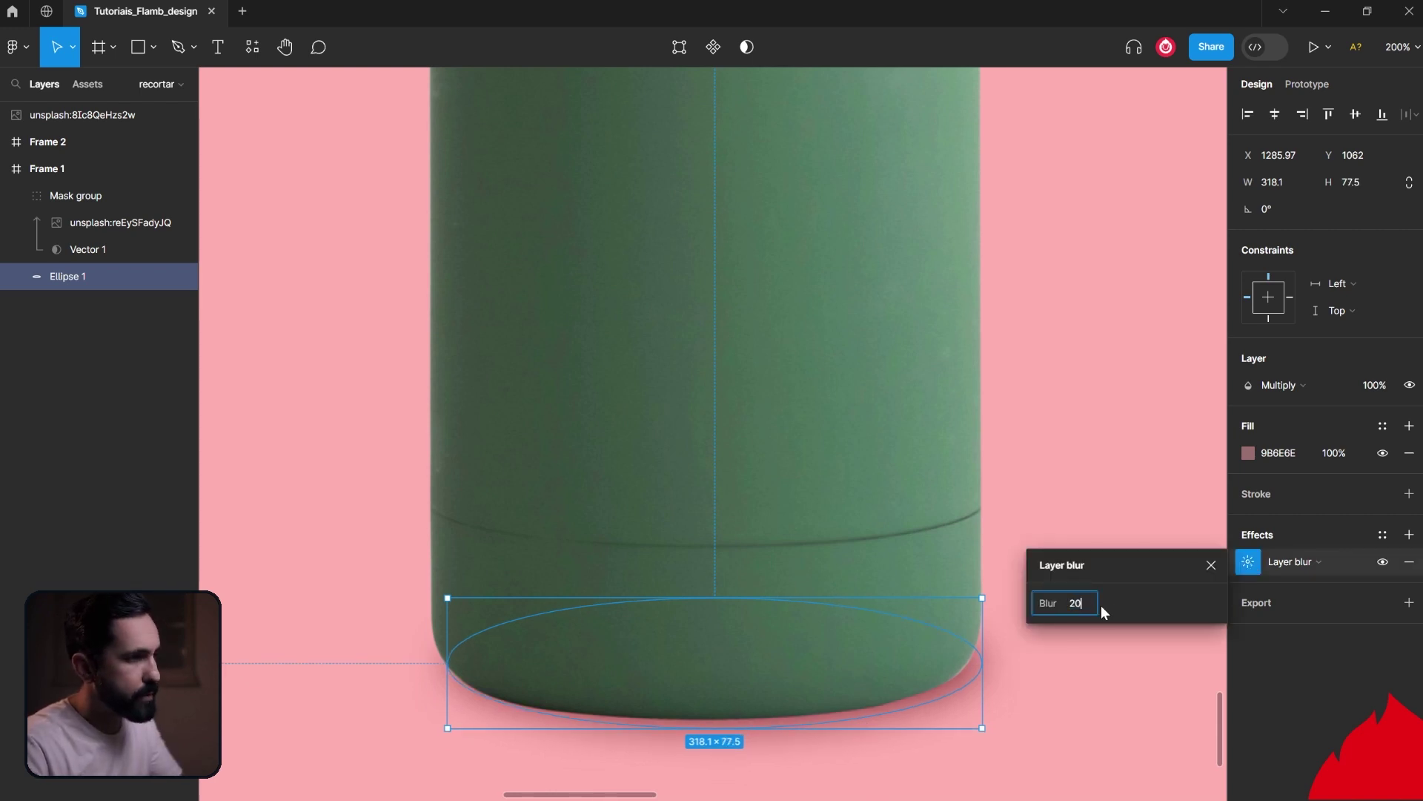
pyautogui.press('Return')
pyautogui.click(1079, 601)
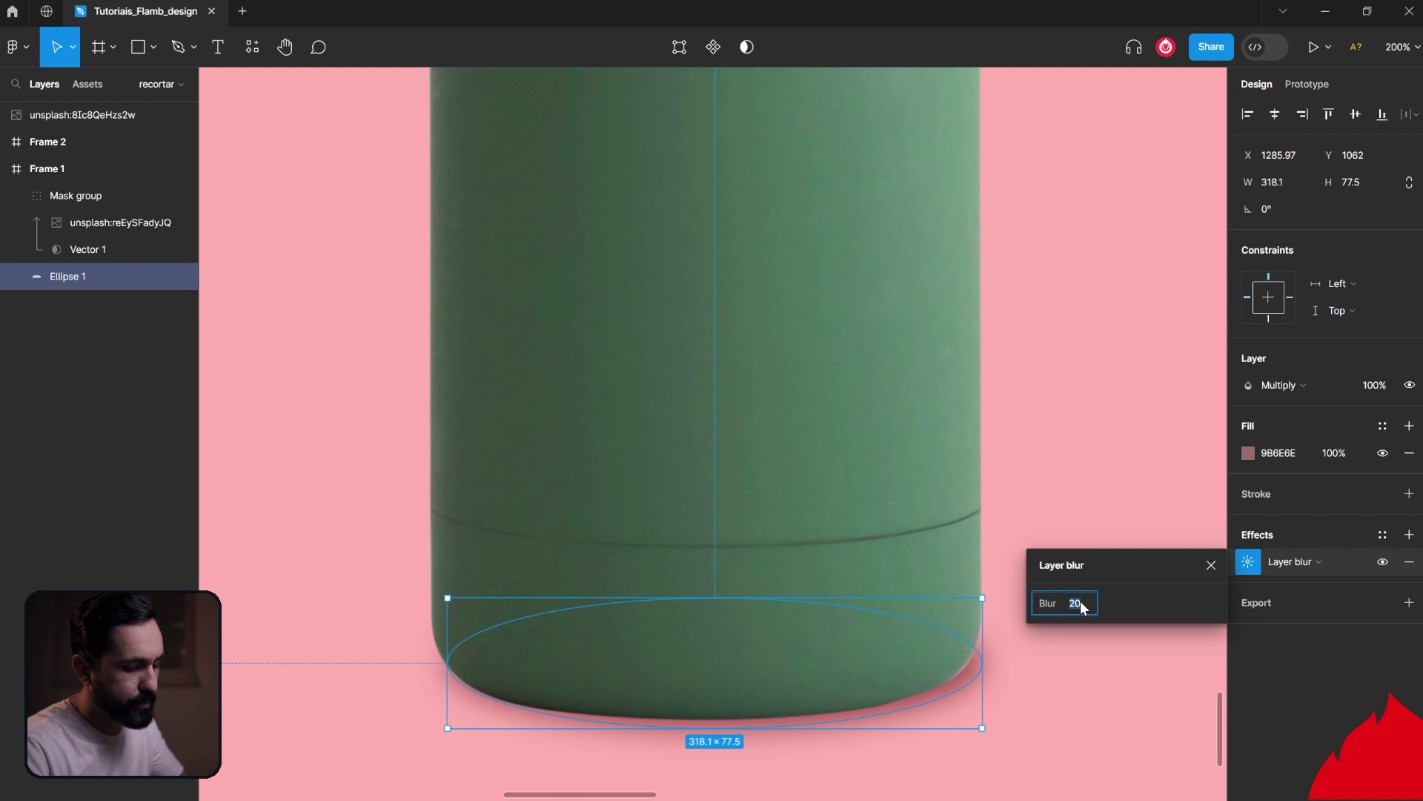
pyautogui.write('10')
pyautogui.press('Return')
pyautogui.click(1013, 782)
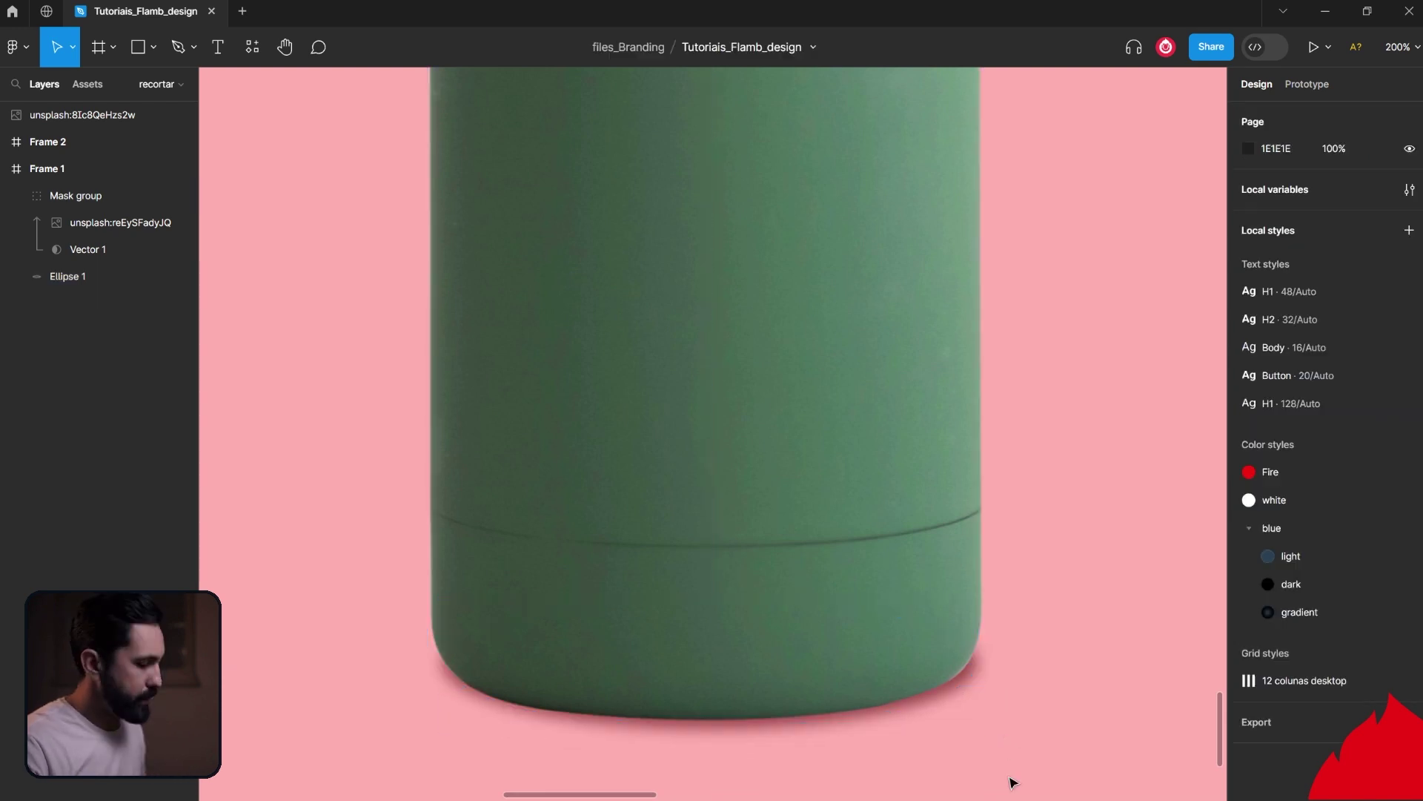
# Step: Zoom out, reselect the shadow ellipse under the bottle, and duplicate it
pyautogui.hotkey('ctrl', '-')
pyautogui.hotkey('ctrl', '-')
pyautogui.hotkey('ctrl', '-')
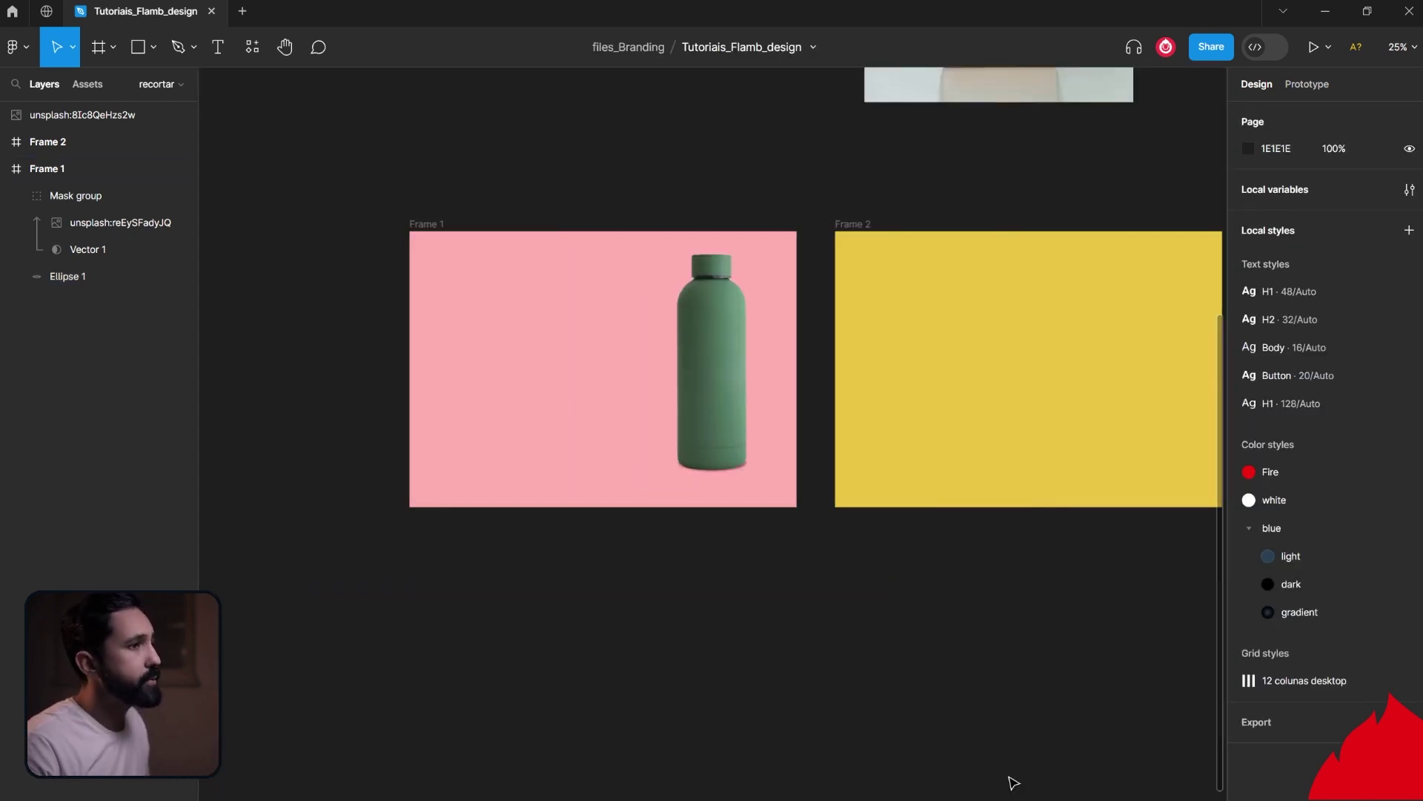
pyautogui.scroll(1, 806, 525)
pyautogui.click(730, 510)
pyautogui.scroll(3, 764, 512)
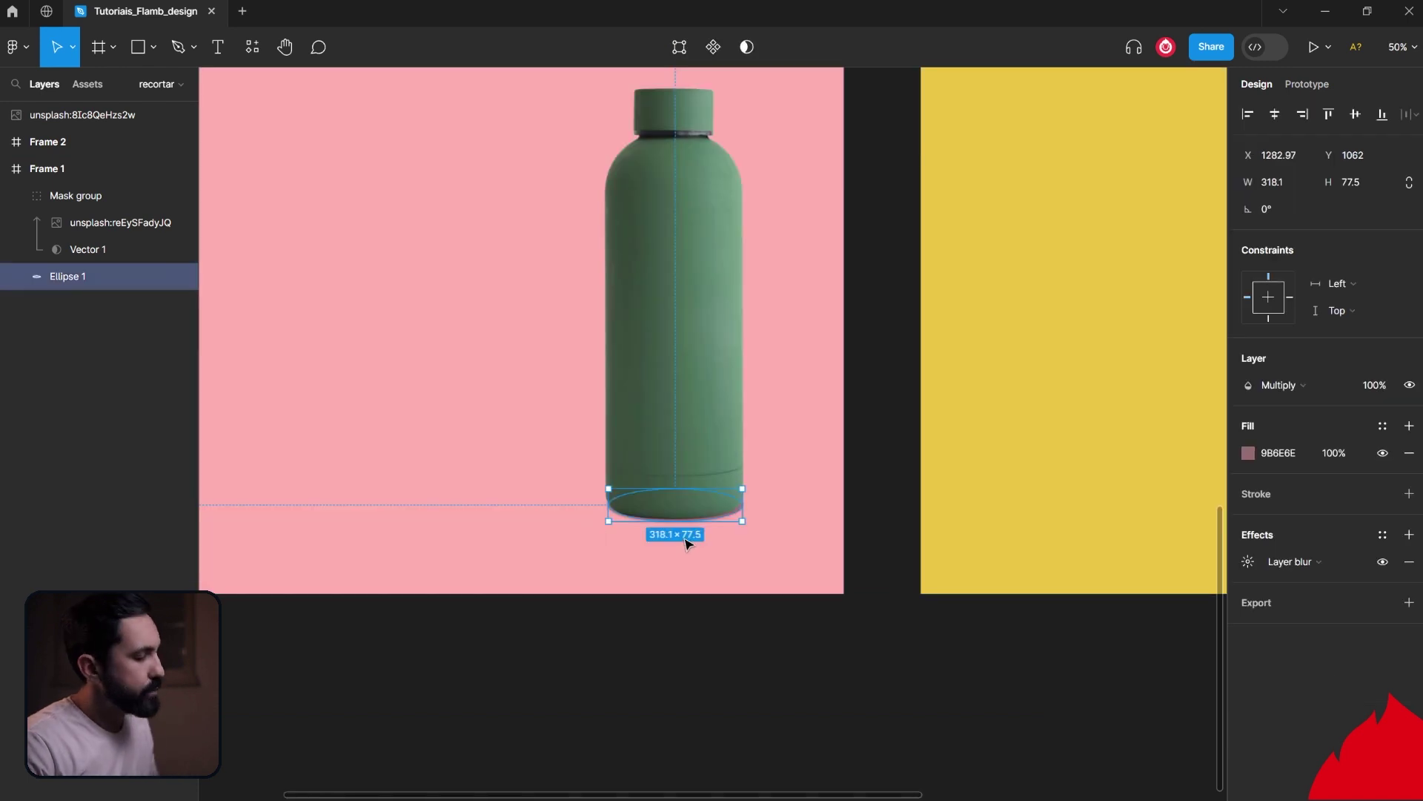
pyautogui.scroll(3, 699, 449)
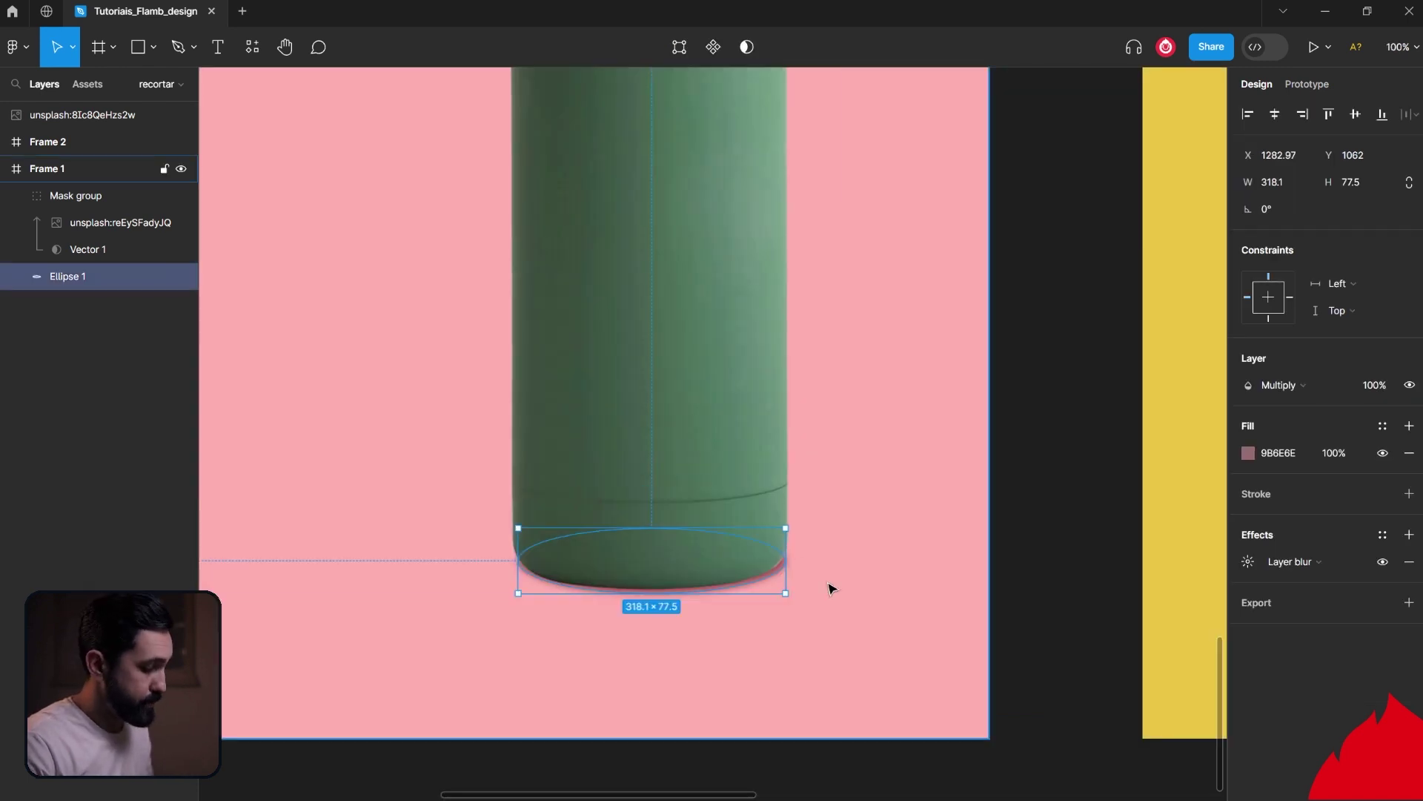
pyautogui.hotkey('ctrl', 'd')
# Step: Widen the copied ellipse rightward, give it blur 30 and 30% fill opacity, and send it behind
pyautogui.moveTo(785, 585); pyautogui.dragTo(926, 586)
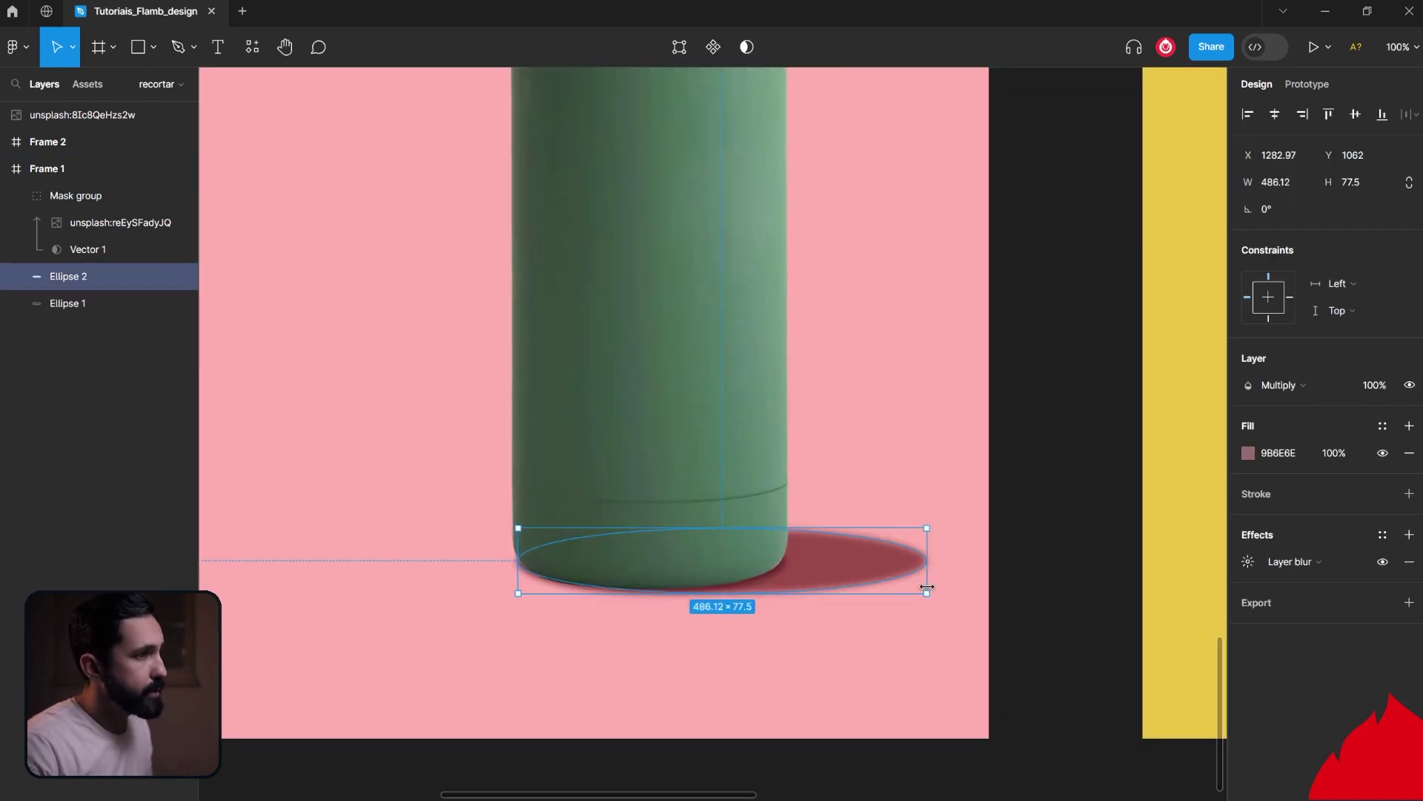
pyautogui.click(1248, 561)
pyautogui.click(1100, 603)
pyautogui.write('30')
pyautogui.press('Return')
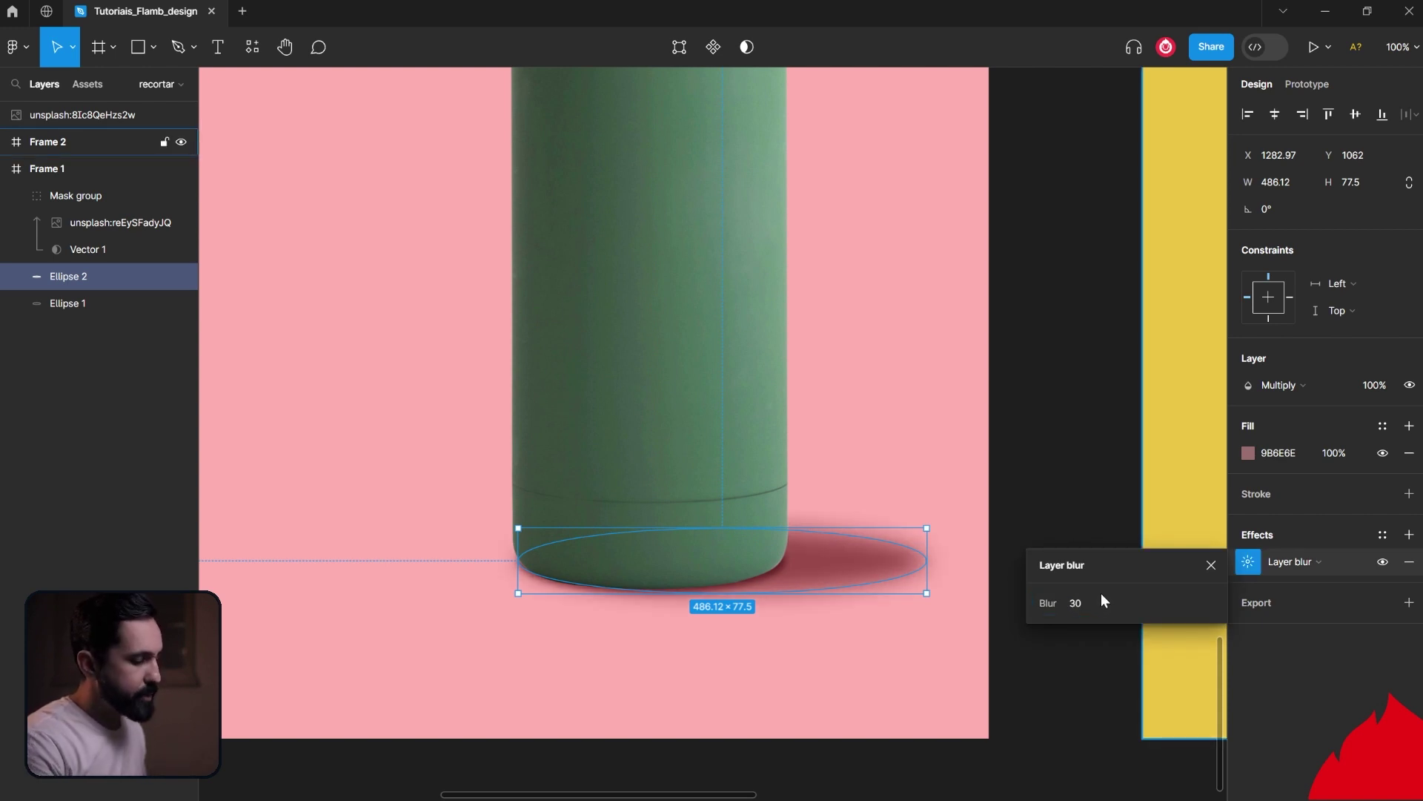
pyautogui.hotkey('ctrl', '[')
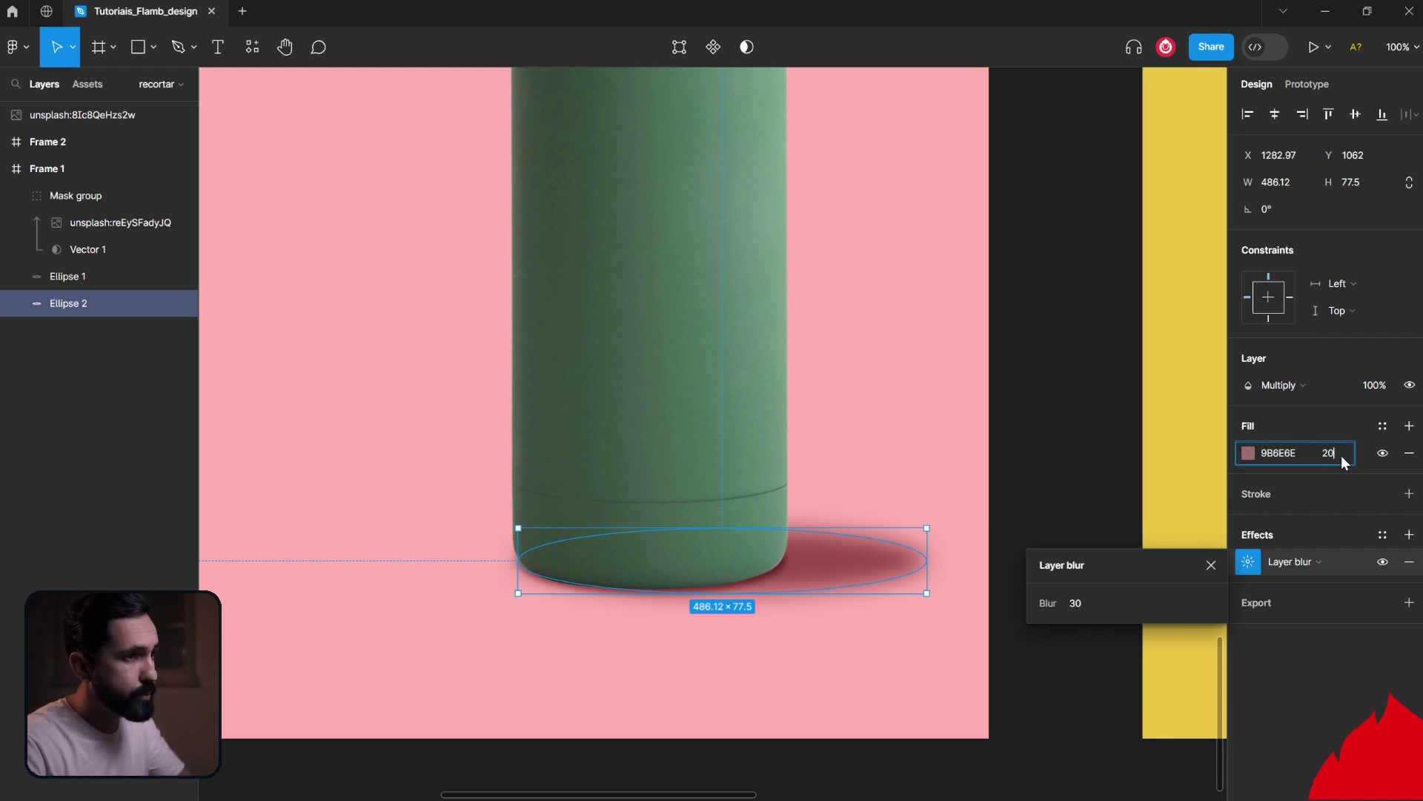
pyautogui.press('Return')
pyautogui.write('3')
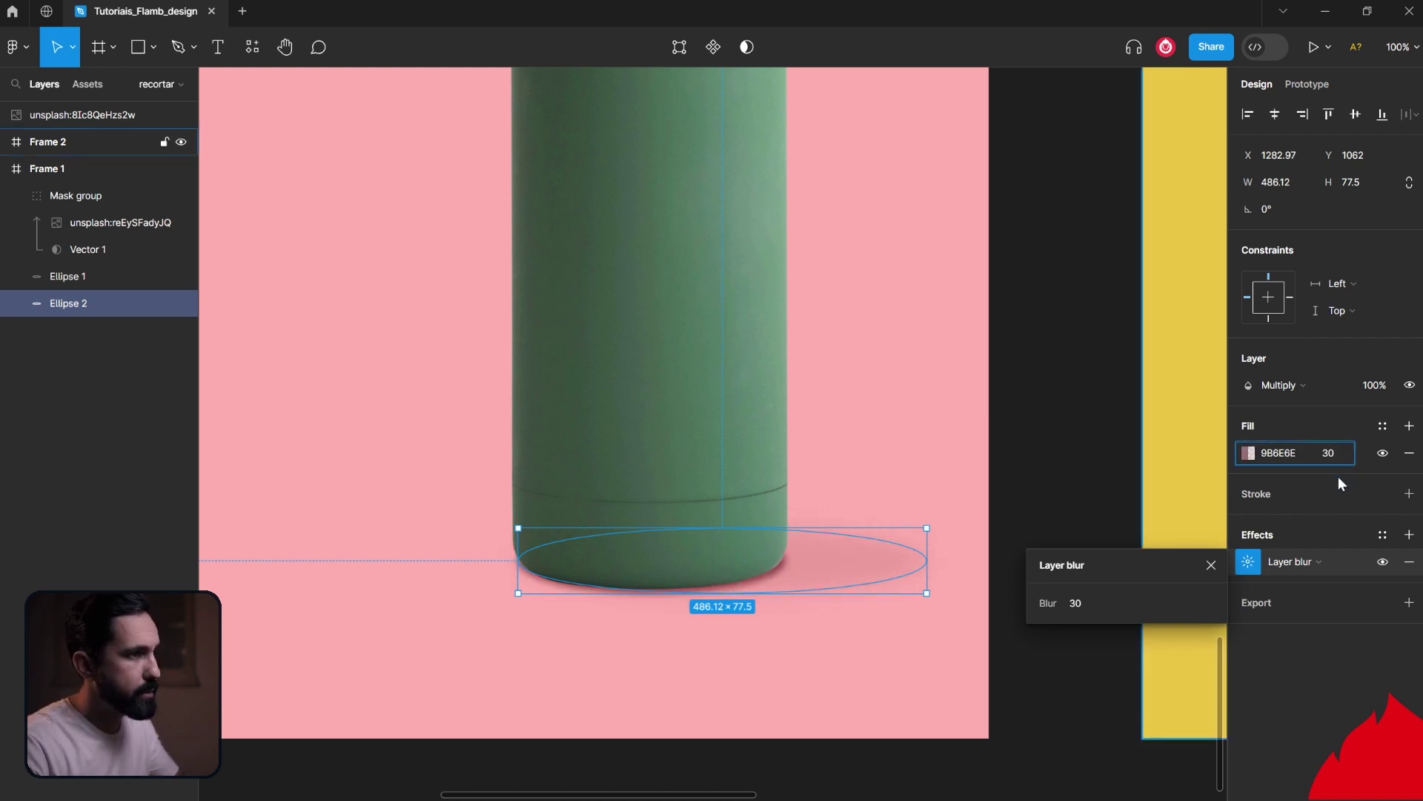
pyautogui.click(1093, 638)
pyautogui.scroll(2, 1093, 638)
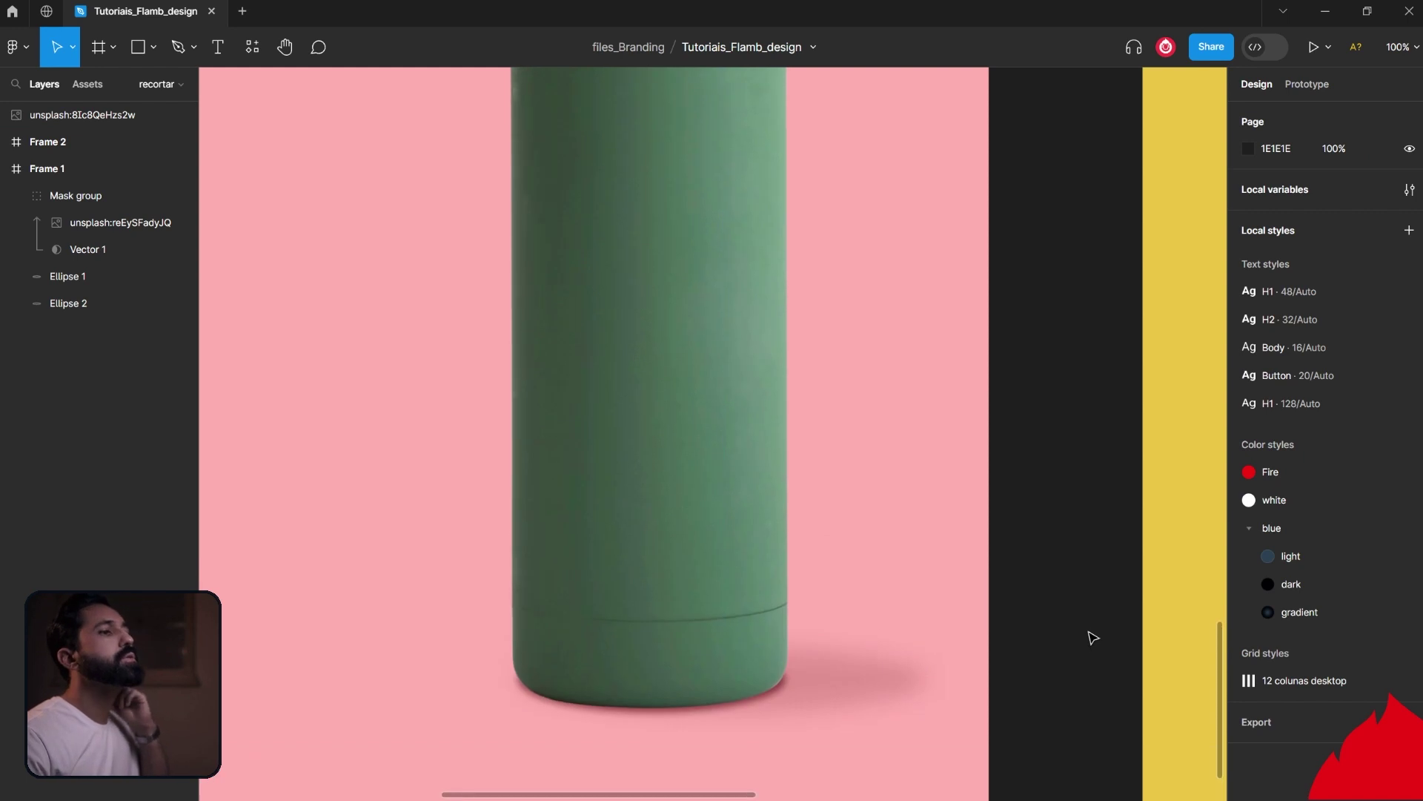
# Step: Zoom out to see both frames
pyautogui.hotkey('ctrl', '-')
pyautogui.hotkey('ctrl', '-')
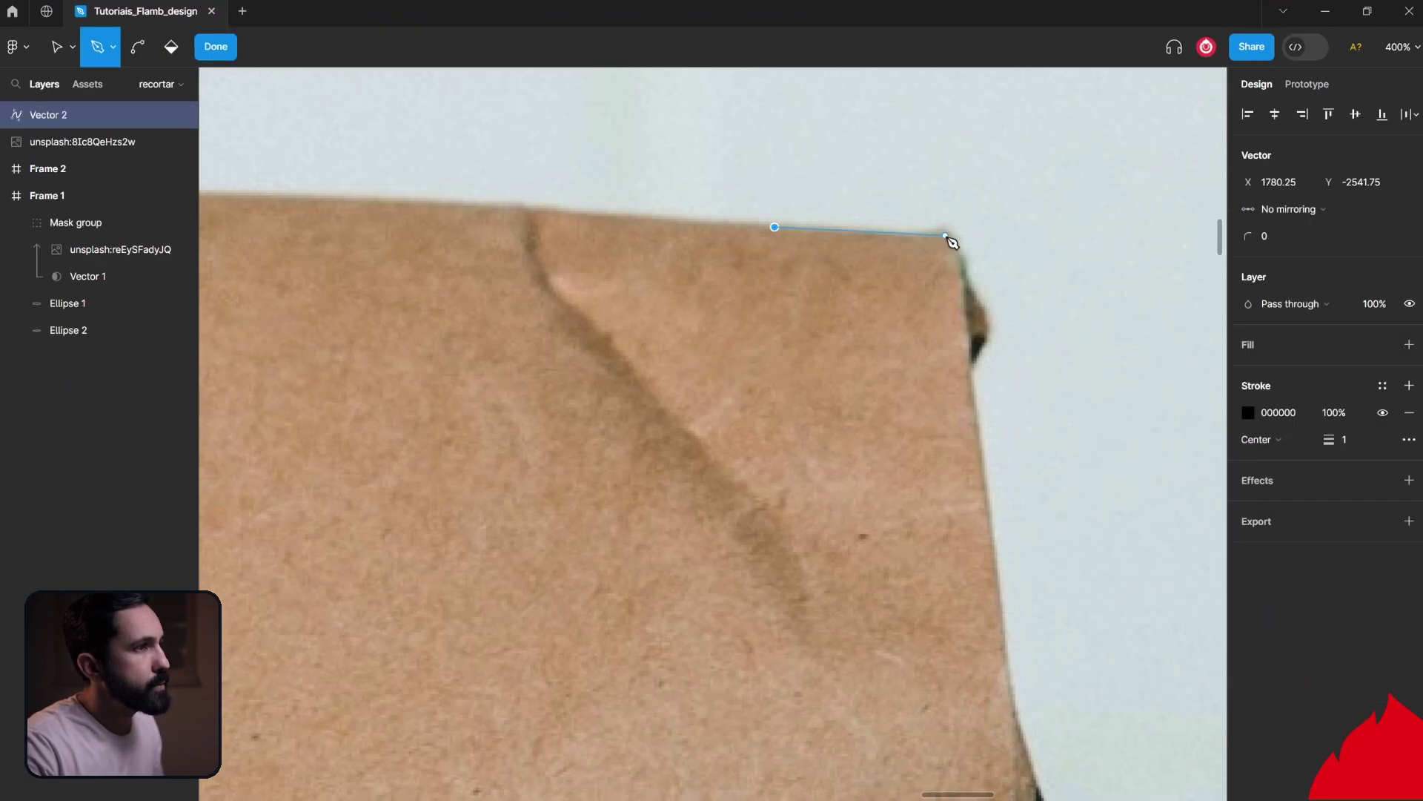
# Step: Place Pen anchors along the coffee bag's top edge, correcting misplaced points
pyautogui.click(947, 234)
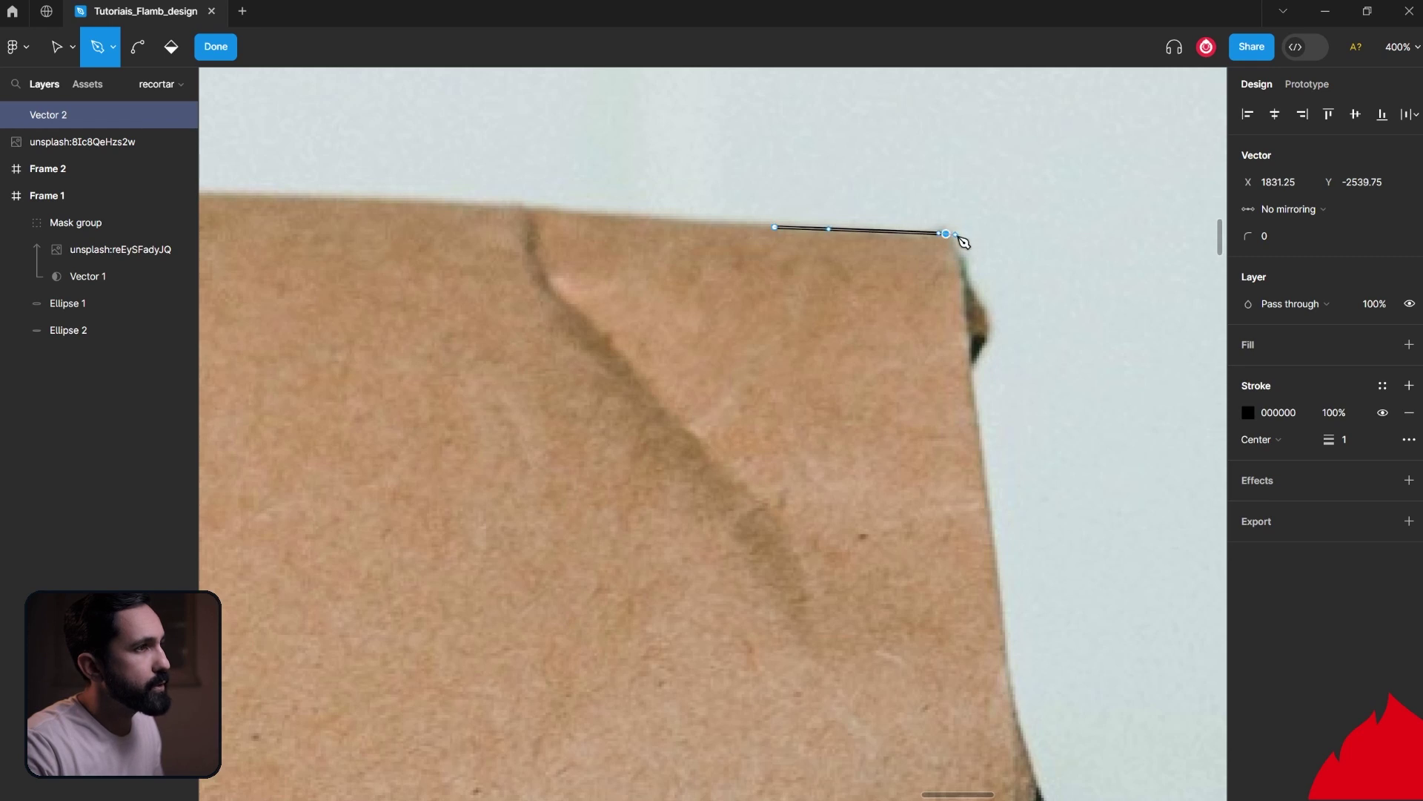
pyautogui.hotkey('ctrl', 'z')
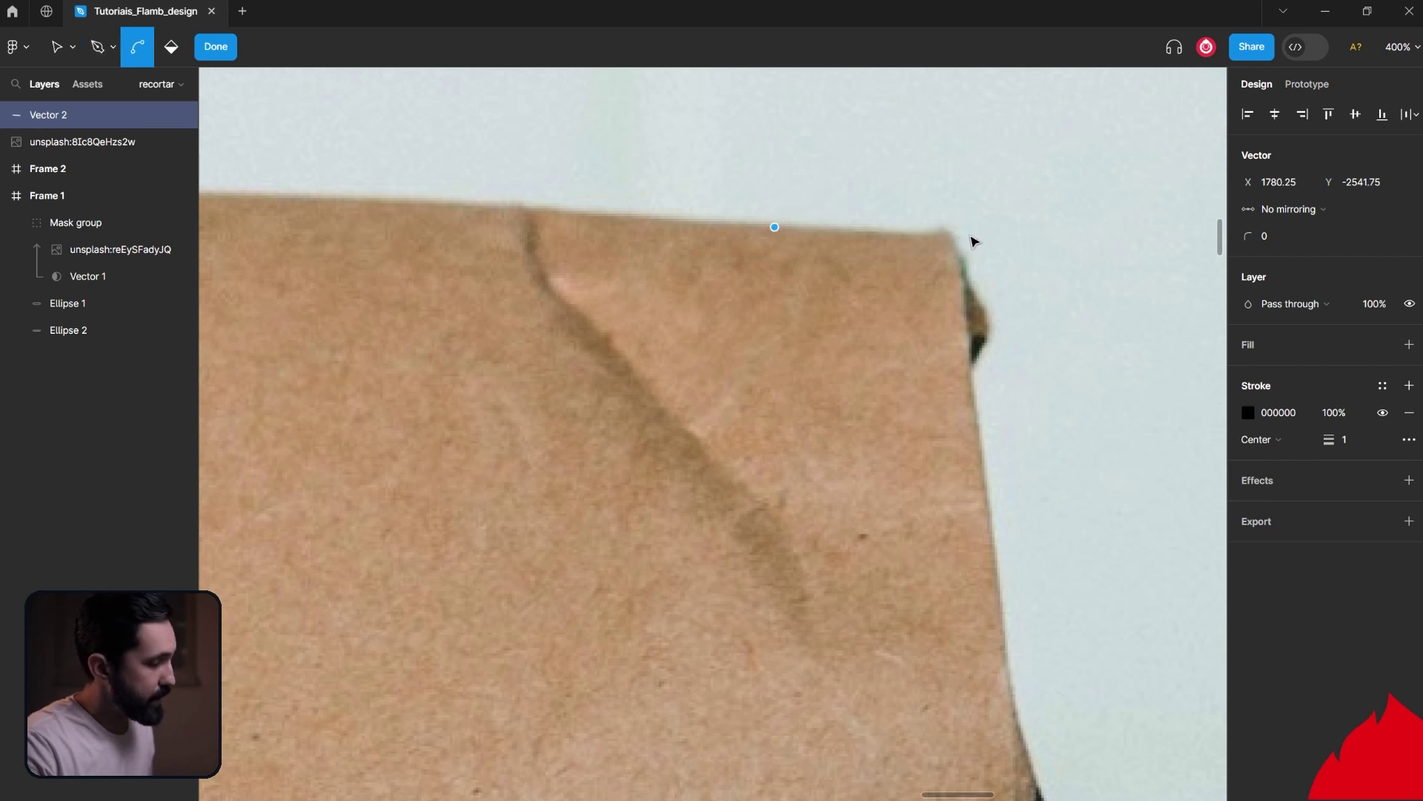
pyautogui.click(947, 235)
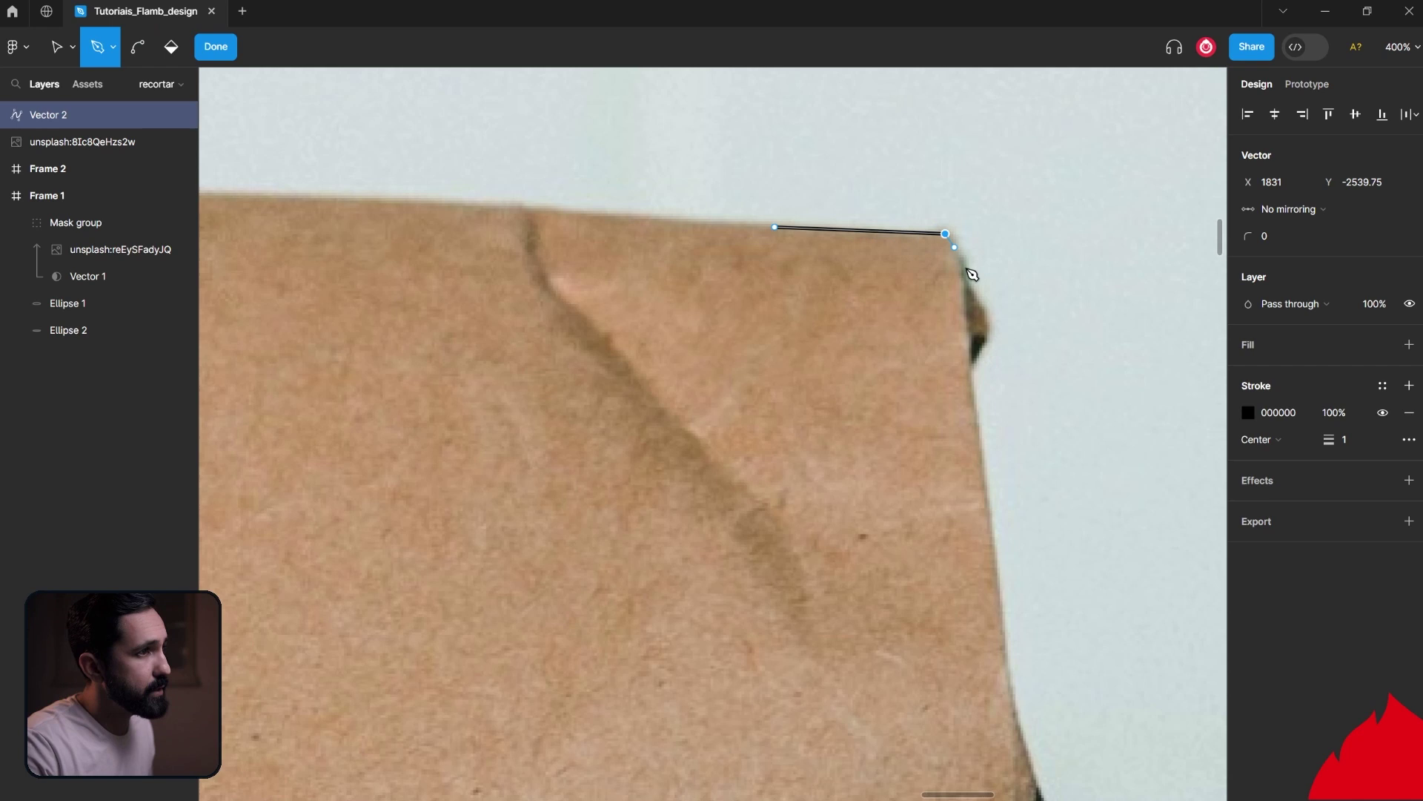
pyautogui.click(1001, 659)
pyautogui.scroll(-4, 1007, 658)
pyautogui.click(1042, 529)
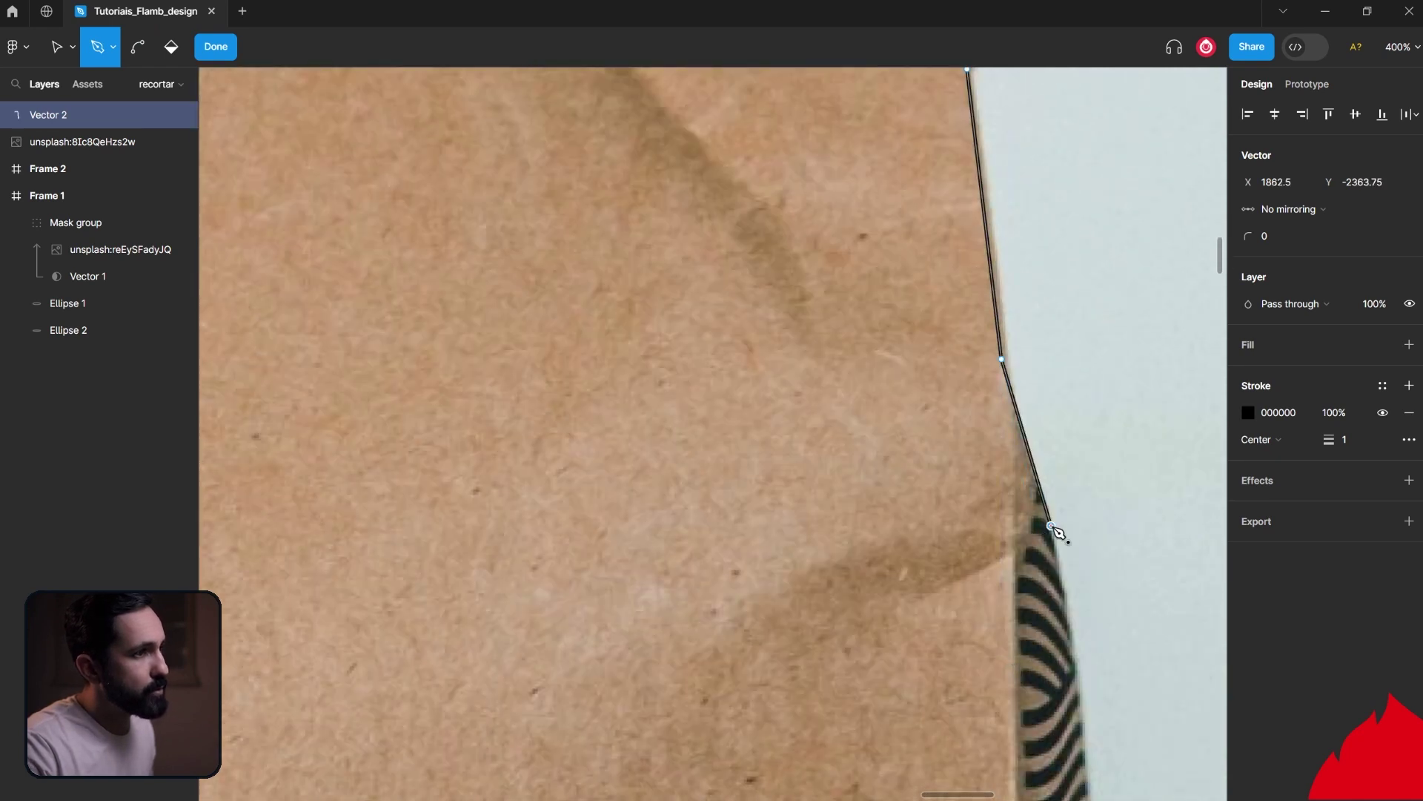
pyautogui.scroll(1, 1055, 532)
pyautogui.scroll(3, 1055, 530)
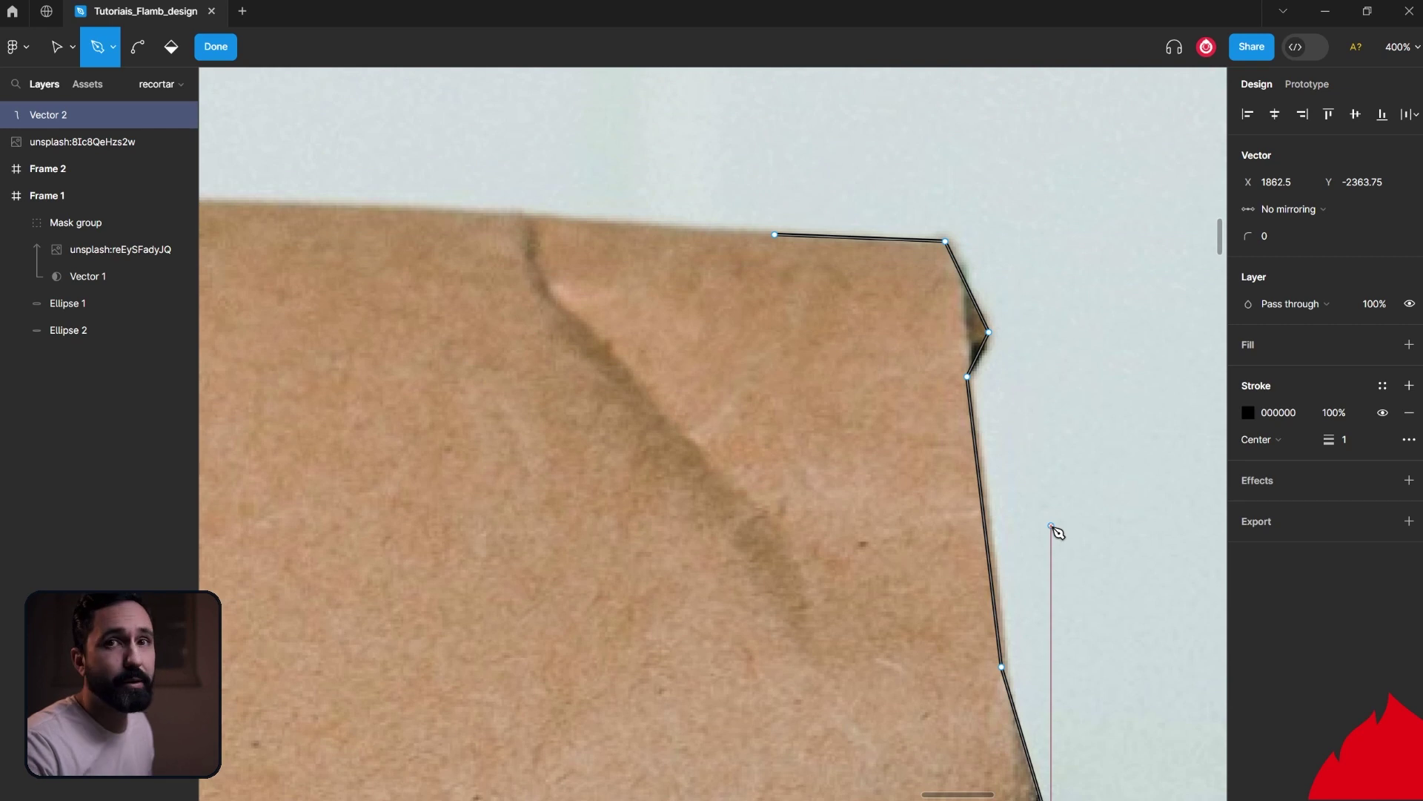
pyautogui.hotkey('ctrl', 'z')
pyautogui.hotkey('ctrl', 'z')
pyautogui.hotkey('ctrl', 'z')
pyautogui.press('p')
pyautogui.moveTo(922, 243); pyautogui.dragTo(1035, 227)
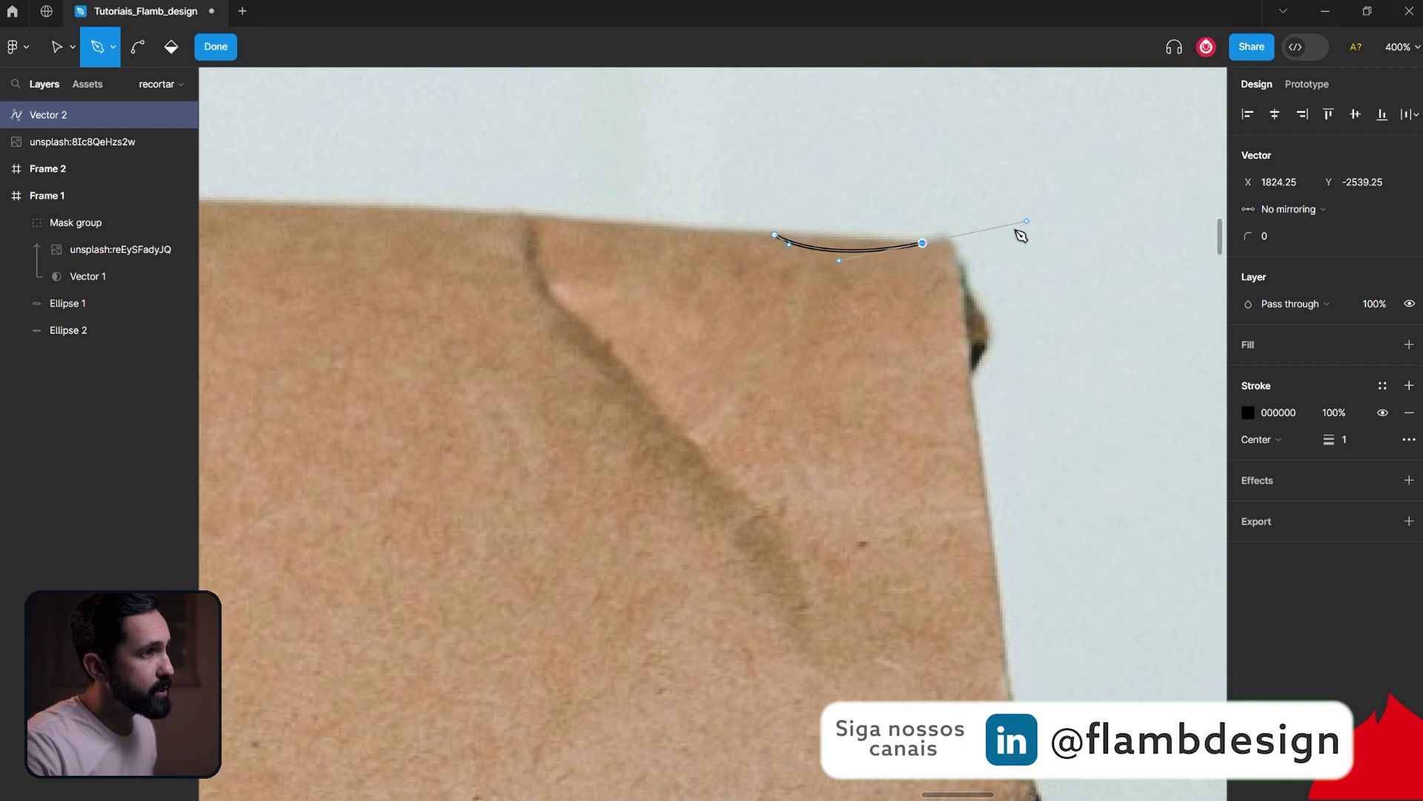
pyautogui.moveTo(1036, 227); pyautogui.dragTo(959, 248)
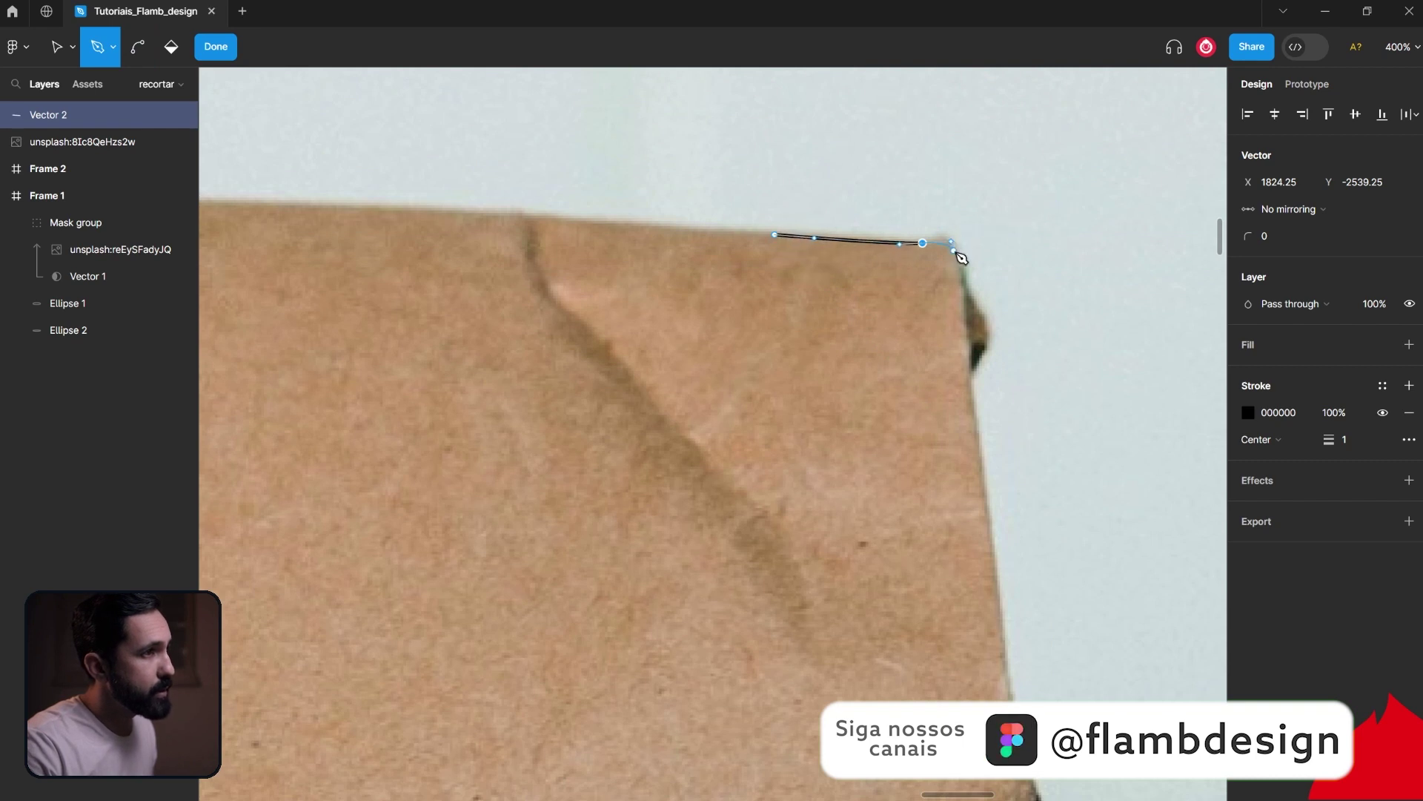
# Step: Trace curved anchors from the bag's top-right corner down its patterned right edge
pyautogui.click(955, 253)
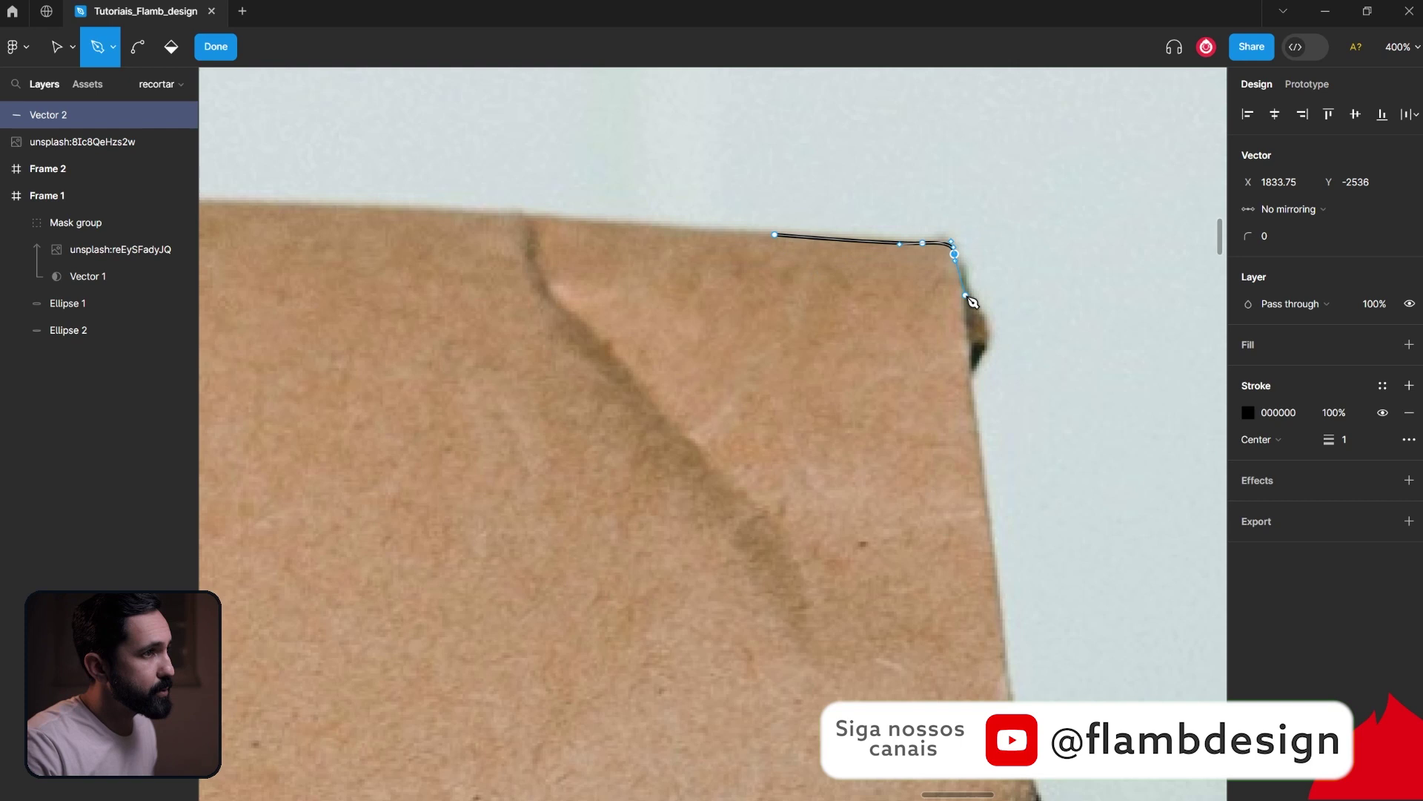
pyautogui.moveTo(985, 330); pyautogui.dragTo(980, 345)
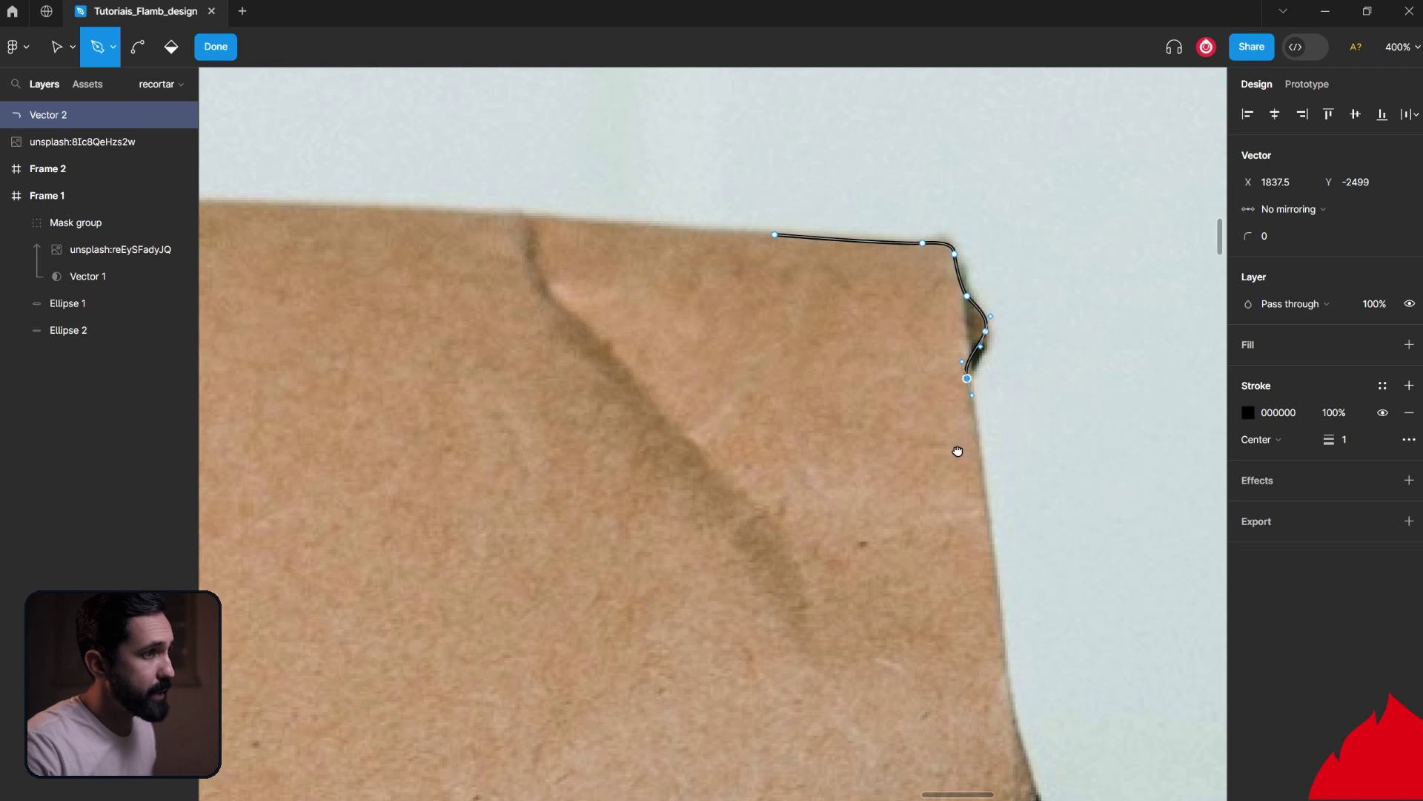
pyautogui.moveTo(958, 450); pyautogui.dragTo(852, 213)
pyautogui.click(887, 337)
pyautogui.moveTo(891, 387); pyautogui.dragTo(889, 398)
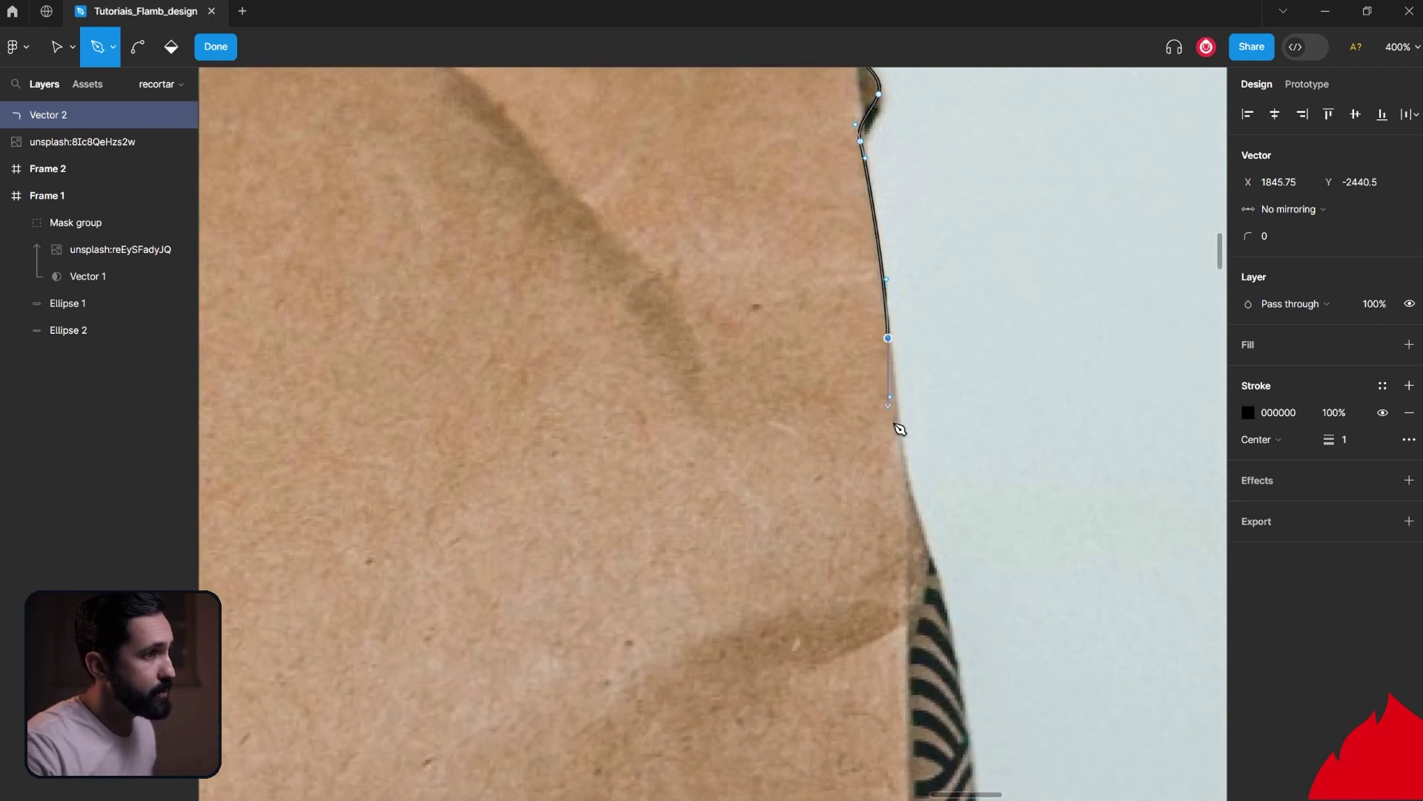
pyautogui.moveTo(917, 523); pyautogui.dragTo(947, 591)
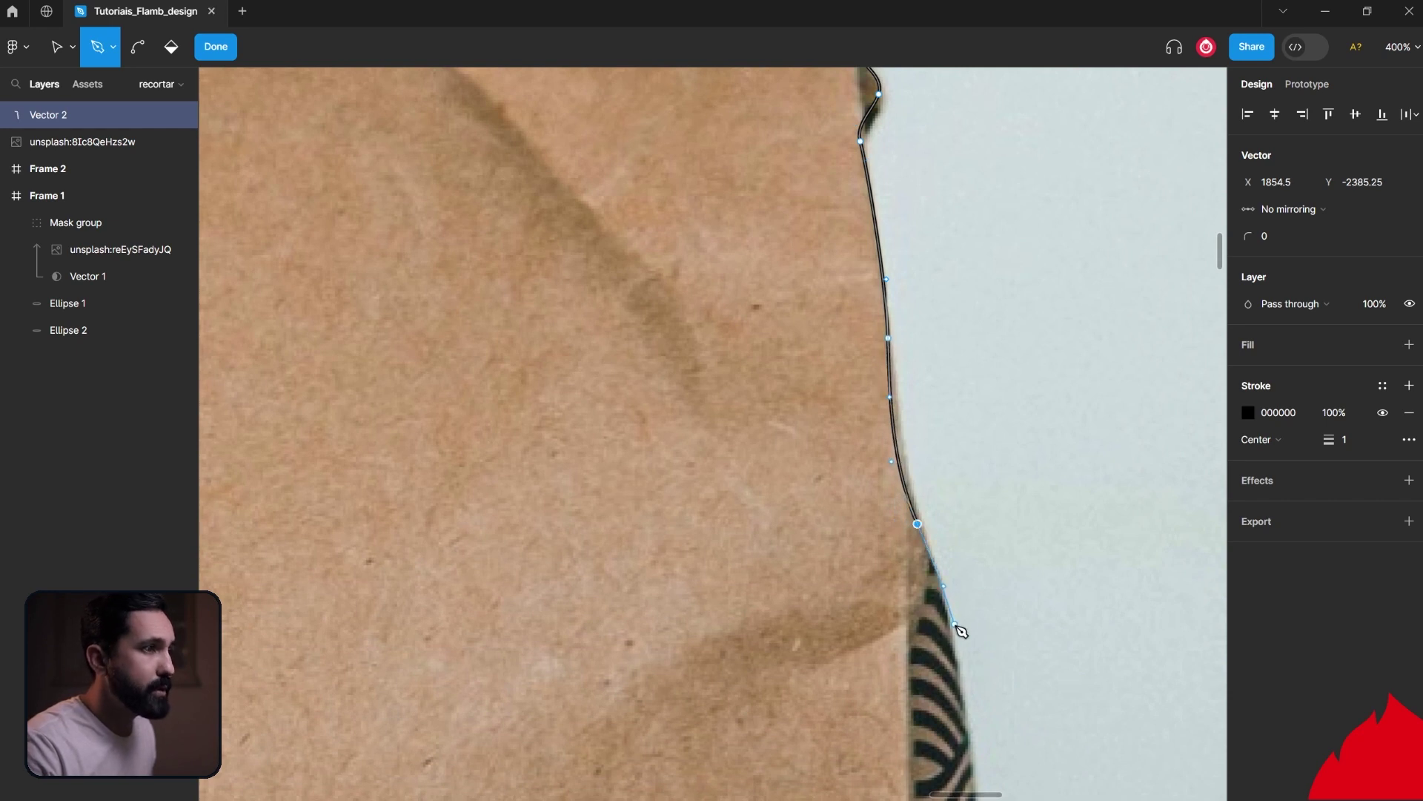
pyautogui.moveTo(960, 638); pyautogui.dragTo(925, 331)
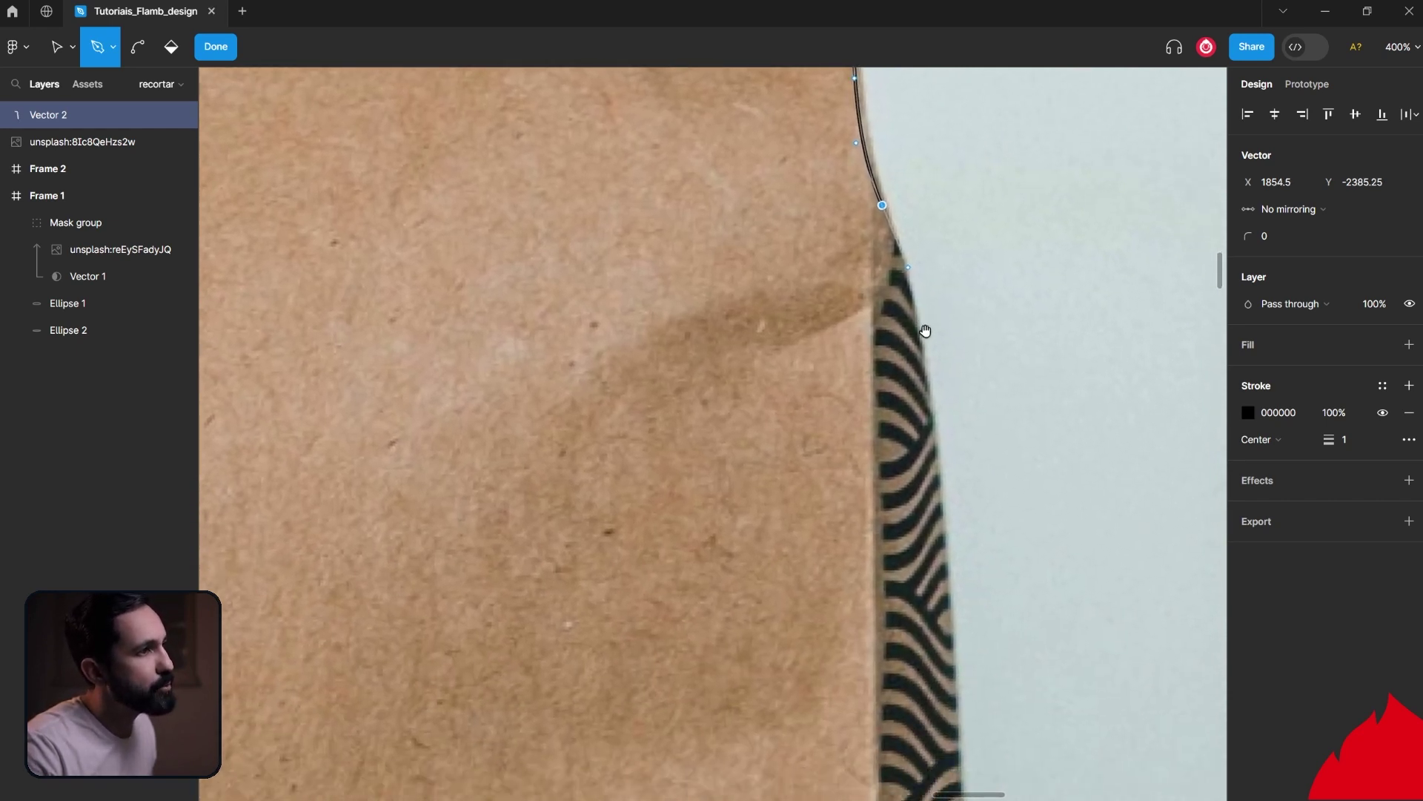
pyautogui.moveTo(934, 443); pyautogui.dragTo(948, 539)
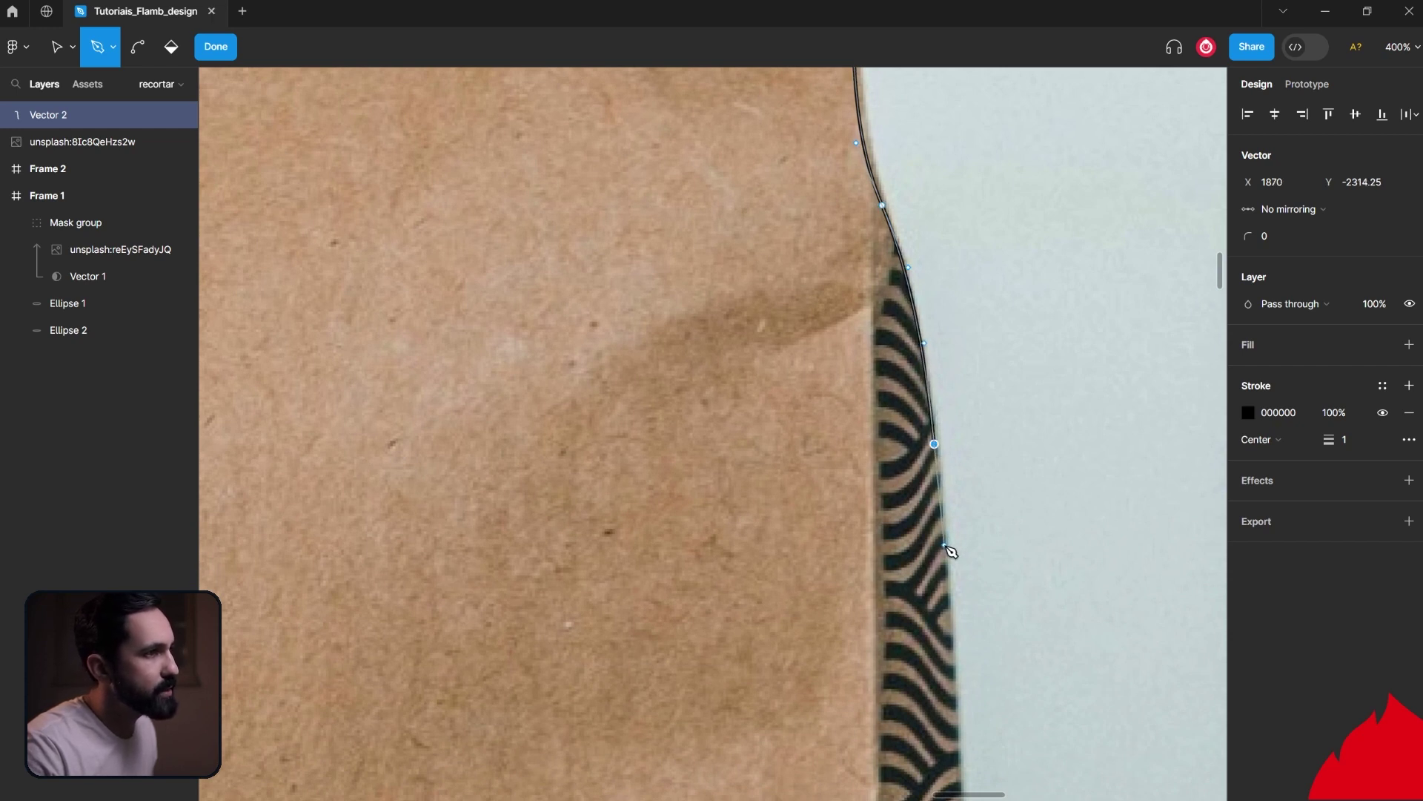
pyautogui.moveTo(942, 581); pyautogui.dragTo(941, 334)
pyautogui.moveTo(942, 410); pyautogui.dragTo(942, 459)
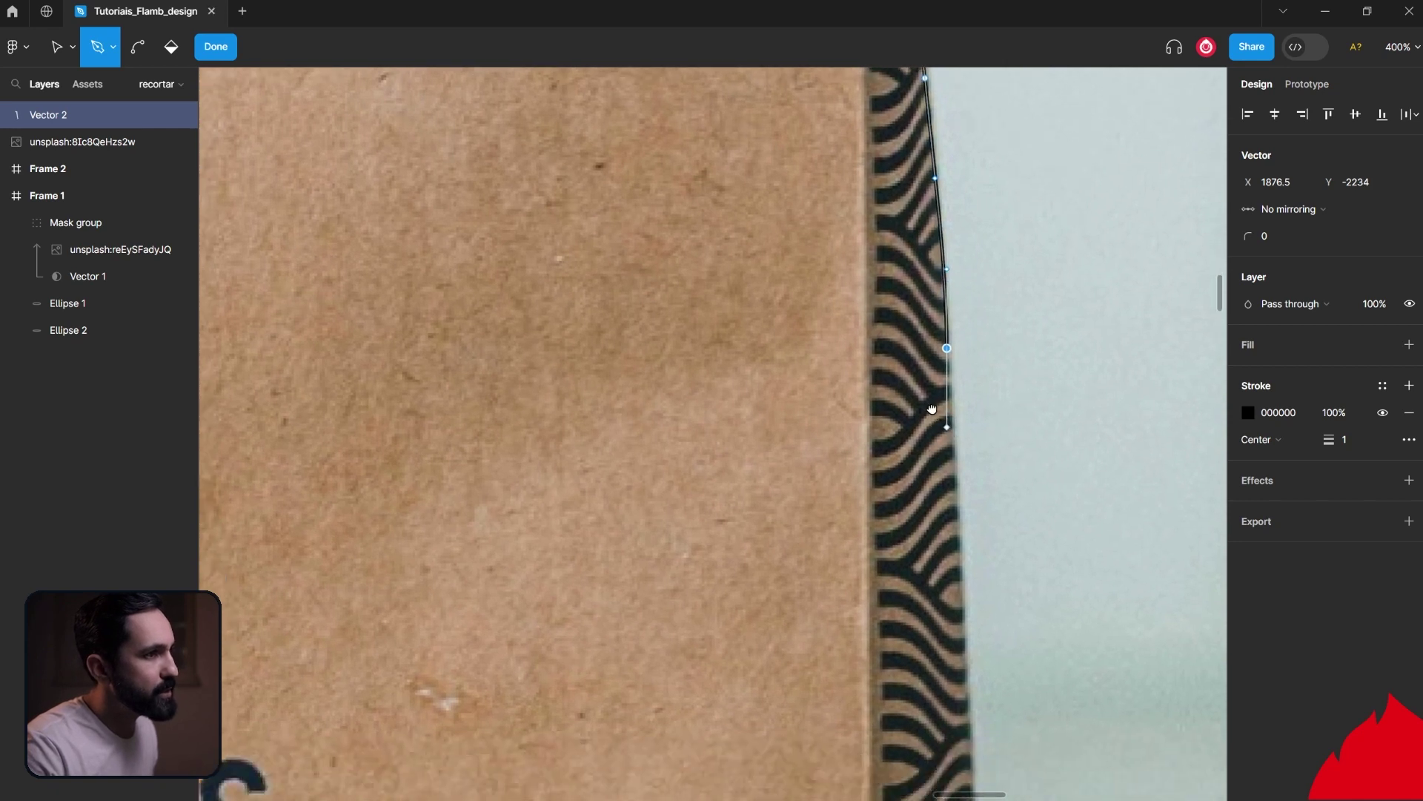
pyautogui.scroll(-5, 934, 412)
pyautogui.moveTo(941, 413)
pyautogui.mouseDown()
pyautogui.moveTo(939, 464)
pyautogui.moveTo(967, 197)
pyautogui.mouseUp()
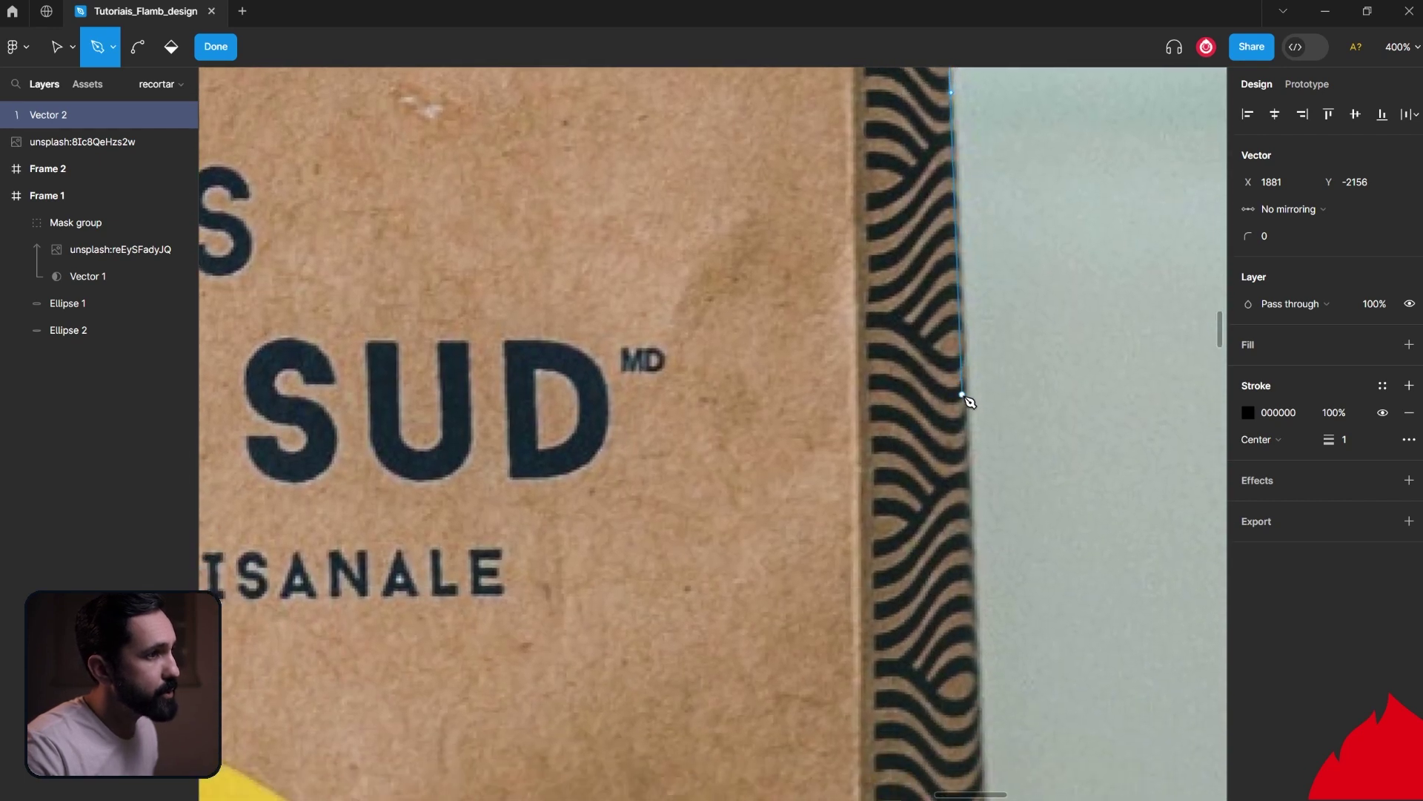
# Step: Continue the outline past the yellow label to the bag's bottom-left corner
pyautogui.scroll(-4, 968, 430)
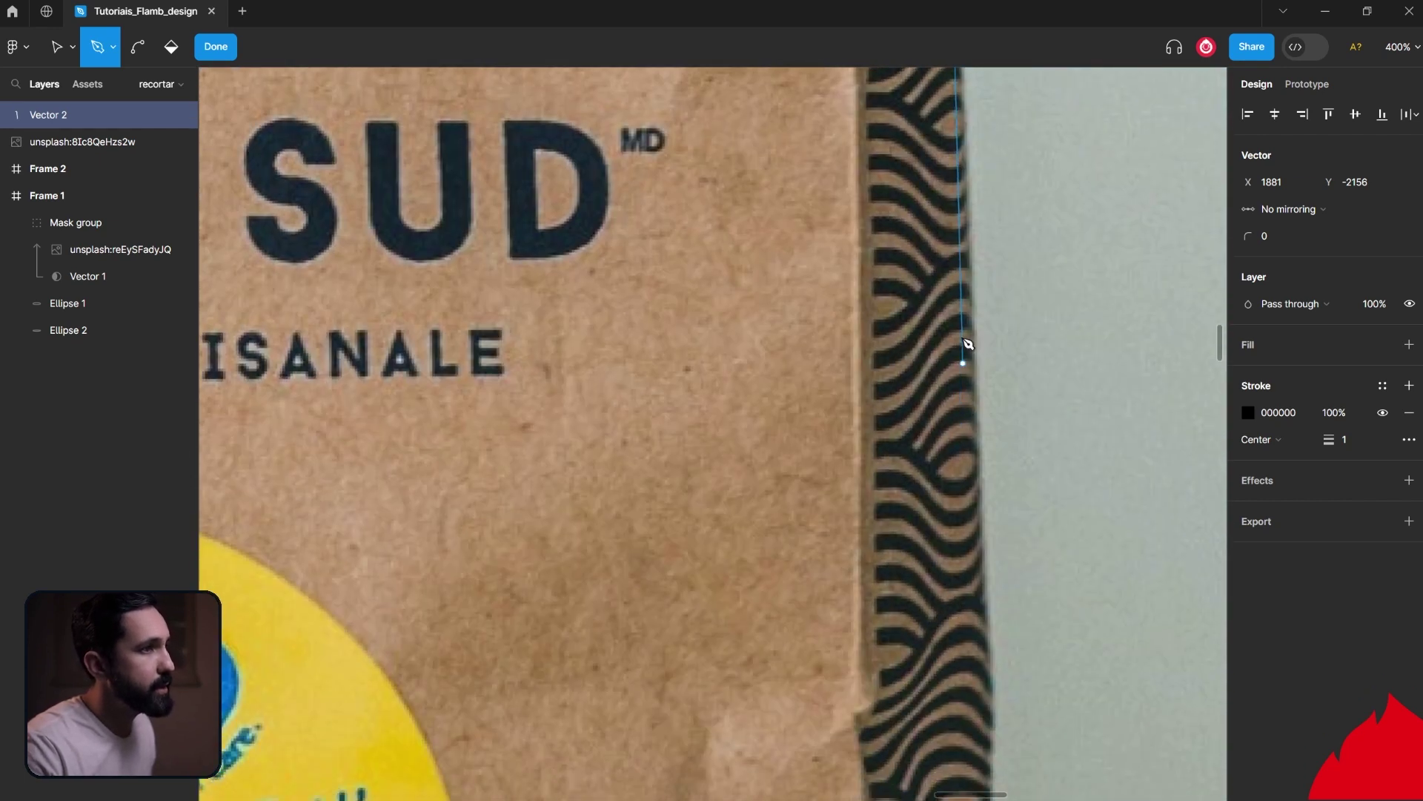
pyautogui.scroll(2, 967, 365)
pyautogui.scroll(-10, 972, 365)
pyautogui.moveTo(981, 456); pyautogui.dragTo(986, 581)
pyautogui.scroll(-5, 964, 519)
pyautogui.scroll(-3, 815, 496)
pyautogui.hscroll(-10, 519, 593)
pyautogui.click(600, 657)
# Step: Add curved outline points back up the bag's remaining edge to close the shape
pyautogui.scroll(5, 667, 600)
pyautogui.scroll(5, 797, 519)
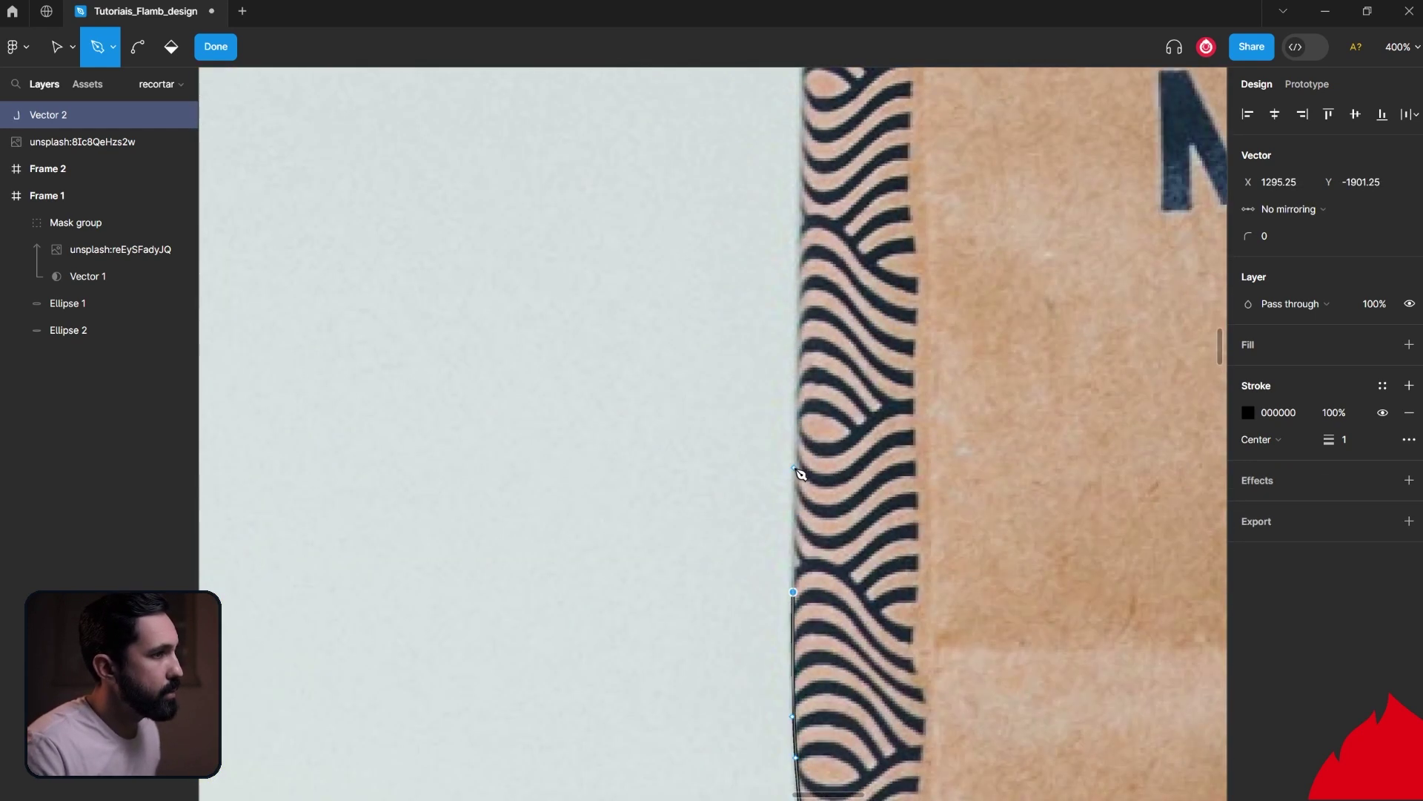
pyautogui.scroll(5, 830, 582)
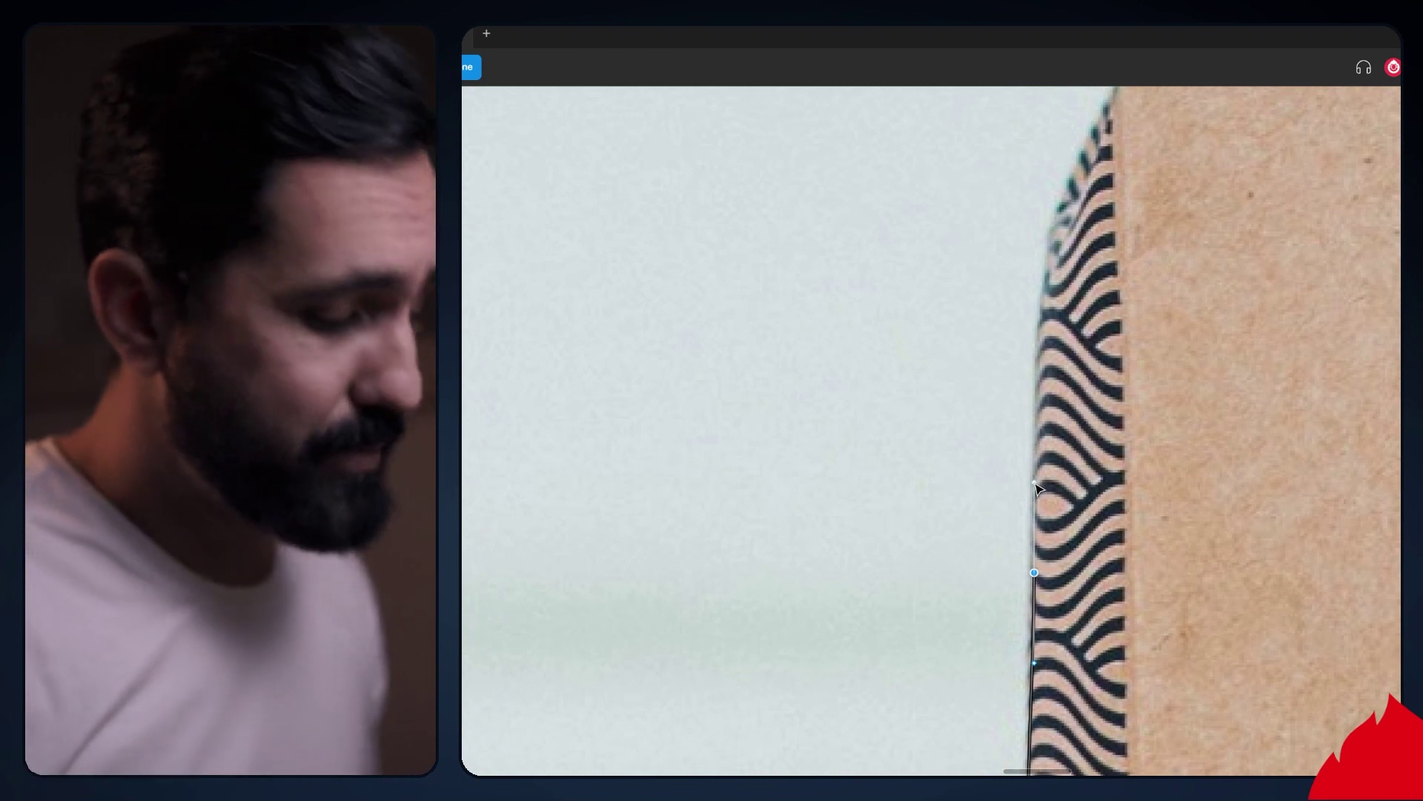
pyautogui.scroll(1, 1038, 487)
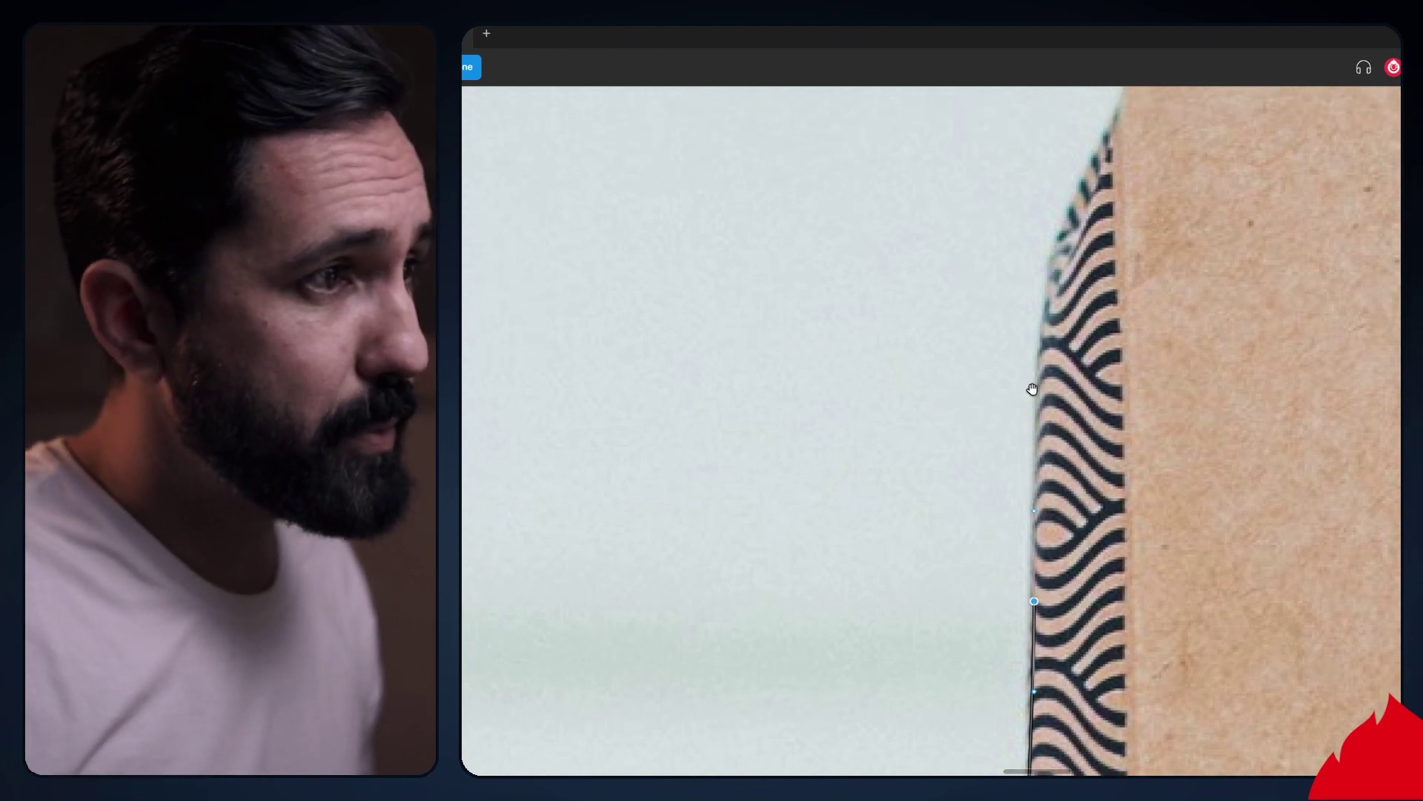
pyautogui.hscroll(5, 1016, 375)
pyautogui.moveTo(894, 285); pyautogui.dragTo(1034, 447)
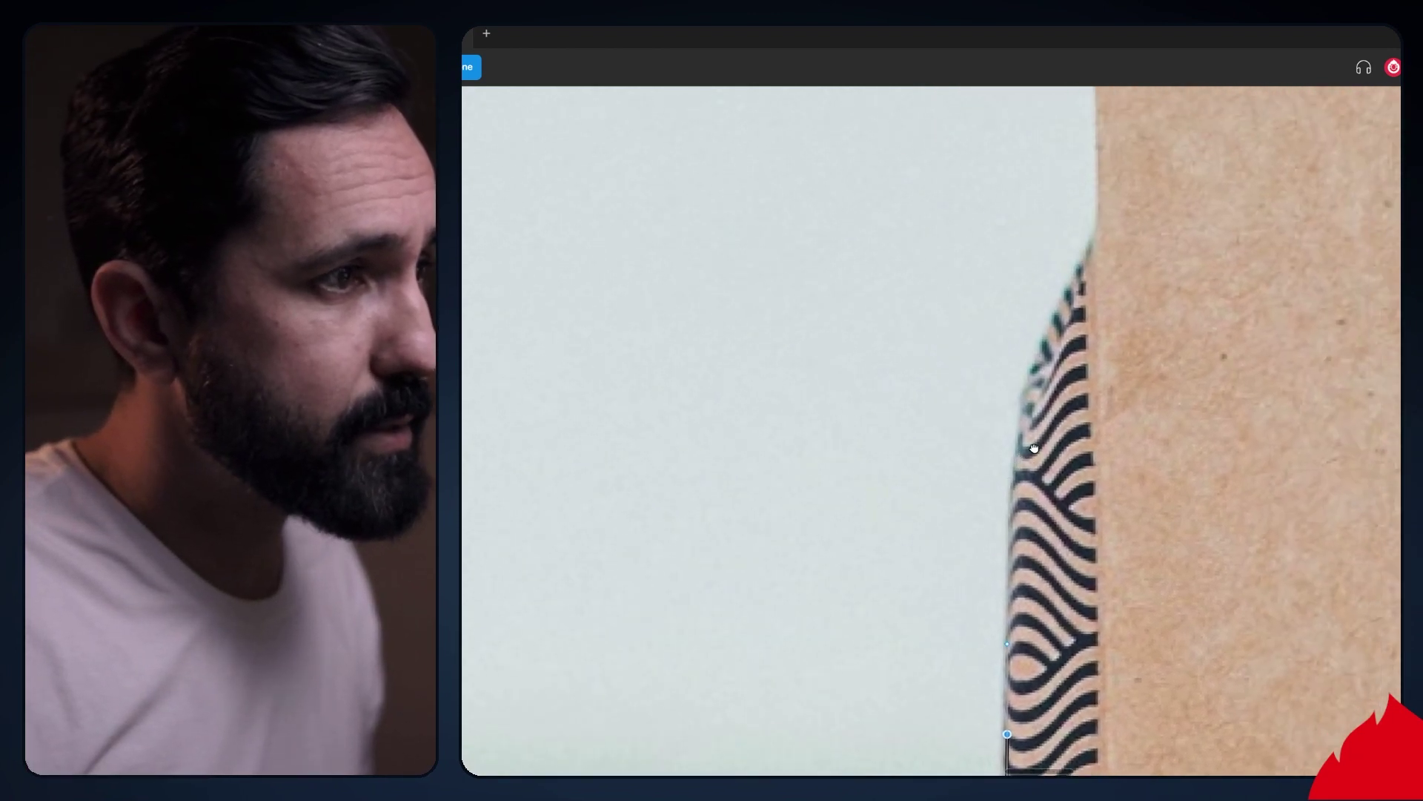
pyautogui.click(1013, 427)
pyautogui.moveTo(1019, 416); pyautogui.dragTo(1037, 369)
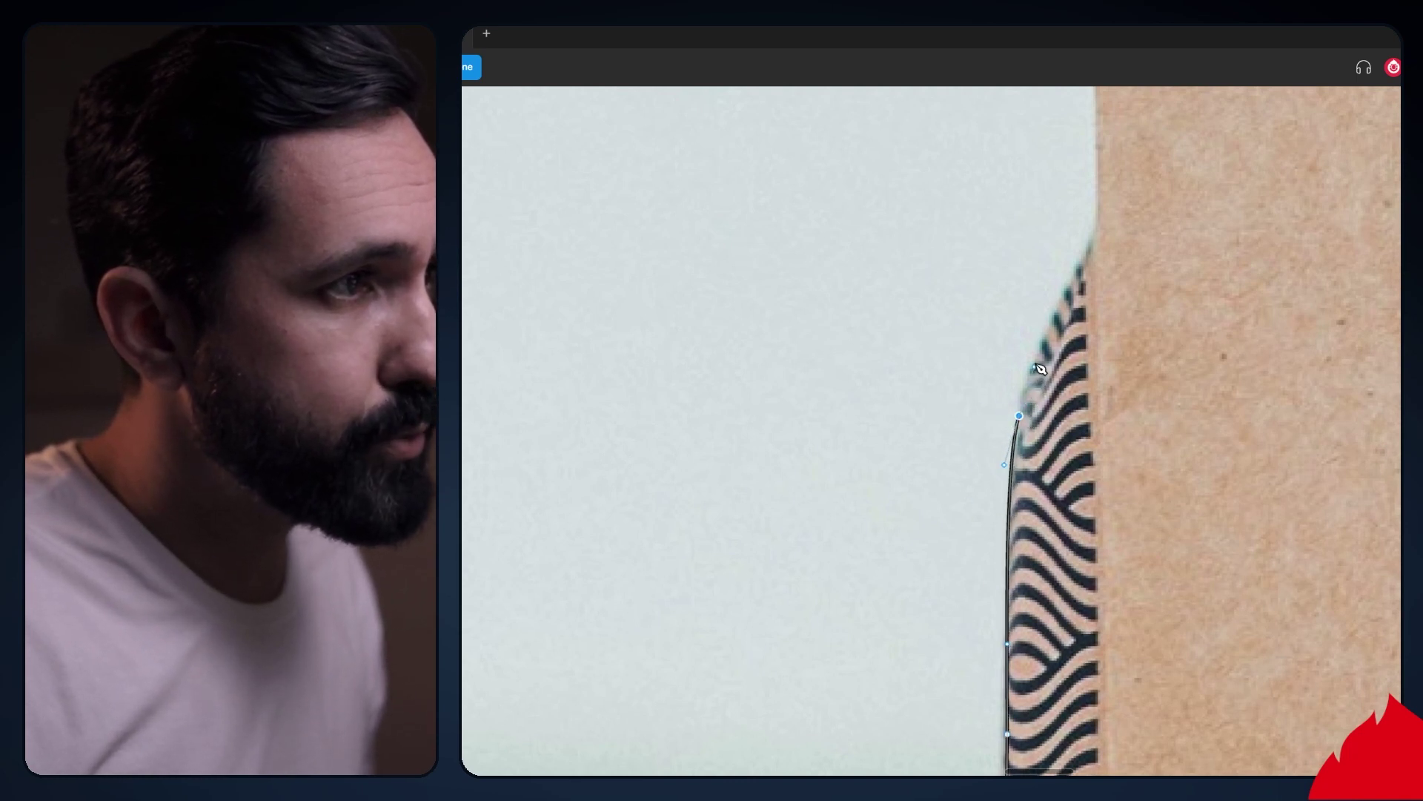
pyautogui.moveTo(1049, 319); pyautogui.dragTo(968, 627)
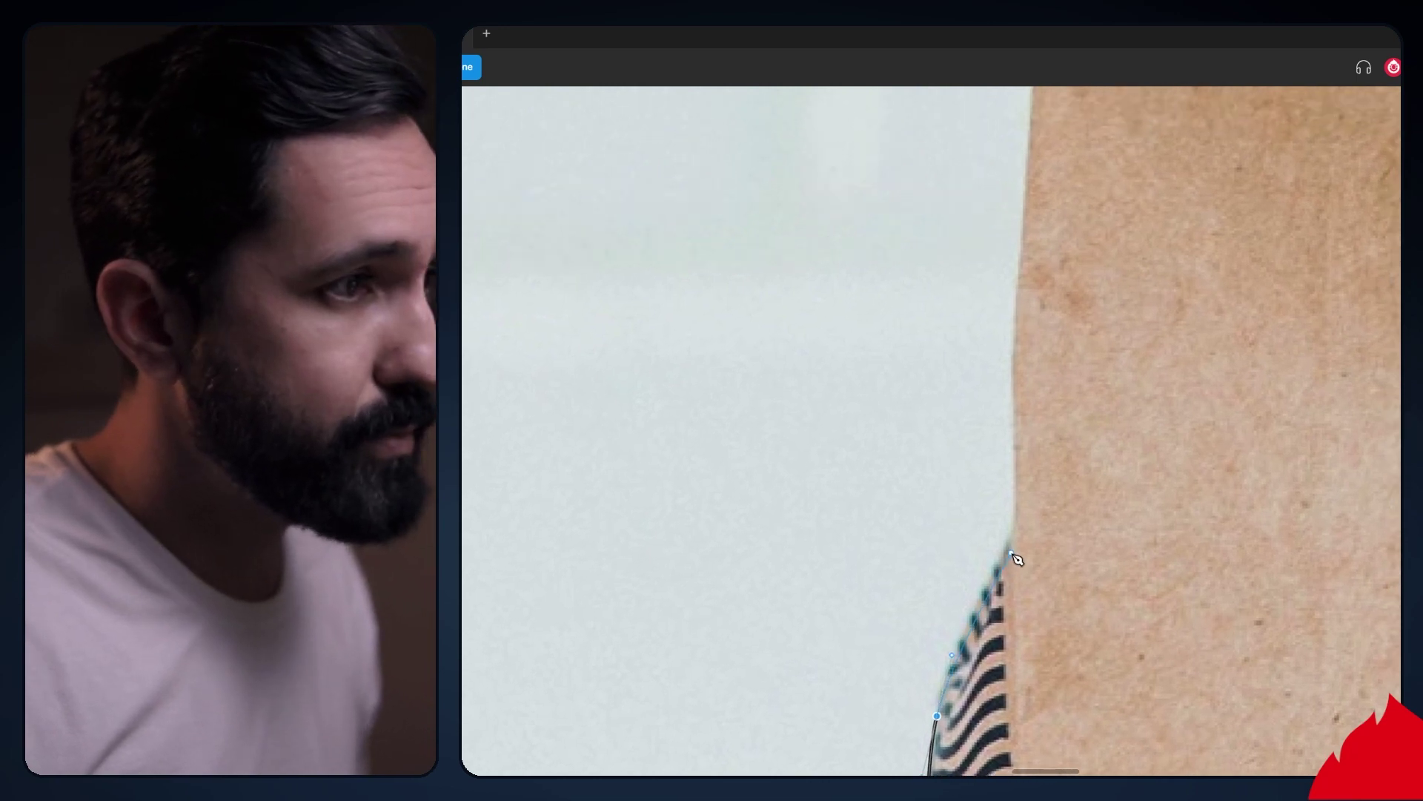
pyautogui.click(1015, 526)
pyautogui.moveTo(1016, 527); pyautogui.dragTo(1021, 514)
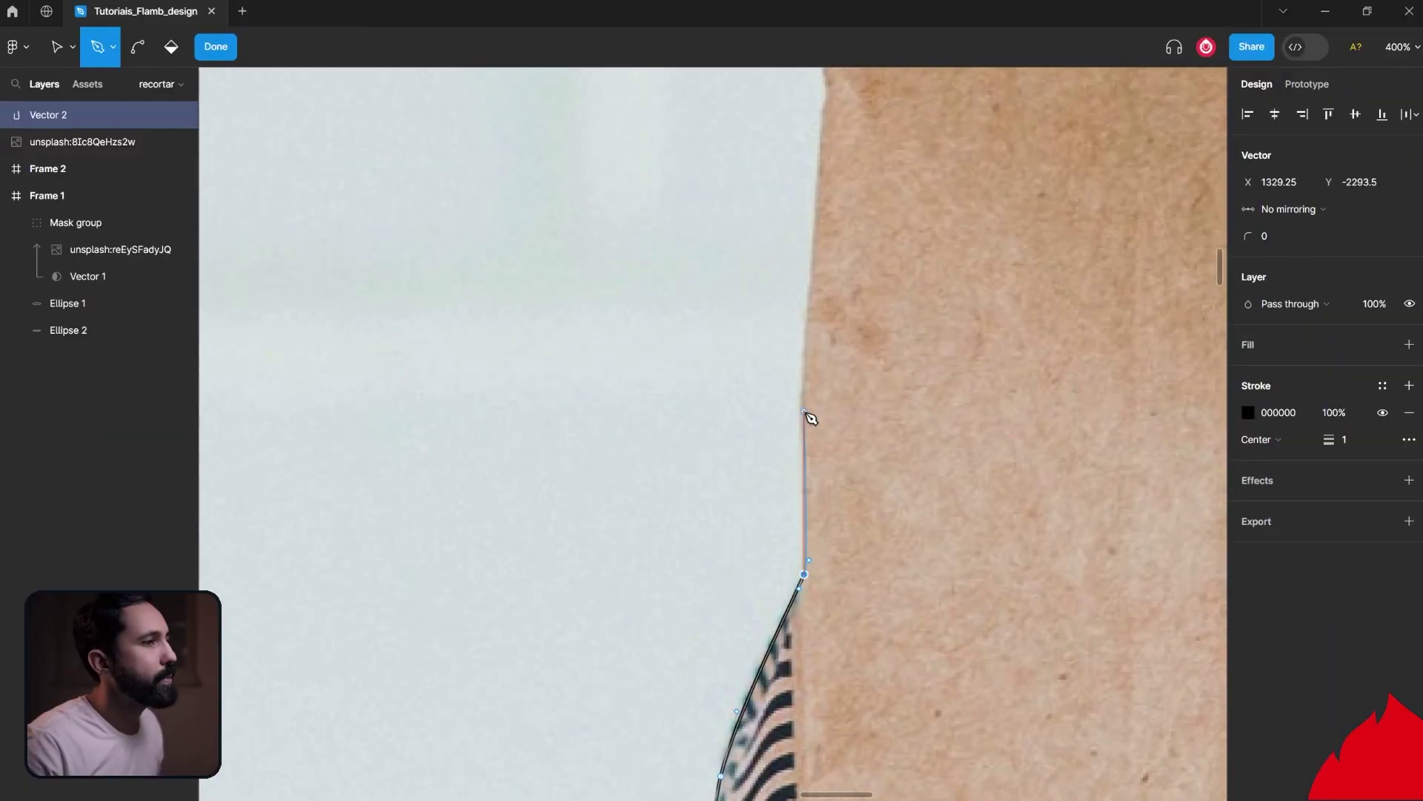
pyautogui.scroll(5, 794, 482)
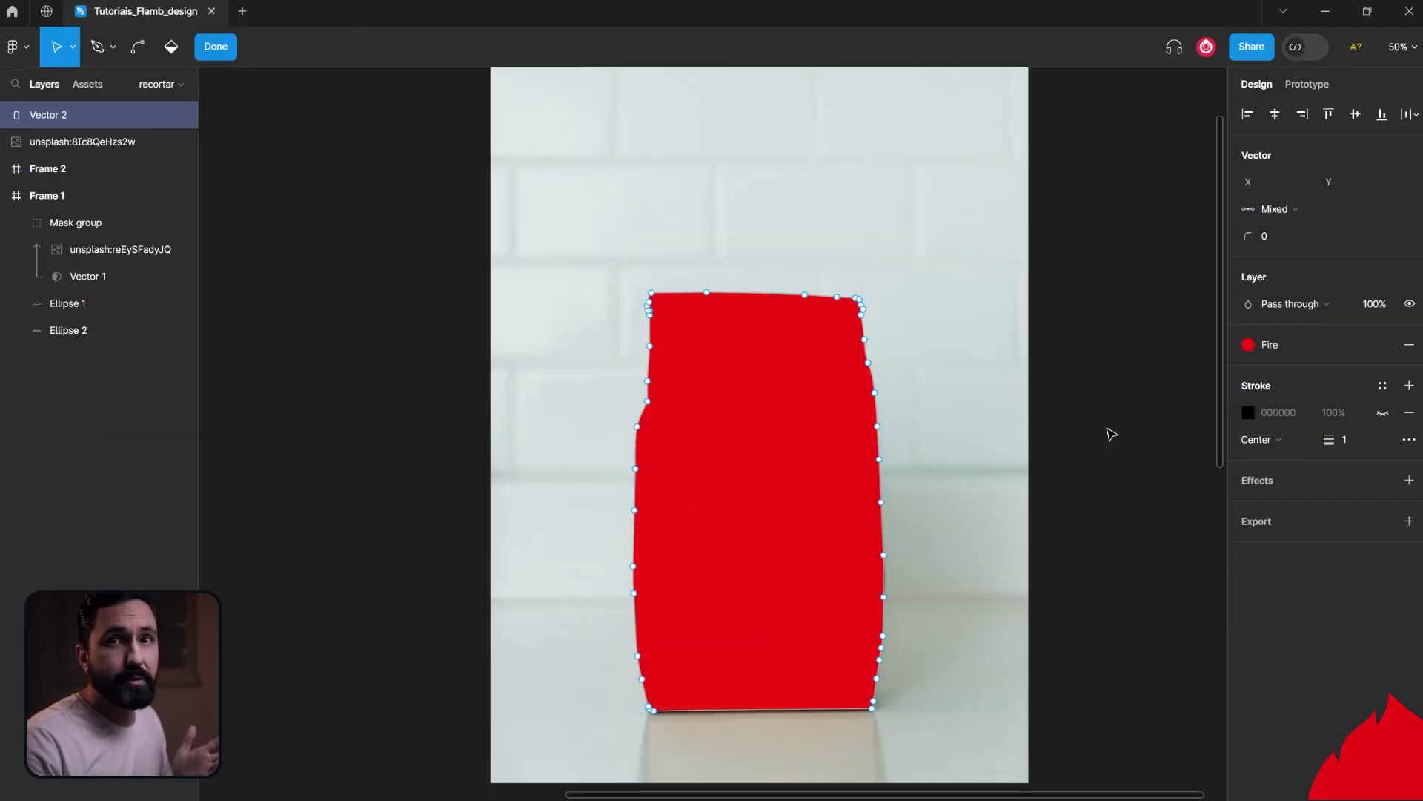
# Step: Use the traced outline, sent below the photo, as a mask for the coffee bag
pyautogui.press('Escape')
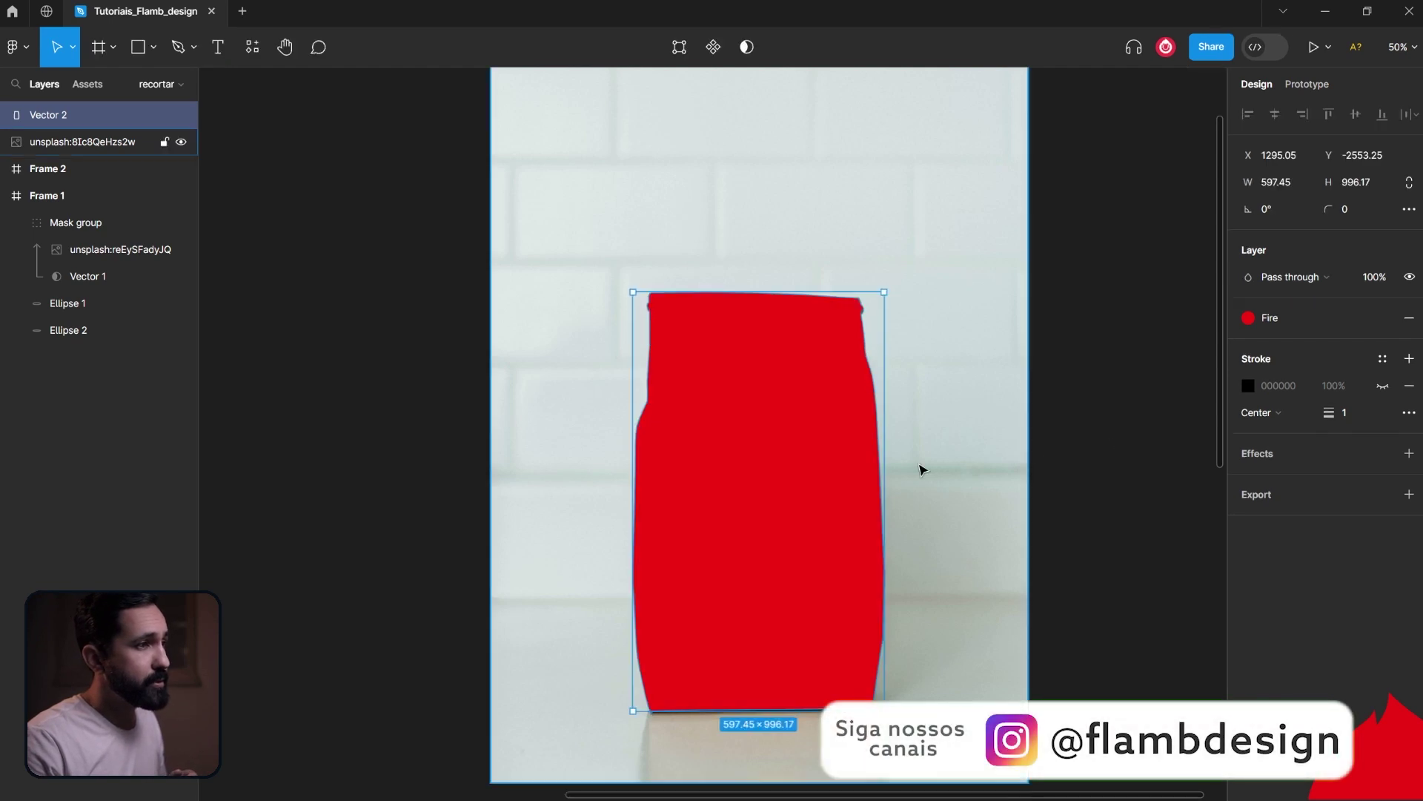
pyautogui.hotkey('ctrl', 'shift', '[')
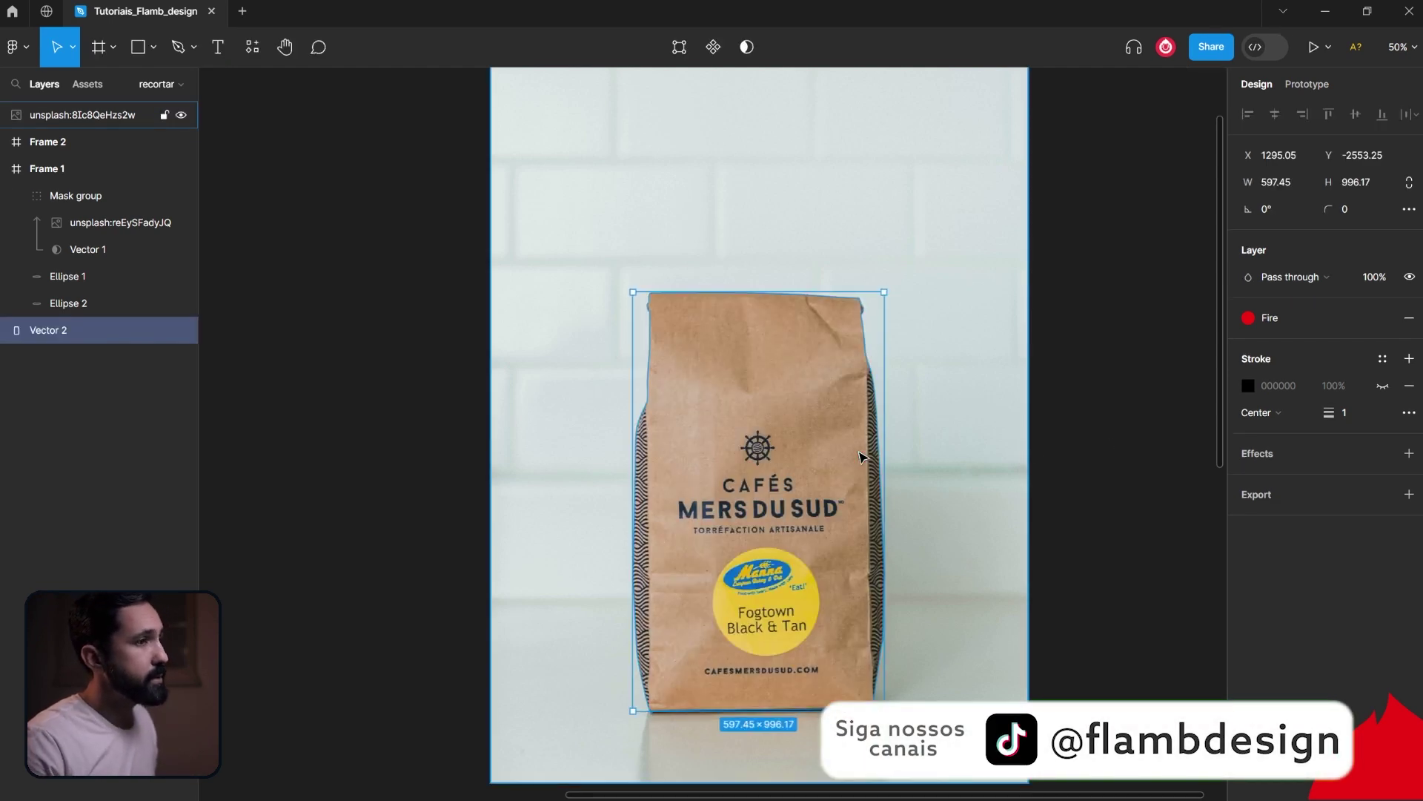
pyautogui.keyDown('shift'); pyautogui.click(750, 426); pyautogui.keyUp('shift')
pyautogui.click(730, 47)
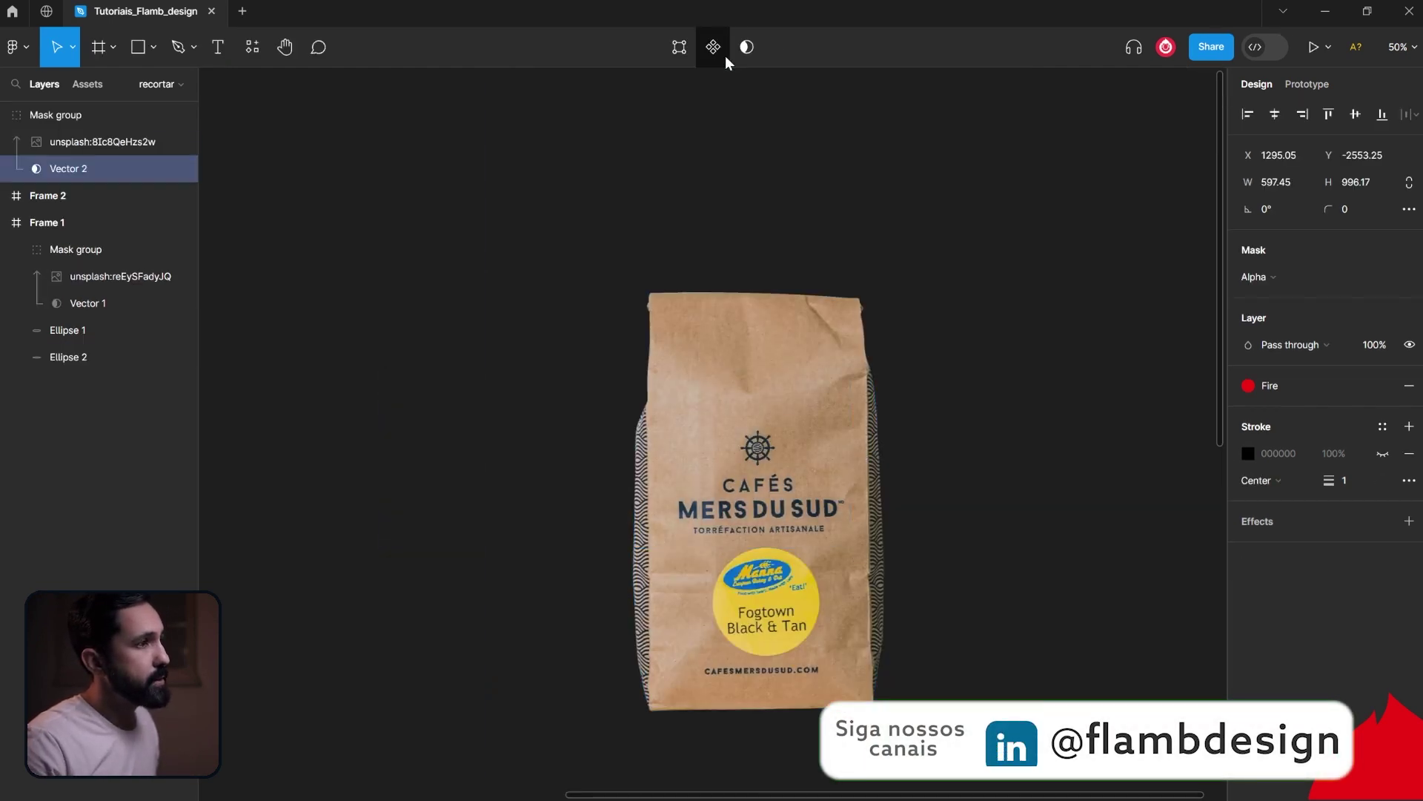
pyautogui.click(951, 415)
pyautogui.click(869, 480)
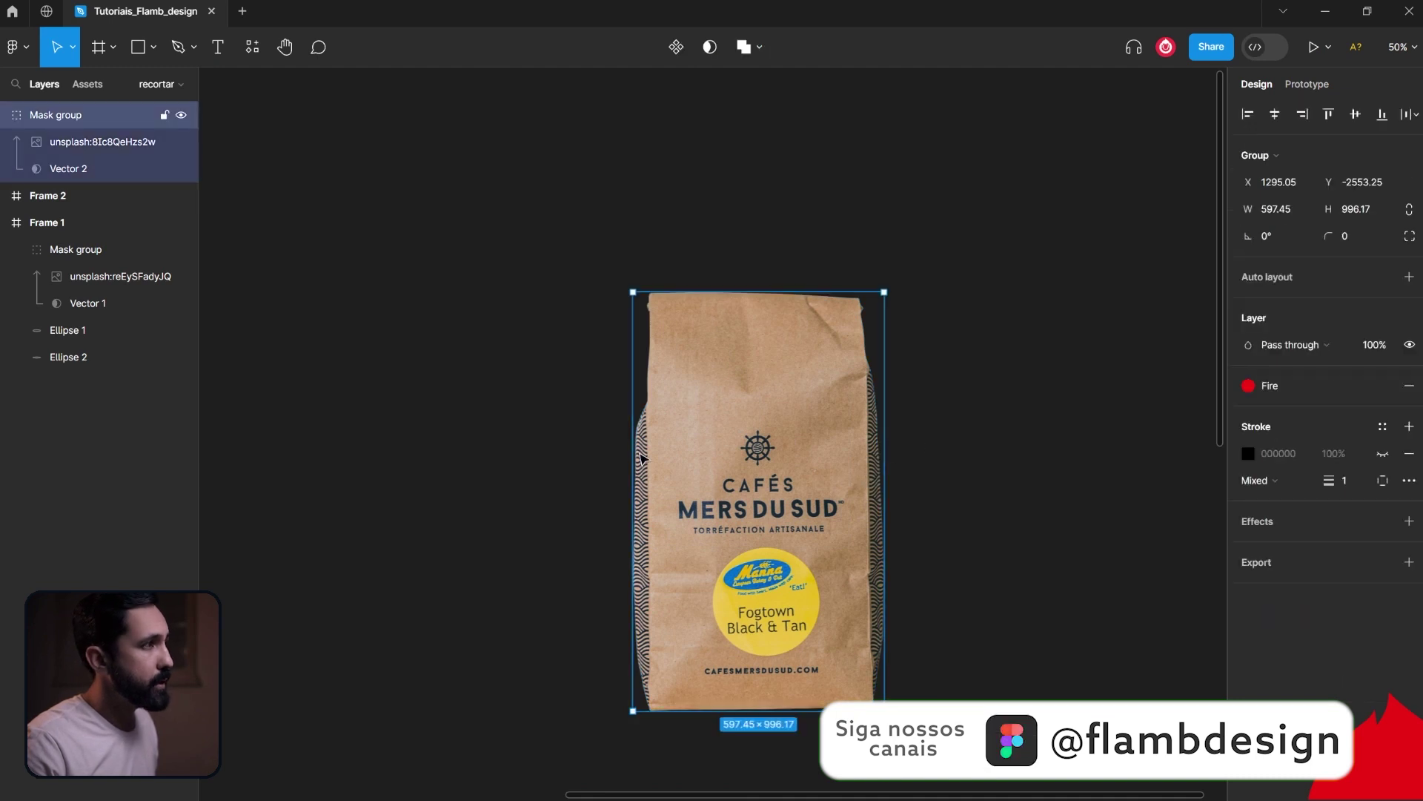
# Step: Add a slight layer blur to the mask's outline shape
pyautogui.click(67, 175)
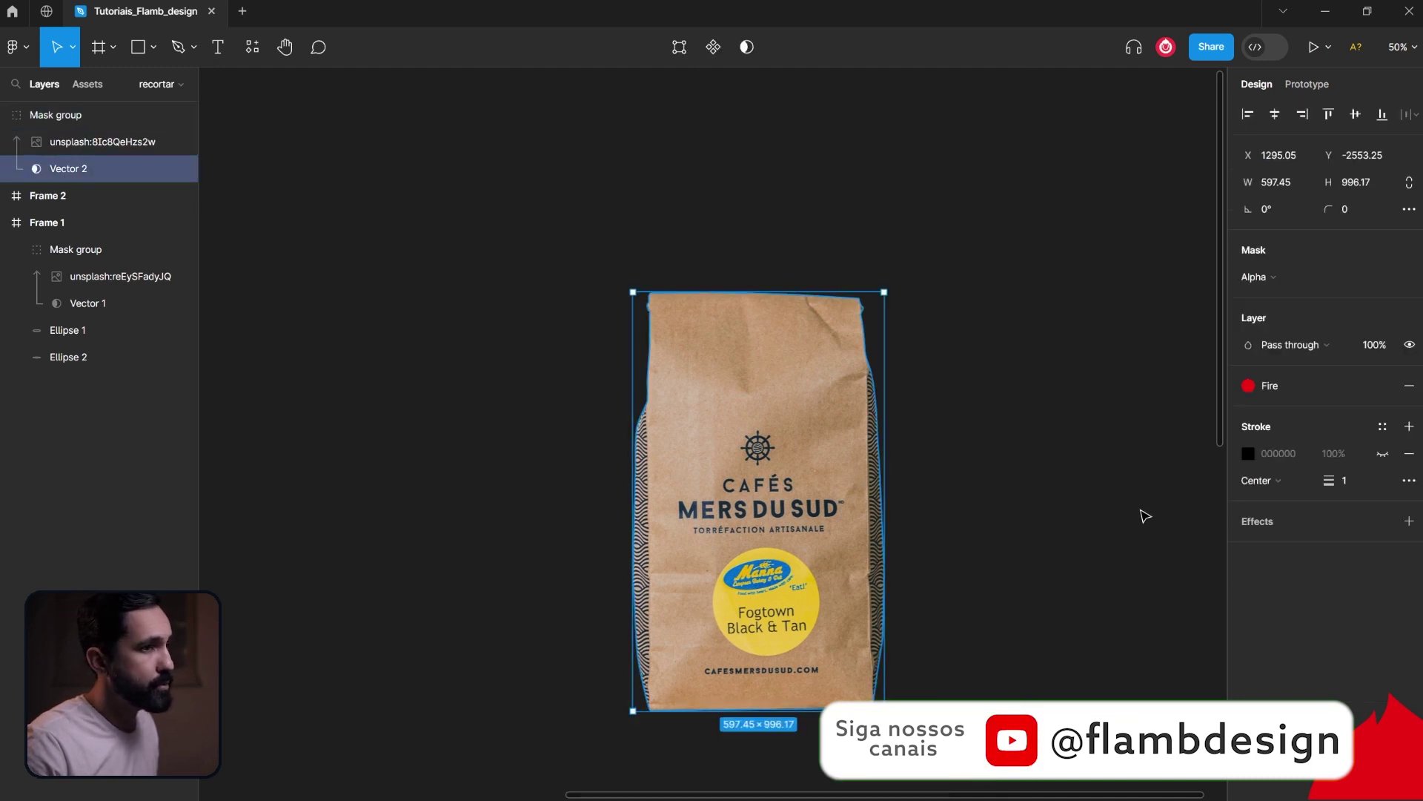
pyautogui.scroll(5, 879, 395)
pyautogui.click(1408, 521)
pyautogui.click(1240, 551)
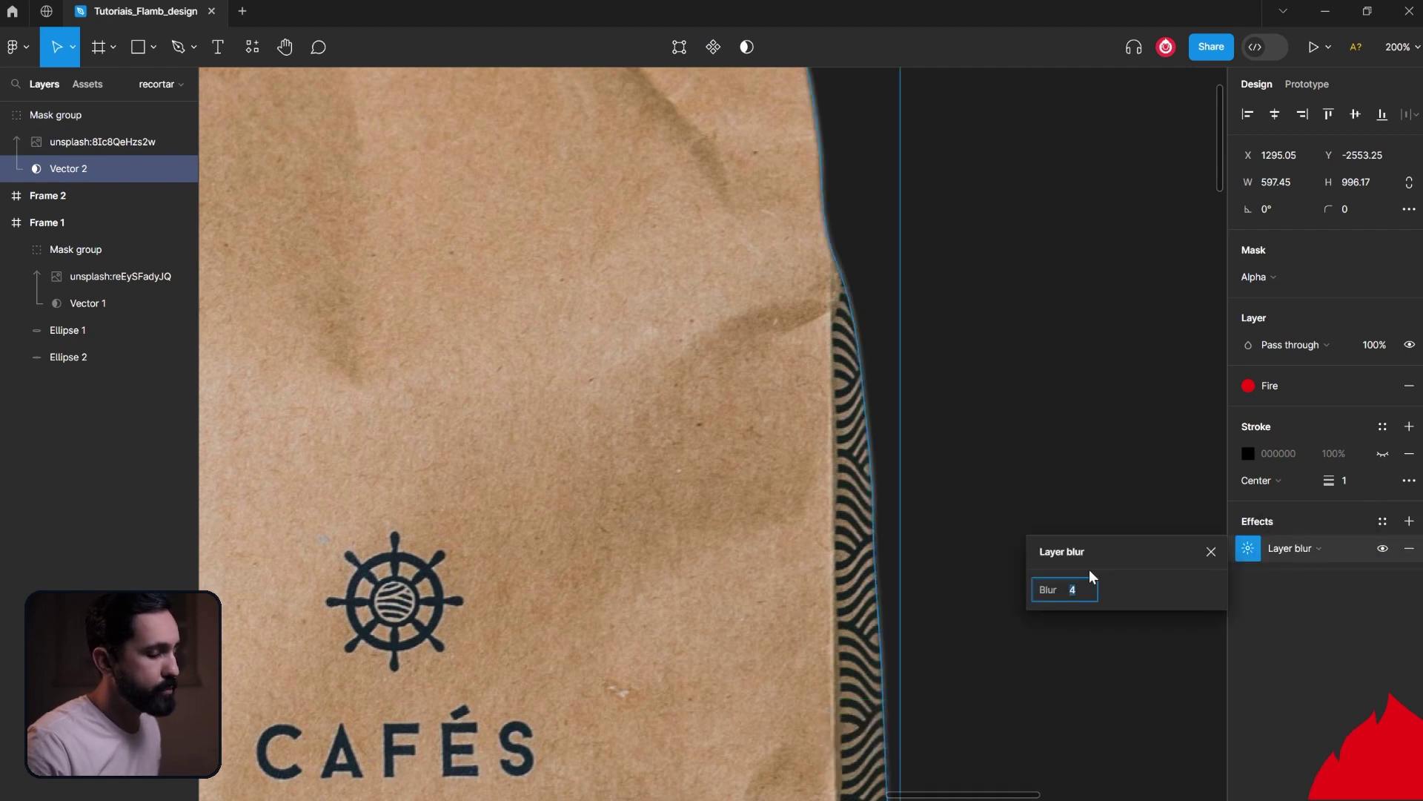
pyautogui.press('Return')
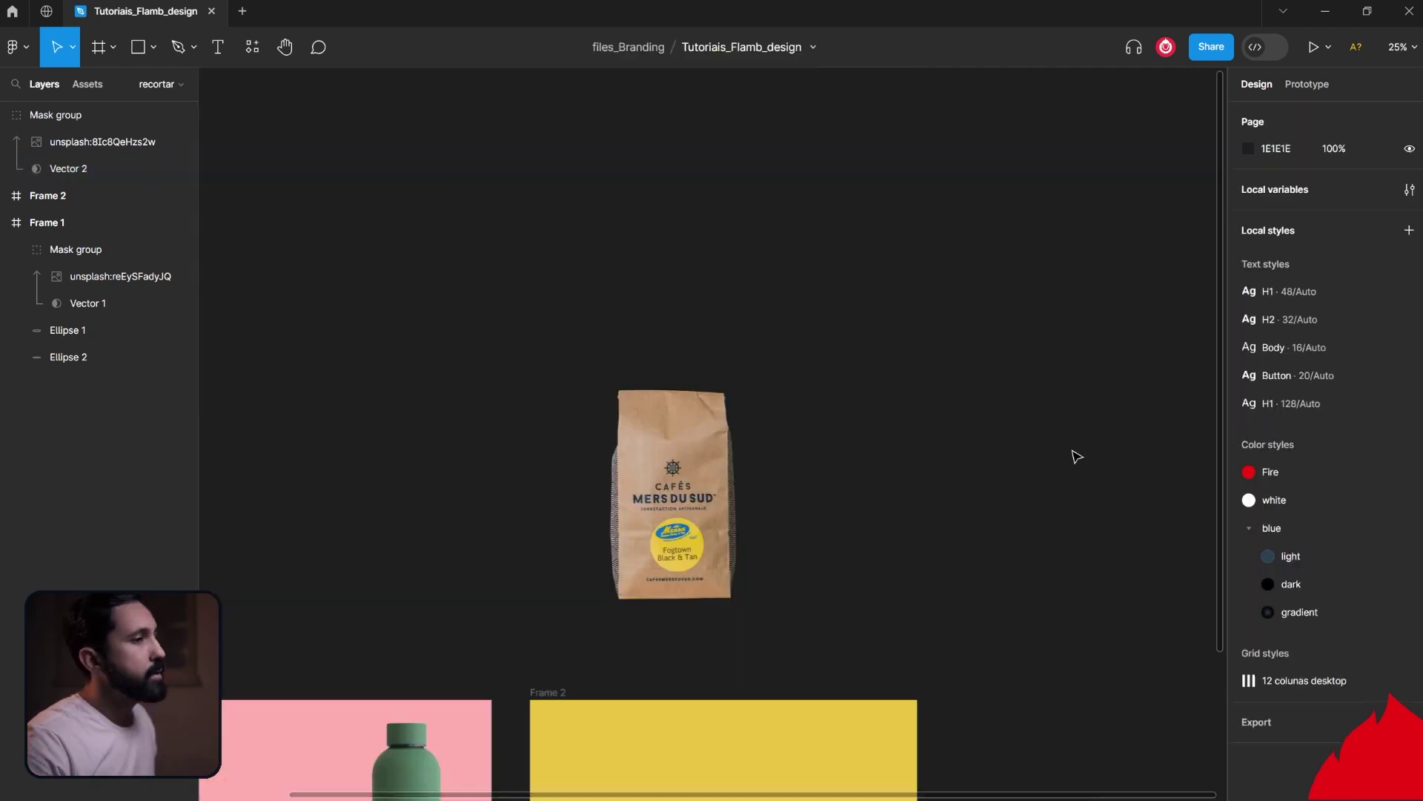
# Step: Move the masked coffee bag into yellow Frame 2
pyautogui.moveTo(598, 257); pyautogui.dragTo(728, 601)
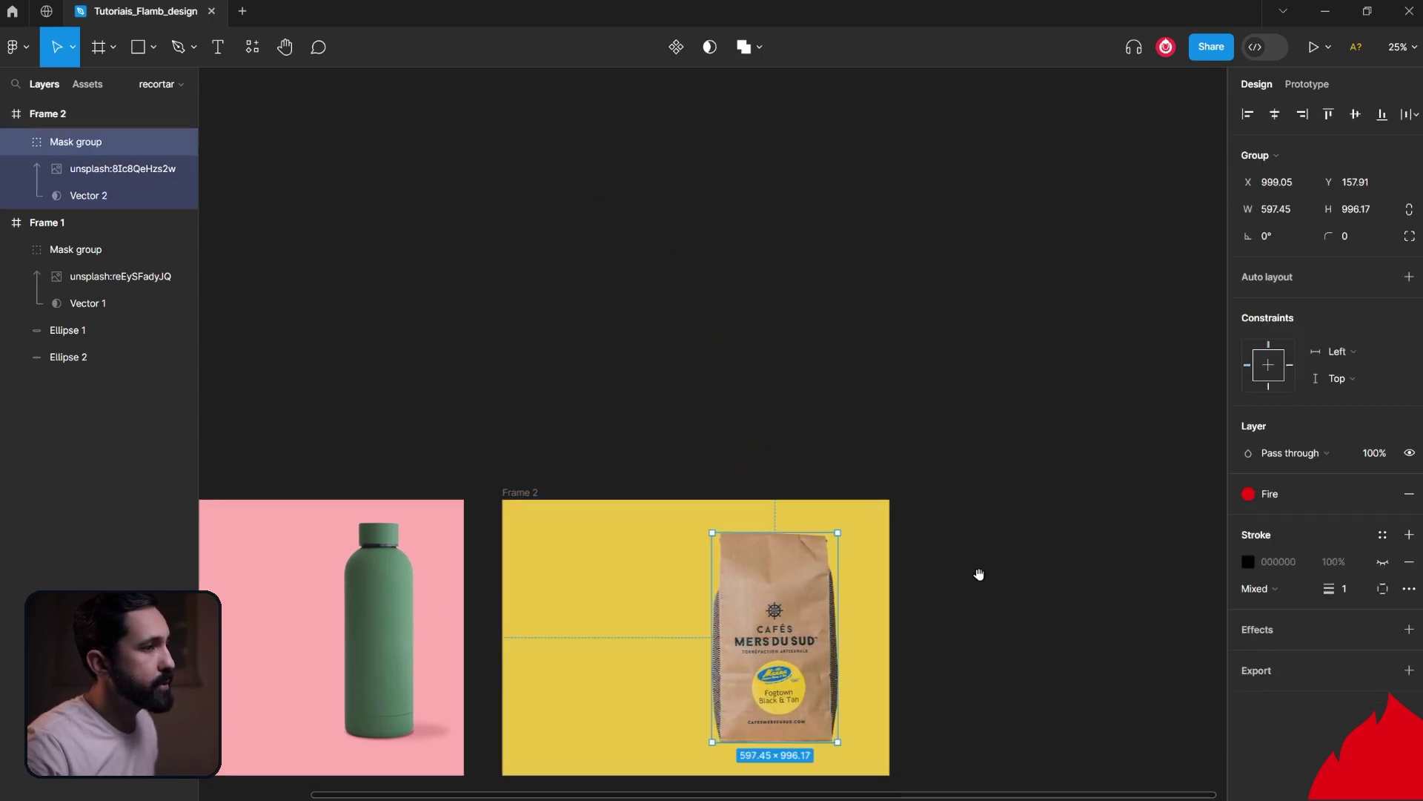
pyautogui.moveTo(985, 576); pyautogui.dragTo(1040, 507)
pyautogui.click(1038, 587)
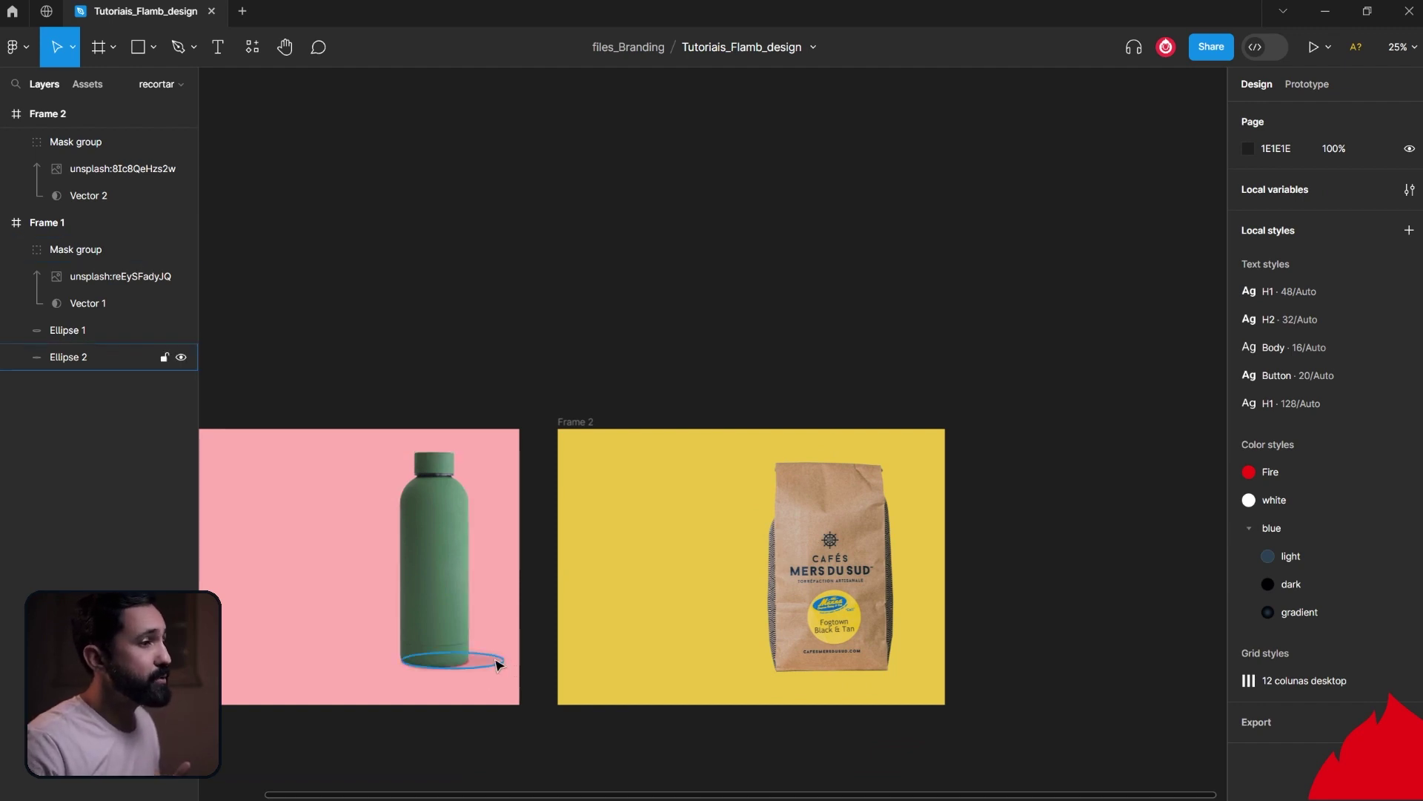
# Step: Duplicate the bottle's shadow ellipse and move the copy beneath the coffee bag
pyautogui.click(475, 659)
pyautogui.hotkey('ctrl', 'd')
pyautogui.moveTo(546, 658); pyautogui.dragTo(904, 683)
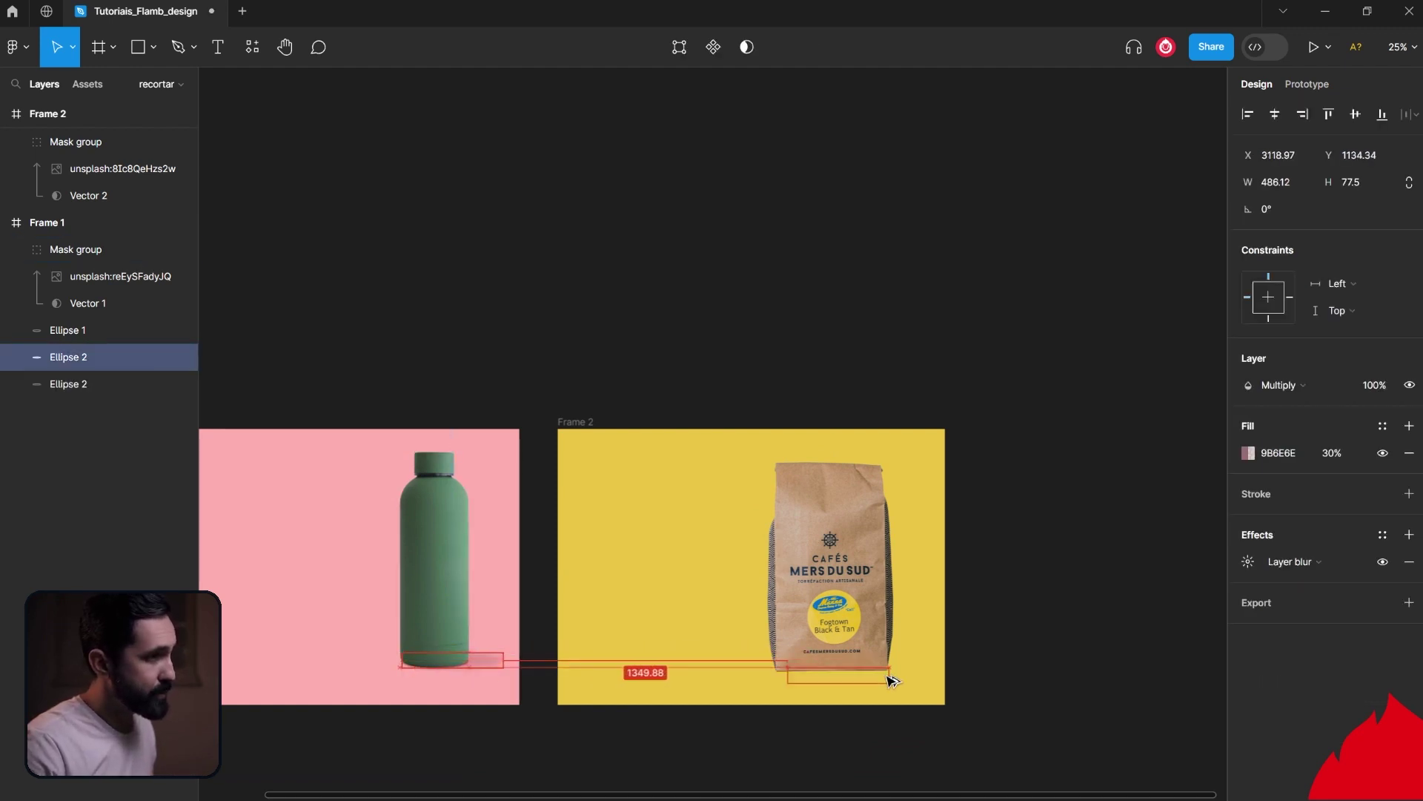
# Step: Line Ellipse 2 up under the coffee bag's base and widen it to span the base
pyautogui.click(870, 669)
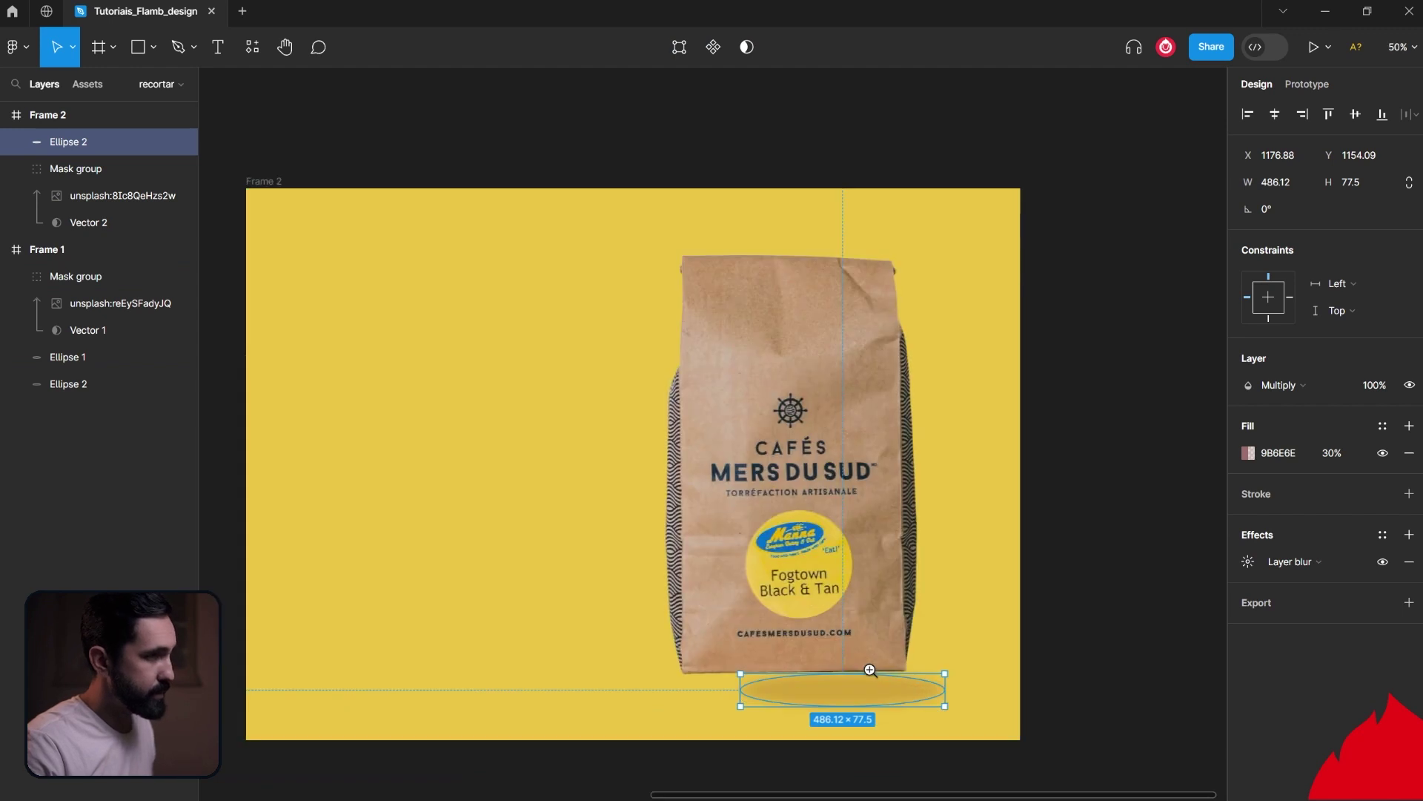
pyautogui.moveTo(875, 692); pyautogui.dragTo(736, 673)
pyautogui.moveTo(768, 679); pyautogui.dragTo(774, 676)
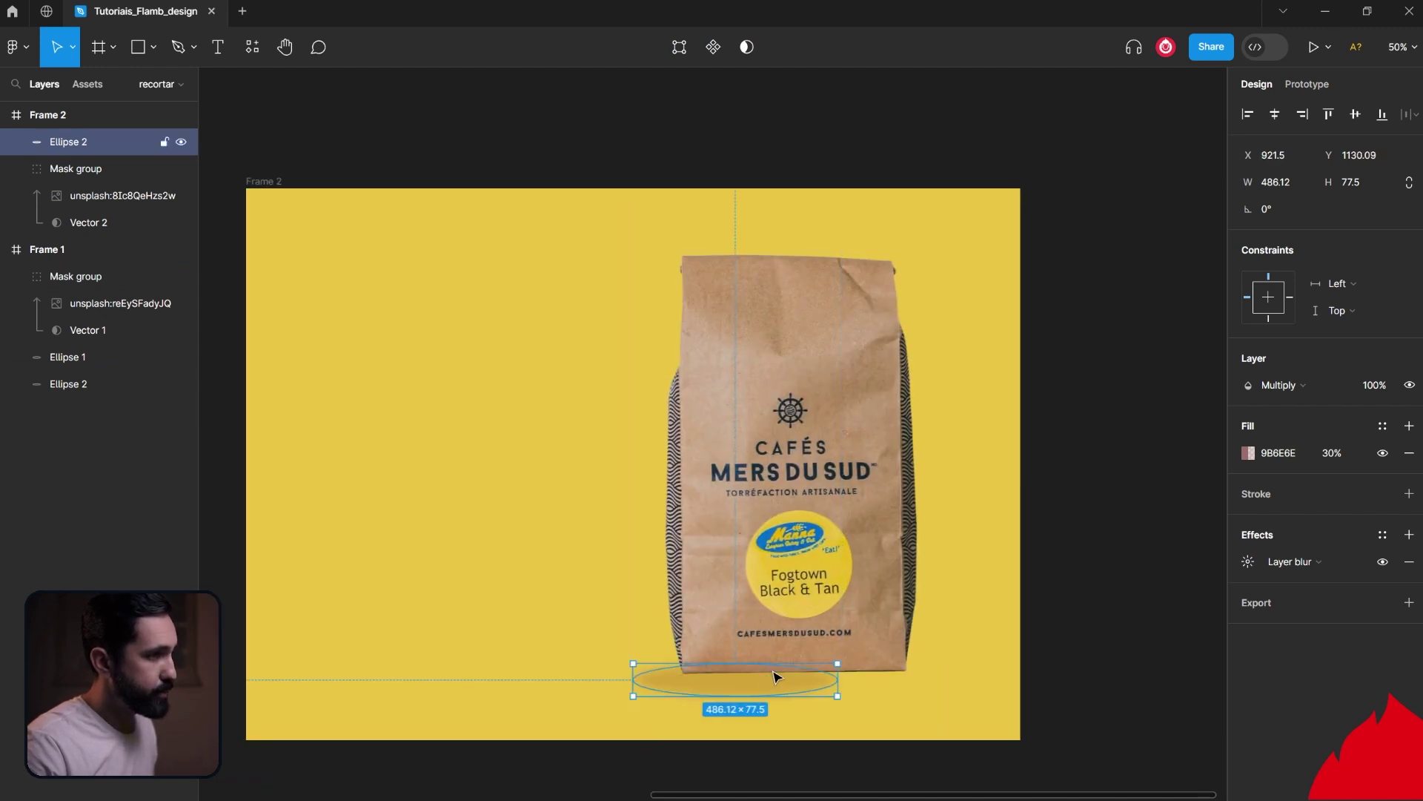
pyautogui.moveTo(864, 677); pyautogui.dragTo(942, 677)
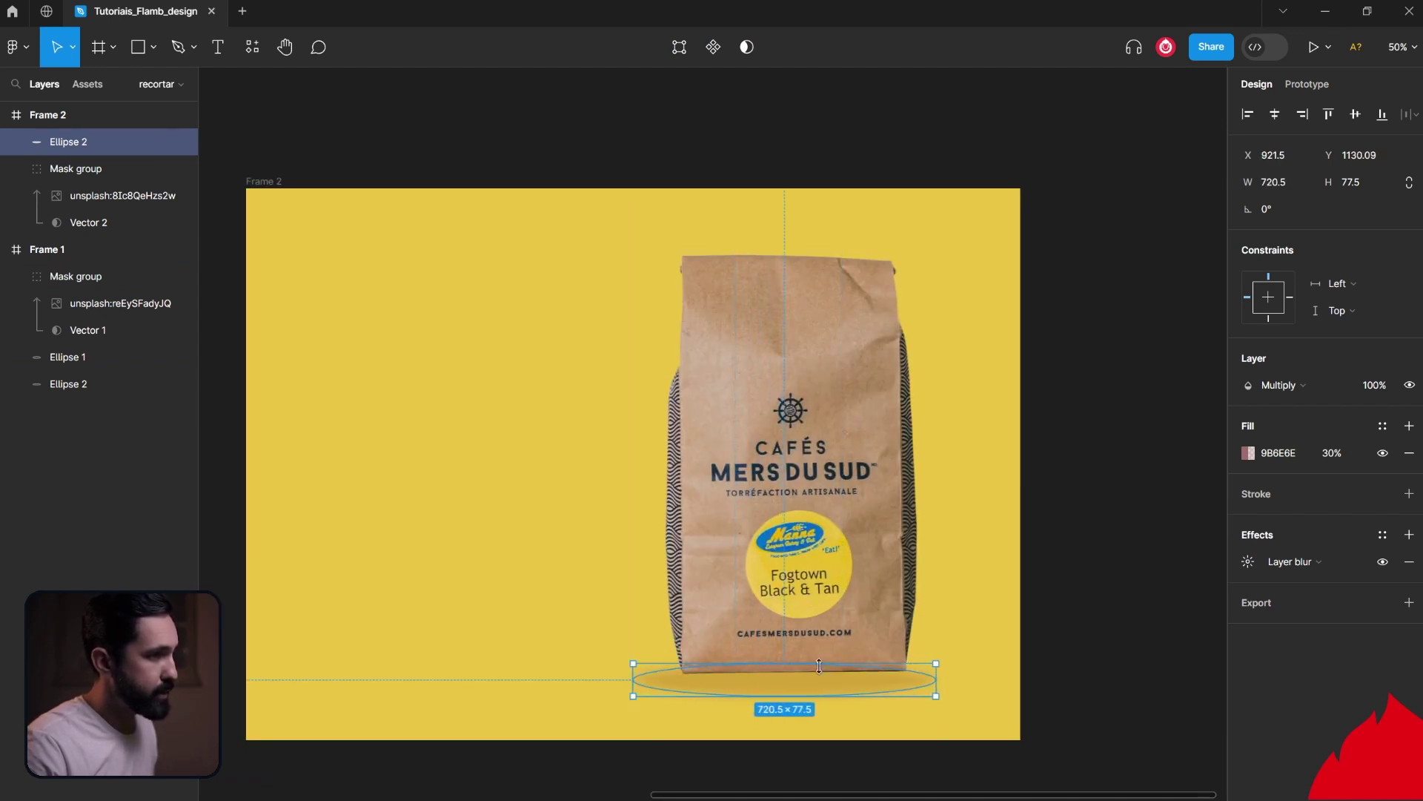
pyautogui.scroll(3, 839, 685)
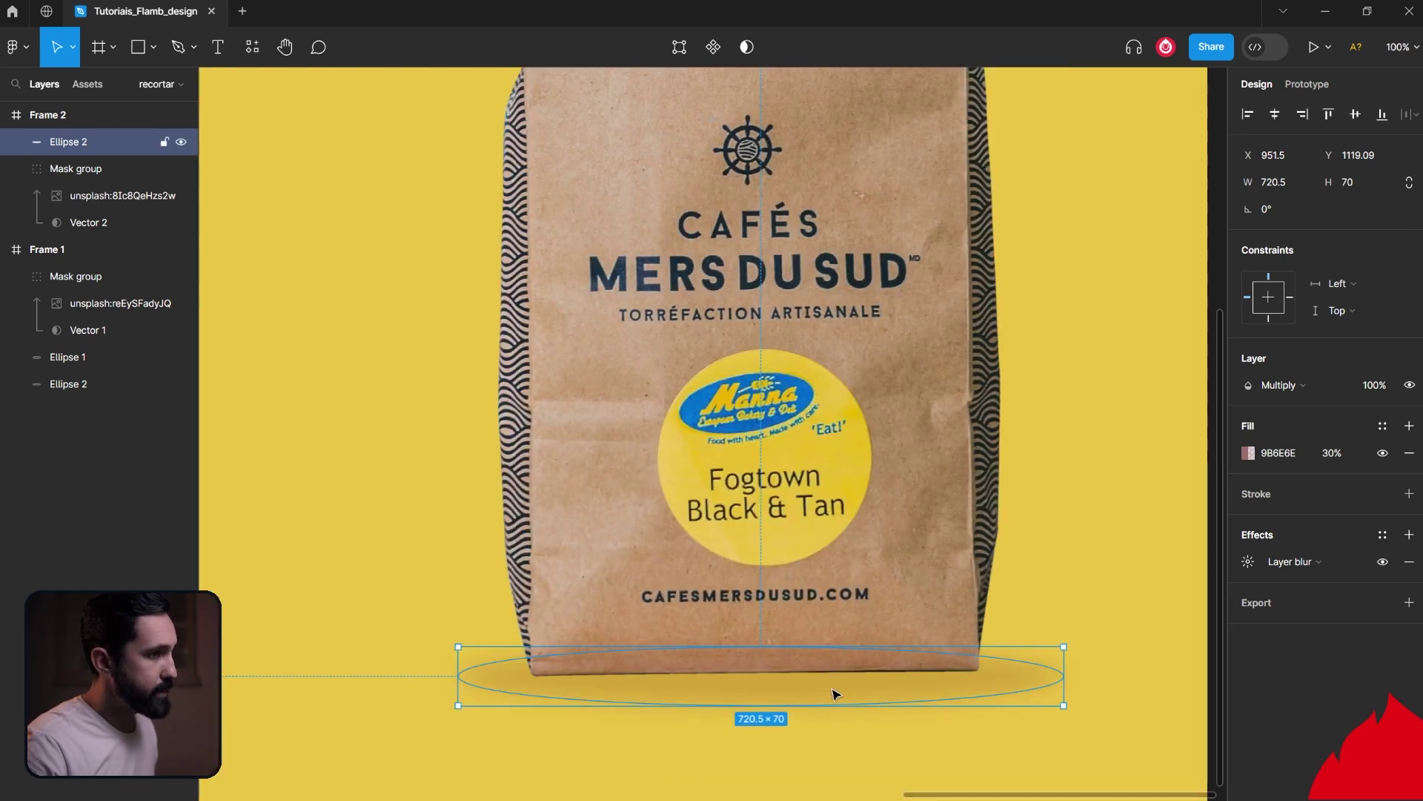
# Step: Edit the ellipse's points, raising the bottom point and pulling the right point to the bag's edge
pyautogui.doubleClick(827, 700)
pyautogui.moveTo(760, 703); pyautogui.dragTo(768, 702)
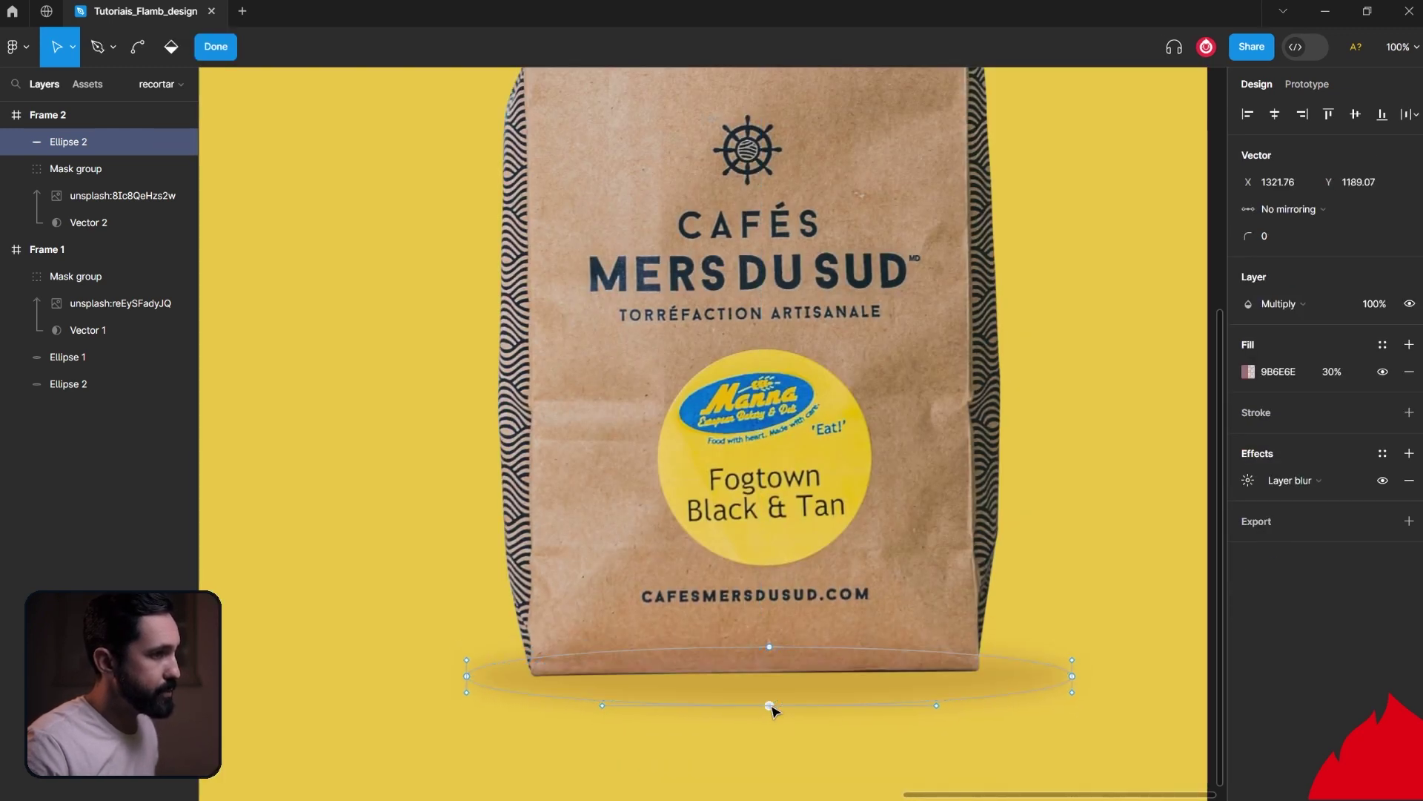
pyautogui.press('Escape')
pyautogui.doubleClick(771, 702)
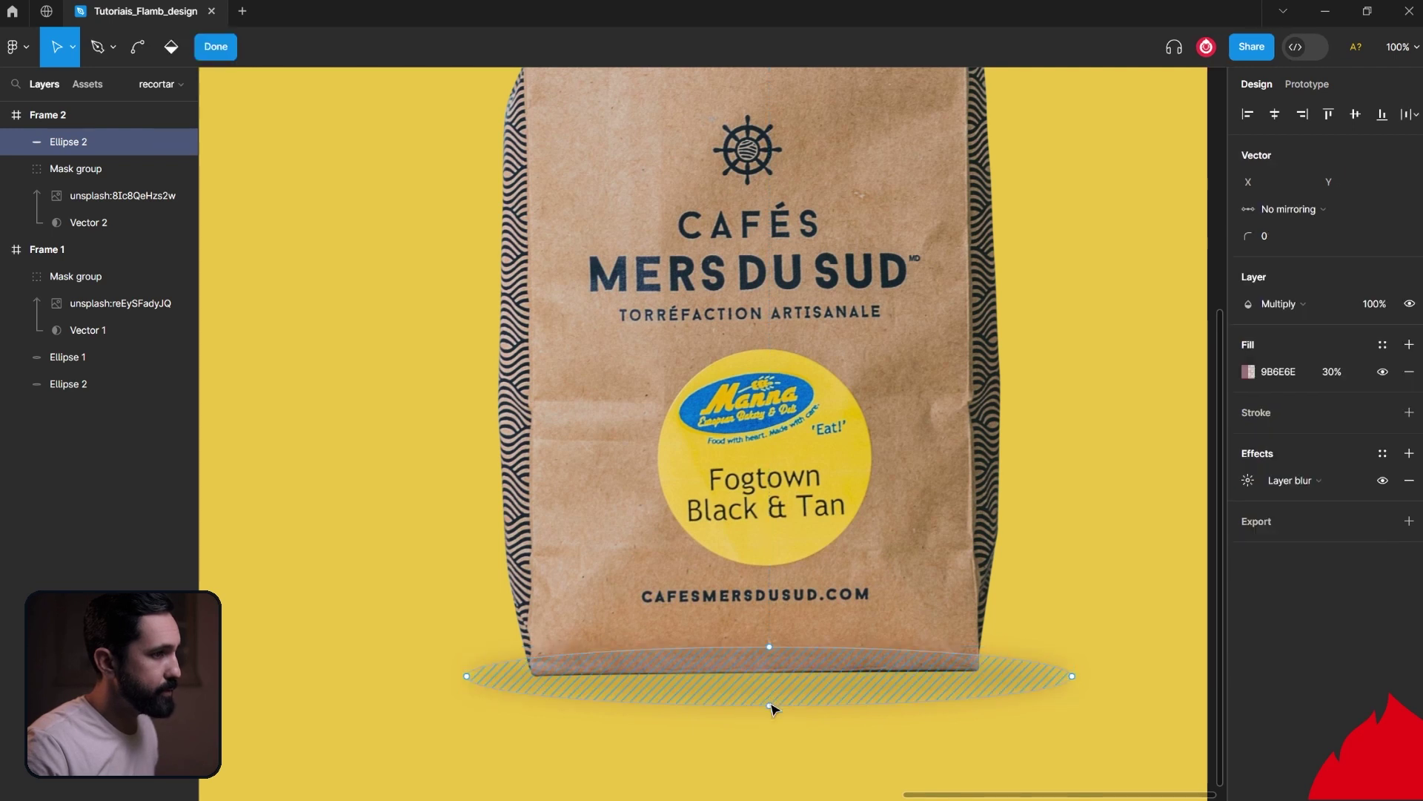
pyautogui.moveTo(769, 709); pyautogui.dragTo(777, 710)
pyautogui.click(776, 705)
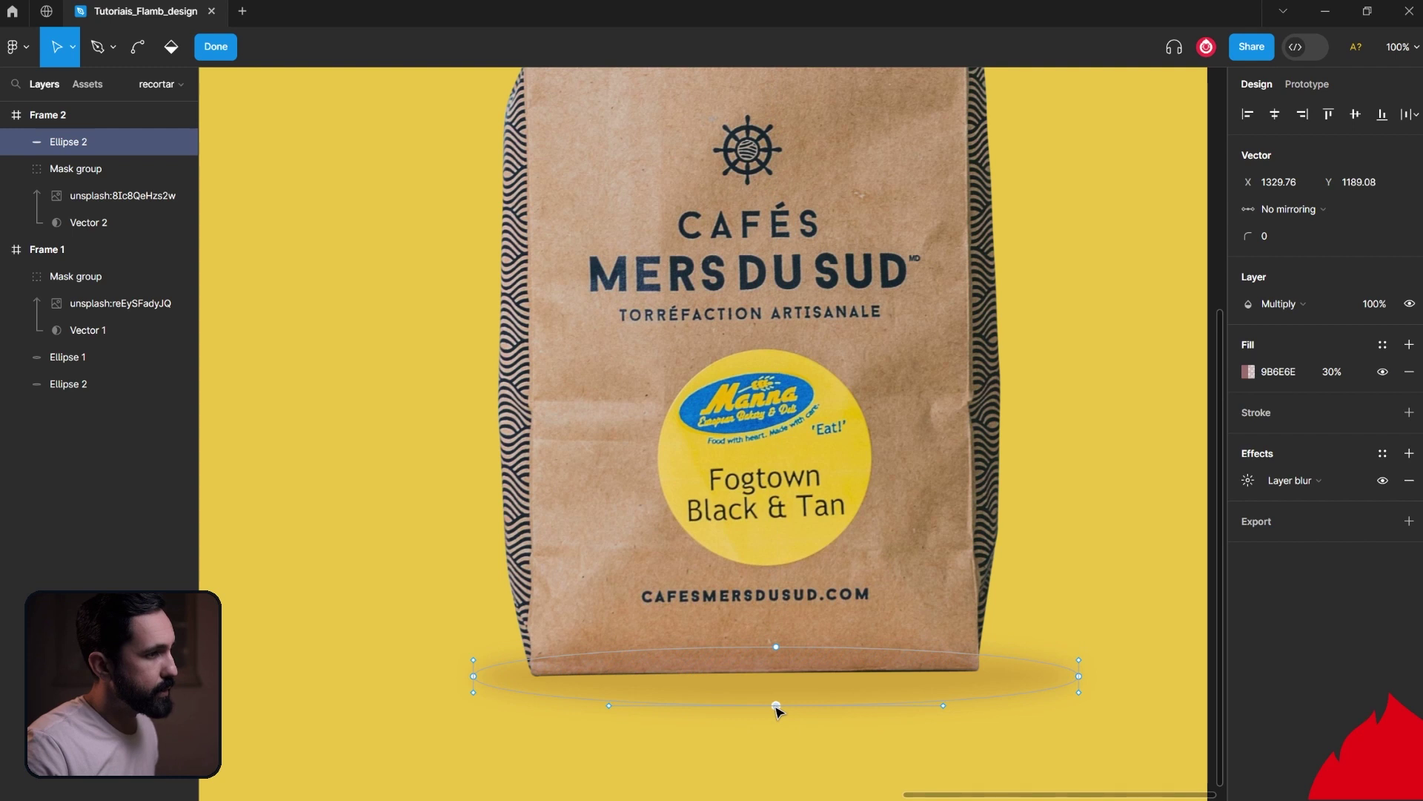
pyautogui.moveTo(781, 703); pyautogui.dragTo(779, 693)
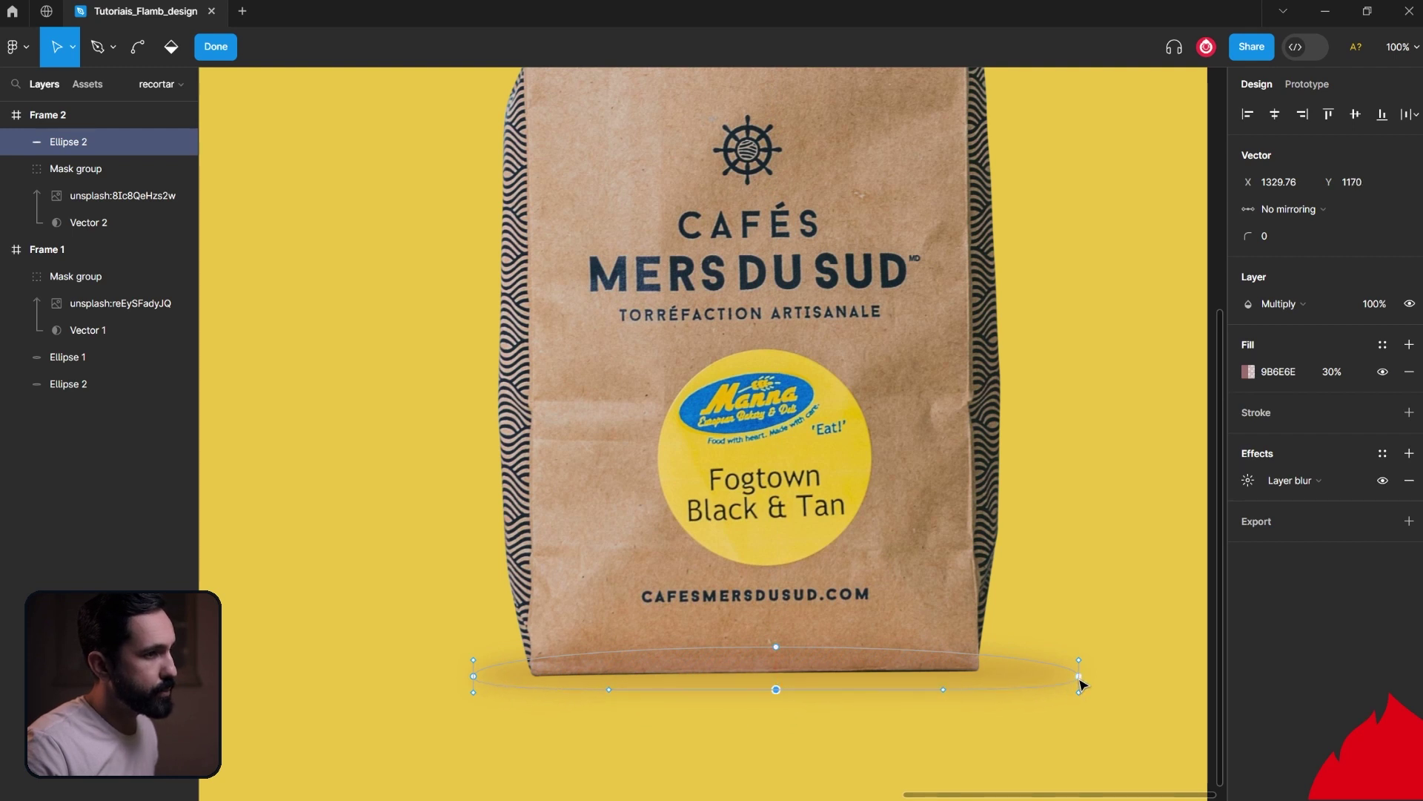
pyautogui.moveTo(1080, 679); pyautogui.dragTo(993, 674)
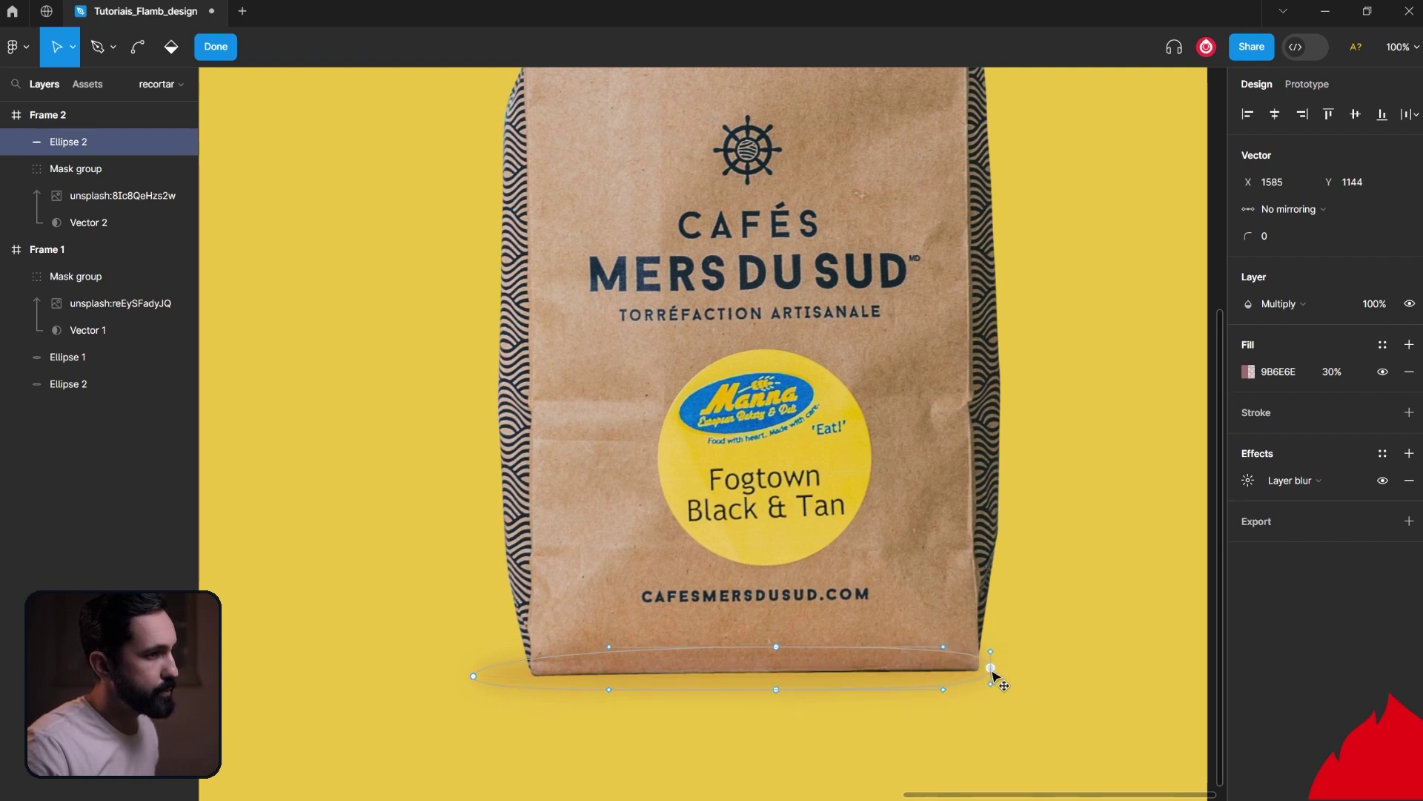
pyautogui.press('Escape')
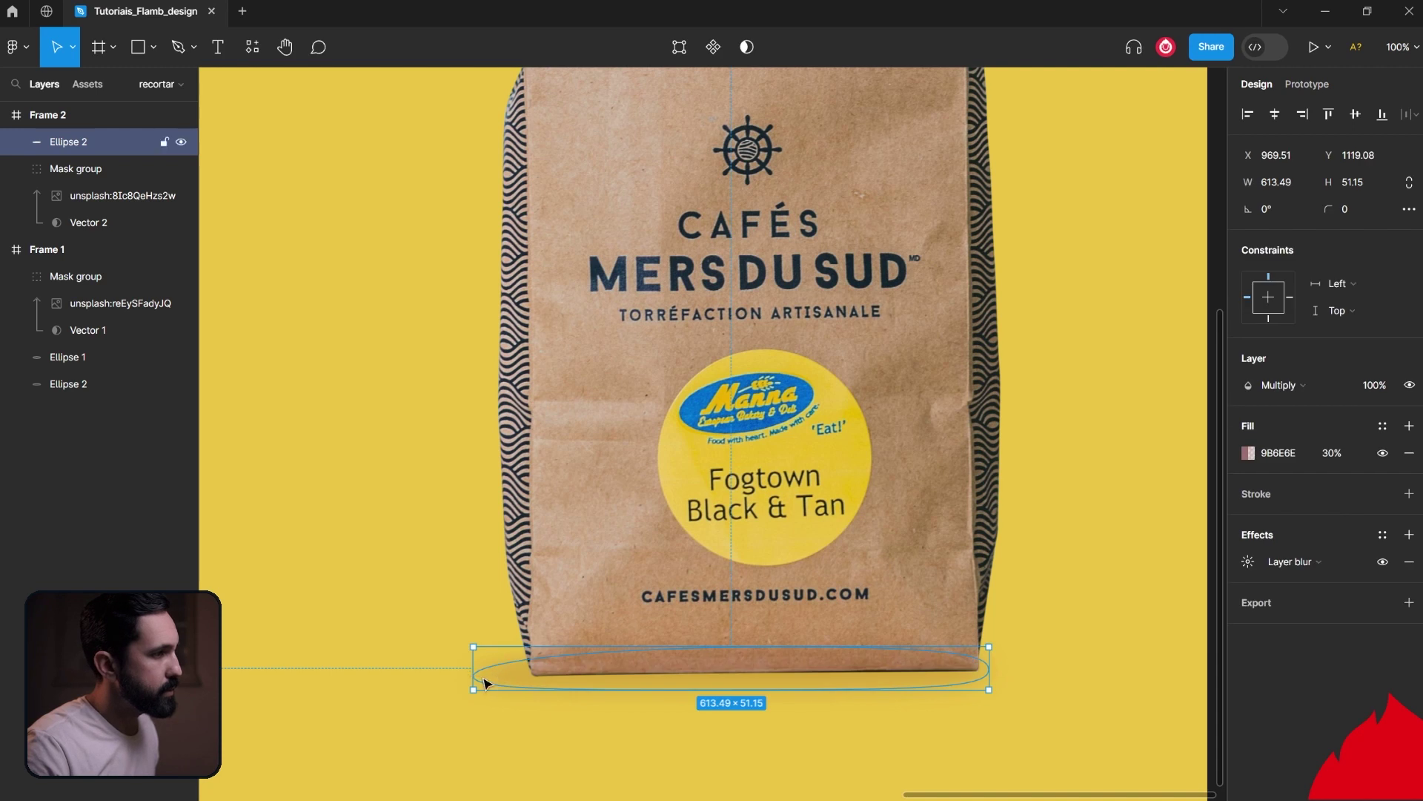
# Step: Narrow the shadow from its left side and send it behind the coffee bag
pyautogui.moveTo(485, 682); pyautogui.dragTo(544, 683)
pyautogui.scroll(1, 544, 683)
pyautogui.hotkey('ctrl', '[')
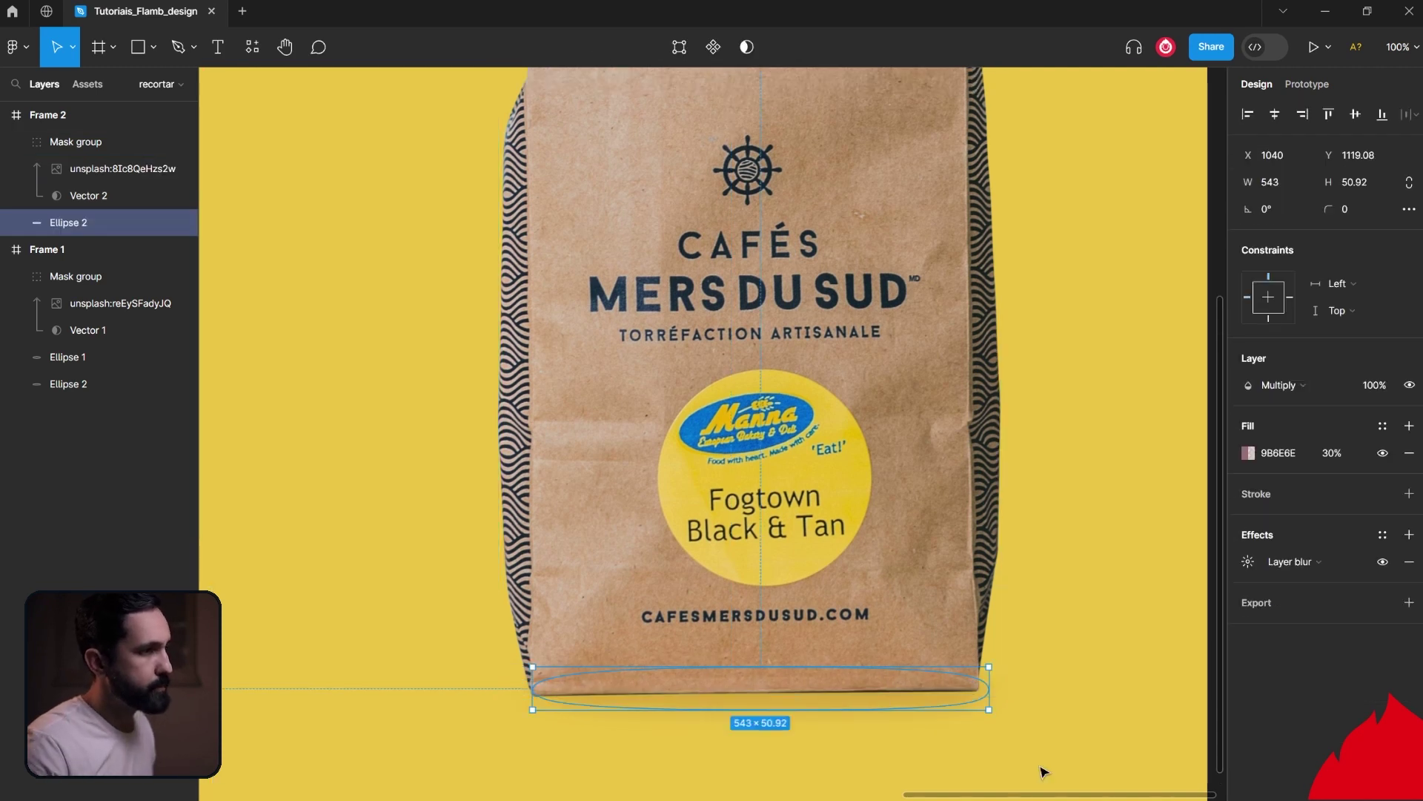
pyautogui.click(1053, 771)
pyautogui.scroll(1, 1038, 748)
pyautogui.click(986, 704)
# Step: Set the shadow ellipse's fill opacity to 50%
pyautogui.click(1343, 458)
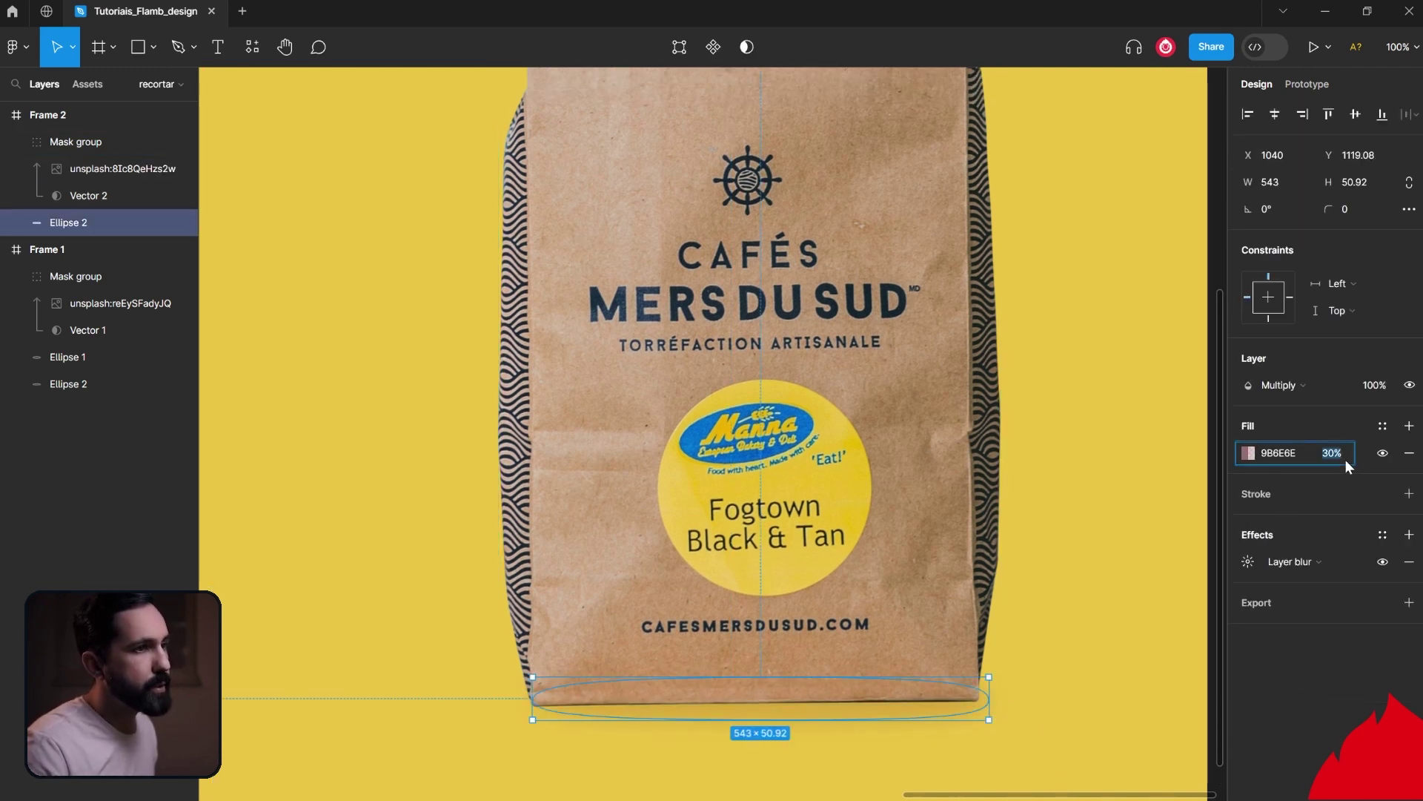
pyautogui.write('50')
pyautogui.press('Return')
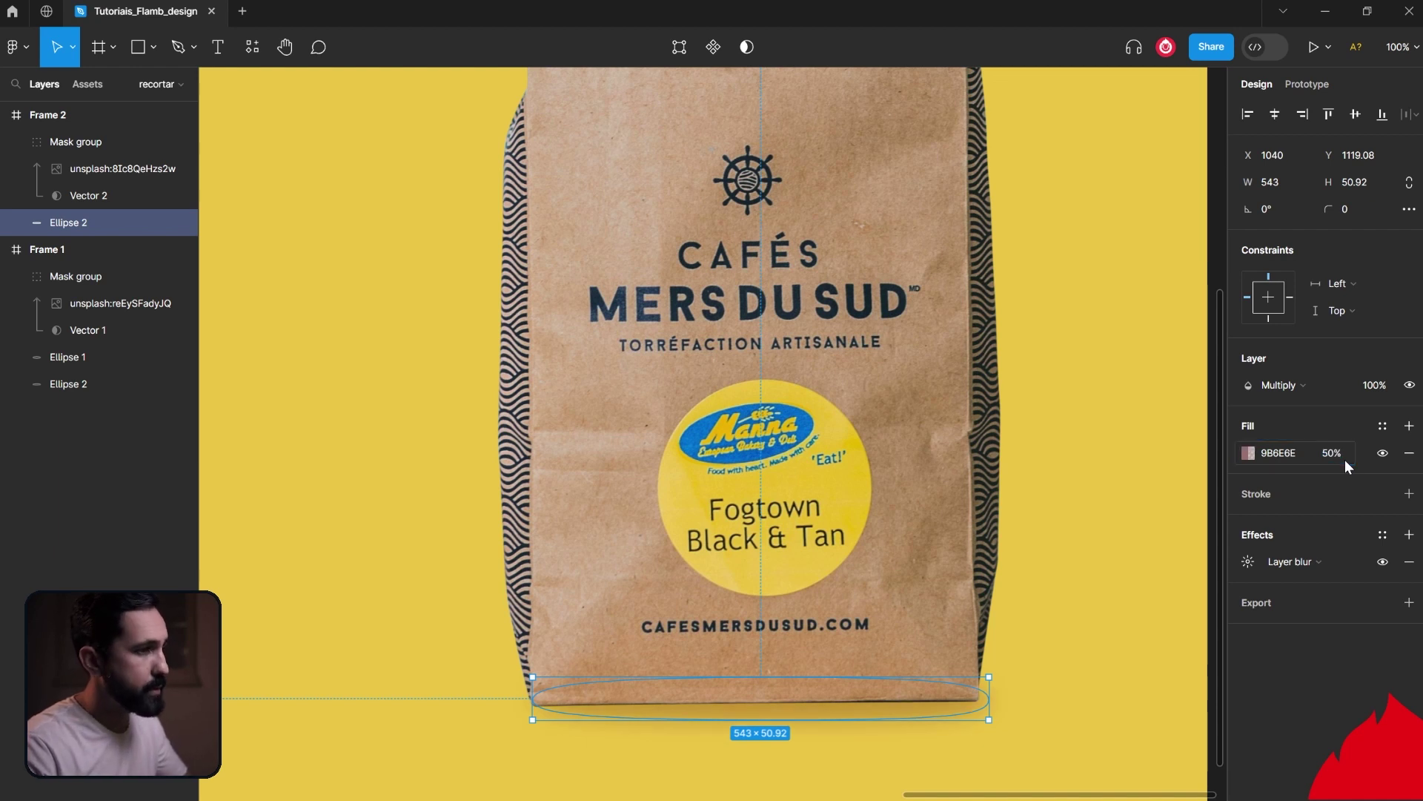
pyautogui.click(1090, 604)
pyautogui.scroll(1, 1090, 604)
pyautogui.press('-')
pyautogui.press('-')
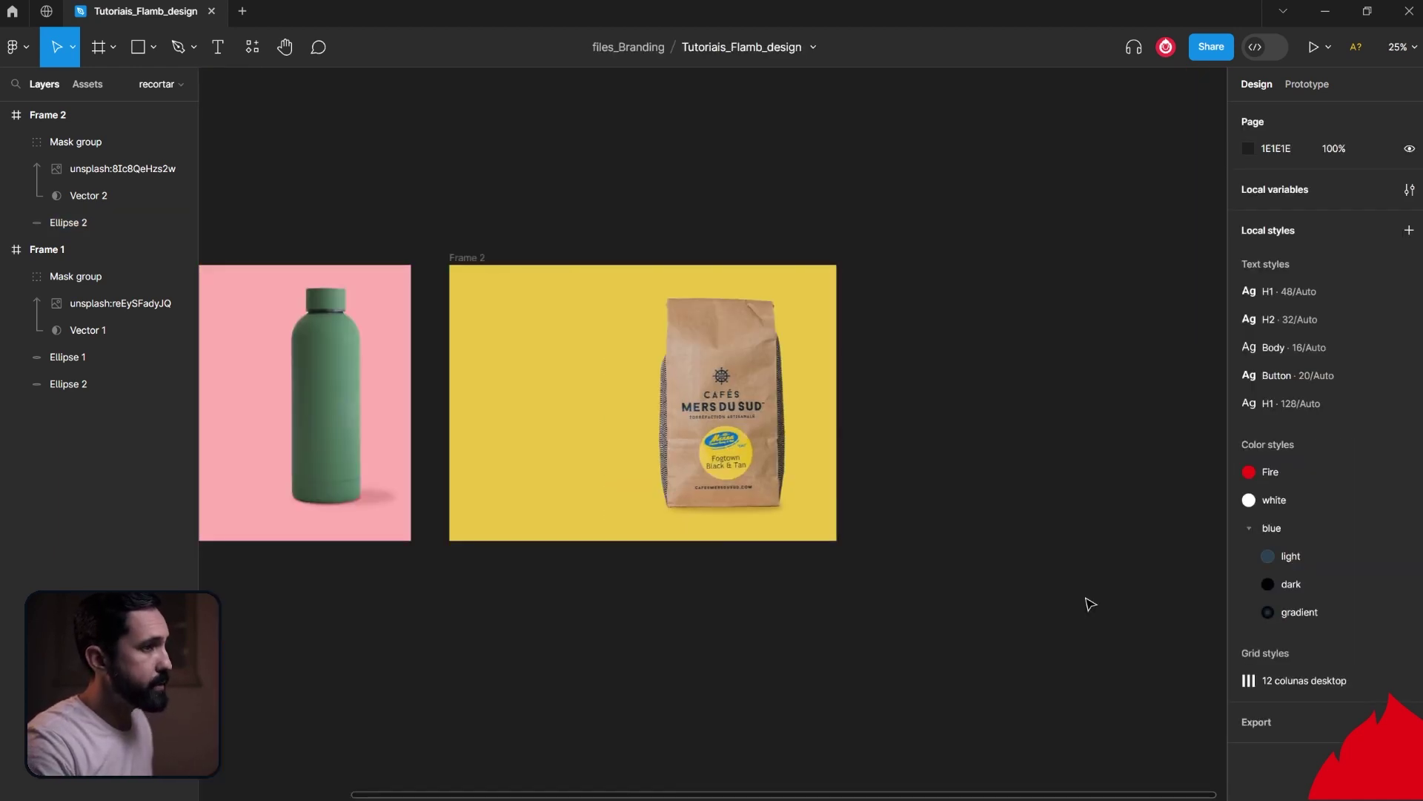